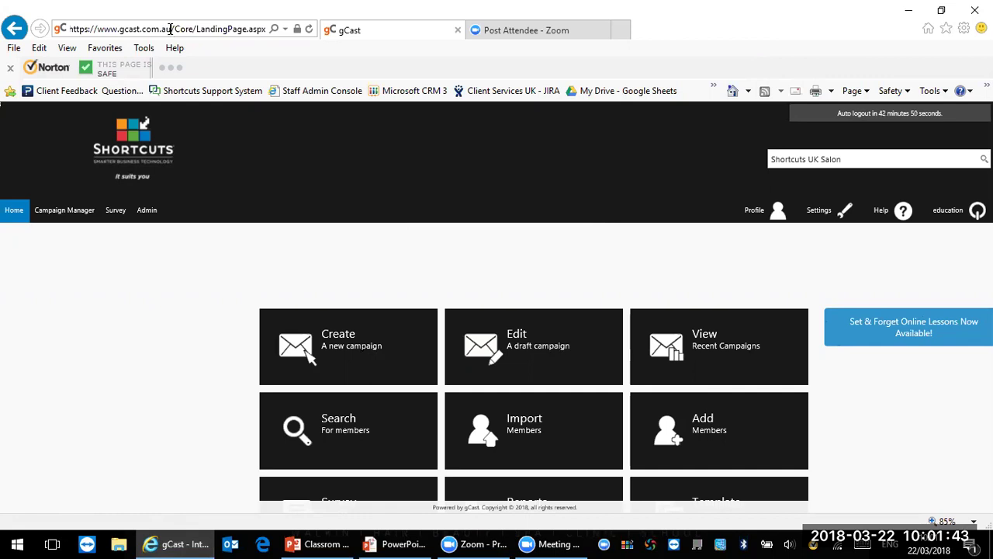
Step: Highlight the gcast.com.au domain in the address bar and scroll around the page
{"action": "left_click_drag", "start_coordinate": [171, 28], "coordinate": [119, 28]}
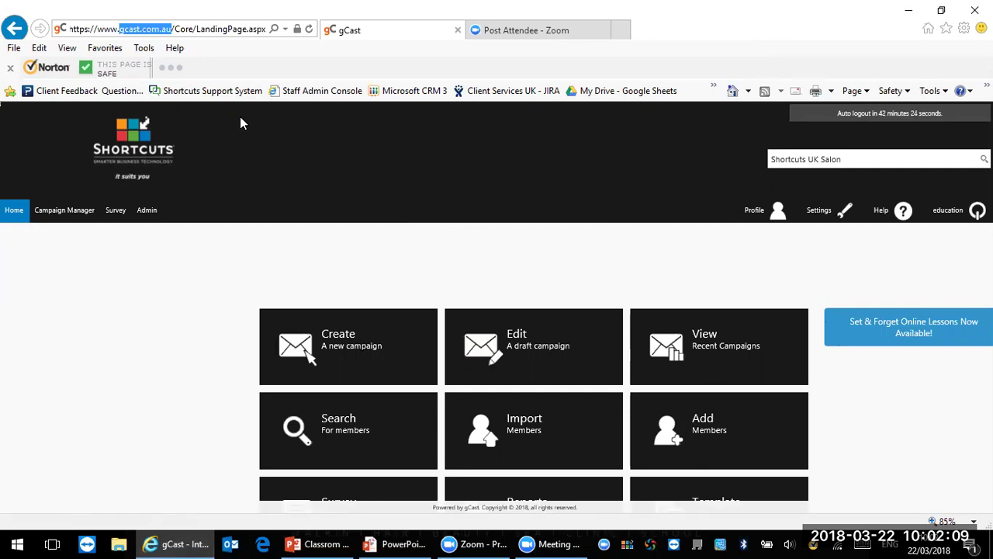
{"action": "left_click", "coordinate": [178, 454]}
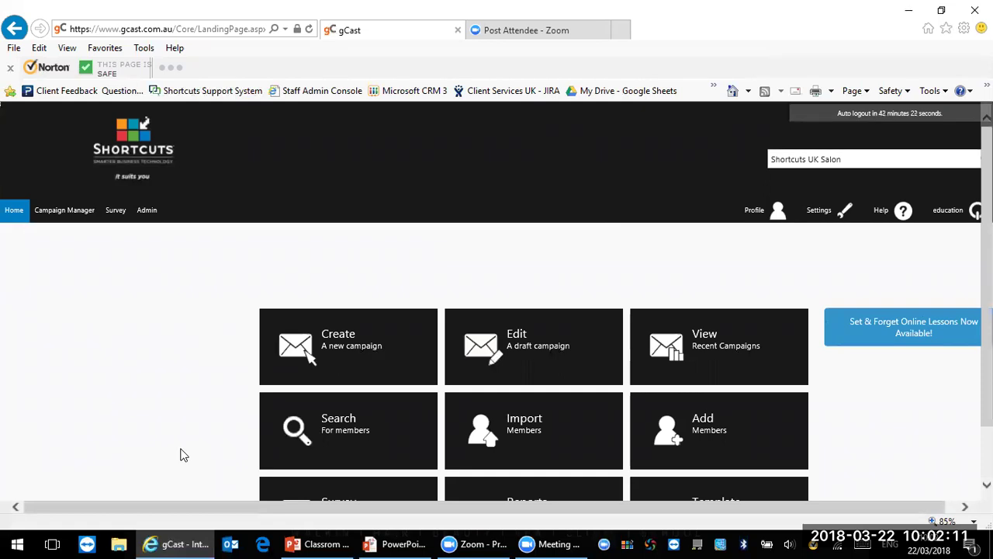
{"action": "scroll", "coordinate": [496, 310], "scroll_direction": "down", "scroll_amount": 2}
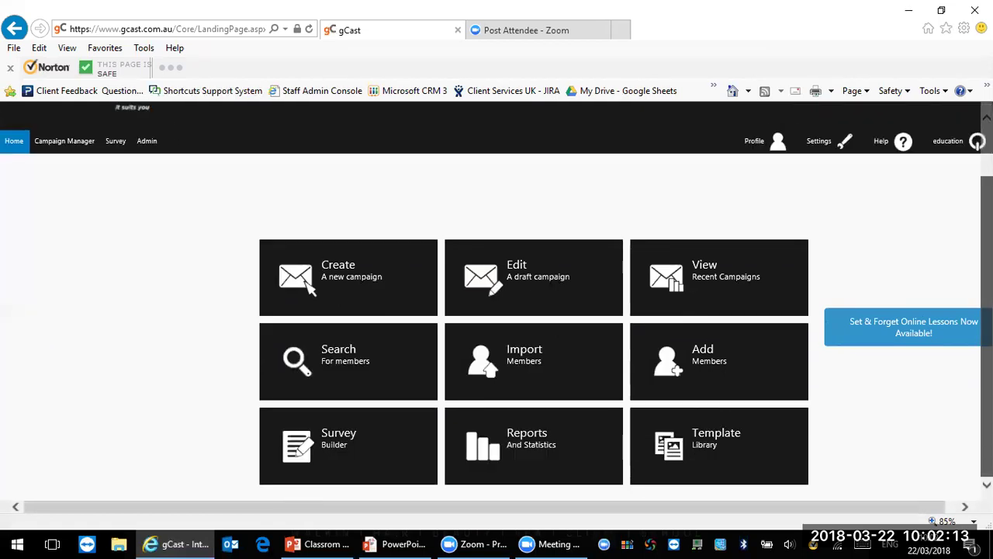
{"action": "scroll", "coordinate": [496, 310], "scroll_direction": "up", "scroll_amount": 1}
{"action": "scroll", "coordinate": [497, 311], "scroll_direction": "up", "scroll_amount": 1}
{"action": "scroll", "coordinate": [497, 310], "scroll_direction": "down", "scroll_amount": 1}
{"action": "scroll", "coordinate": [496, 310], "scroll_direction": "up", "scroll_amount": 1}
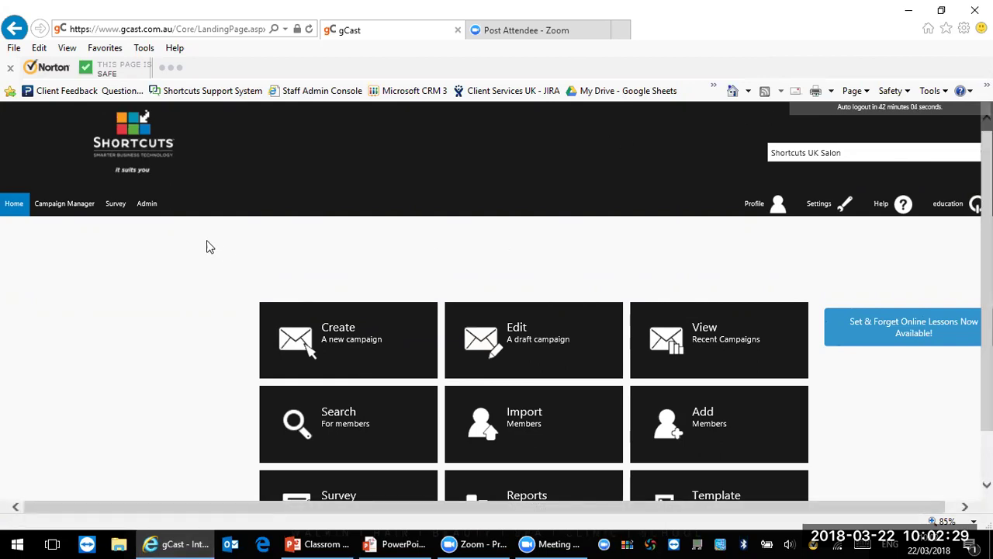
Step: Open the company details form for Shortcuts UK Salon from the admin area
{"action": "left_click", "coordinate": [147, 204]}
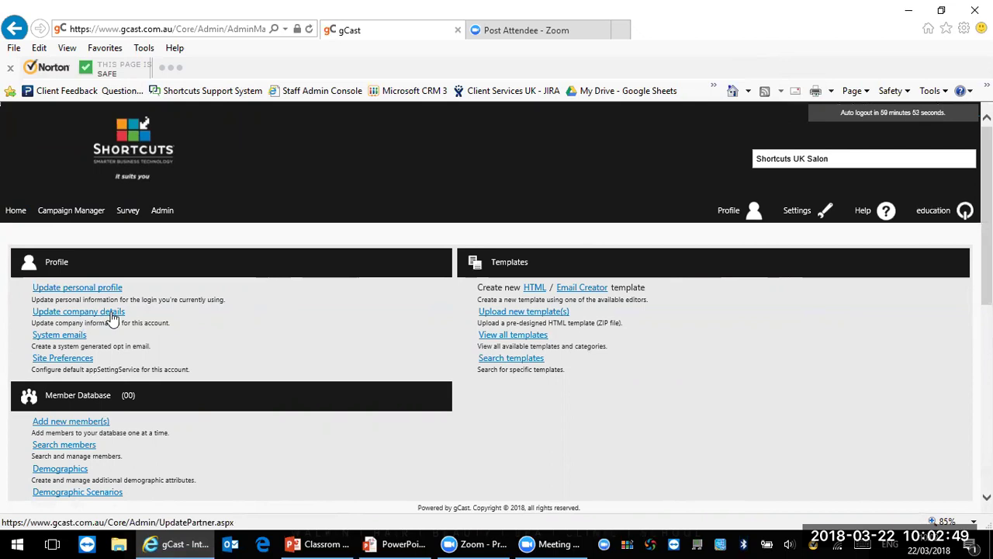
{"action": "left_click", "coordinate": [112, 316]}
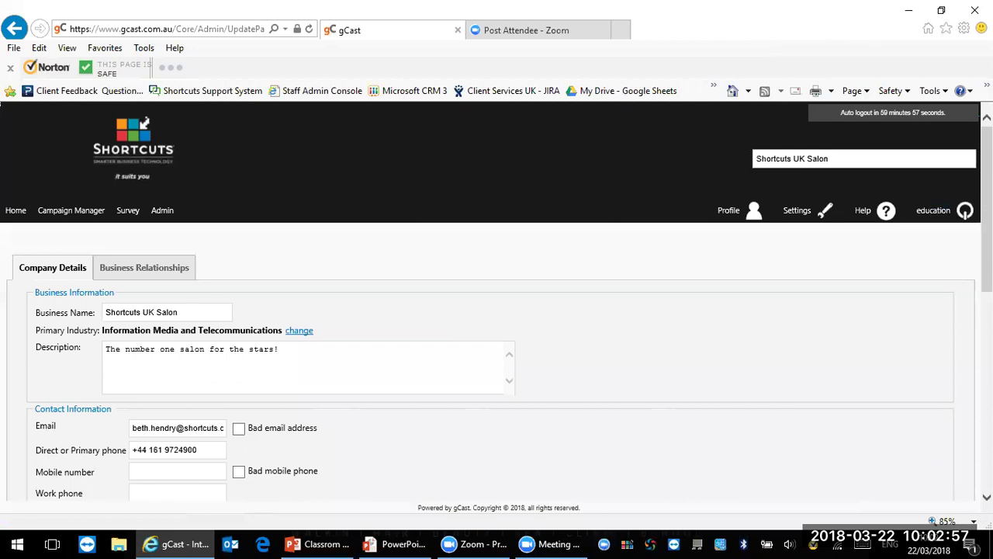
{"action": "scroll", "coordinate": [987, 233], "scroll_direction": "down", "scroll_amount": 2}
{"action": "scroll", "coordinate": [987, 232], "scroll_direction": "down", "scroll_amount": 2}
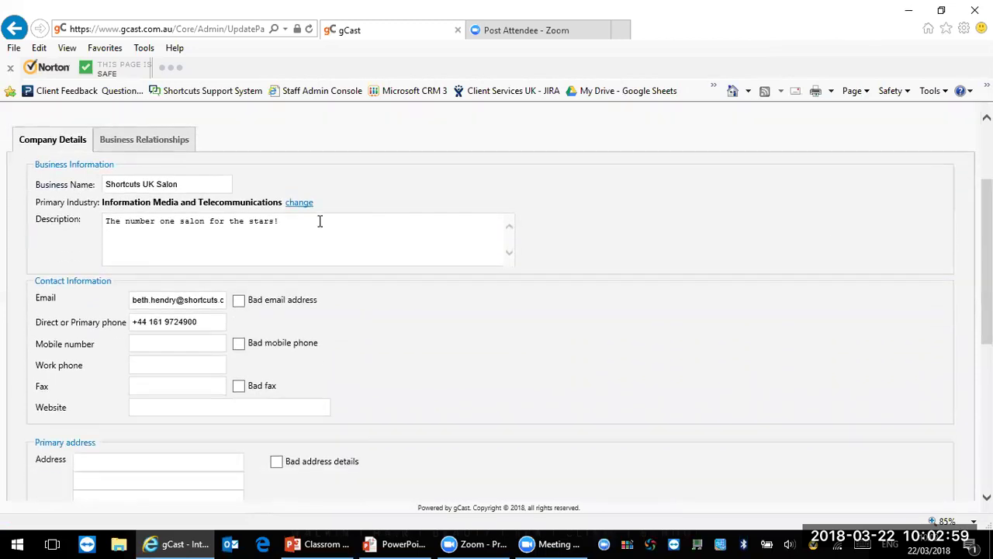
Step: Delete the company Description text and look over the rest of the form
{"action": "left_click_drag", "start_coordinate": [191, 183], "coordinate": [162, 183]}
{"action": "left_click", "coordinate": [306, 230]}
{"action": "left_click_drag", "start_coordinate": [305, 231], "coordinate": [106, 230]}
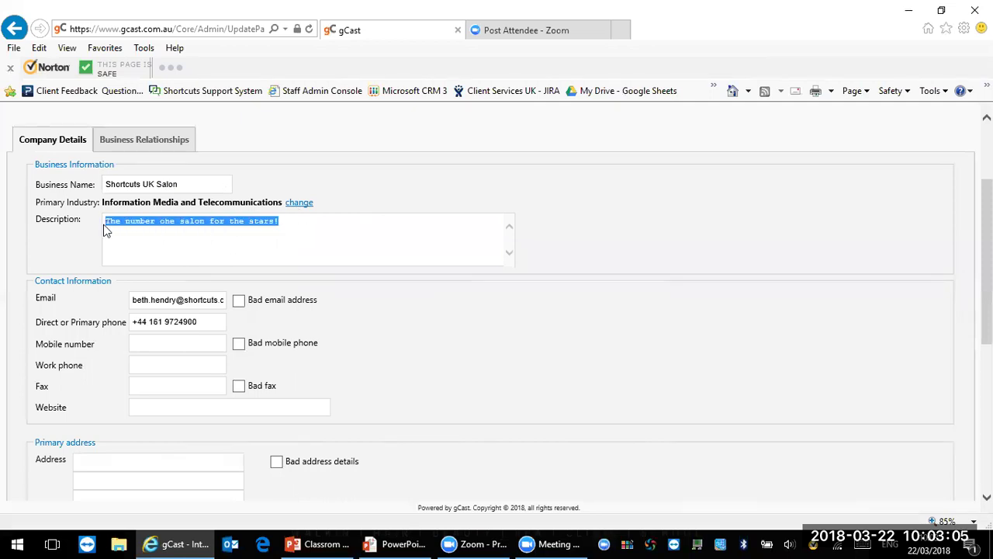
{"action": "key", "text": "BackSpace"}
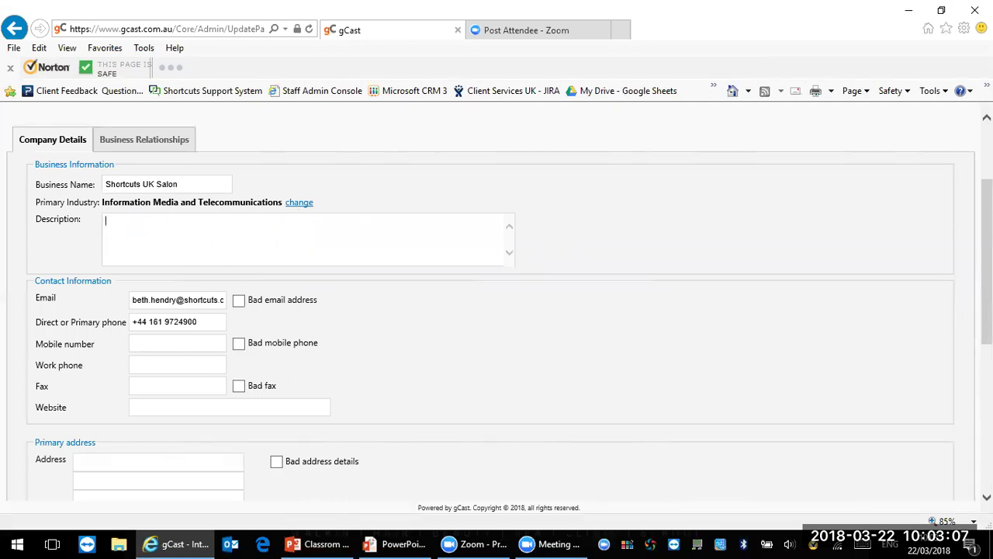
{"action": "scroll", "coordinate": [333, 324], "scroll_direction": "down", "scroll_amount": 2}
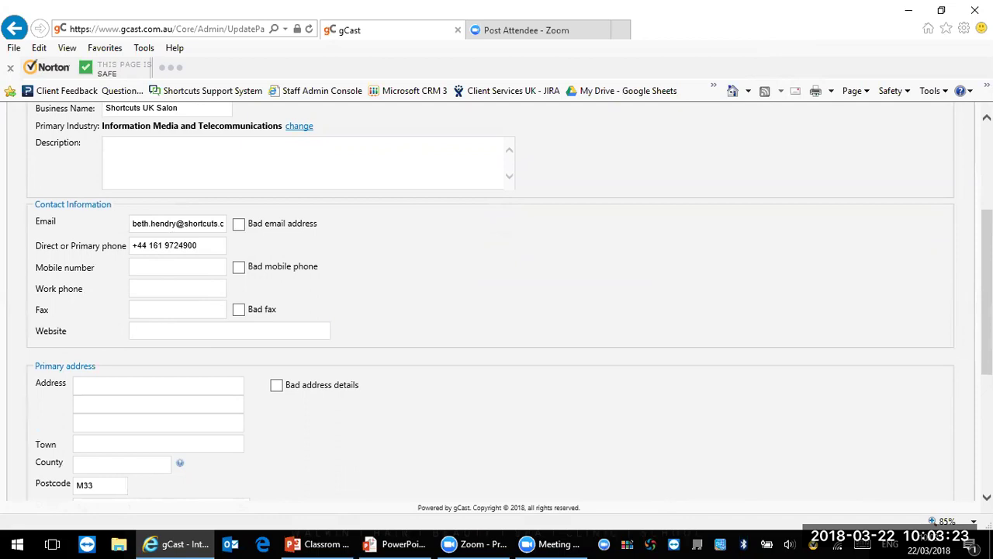
{"action": "scroll", "coordinate": [496, 310], "scroll_direction": "down", "scroll_amount": 5}
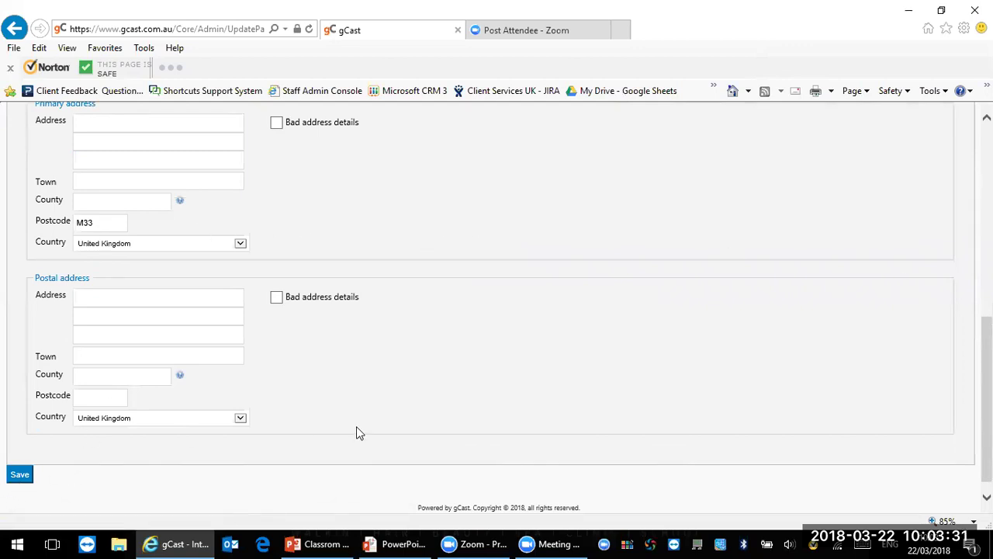
{"action": "scroll", "coordinate": [938, 163], "scroll_direction": "up", "scroll_amount": 10}
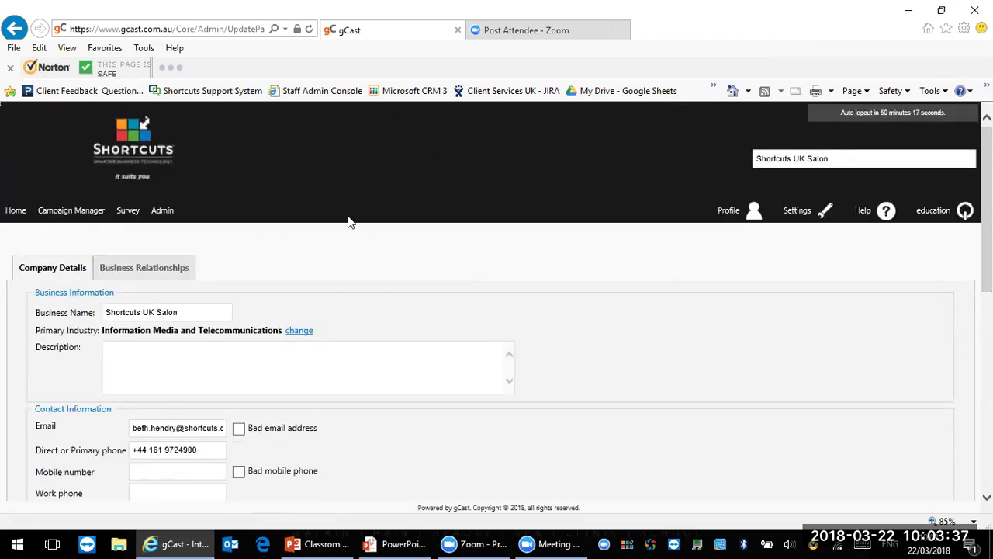
Step: Open Site Preferences from Admin, check the sender e-mail domain, then show Campaign Settings
{"action": "left_click", "coordinate": [161, 212]}
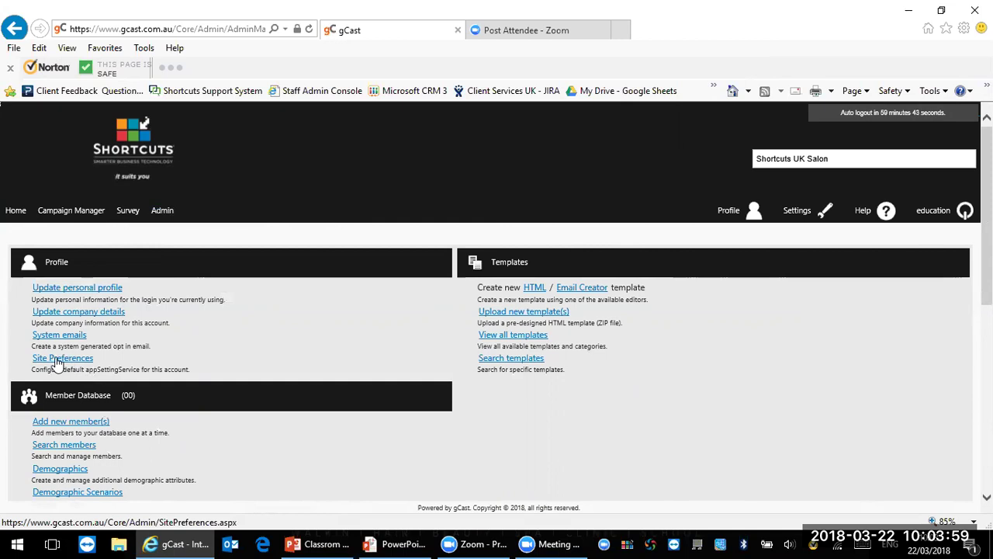
{"action": "left_click", "coordinate": [65, 362]}
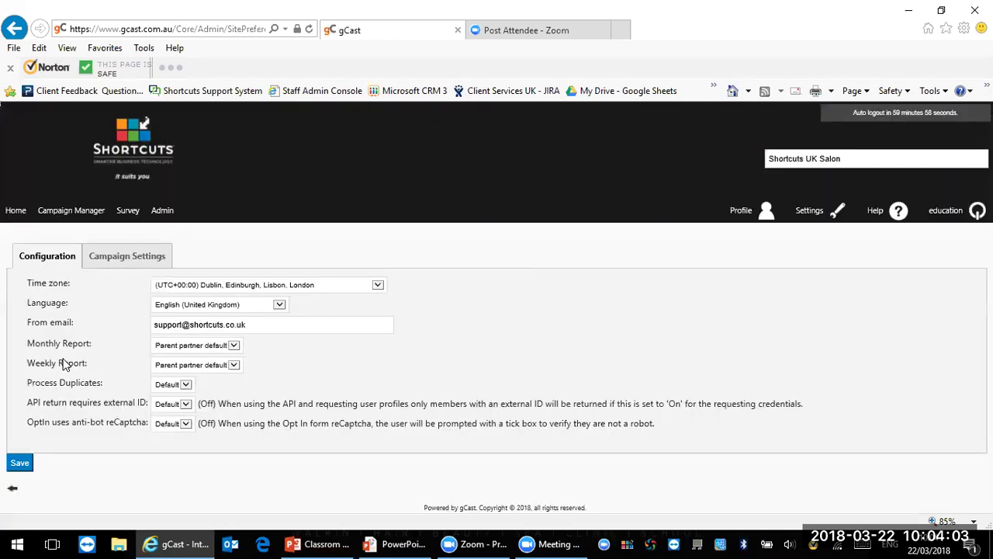
{"action": "left_click_drag", "start_coordinate": [268, 328], "coordinate": [203, 326]}
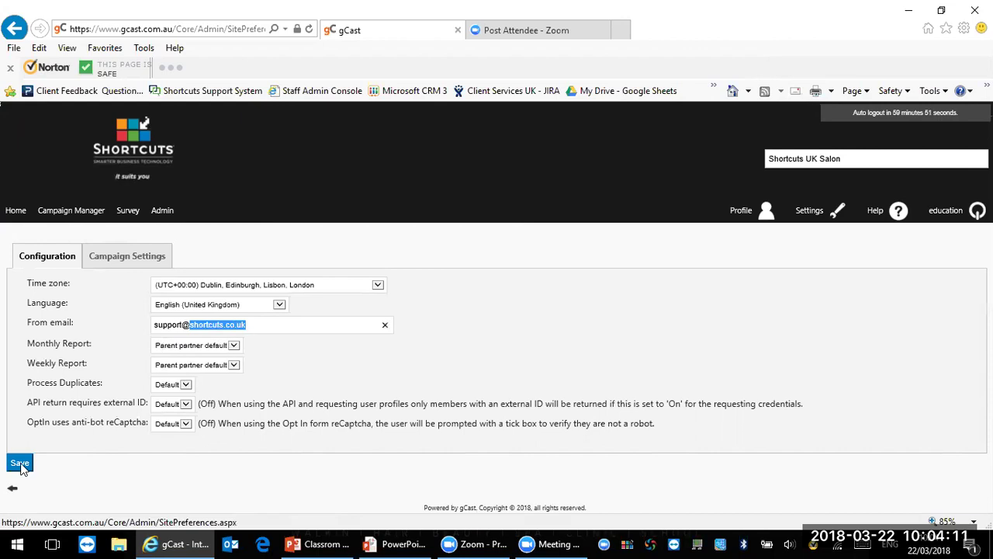
{"action": "left_click", "coordinate": [114, 259]}
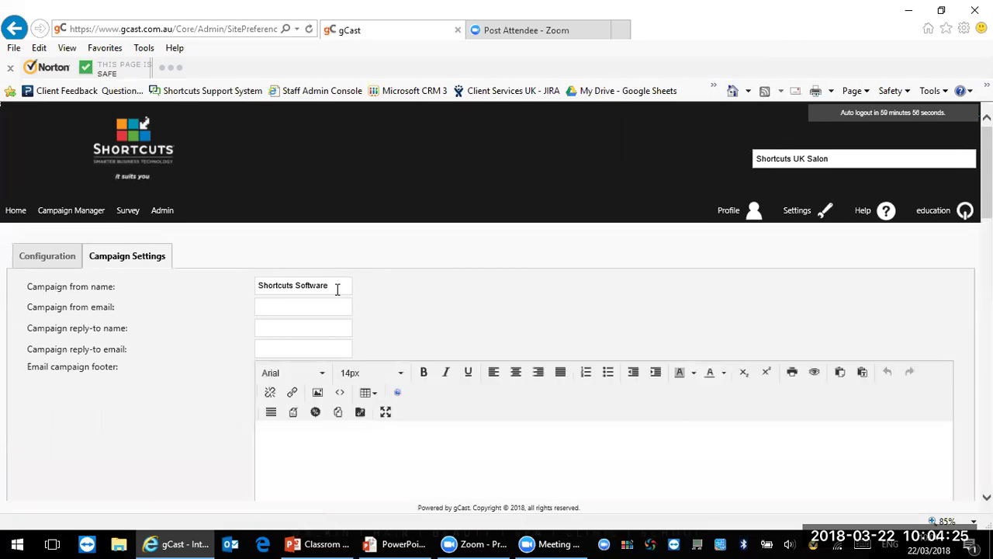
Step: Set the campaign from name and reply-to name to 'Shortcuts Software salon'
{"action": "left_click", "coordinate": [337, 289]}
{"action": "type", "text": "salon"}
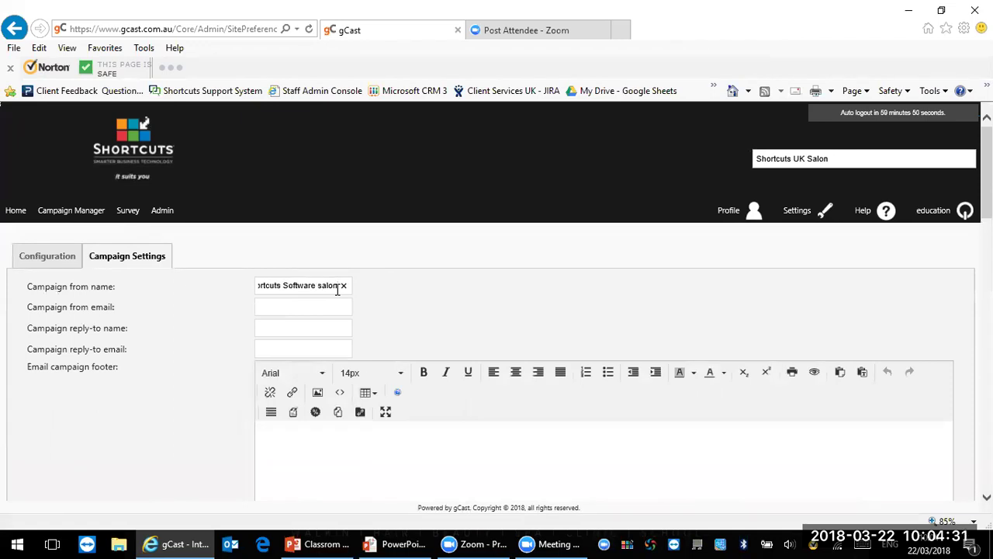
{"action": "left_click_drag", "start_coordinate": [338, 285], "coordinate": [212, 288]}
{"action": "key", "text": "ctrl+c"}
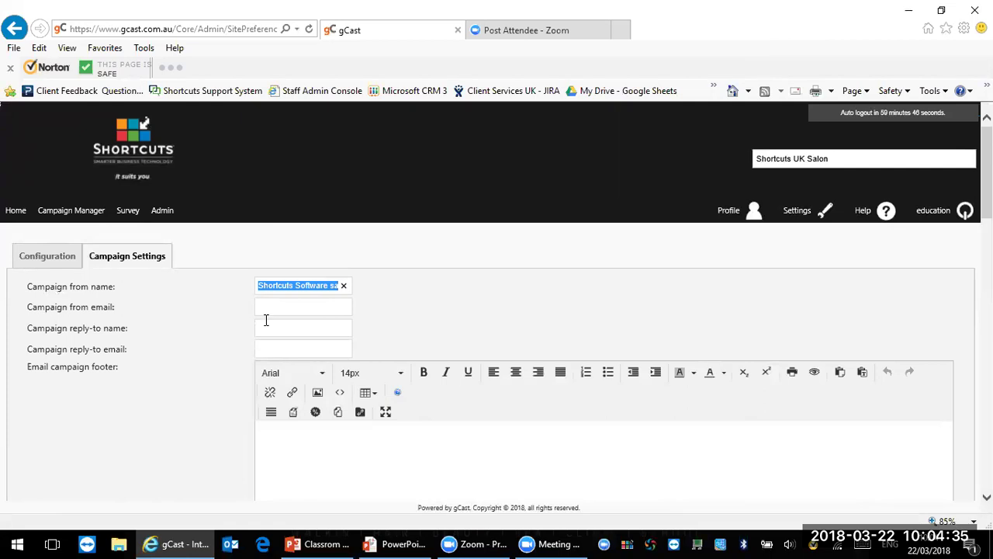
{"action": "left_click", "coordinate": [282, 327]}
{"action": "key", "text": "ctrl+v"}
Step: Enter the business info address as the from e-mail and copy it into reply-to e-mail
{"action": "left_click", "coordinate": [292, 305]}
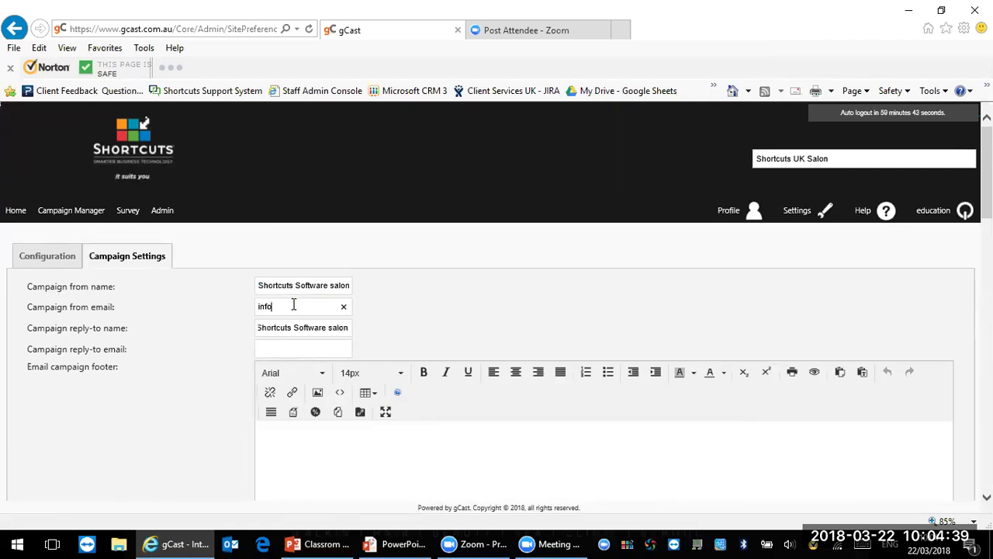
{"action": "left_click_drag", "start_coordinate": [336, 306], "coordinate": [242, 314]}
{"action": "key", "text": "ctrl+c"}
{"action": "left_click", "coordinate": [277, 347]}
{"action": "key", "text": "ctrl+v"}
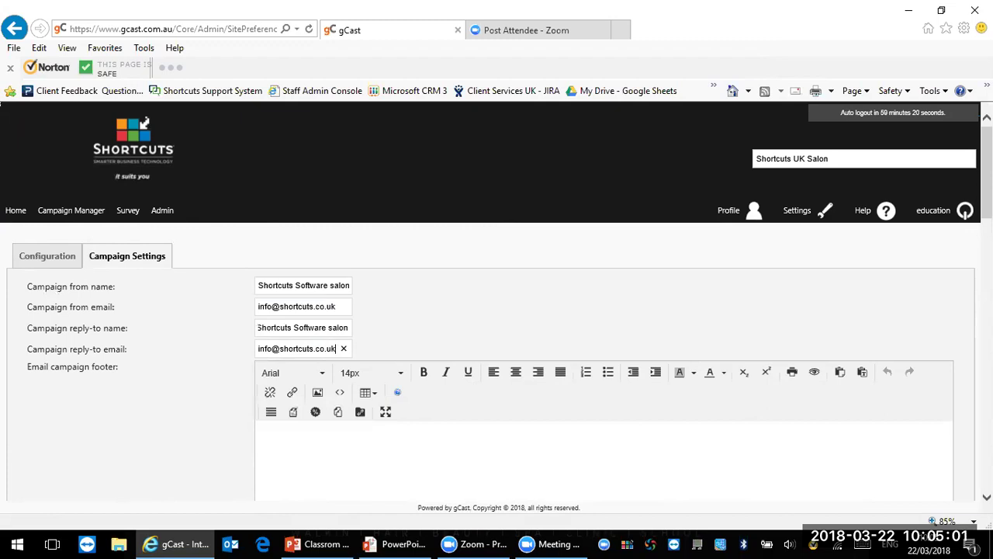
{"action": "scroll", "coordinate": [497, 321], "scroll_direction": "down", "scroll_amount": 7}
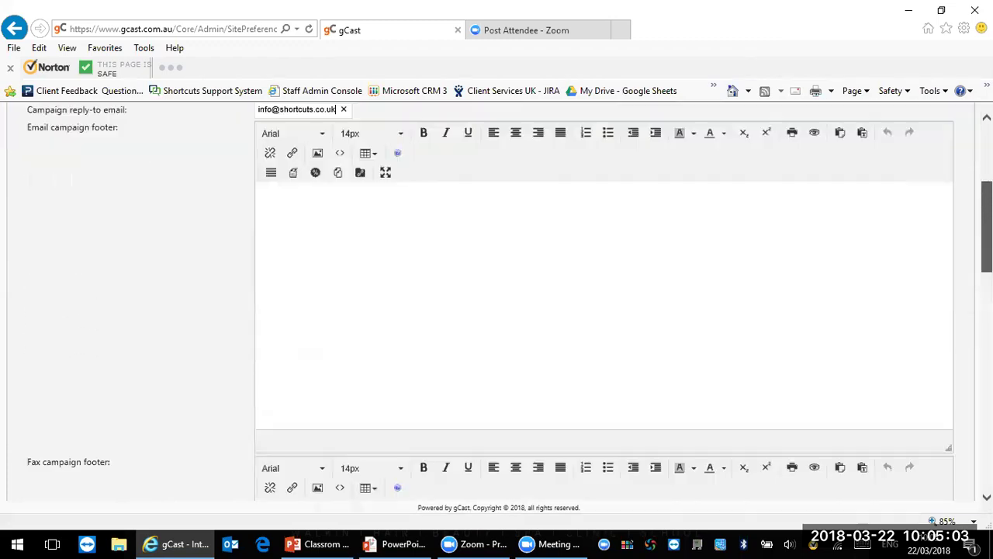
{"action": "scroll", "coordinate": [497, 311], "scroll_direction": "down", "scroll_amount": 8}
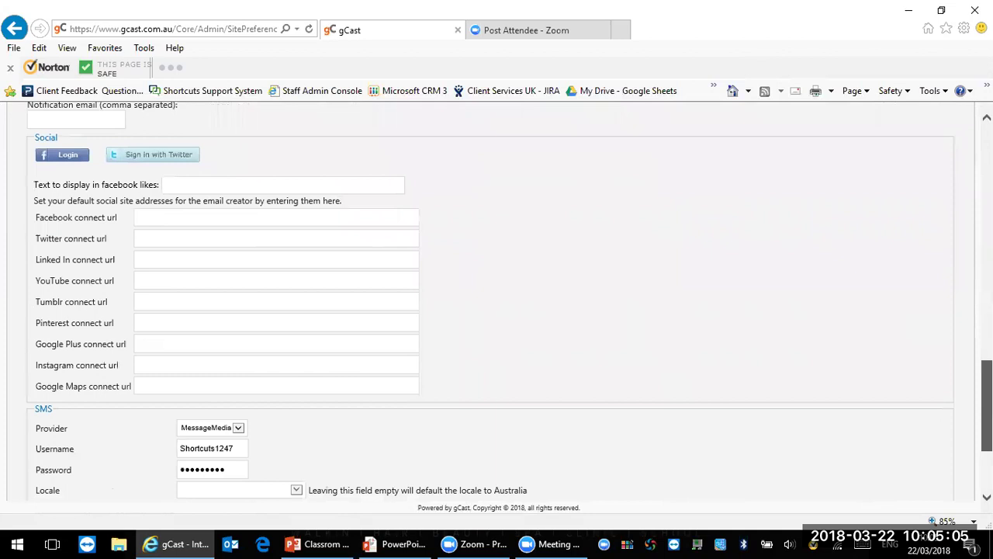
{"action": "left_click", "coordinate": [187, 184]}
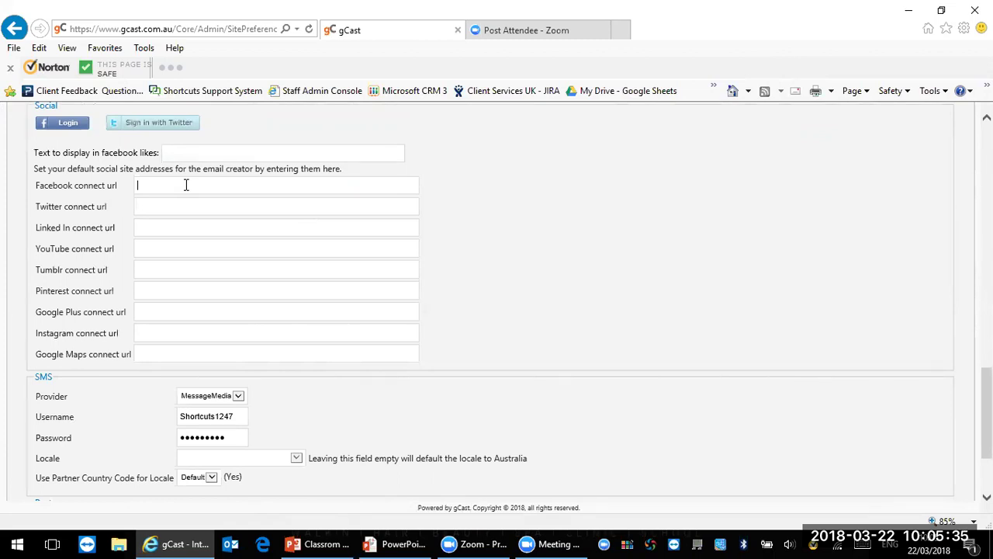
{"action": "left_click", "coordinate": [144, 311]}
{"action": "left_click", "coordinate": [144, 31]}
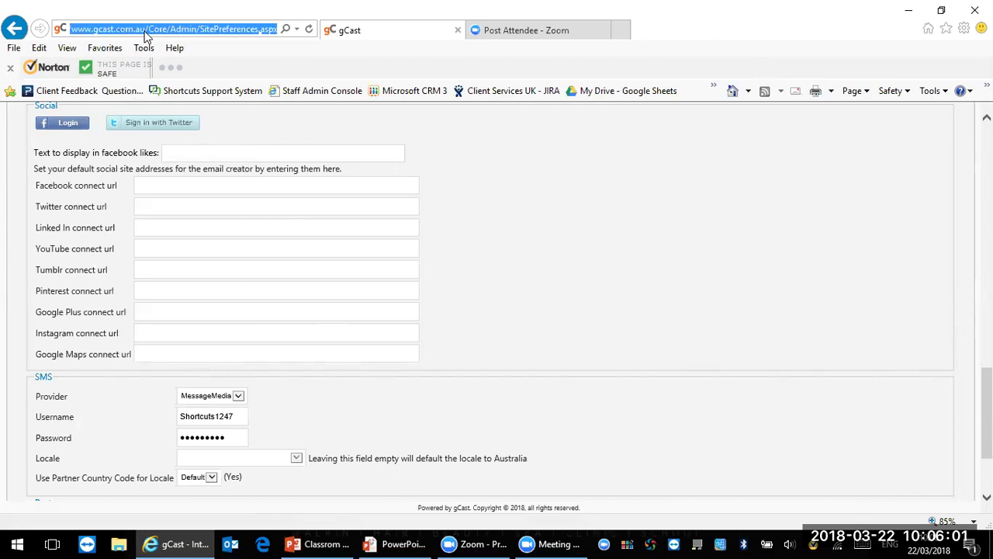
{"action": "left_click", "coordinate": [173, 357]}
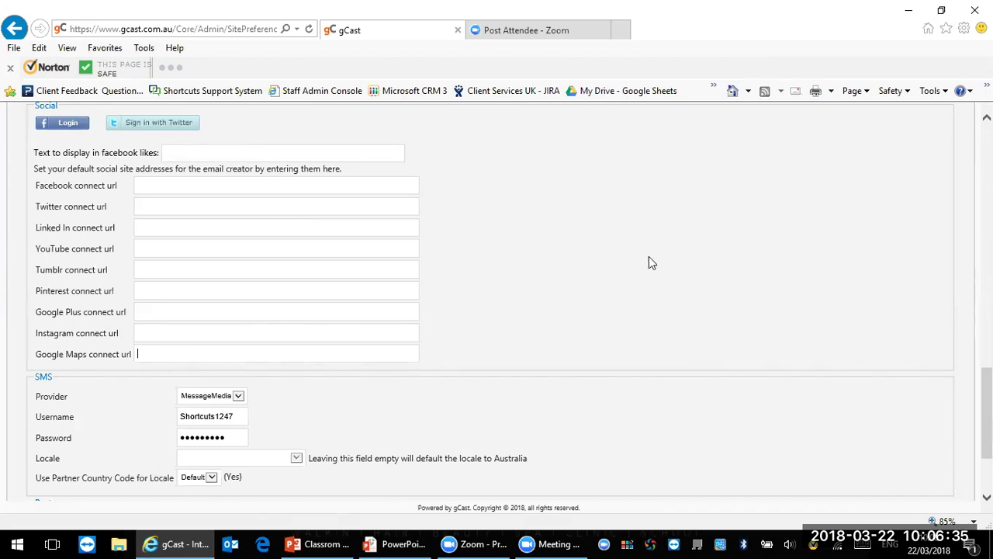
{"action": "scroll", "coordinate": [987, 411], "scroll_direction": "down", "scroll_amount": 2}
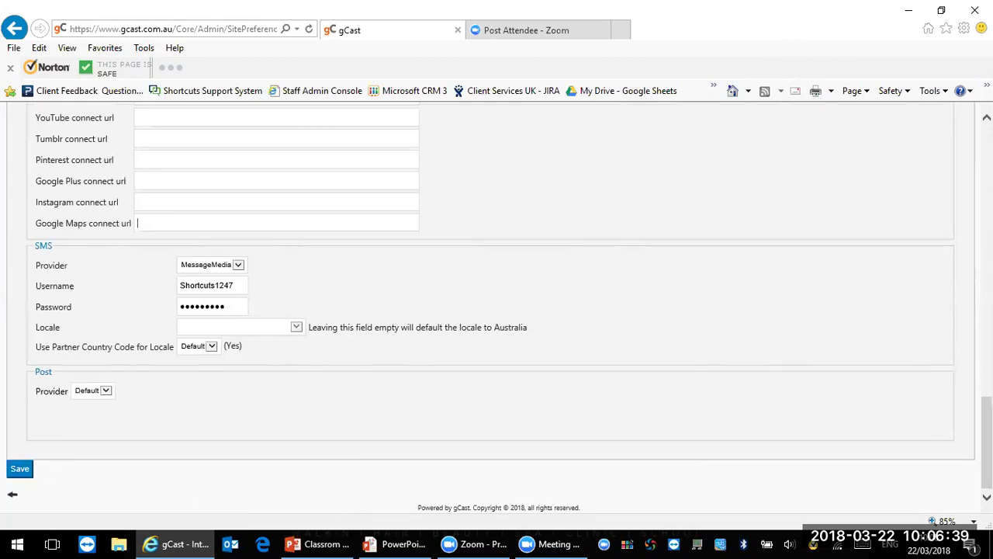
{"action": "scroll", "coordinate": [496, 303], "scroll_direction": "up", "scroll_amount": 15}
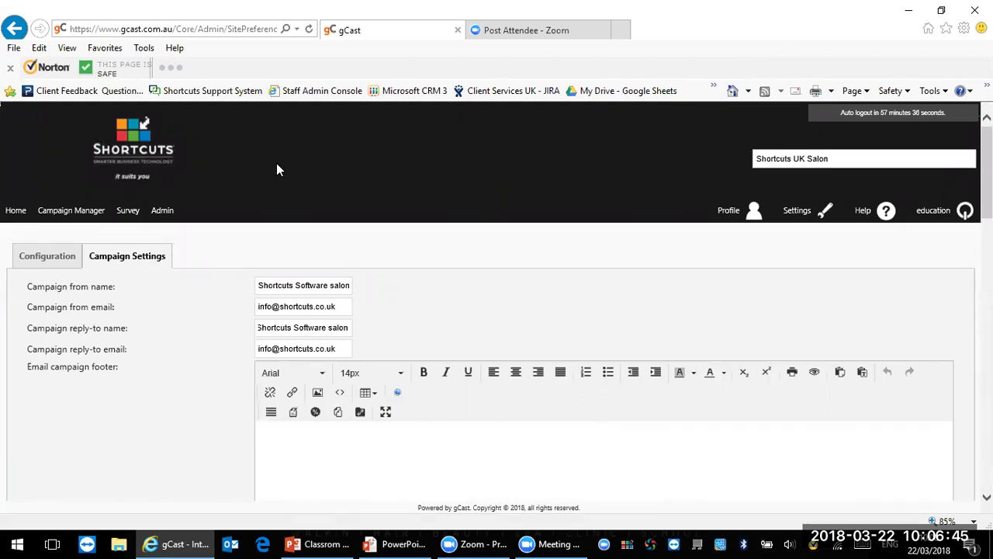
{"action": "left_click", "coordinate": [165, 211]}
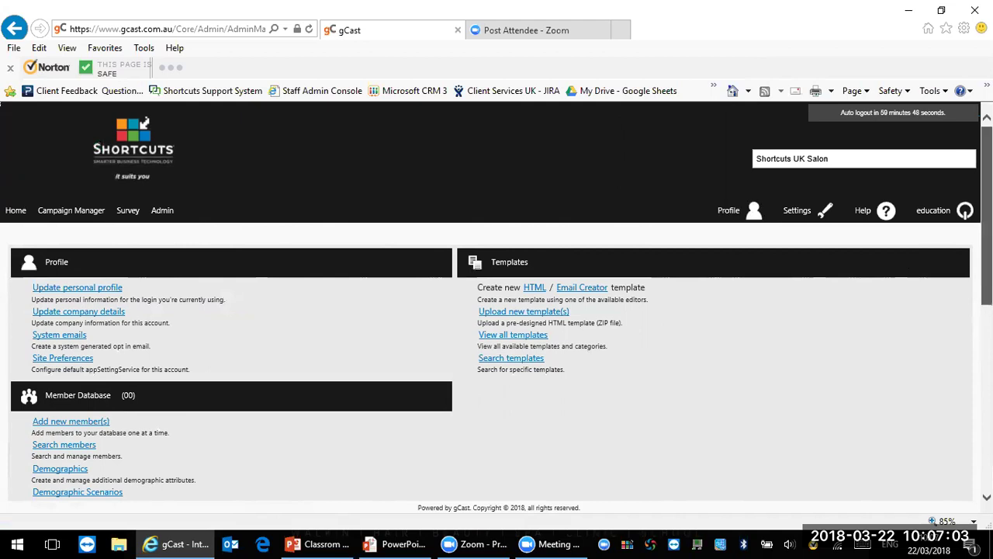
Step: Scroll to the Resources panel on the Admin page and open the Promotion codes list
{"action": "scroll", "coordinate": [497, 303], "scroll_direction": "down", "scroll_amount": 5}
{"action": "scroll", "coordinate": [497, 303], "scroll_direction": "down", "scroll_amount": 2}
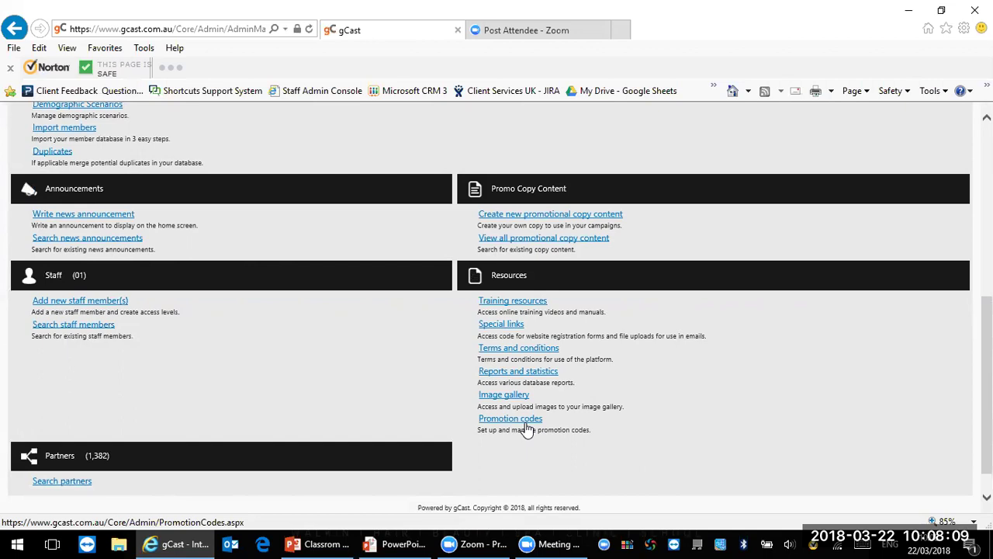
{"action": "left_click", "coordinate": [526, 424]}
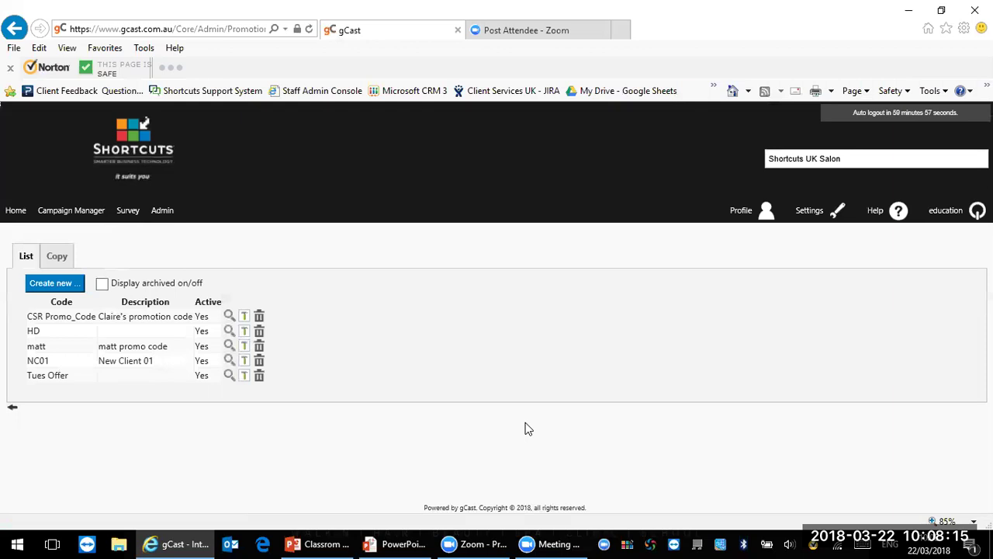
Step: Create and save a new promotion code named 'Tuesday Offer', then return to Admin
{"action": "left_click", "coordinate": [60, 287]}
{"action": "left_click", "coordinate": [135, 285]}
{"action": "type", "text": "Tuesda"}
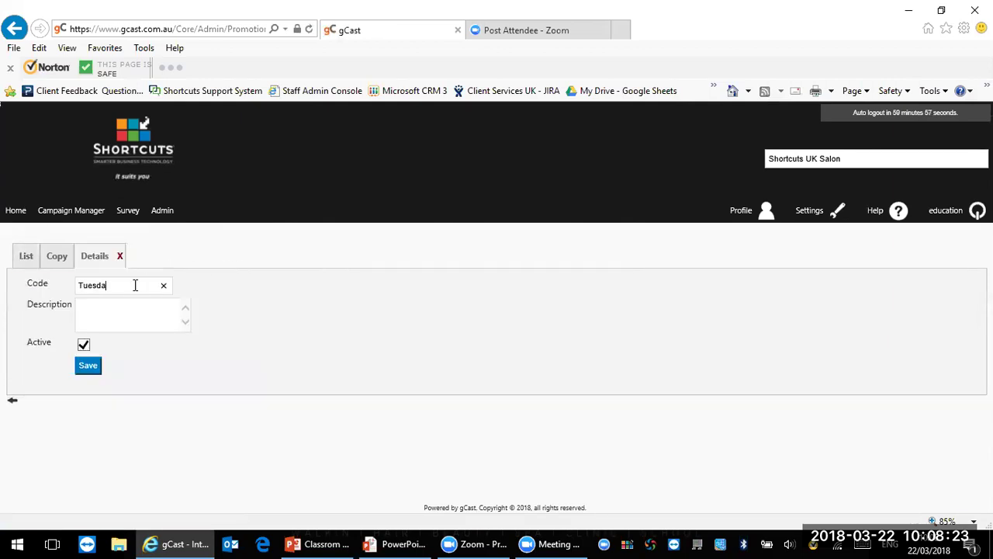
{"action": "type", "text": "y Offer"}
{"action": "left_click", "coordinate": [89, 366]}
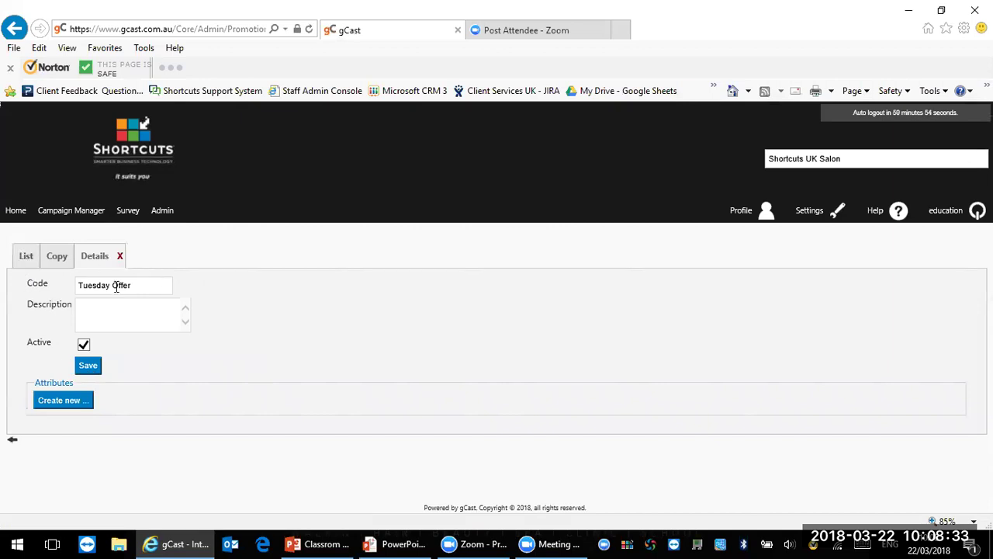
{"action": "left_click", "coordinate": [27, 264]}
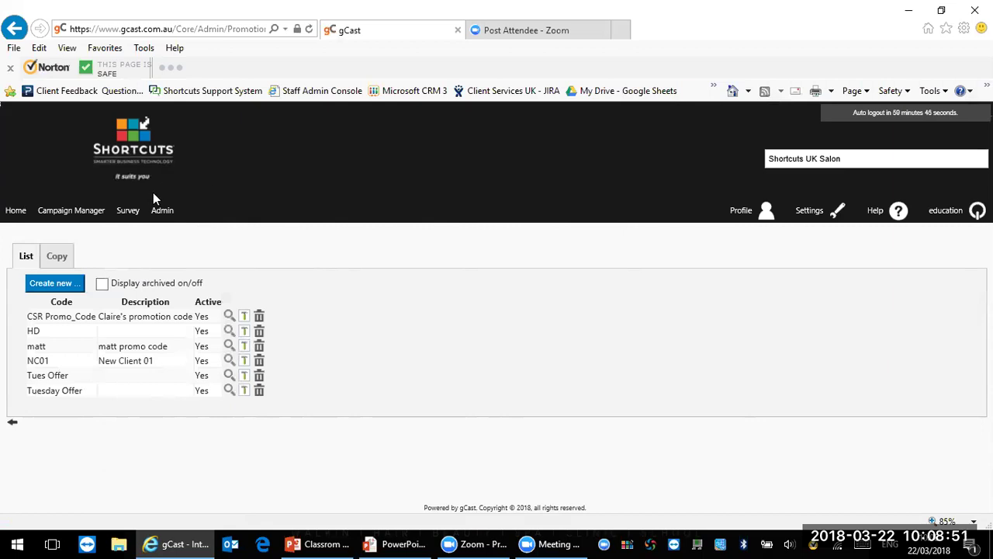
{"action": "left_click", "coordinate": [162, 212]}
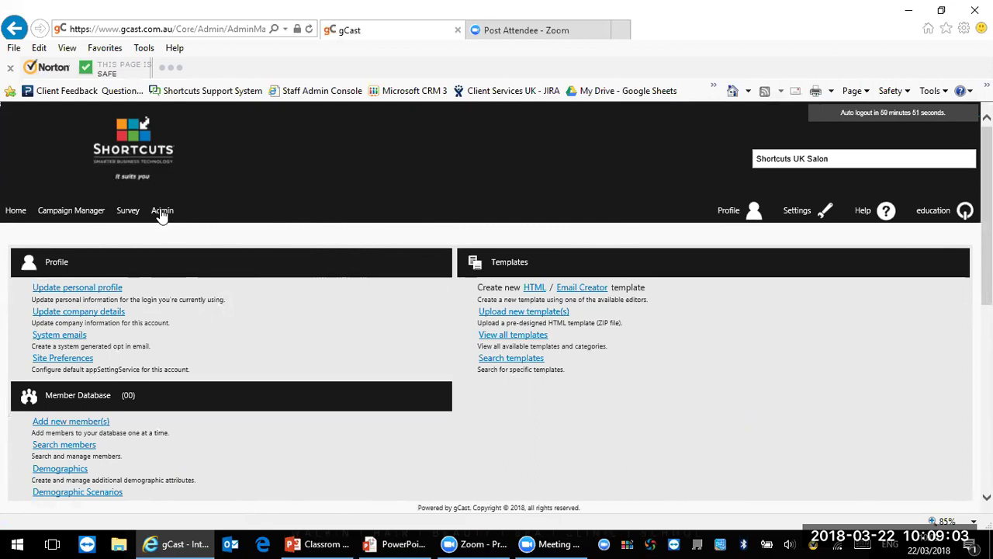
Step: Go to the Home page, scroll through its tiles, and open the Template Library
{"action": "left_click", "coordinate": [14, 211]}
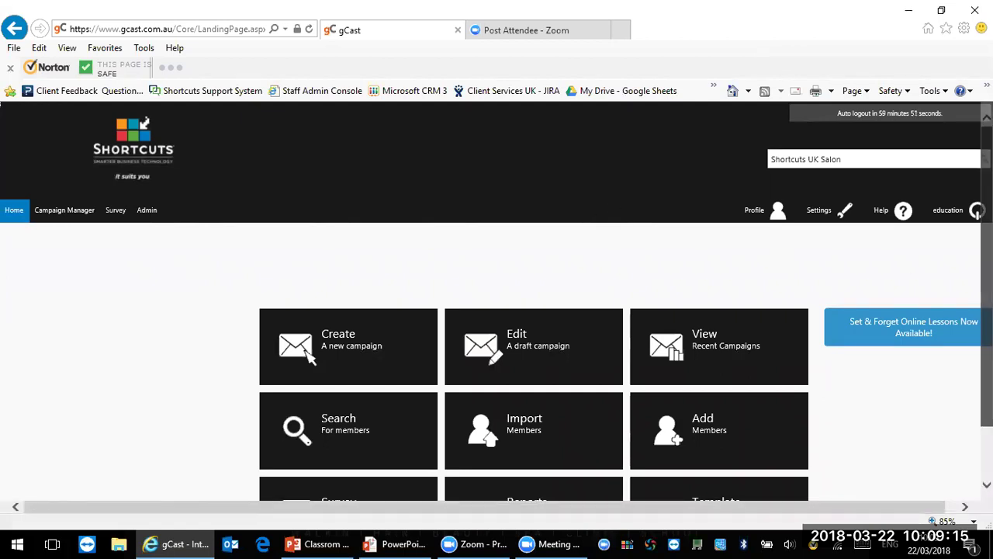
{"action": "scroll", "coordinate": [778, 257], "scroll_direction": "down", "scroll_amount": 1}
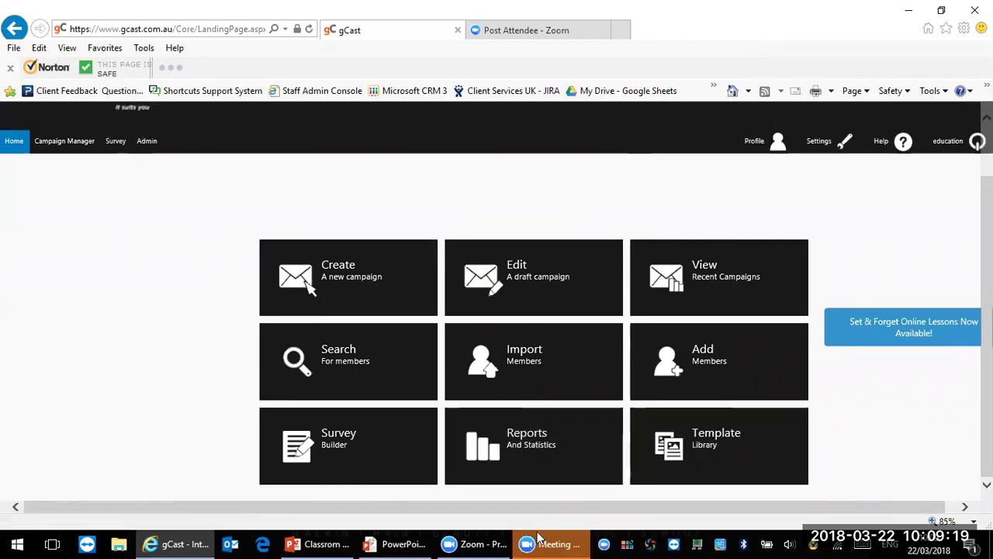
{"action": "mouse_move", "coordinate": [547, 543]}
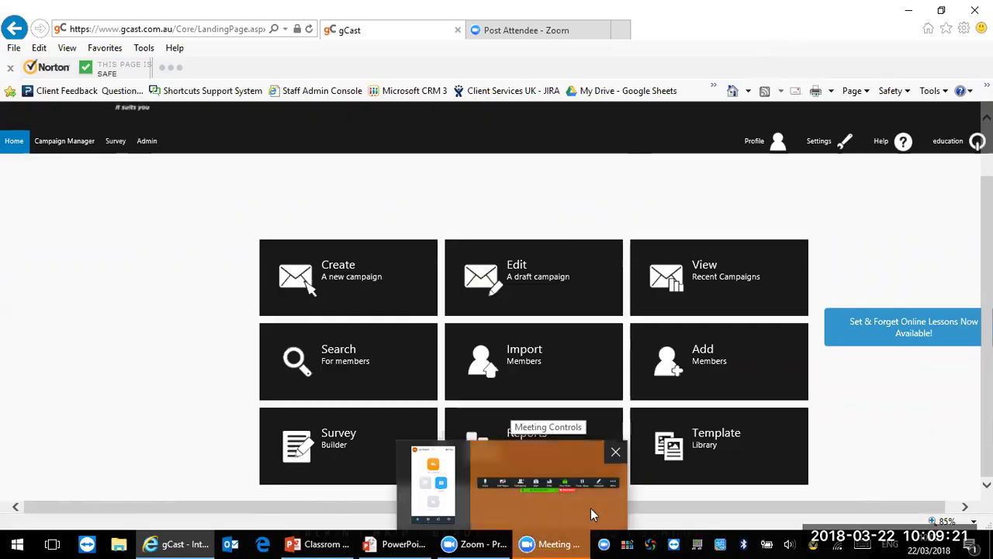
{"action": "mouse_move", "coordinate": [590, 508]}
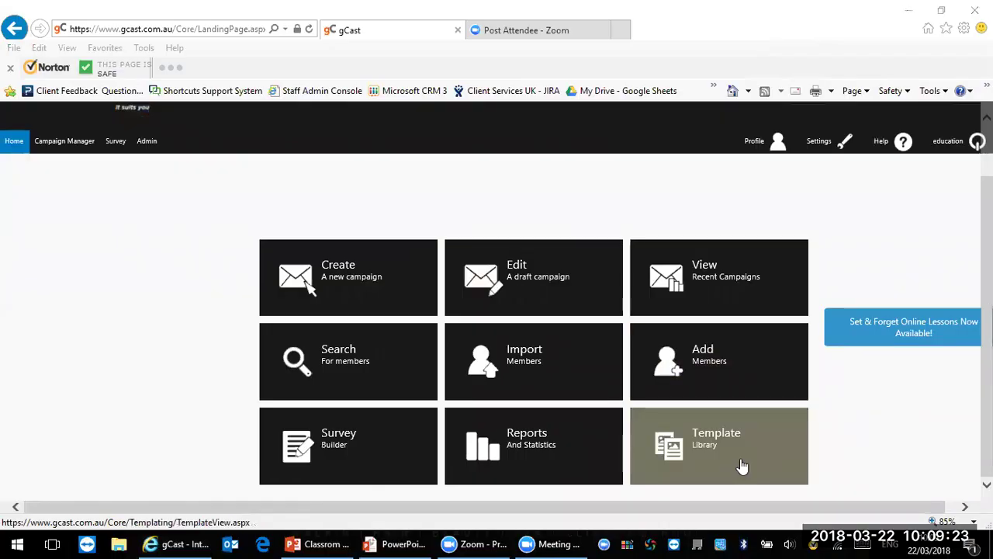
{"action": "left_click", "coordinate": [701, 463]}
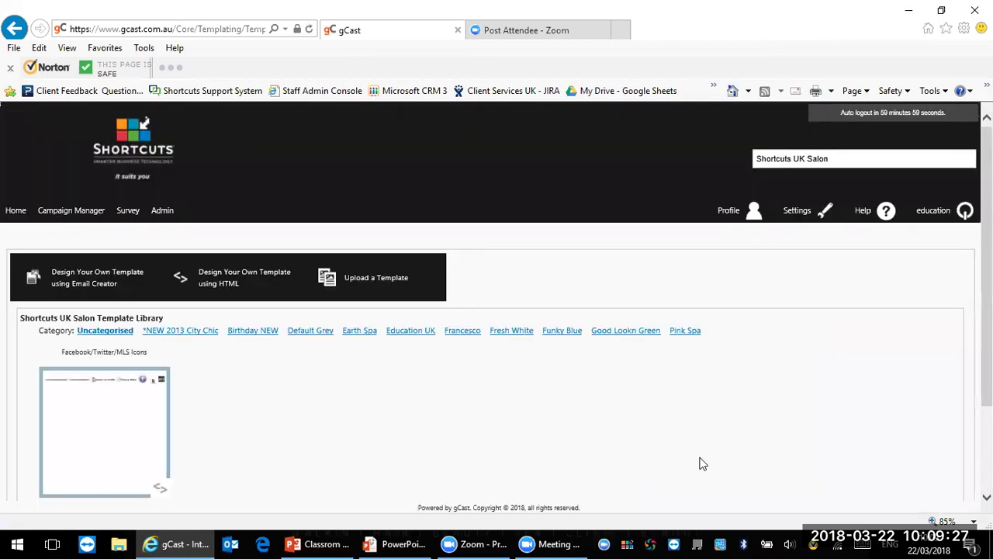
Step: Browse the Fathers Day NEW templates, then switch to the Birthday NEW category
{"action": "scroll", "coordinate": [700, 463], "scroll_direction": "down", "scroll_amount": 3}
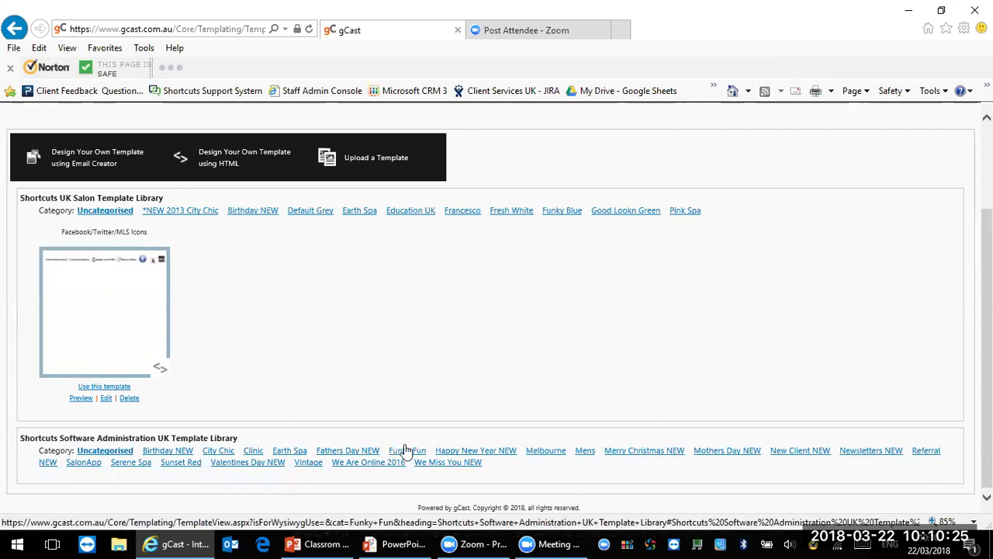
{"action": "left_click", "coordinate": [350, 456]}
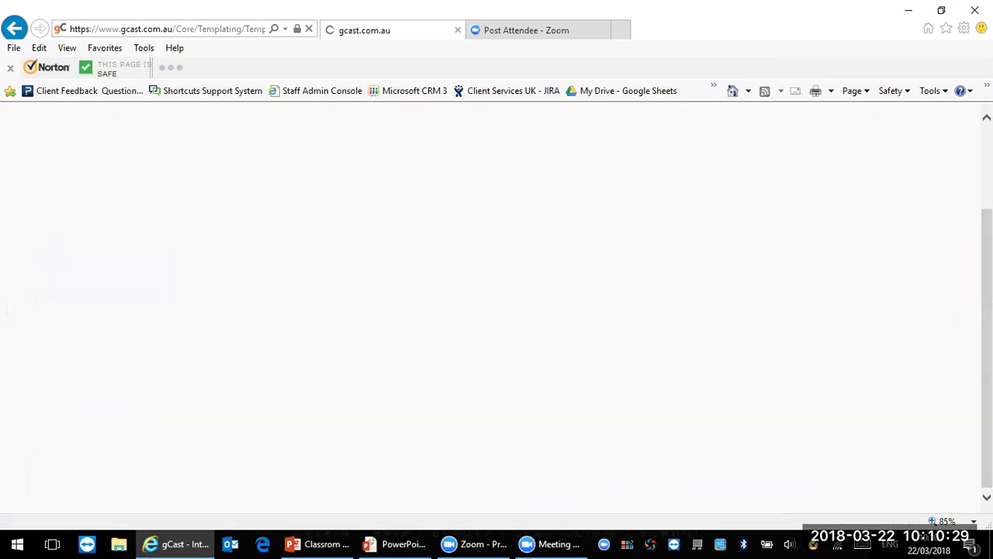
{"action": "scroll", "coordinate": [496, 342], "scroll_direction": "down", "scroll_amount": 4}
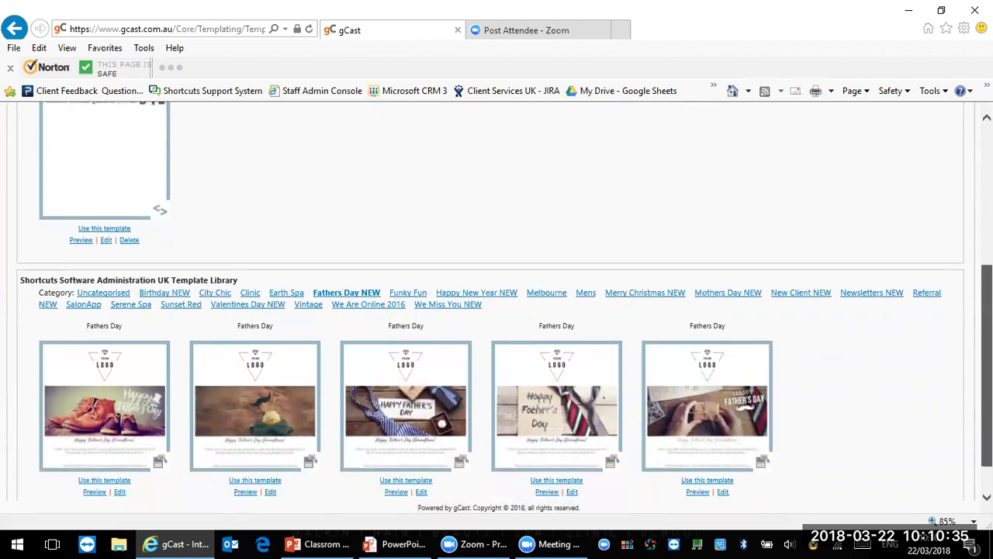
{"action": "scroll", "coordinate": [505, 321], "scroll_direction": "up", "scroll_amount": 1}
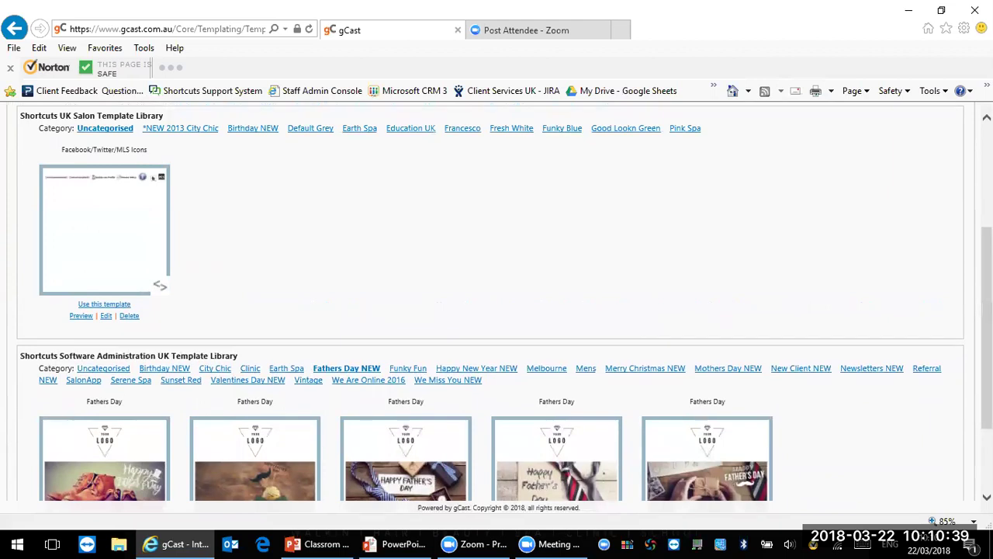
{"action": "left_click", "coordinate": [164, 375]}
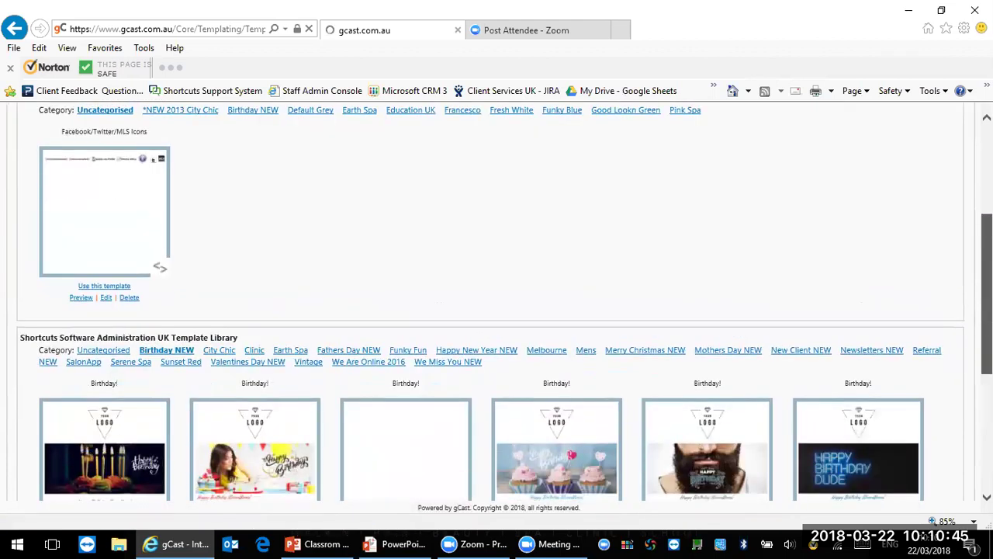
{"action": "scroll", "coordinate": [497, 310], "scroll_direction": "down", "scroll_amount": 2}
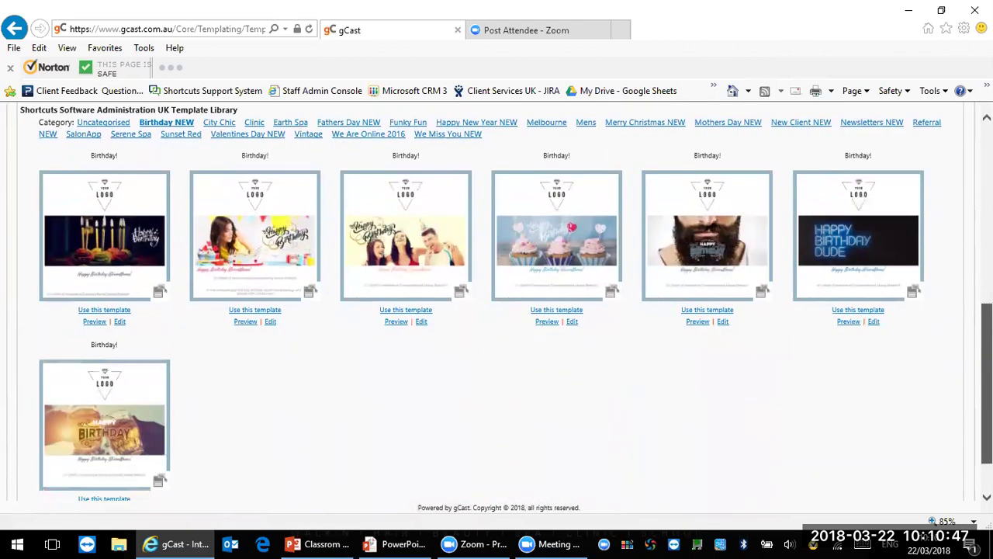
{"action": "scroll", "coordinate": [497, 310], "scroll_direction": "up", "scroll_amount": 2}
{"action": "scroll", "coordinate": [496, 310], "scroll_direction": "down", "scroll_amount": 1}
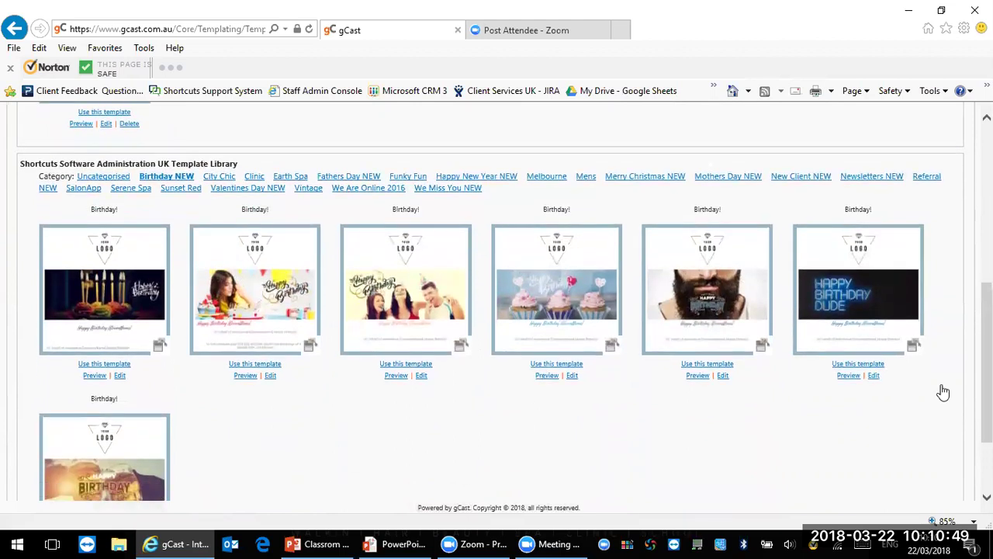
Step: Edit the candles Birthday! template, zoom the page out, and select its placeholder logo
{"action": "left_click", "coordinate": [120, 376]}
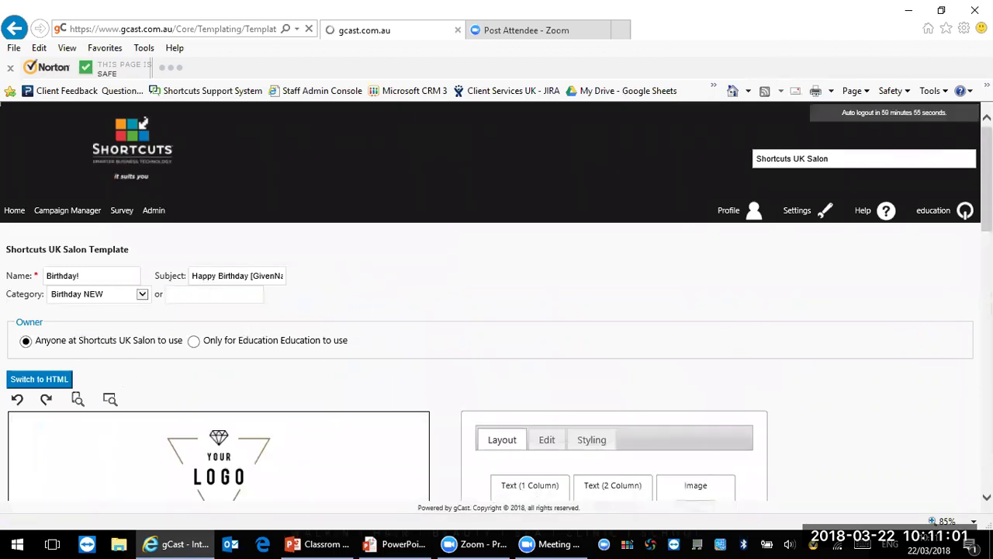
{"action": "scroll", "coordinate": [497, 303], "scroll_direction": "down", "scroll_amount": 3}
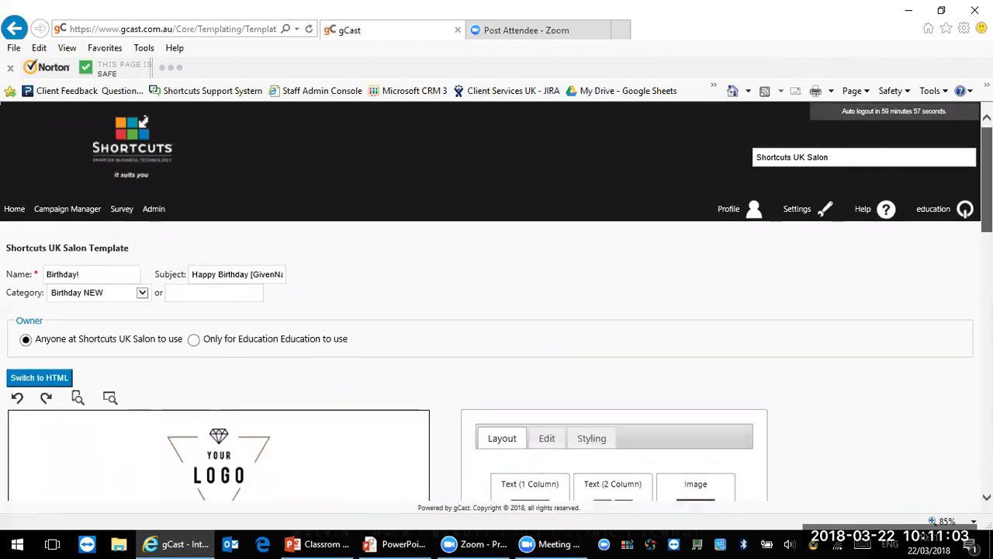
{"action": "scroll", "coordinate": [497, 303], "scroll_direction": "down", "scroll_amount": 1}
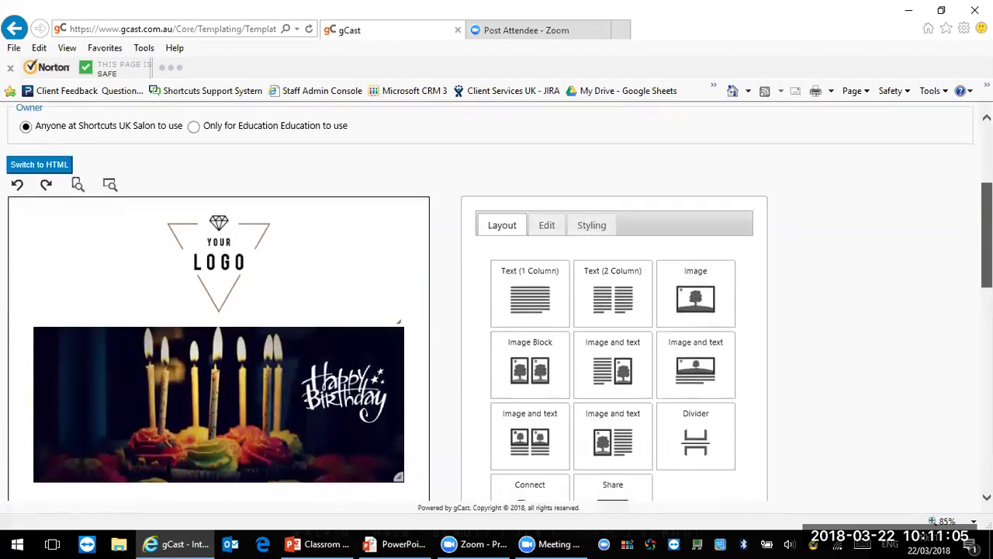
{"action": "key", "text": "ctrl+minus"}
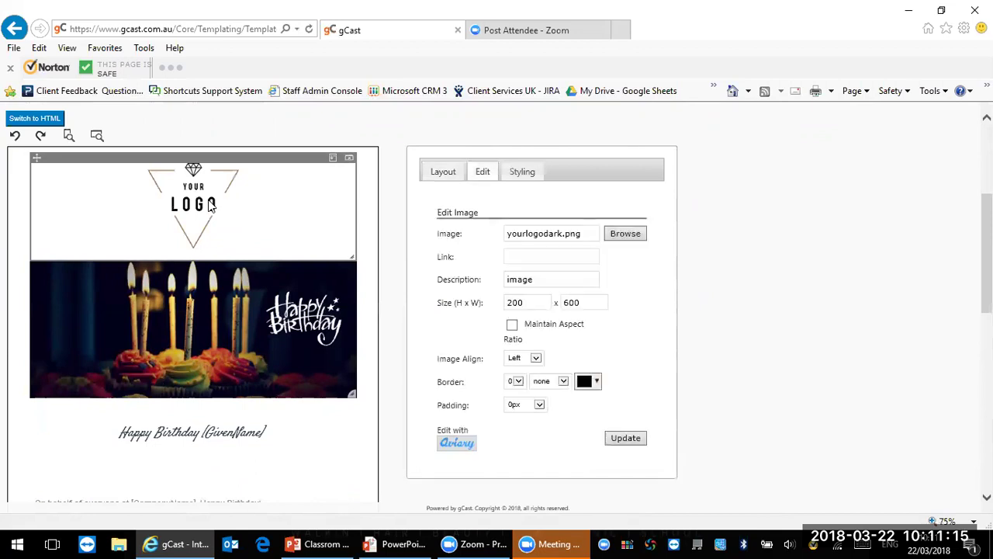
{"action": "left_click", "coordinate": [636, 242]}
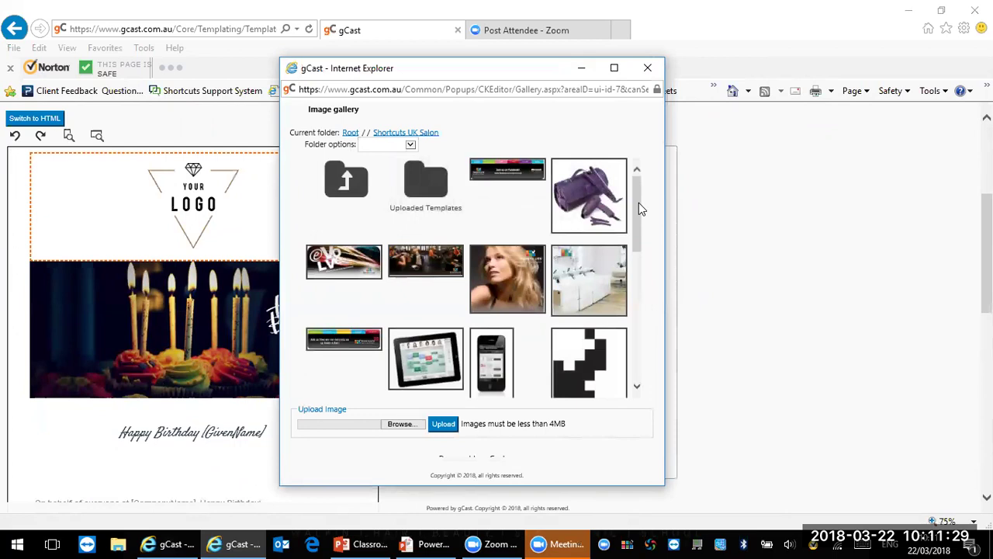
Step: Pick the Shortcuts Salon & Spa logo from the image gallery to replace the placeholder
{"action": "left_click_drag", "start_coordinate": [639, 202], "coordinate": [636, 288]}
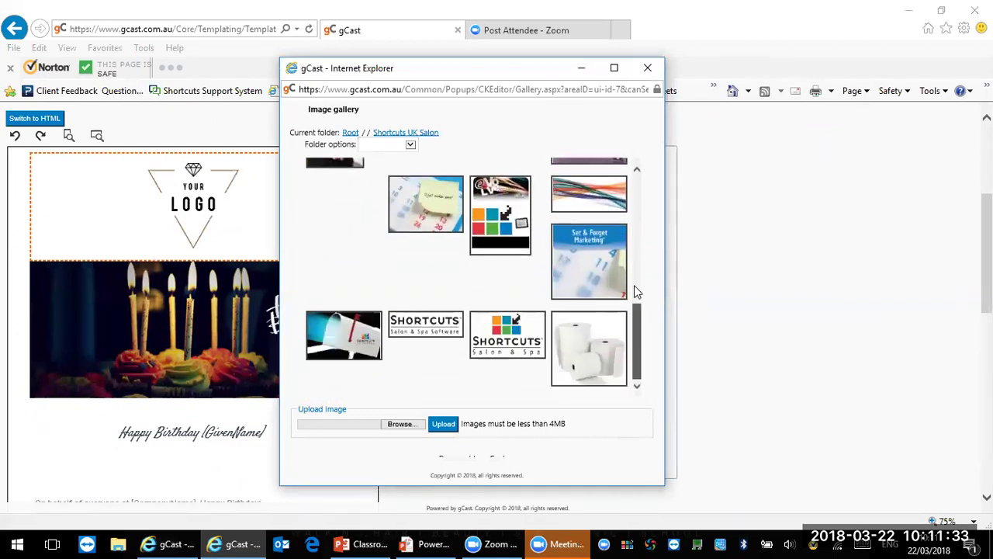
{"action": "scroll", "coordinate": [505, 377], "scroll_direction": "down", "scroll_amount": 1}
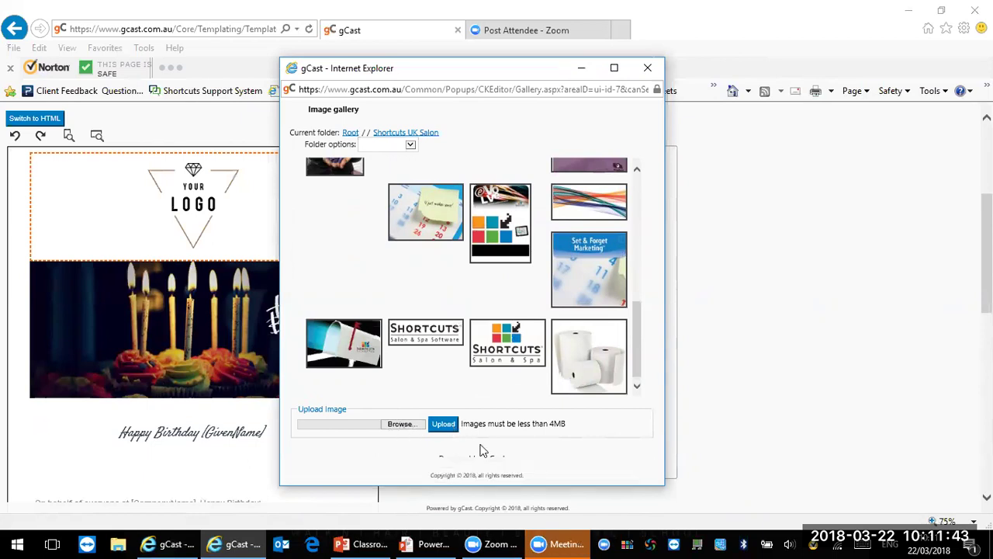
{"action": "mouse_move", "coordinate": [508, 262]}
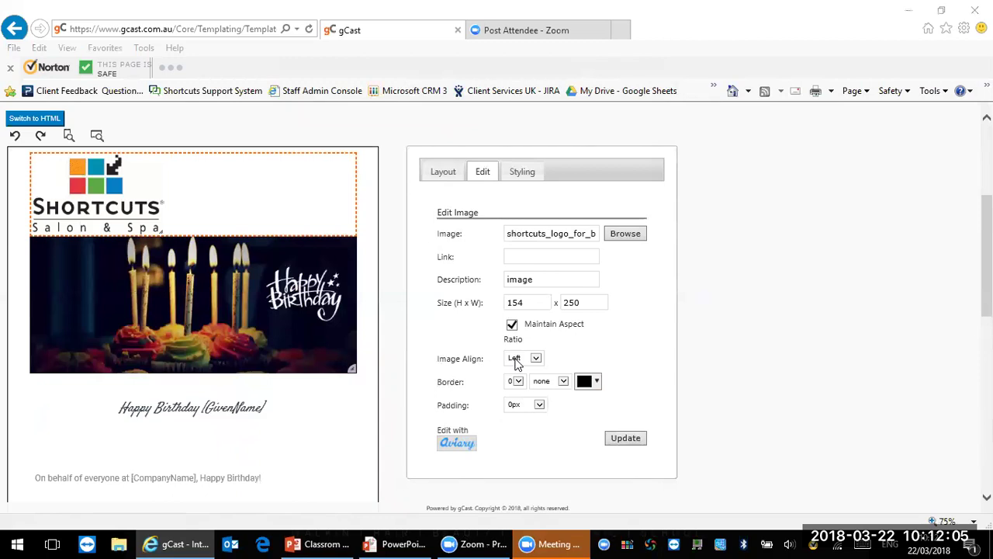
Step: Set the logo height to 200, drag it to 173 x 282, and centre-align it
{"action": "left_click", "coordinate": [537, 302]}
{"action": "key", "text": "BackSpace"}
{"action": "key", "text": "BackSpace"}
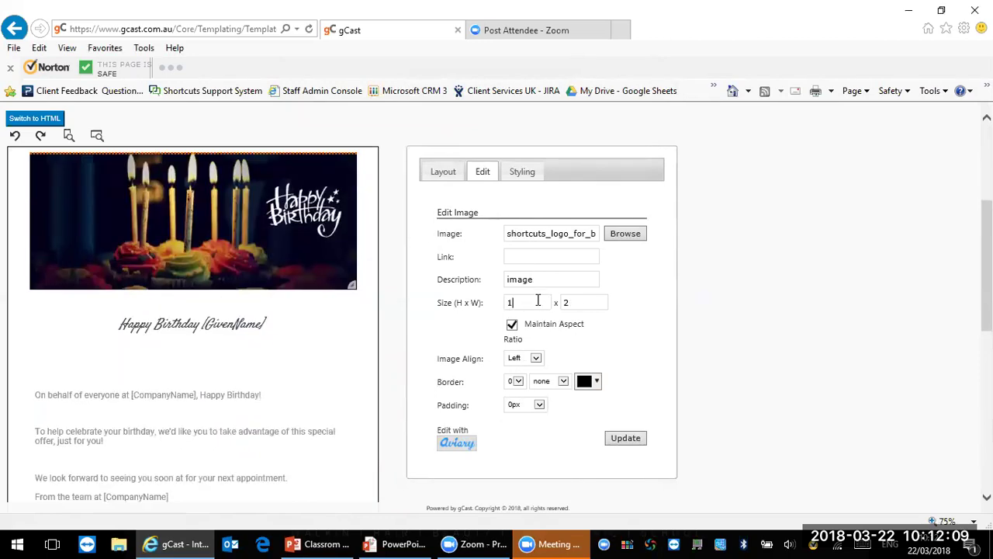
{"action": "type", "text": "200"}
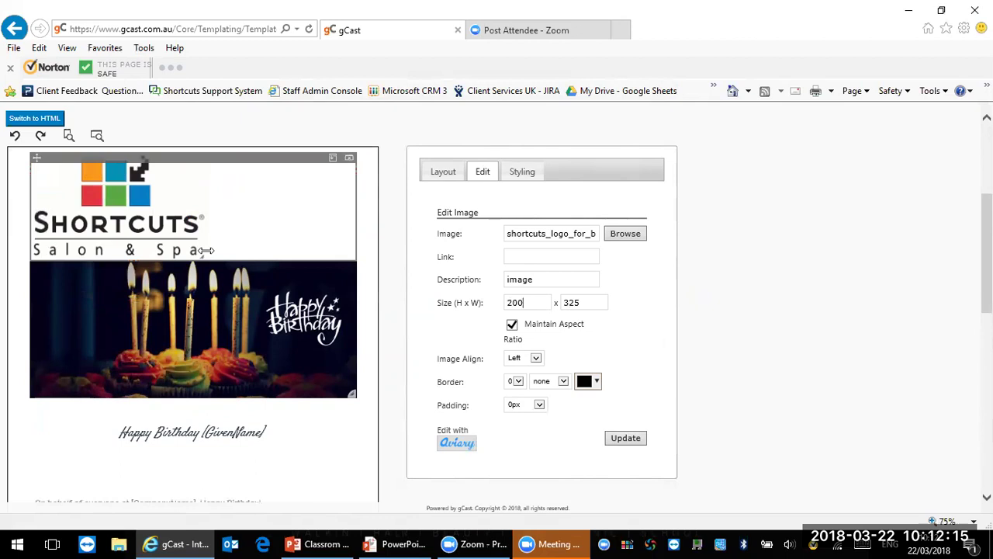
{"action": "left_click_drag", "start_coordinate": [201, 257], "coordinate": [180, 242]}
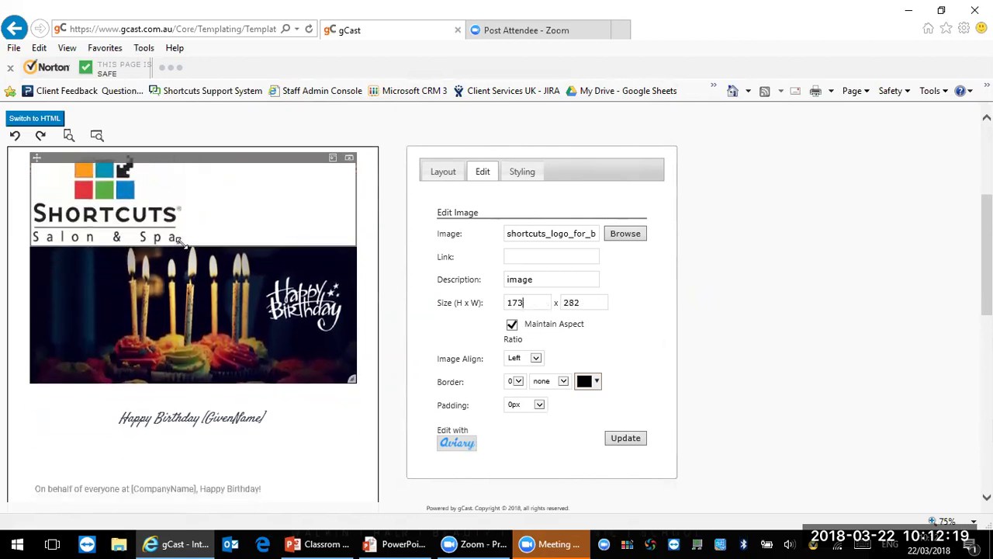
{"action": "left_click", "coordinate": [532, 360]}
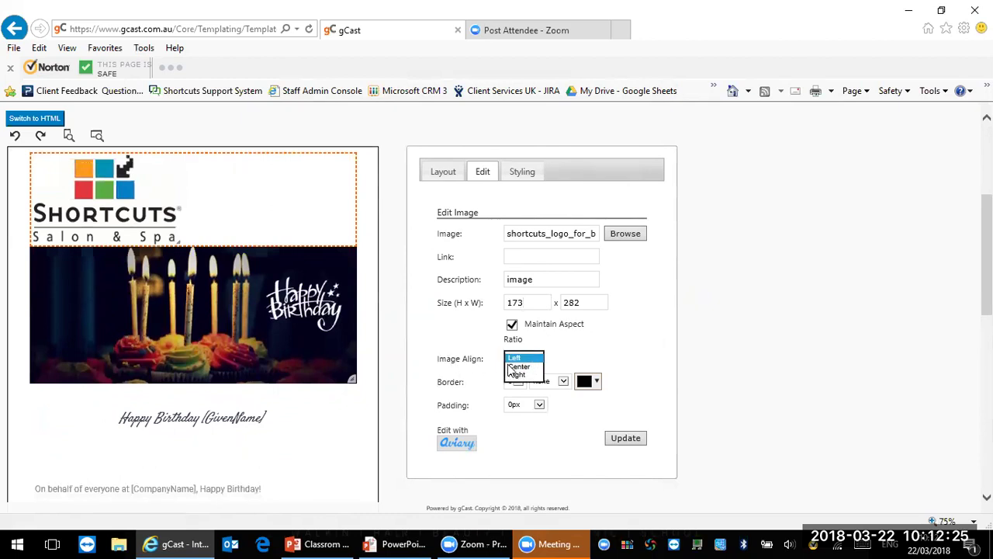
{"action": "left_click", "coordinate": [536, 367]}
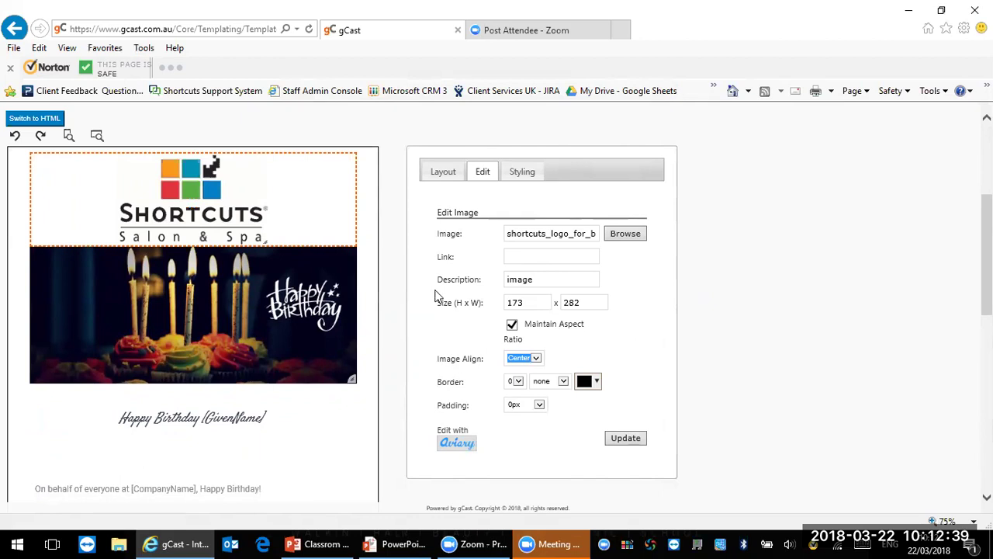
{"action": "mouse_move", "coordinate": [190, 298]}
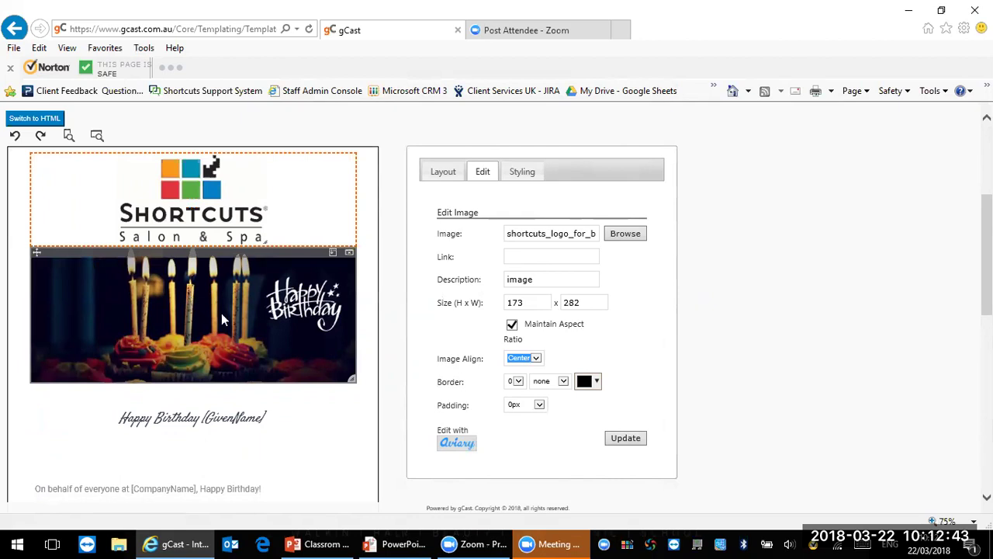
Step: Replace the birthday-candles banner with beauty_girl_4.jpg from the Shortcuts Software Administration UK folder
{"action": "left_click", "coordinate": [194, 306]}
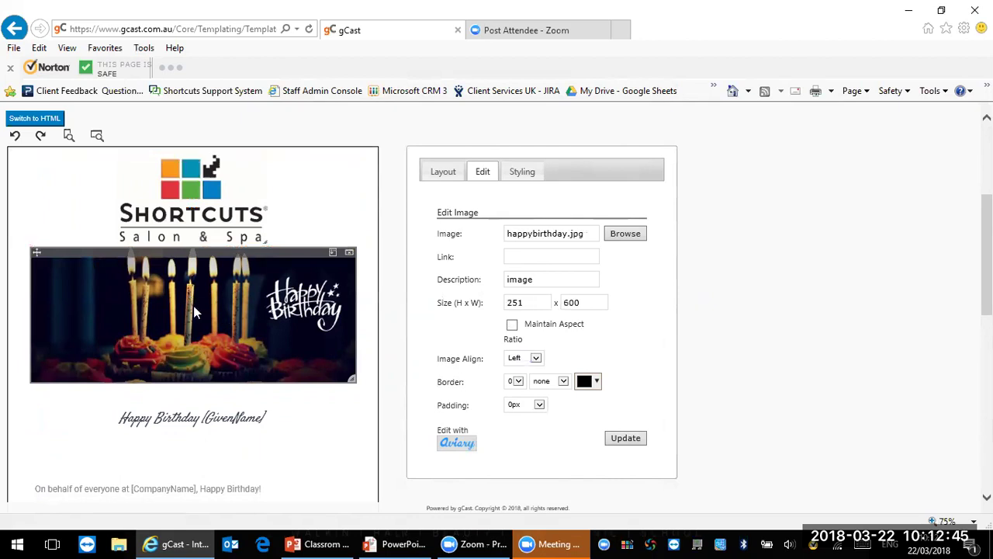
{"action": "left_click", "coordinate": [625, 242]}
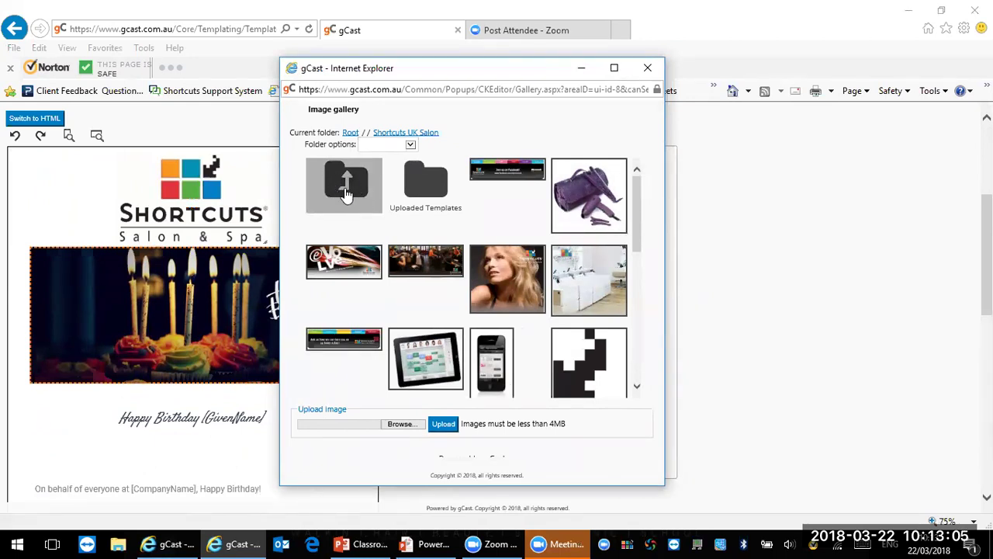
{"action": "left_click", "coordinate": [345, 188]}
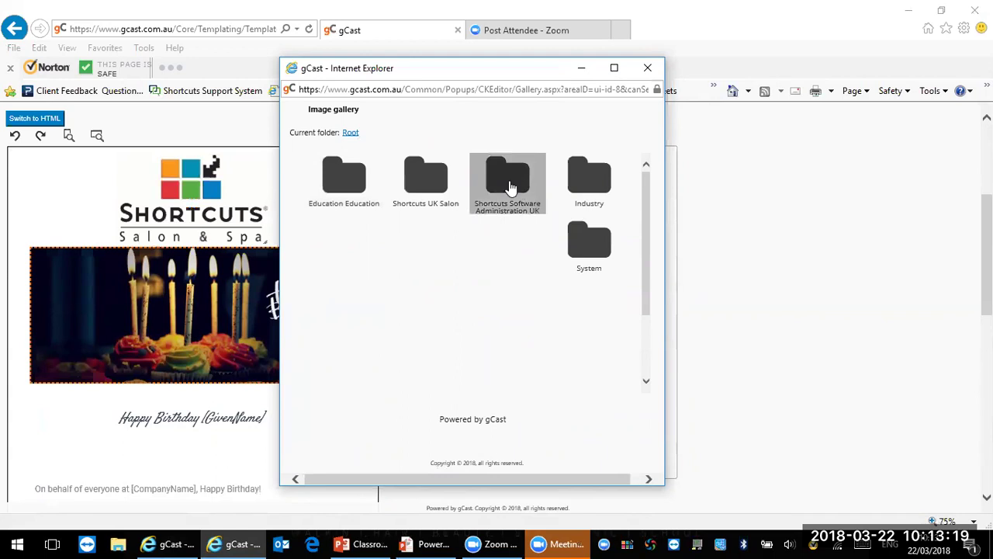
{"action": "left_click", "coordinate": [506, 194]}
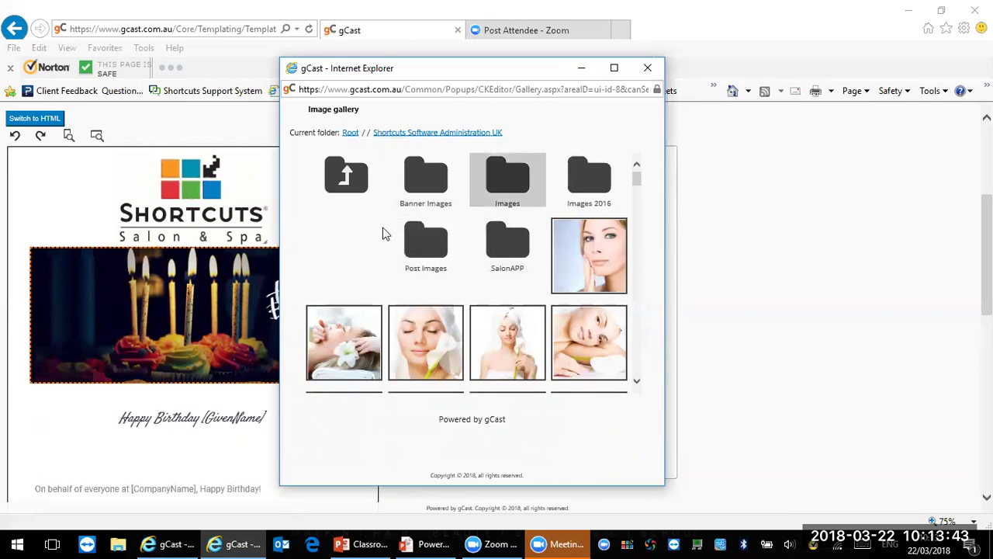
{"action": "mouse_move", "coordinate": [582, 277]}
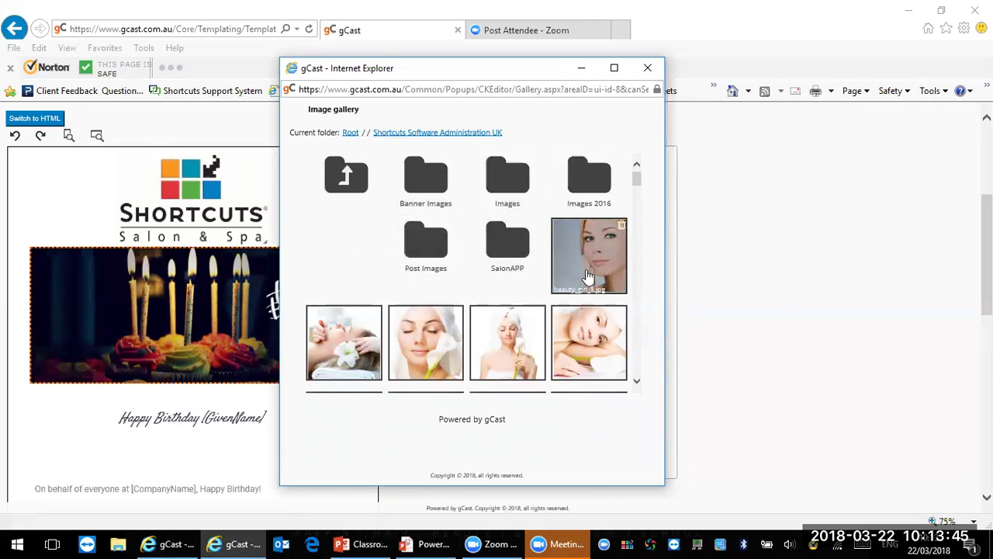
{"action": "mouse_move", "coordinate": [640, 186]}
{"action": "left_mouse_down"}
{"action": "mouse_move", "coordinate": [637, 213]}
{"action": "mouse_move", "coordinate": [635, 180]}
{"action": "left_mouse_up"}
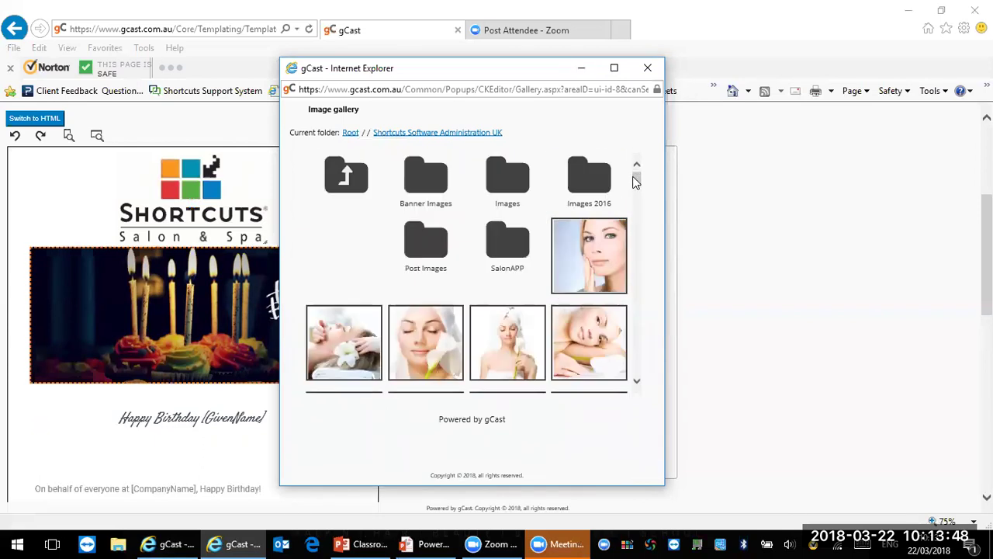
{"action": "left_click", "coordinate": [510, 335]}
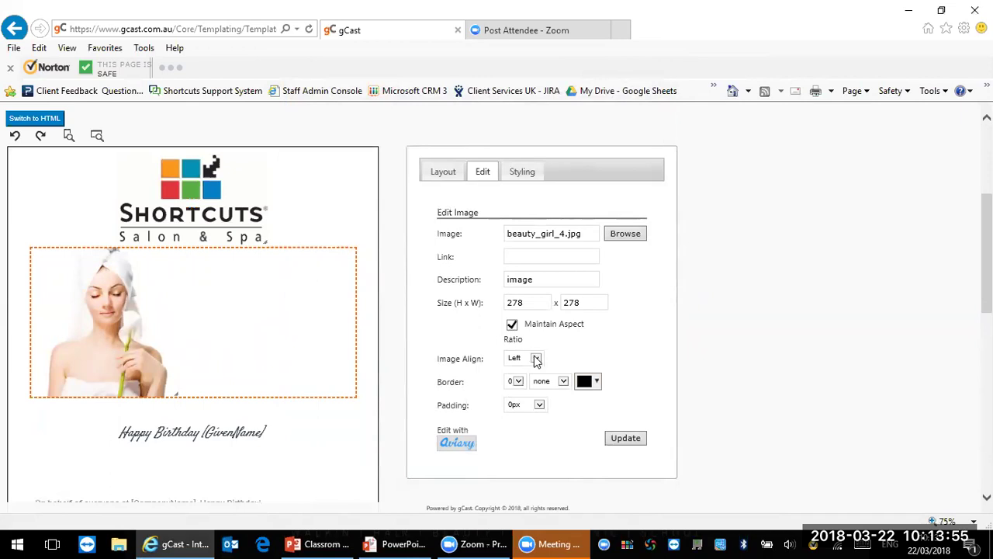
Step: Set the new photo's Image Align to Center
{"action": "left_click", "coordinate": [536, 358]}
{"action": "left_click", "coordinate": [530, 368]}
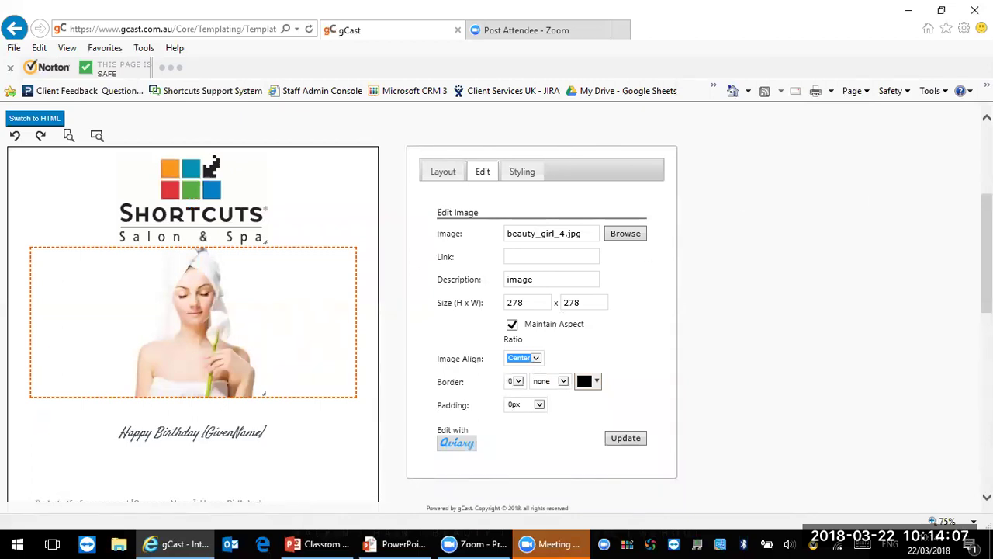
{"action": "scroll", "coordinate": [986, 256], "scroll_direction": "down", "scroll_amount": 3}
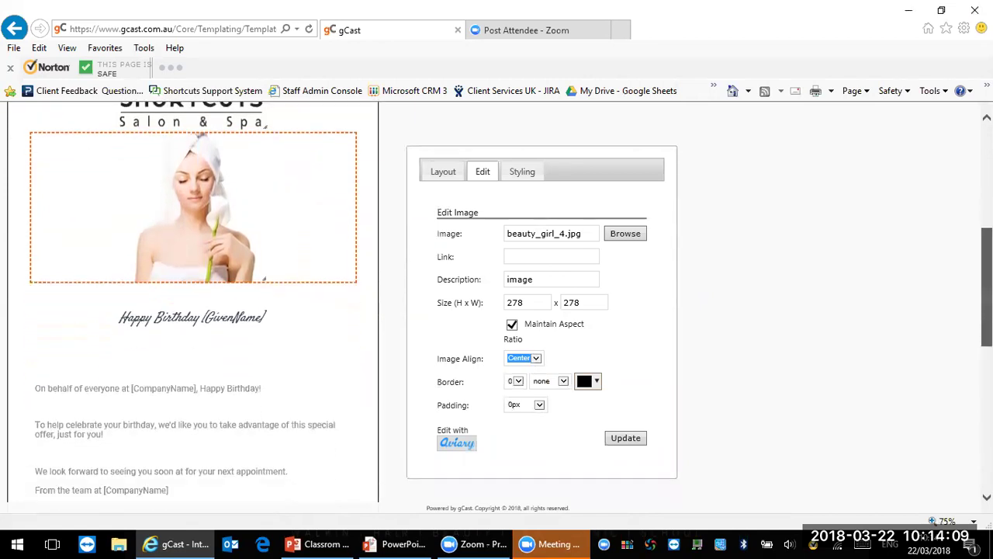
{"action": "left_click_drag", "start_coordinate": [987, 308], "coordinate": [987, 318]}
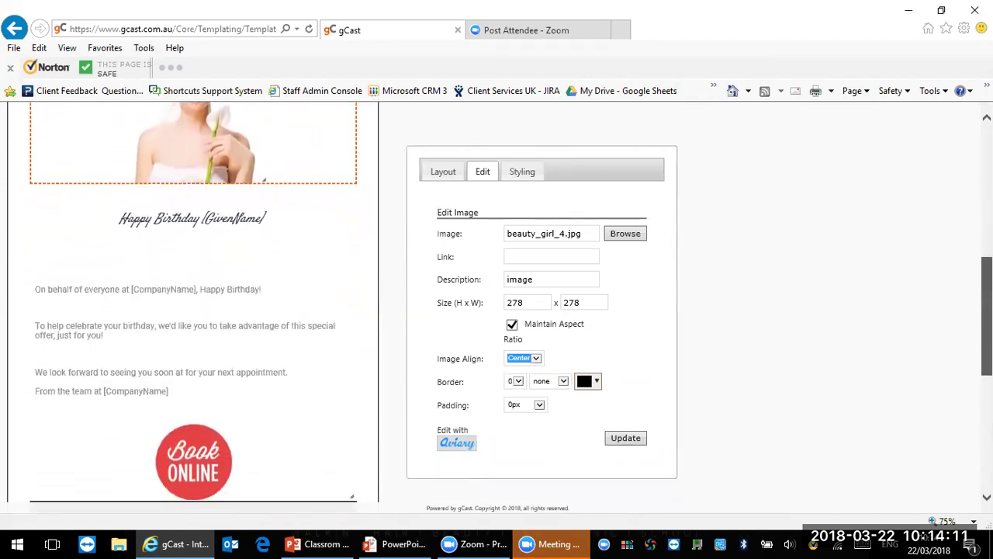
Step: Turn the Happy Birthday heading text red, then undo it back to dark
{"action": "left_click", "coordinate": [260, 222]}
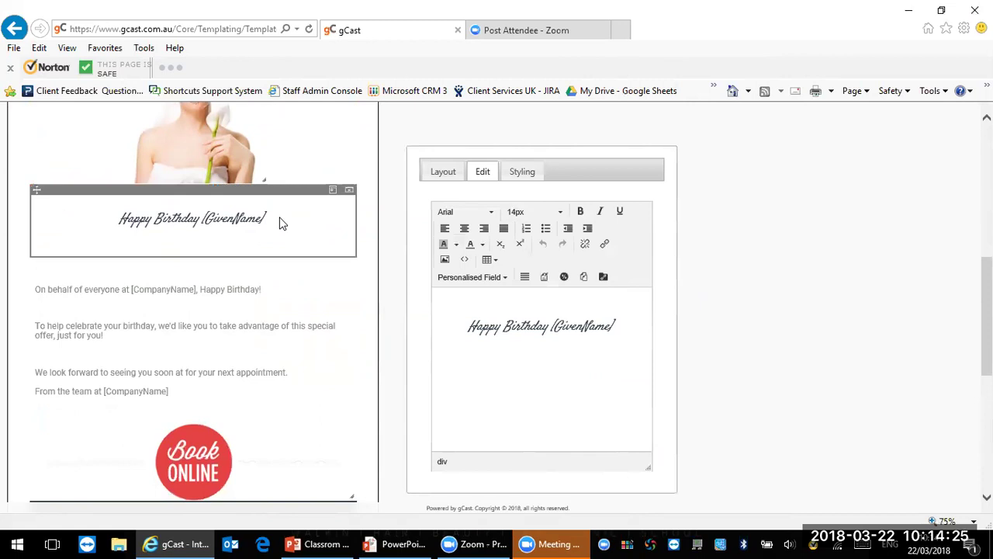
{"action": "left_click", "coordinate": [617, 325]}
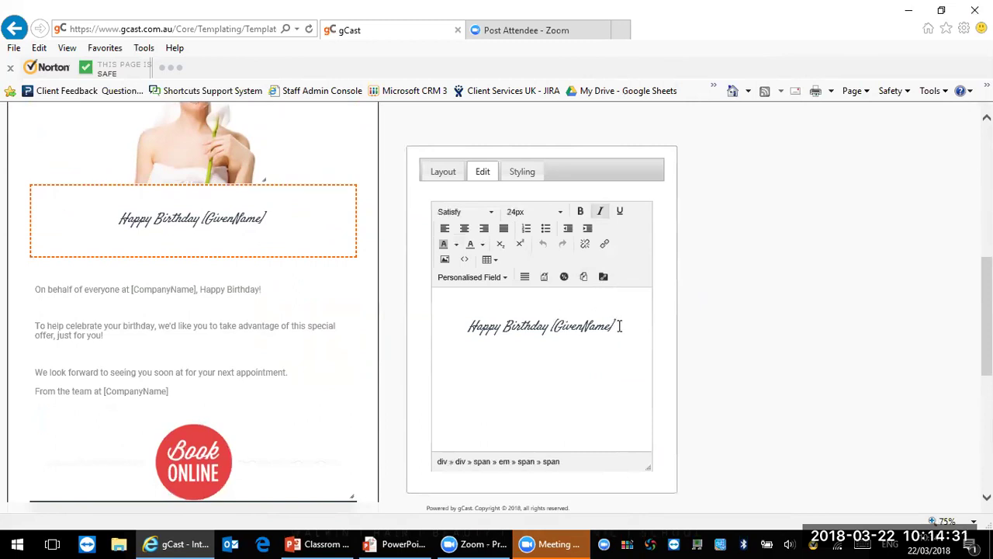
{"action": "left_click_drag", "start_coordinate": [618, 326], "coordinate": [467, 327]}
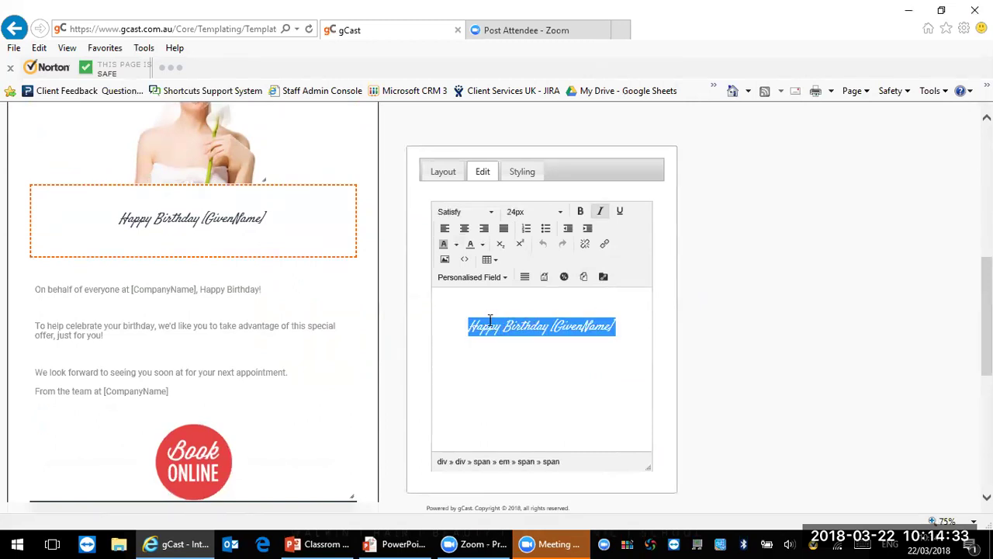
{"action": "left_click", "coordinate": [552, 211]}
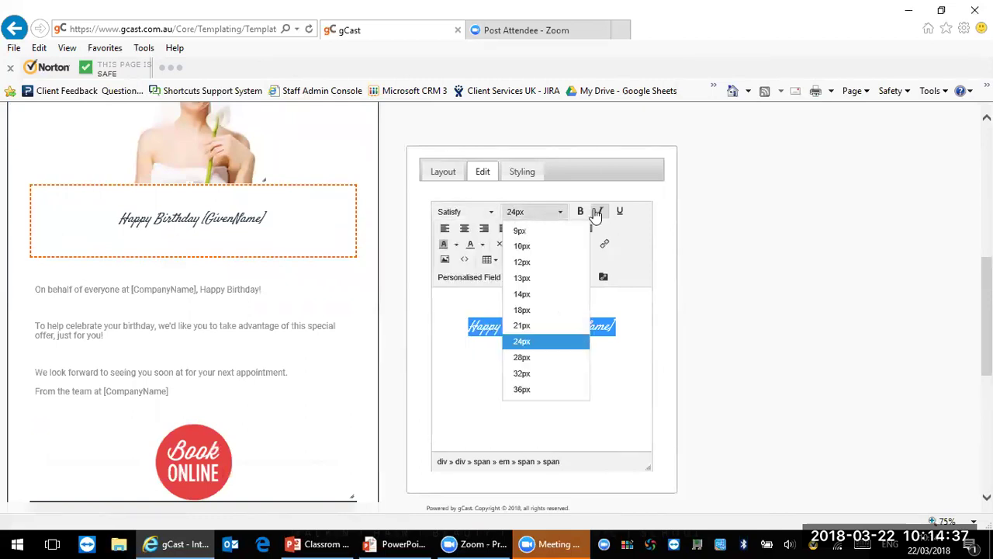
{"action": "left_click", "coordinate": [482, 245]}
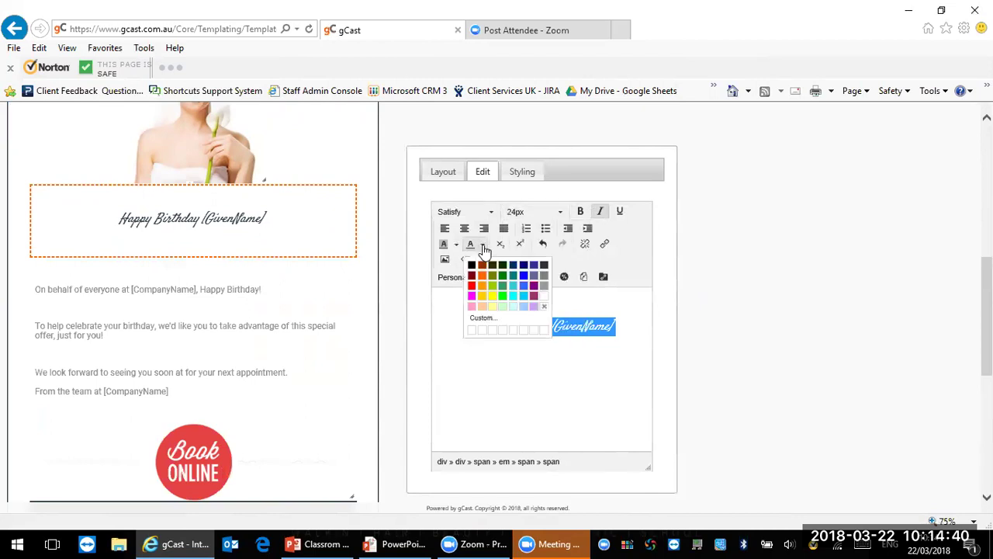
{"action": "left_click", "coordinate": [472, 287]}
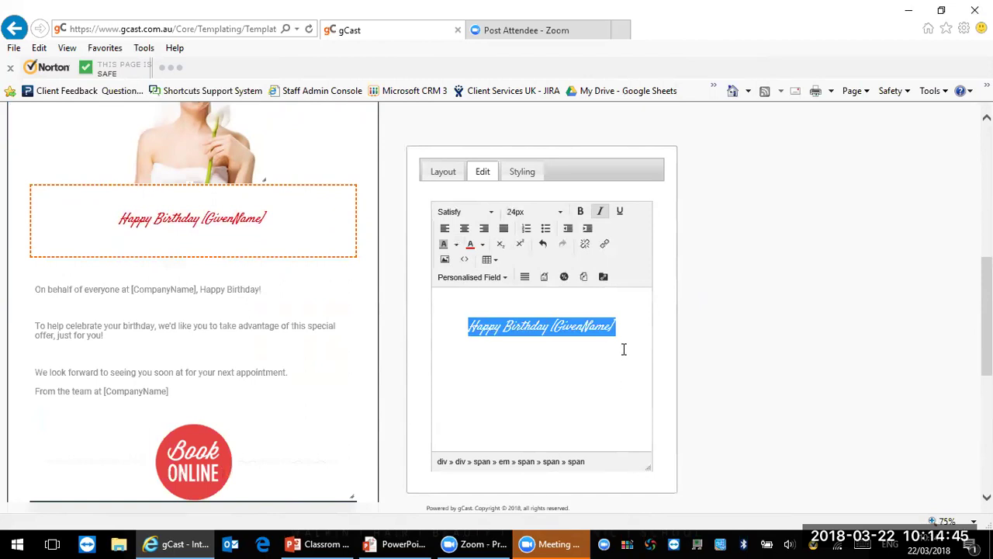
{"action": "left_click", "coordinate": [618, 324]}
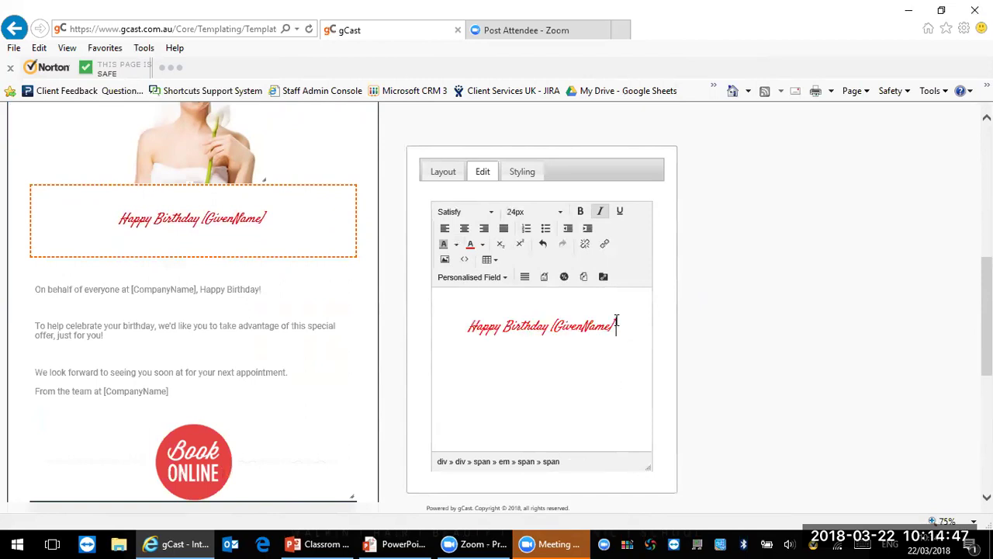
{"action": "left_click", "coordinate": [545, 245]}
Step: Delete [GivenName] and reinsert Given Name from the Personalised Field list
{"action": "left_click", "coordinate": [591, 388]}
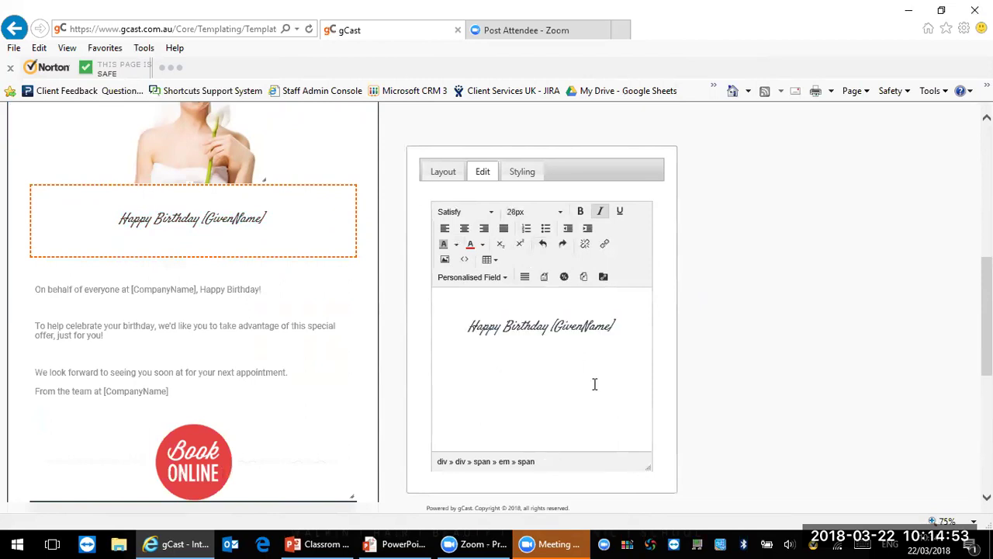
{"action": "left_click", "coordinate": [627, 324]}
{"action": "key", "text": "BackSpace"}
{"action": "key", "text": "BackSpace"}
{"action": "key", "text": "BackSpace"}
{"action": "key", "text": "BackSpace"}
{"action": "key", "text": "BackSpace"}
{"action": "key", "text": "BackSpace"}
{"action": "key", "text": "BackSpace"}
{"action": "key", "text": "BackSpace"}
{"action": "key", "text": "BackSpace"}
{"action": "key", "text": "BackSpace"}
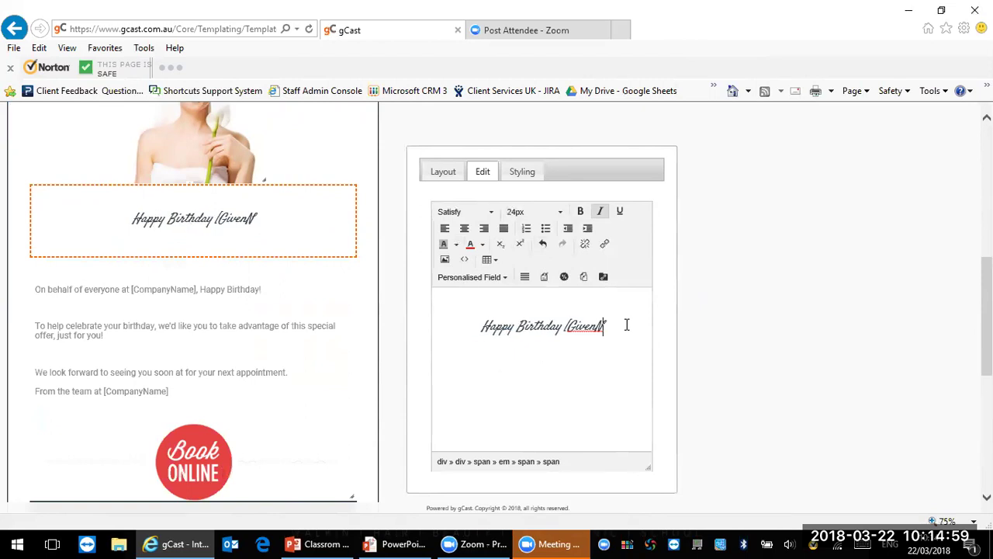
{"action": "key", "text": "BackSpace"}
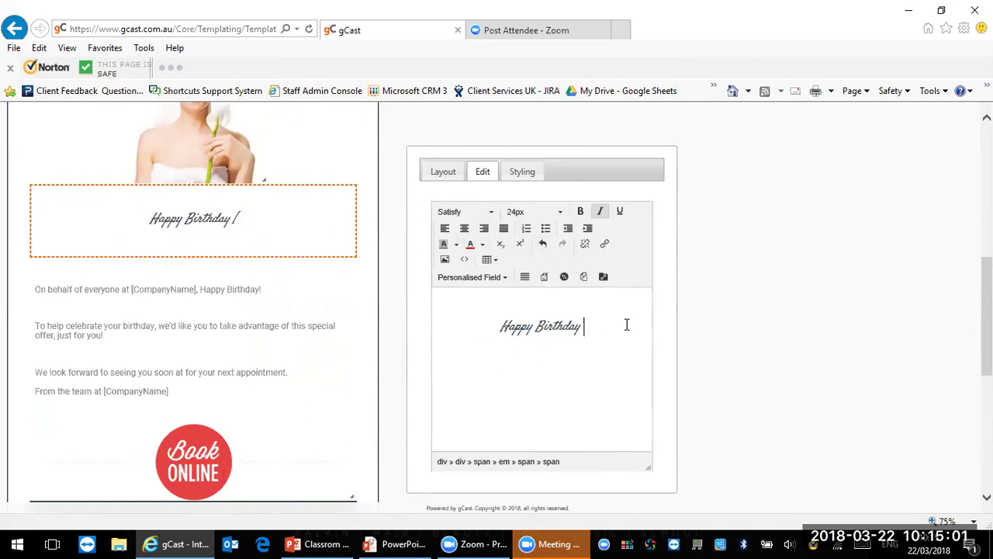
{"action": "left_click", "coordinate": [479, 287]}
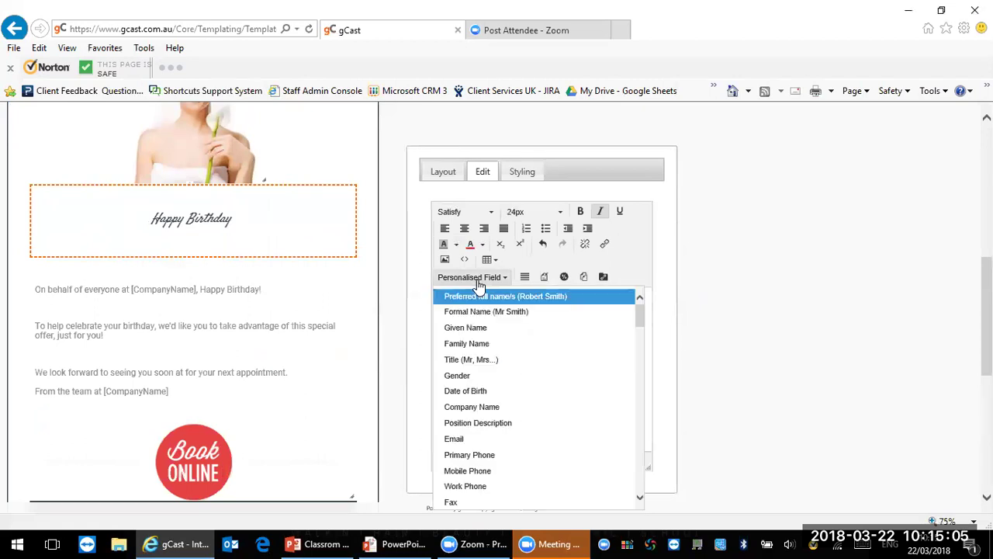
{"action": "left_click", "coordinate": [479, 330]}
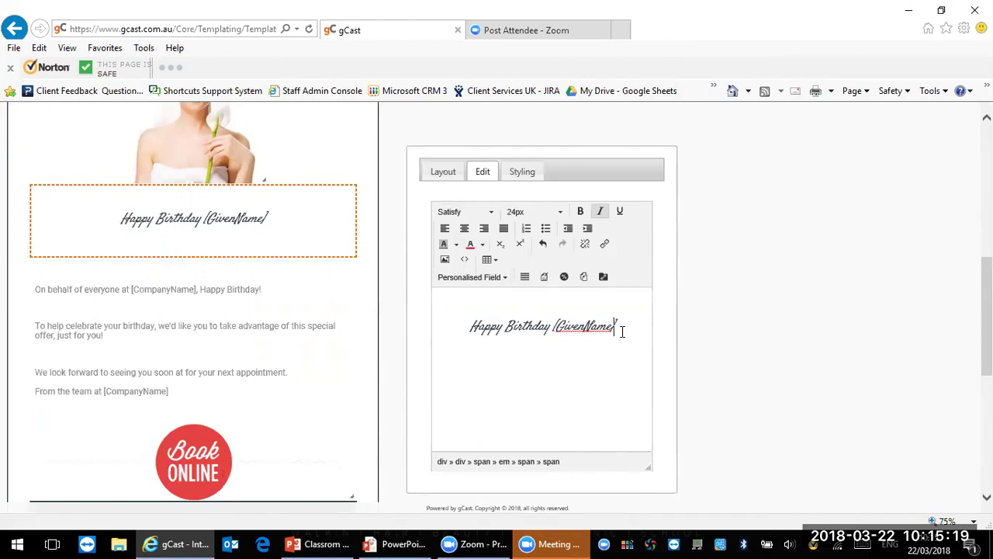
{"action": "left_click", "coordinate": [134, 317]}
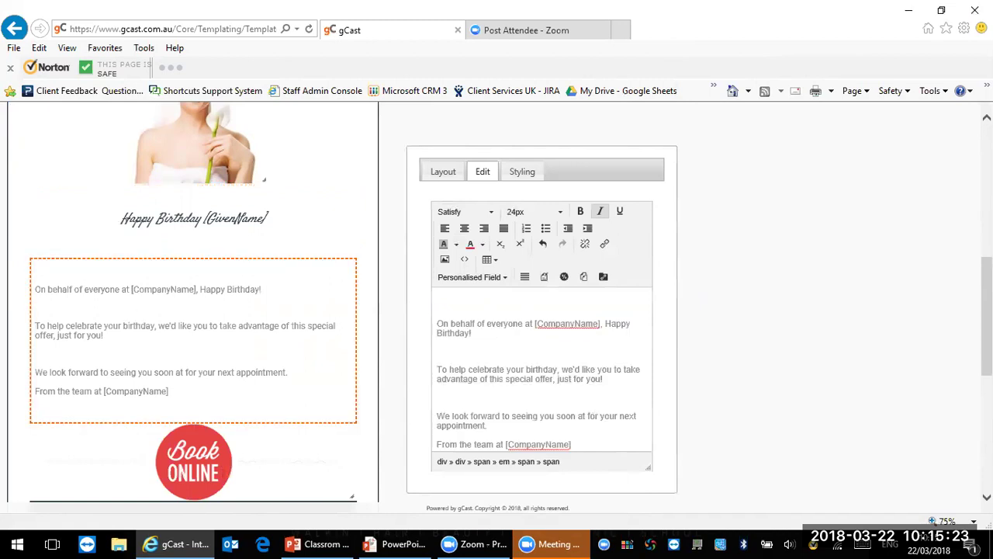
Step: Open the Book Online image's settings, showing bookonlineclear.png at 142 x 600
{"action": "scroll", "coordinate": [194, 310], "scroll_direction": "down", "scroll_amount": 3}
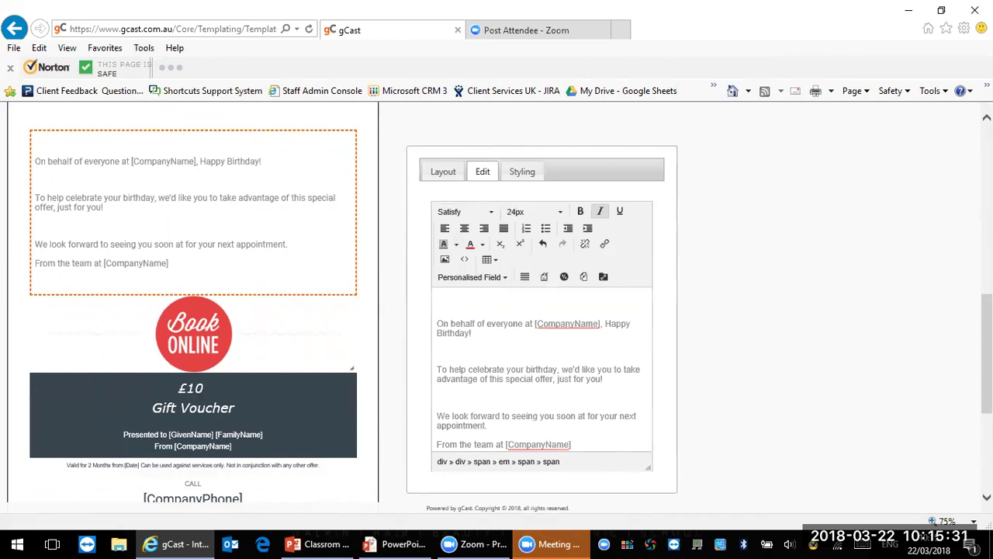
{"action": "left_click", "coordinate": [203, 335]}
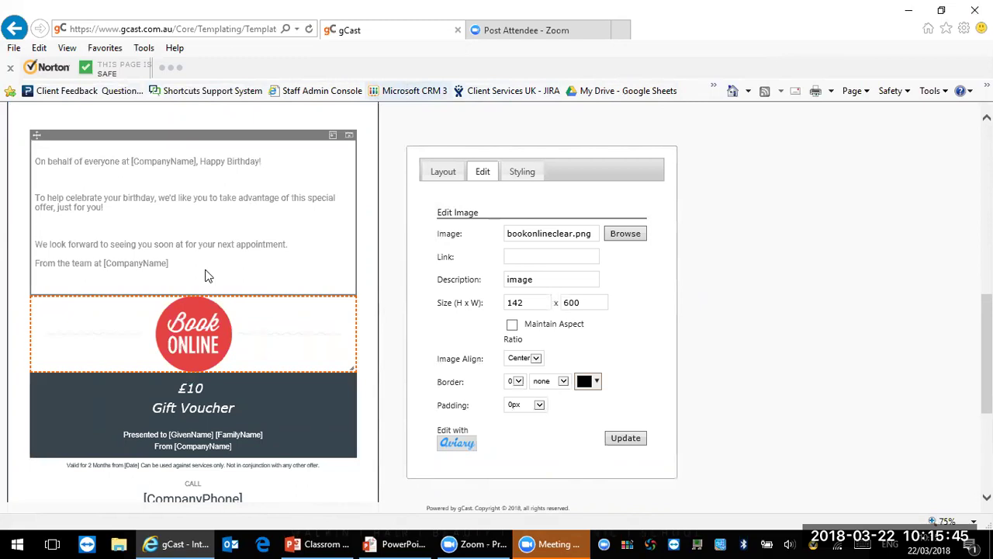
Step: View the Book Online block's styling: red content background, centre alignment, 0px padding
{"action": "left_click", "coordinate": [194, 30]}
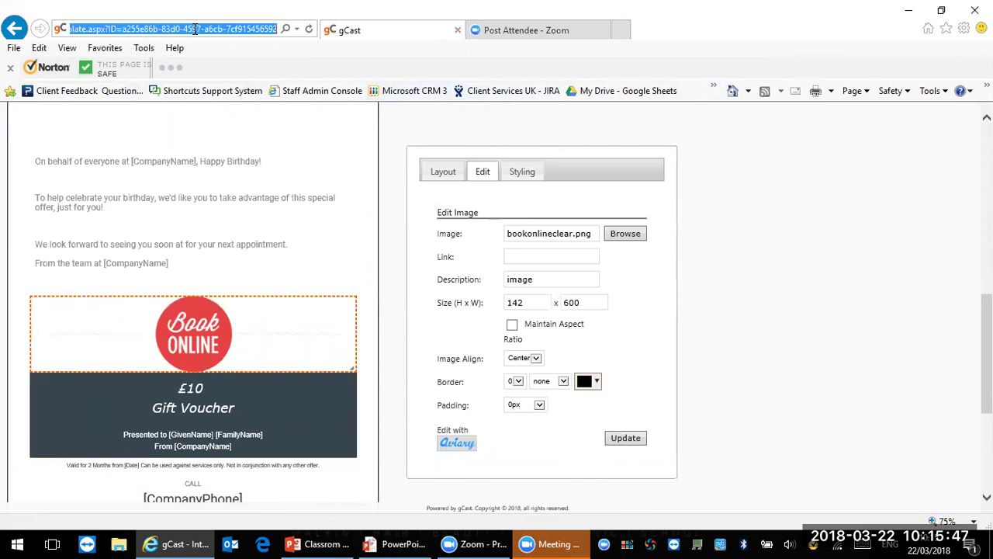
{"action": "left_click", "coordinate": [532, 259]}
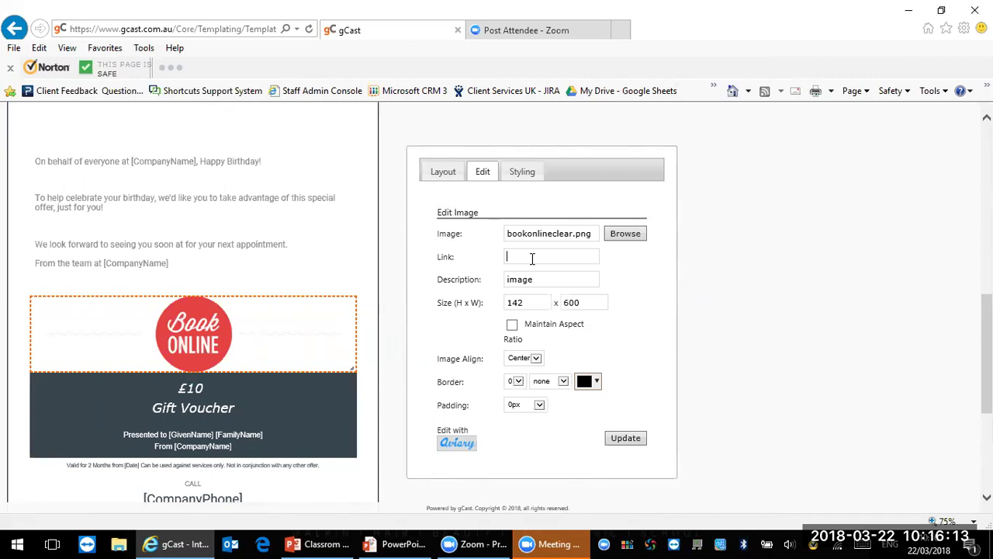
{"action": "left_click", "coordinate": [533, 177]}
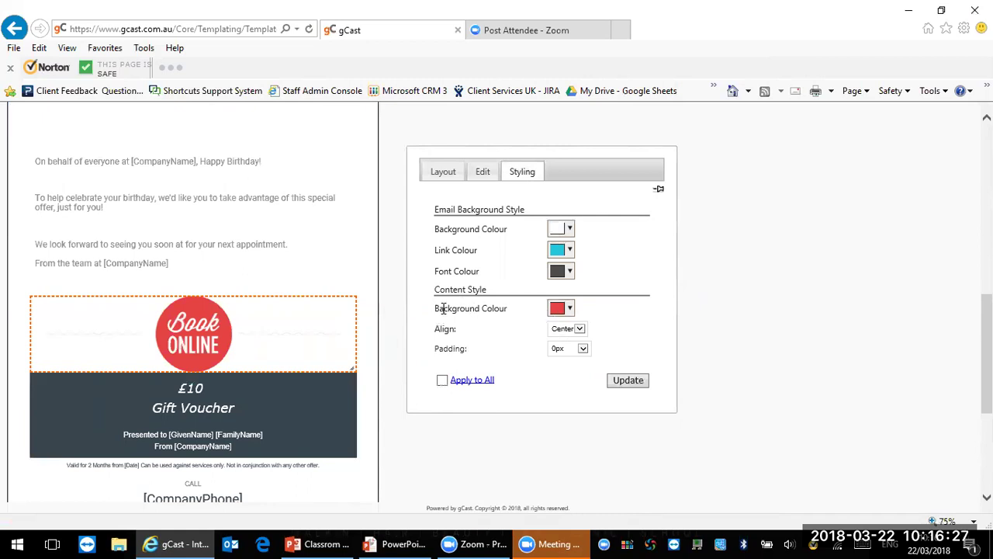
{"action": "left_click", "coordinate": [567, 310]}
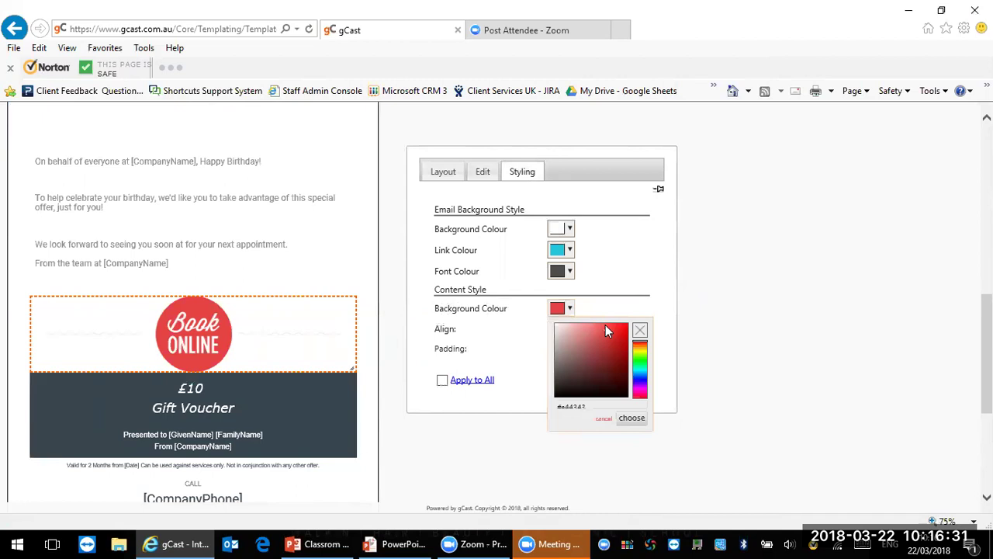
{"action": "left_click_drag", "start_coordinate": [639, 349], "coordinate": [639, 371]}
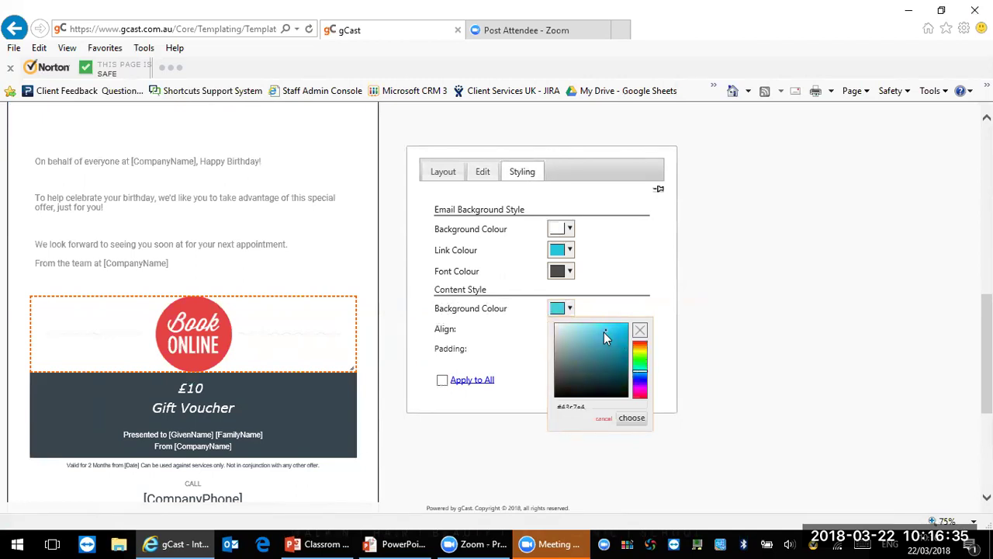
{"action": "right_click", "coordinate": [595, 335]}
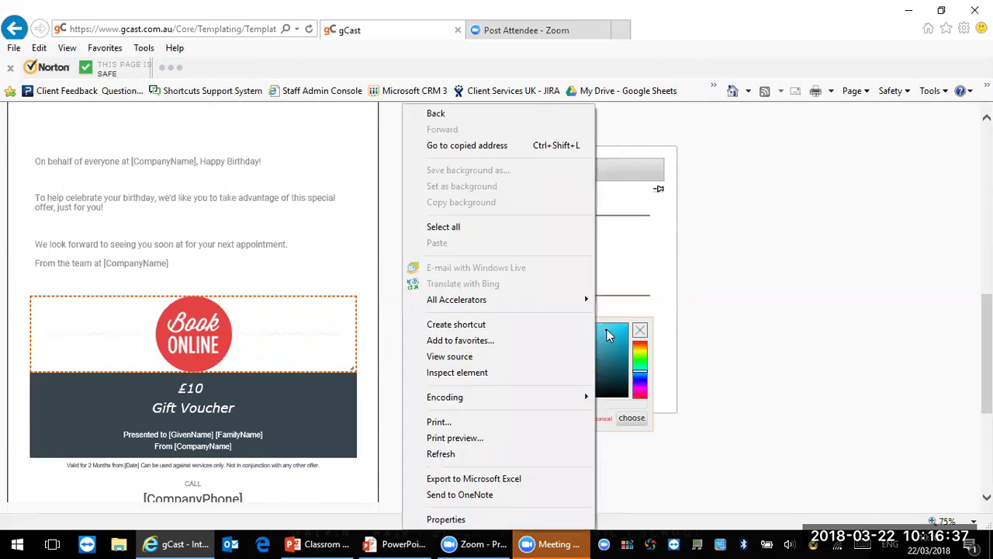
{"action": "left_click", "coordinate": [609, 335]}
{"action": "left_click_drag", "start_coordinate": [607, 345], "coordinate": [603, 352]}
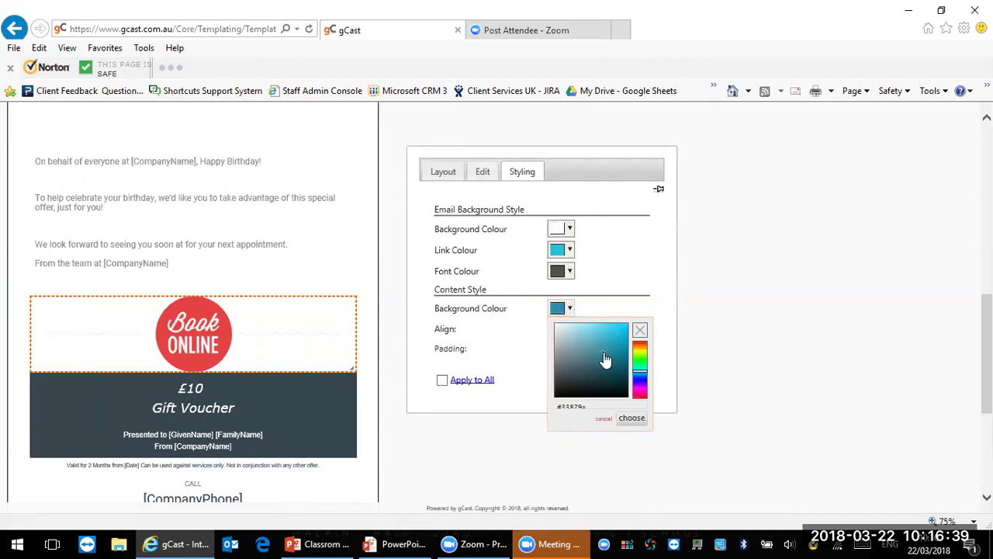
{"action": "left_click", "coordinate": [631, 419]}
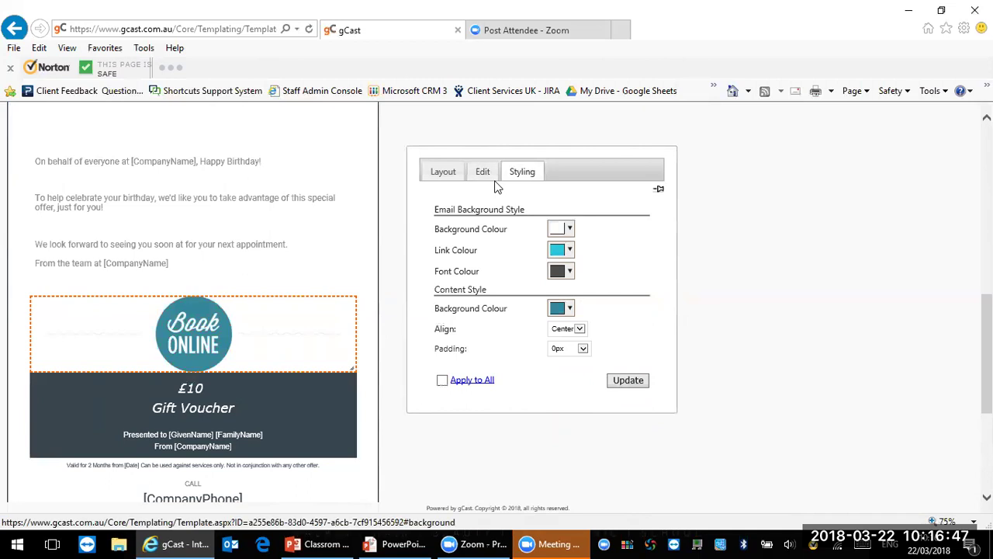
{"action": "left_click", "coordinate": [566, 309]}
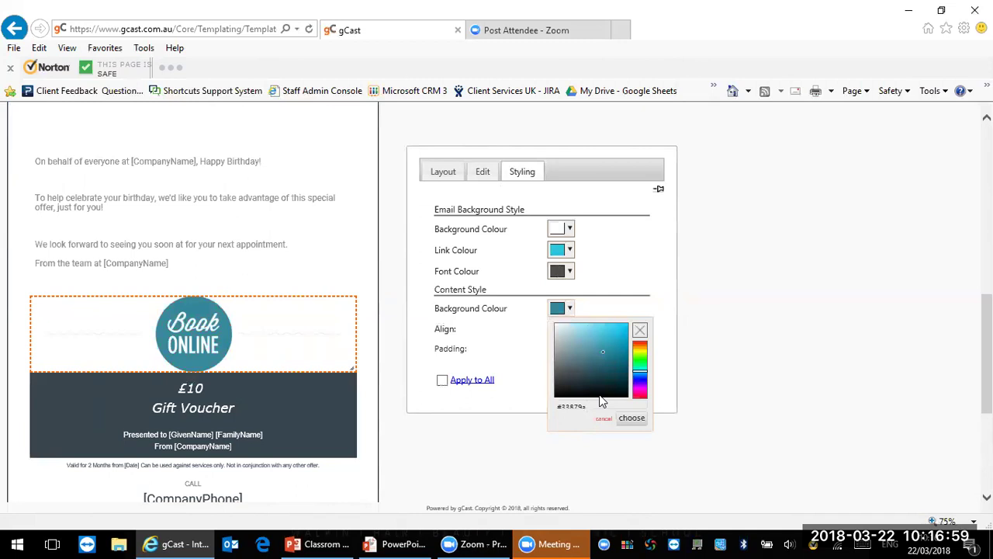
{"action": "left_click", "coordinate": [596, 404]}
{"action": "left_click_drag", "start_coordinate": [587, 404], "coordinate": [558, 409]}
{"action": "left_click", "coordinate": [632, 419]}
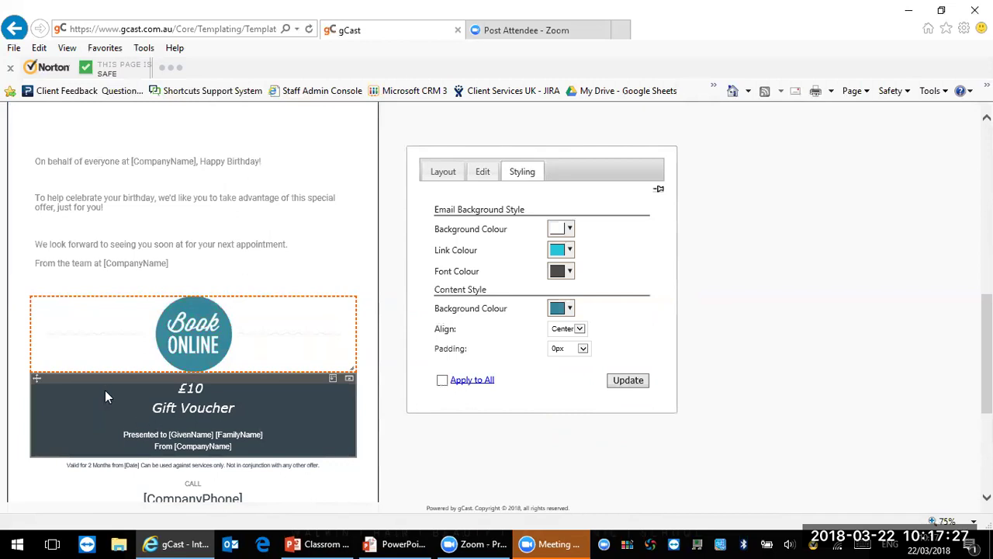
Step: Set the £10 Gift Voucher block's content background colour to teal #33879a
{"action": "left_click", "coordinate": [255, 412]}
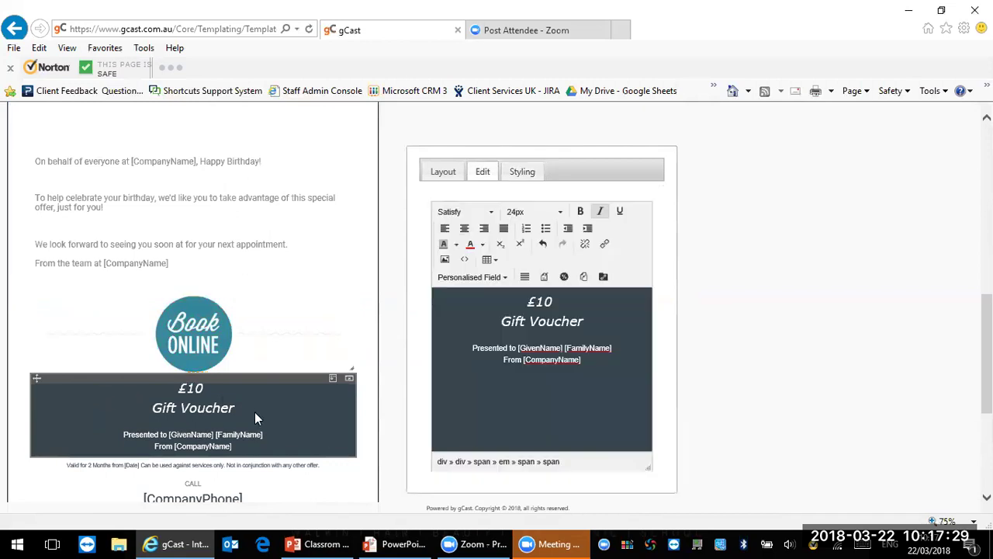
{"action": "left_click", "coordinate": [525, 175]}
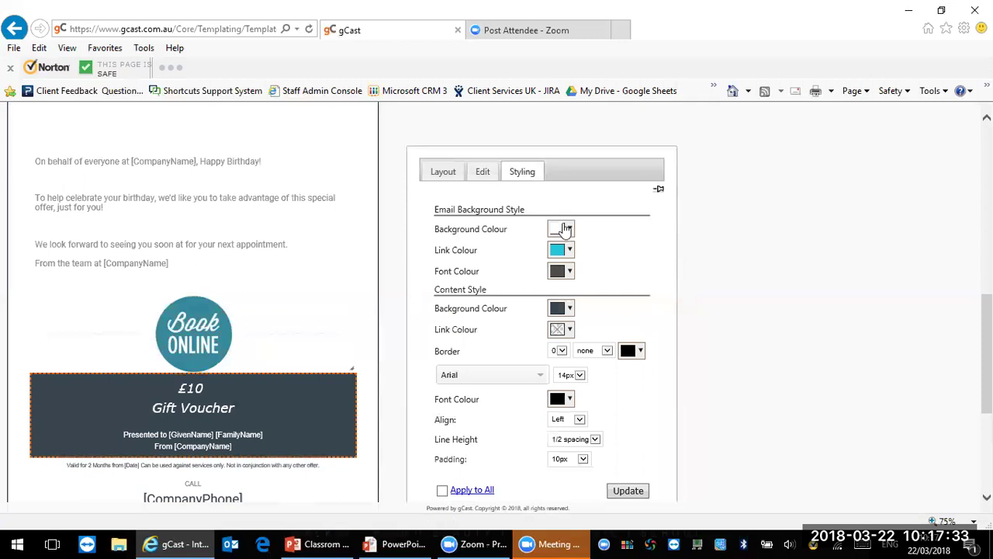
{"action": "left_click", "coordinate": [567, 309]}
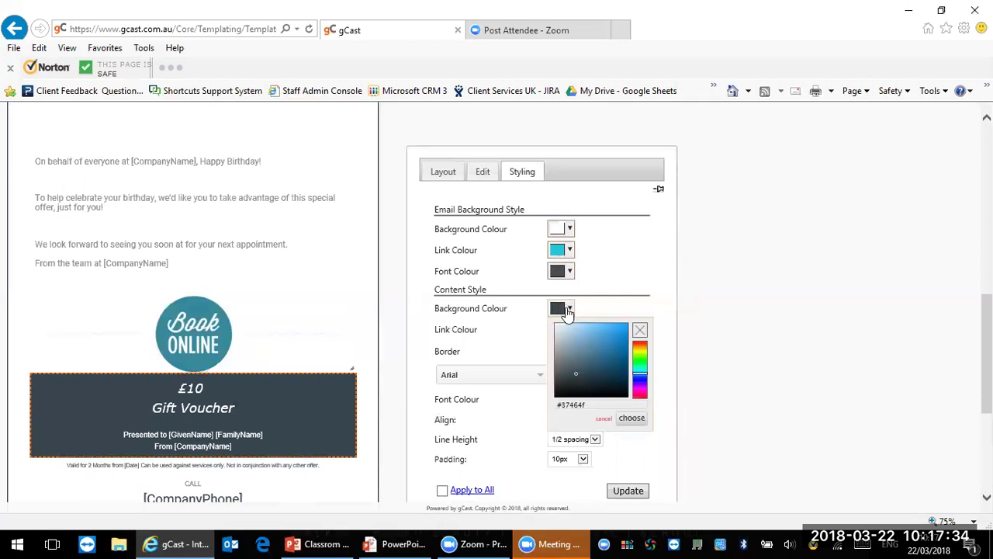
{"action": "left_click", "coordinate": [598, 405]}
{"action": "key", "text": "BackSpace"}
{"action": "key", "text": "BackSpace"}
{"action": "key", "text": "BackSpace"}
{"action": "key", "text": "BackSpace"}
{"action": "key", "text": "BackSpace"}
{"action": "type", "text": "3879a"}
{"action": "left_click", "coordinate": [632, 419]}
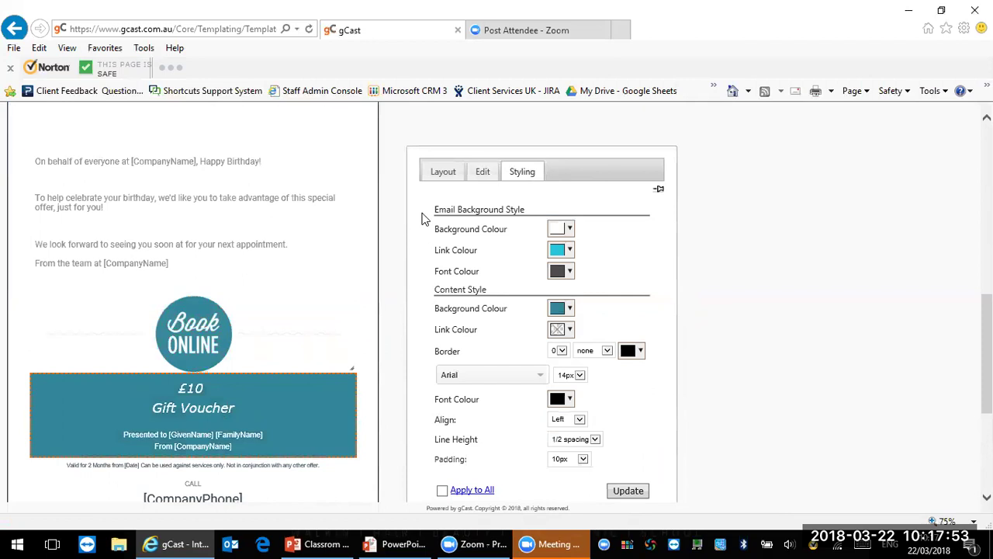
{"action": "left_click", "coordinate": [496, 179]}
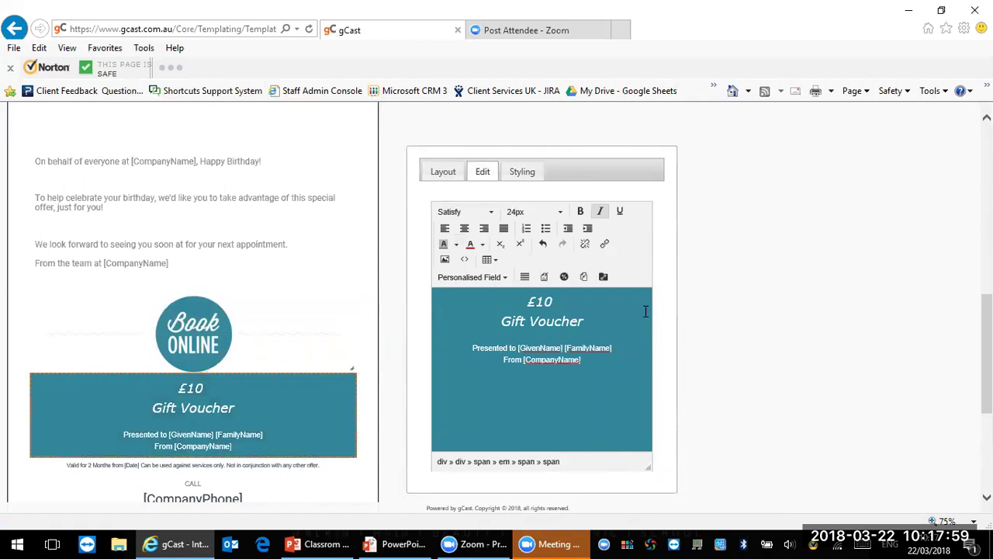
Step: Change the gift voucher amount from £10 to £5.00
{"action": "left_click", "coordinate": [563, 299]}
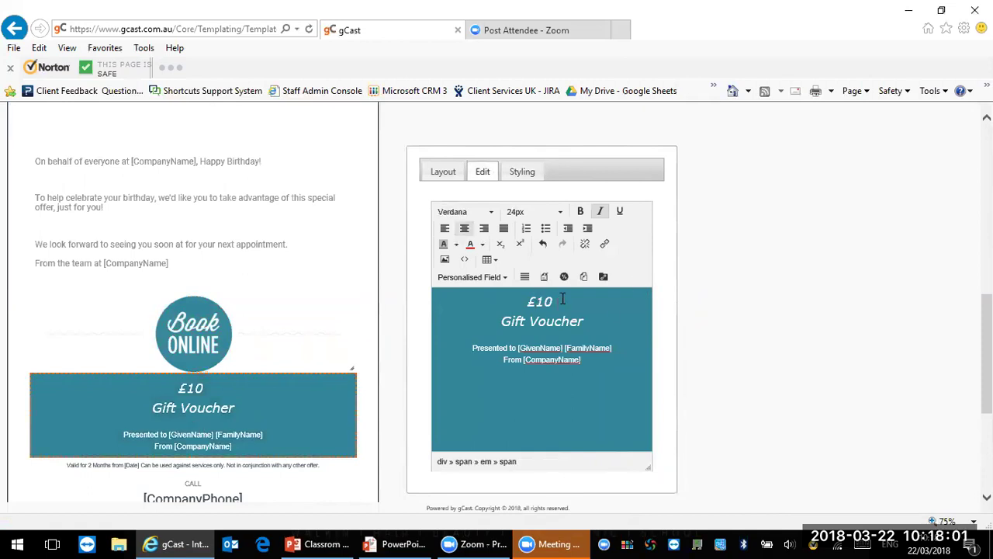
{"action": "key", "text": "BackSpace"}
{"action": "key", "text": "BackSpace"}
{"action": "type", "text": "5.00"}
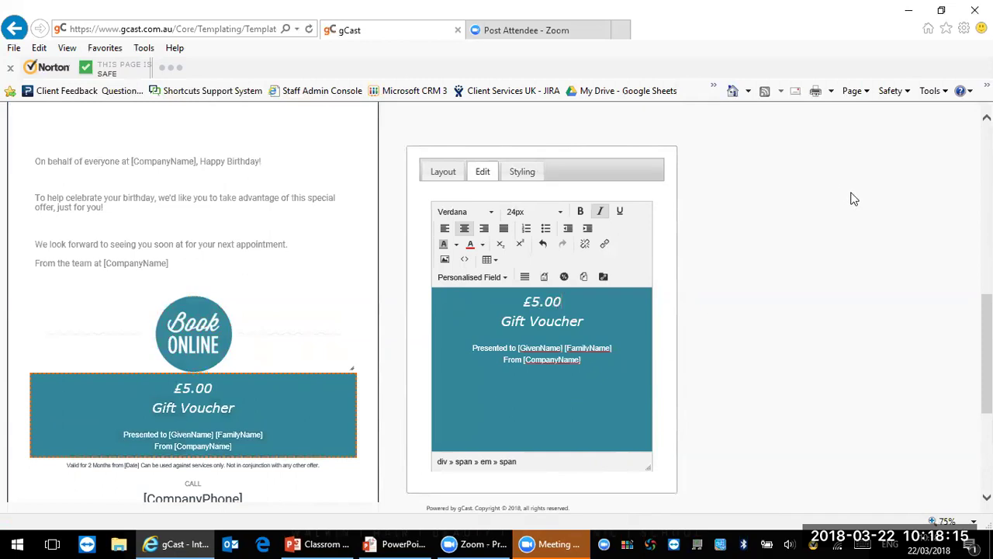
{"action": "scroll", "coordinate": [193, 303], "scroll_direction": "down", "scroll_amount": 3}
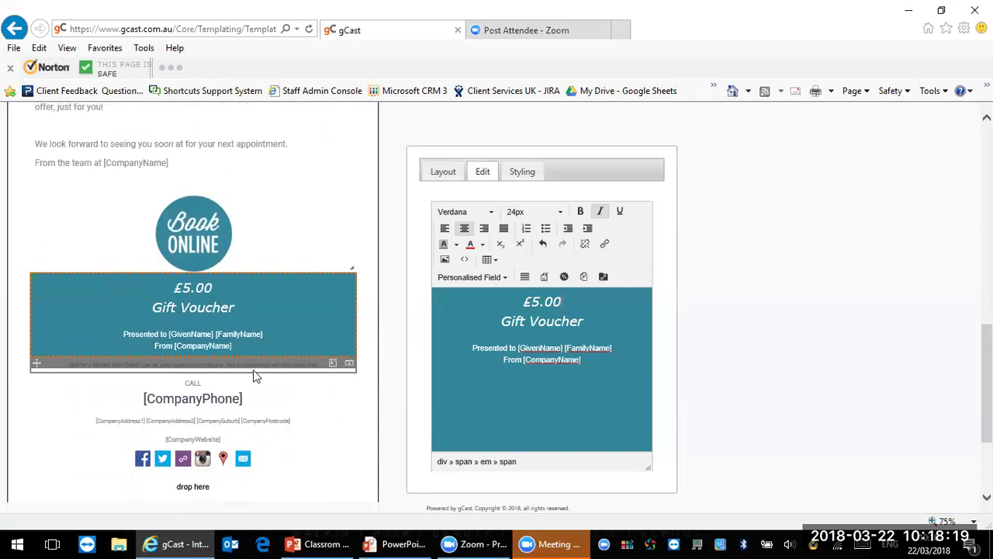
Step: Load the CALL [CompanyPhone] contact block into the editor and select [CompanyWebsite]
{"action": "left_click", "coordinate": [253, 368]}
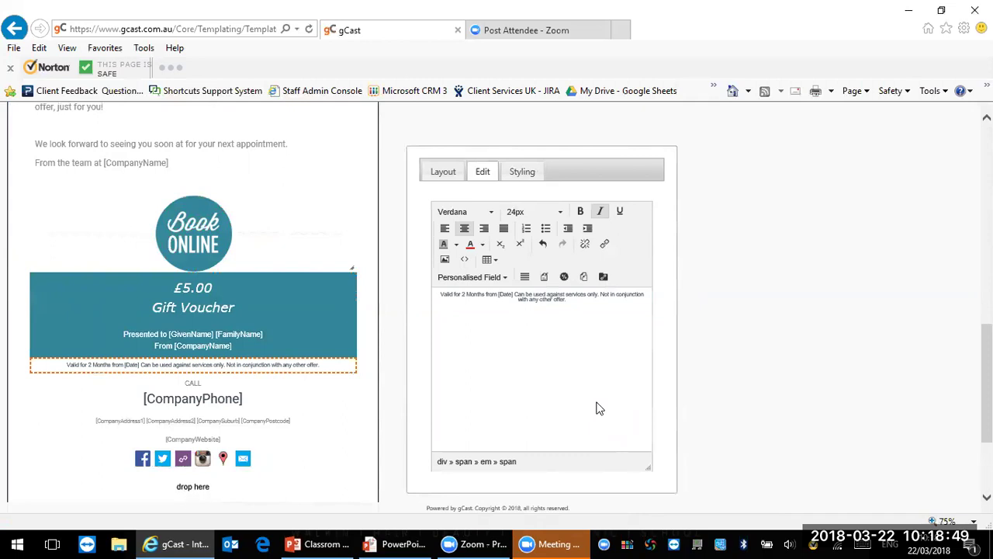
{"action": "left_click", "coordinate": [223, 418]}
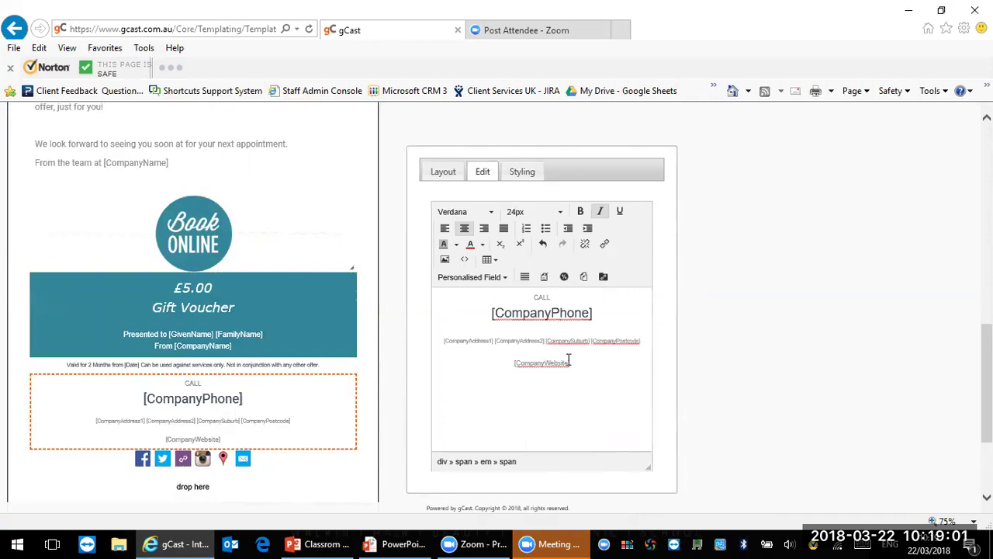
{"action": "left_click_drag", "start_coordinate": [576, 363], "coordinate": [514, 363]}
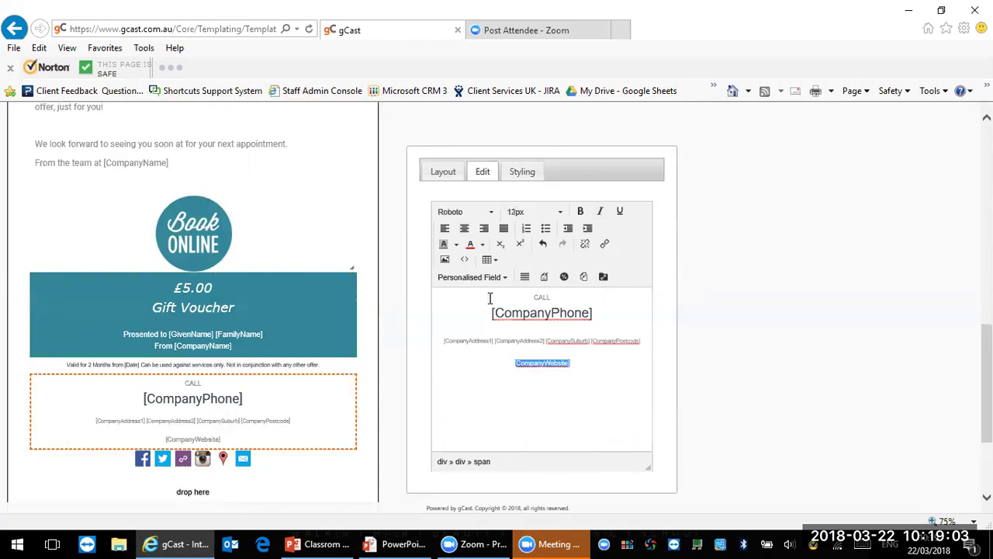
Step: Colour the [CompanyWebsite] placeholder red with the font colour button
{"action": "left_click", "coordinate": [470, 244]}
{"action": "left_click", "coordinate": [627, 372]}
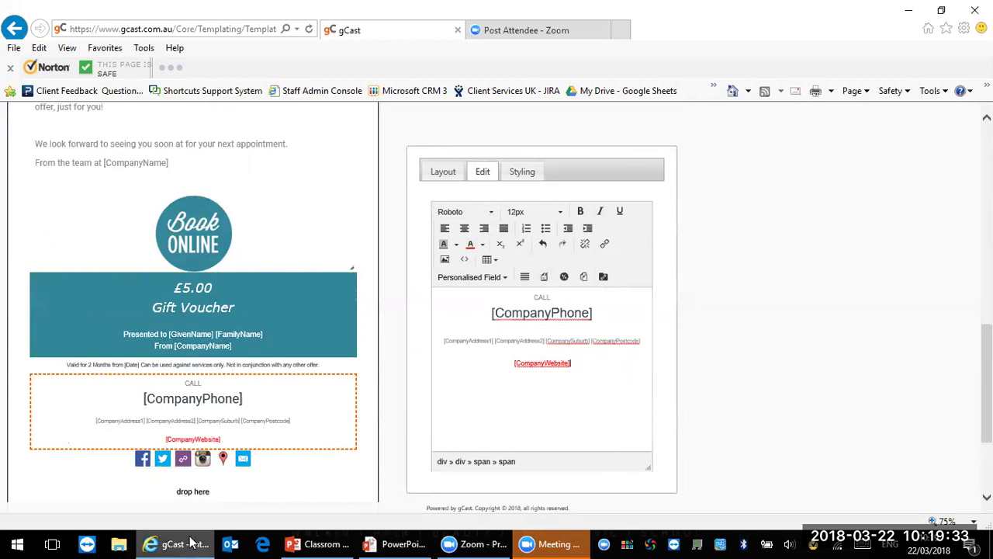
{"action": "mouse_move", "coordinate": [323, 463]}
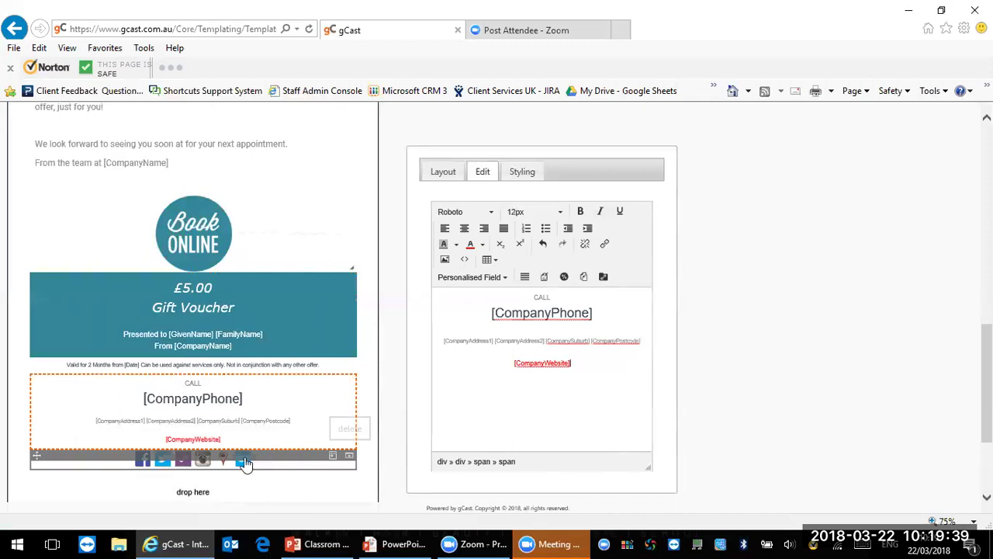
Step: Delete the old social icons row and bring up the Layout block palette
{"action": "left_click", "coordinate": [351, 457]}
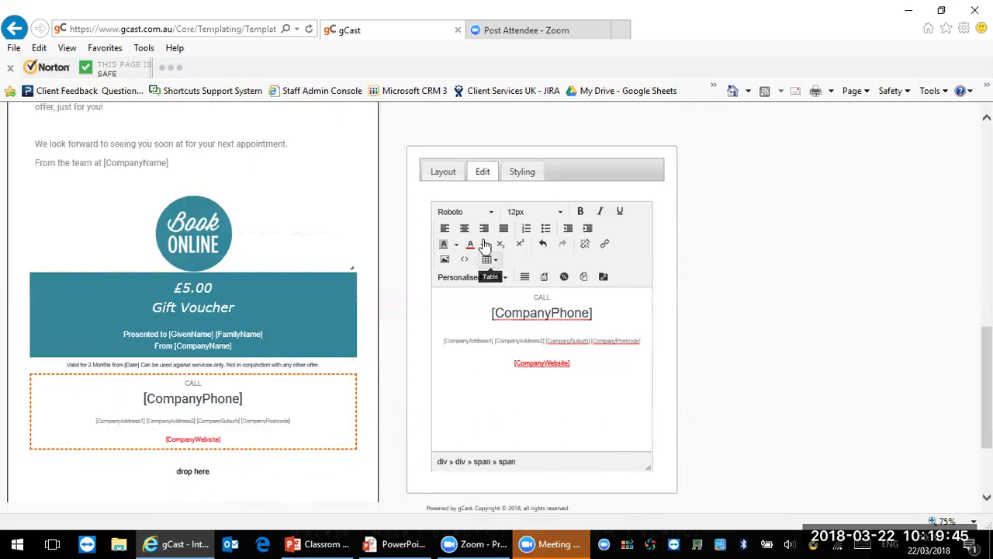
{"action": "left_click", "coordinate": [443, 172]}
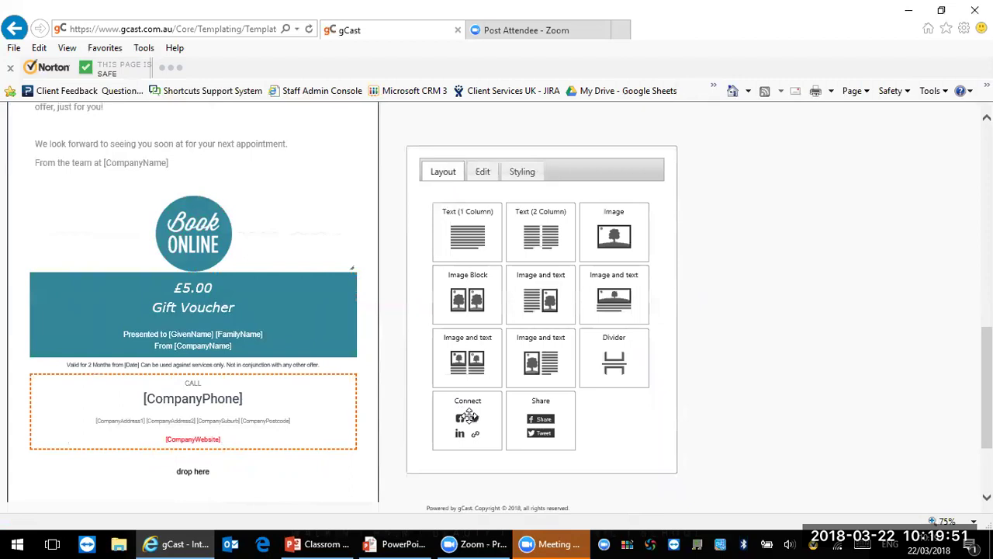
{"action": "left_click_drag", "start_coordinate": [468, 416], "coordinate": [195, 471]}
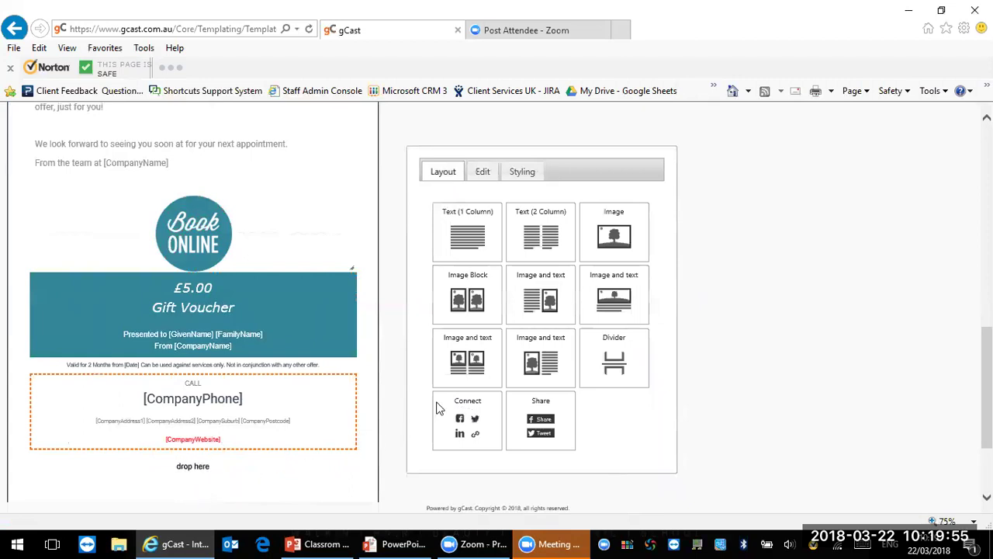
Step: Place a Connect block in the footer and untick Twitter and LinkedIn
{"action": "left_click_drag", "start_coordinate": [458, 408], "coordinate": [194, 473]}
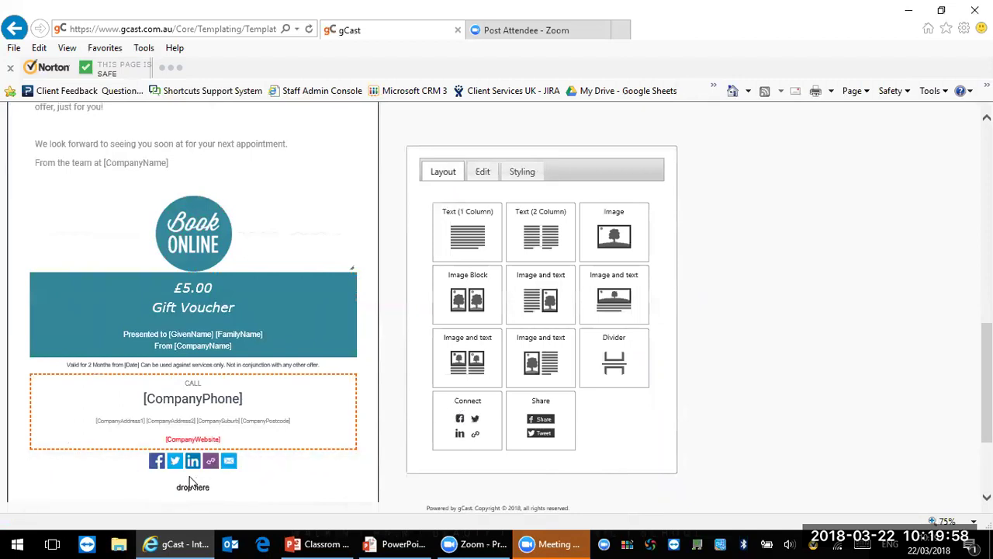
{"action": "left_click", "coordinate": [264, 464]}
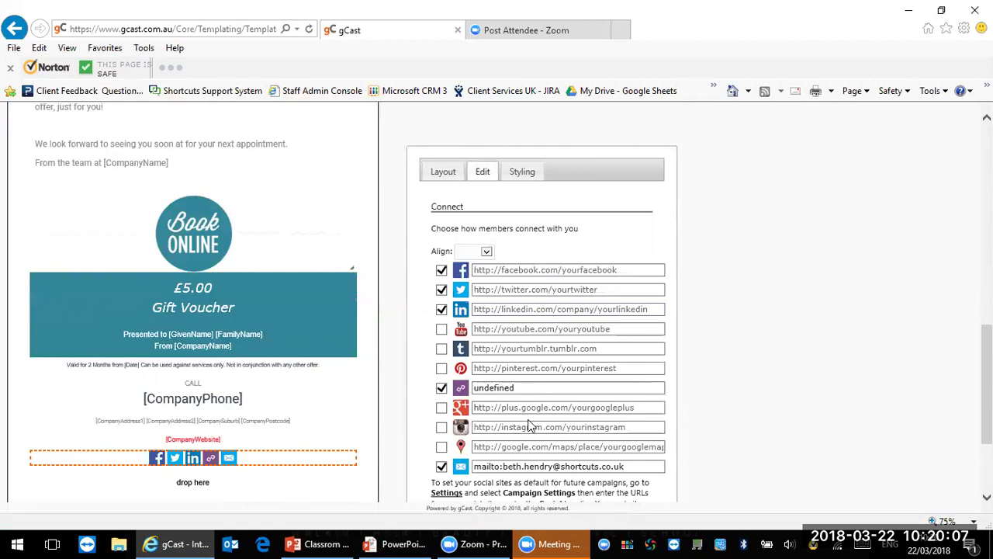
{"action": "left_click", "coordinate": [531, 269]}
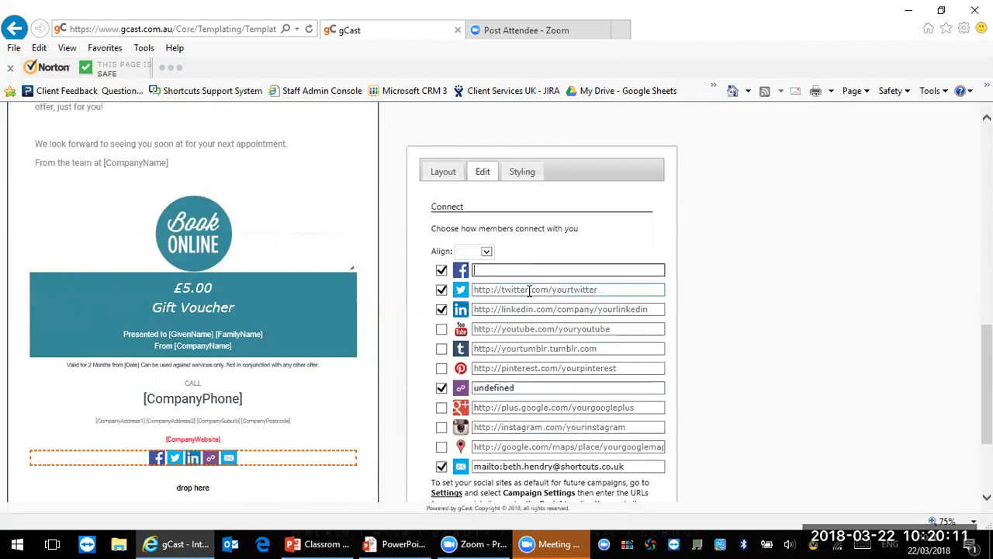
{"action": "left_click", "coordinate": [529, 289]}
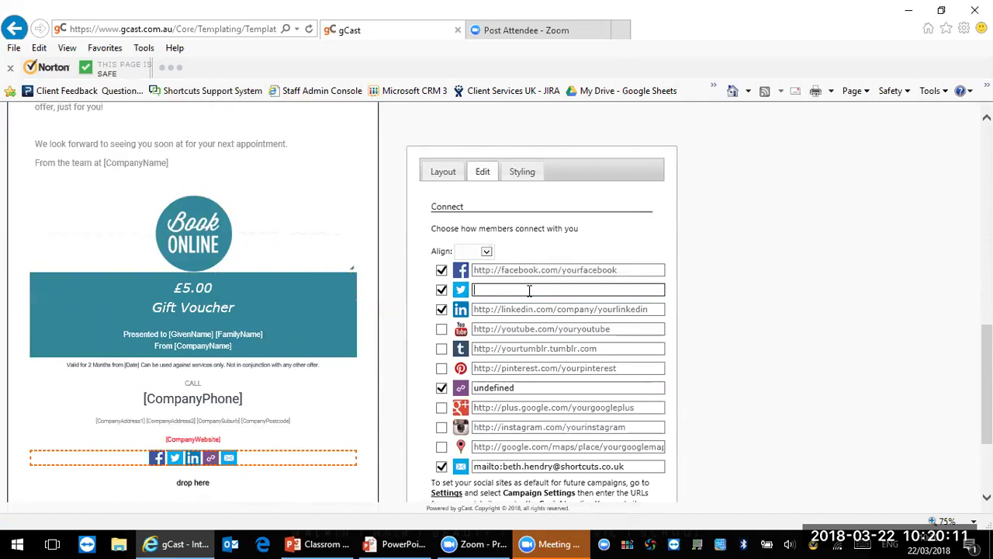
{"action": "left_click", "coordinate": [441, 289]}
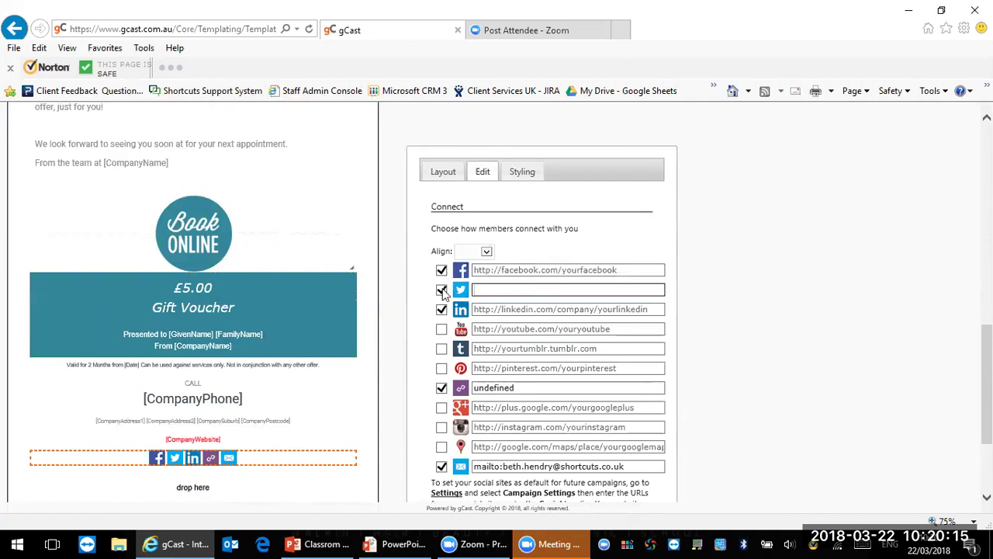
{"action": "left_click", "coordinate": [442, 309]}
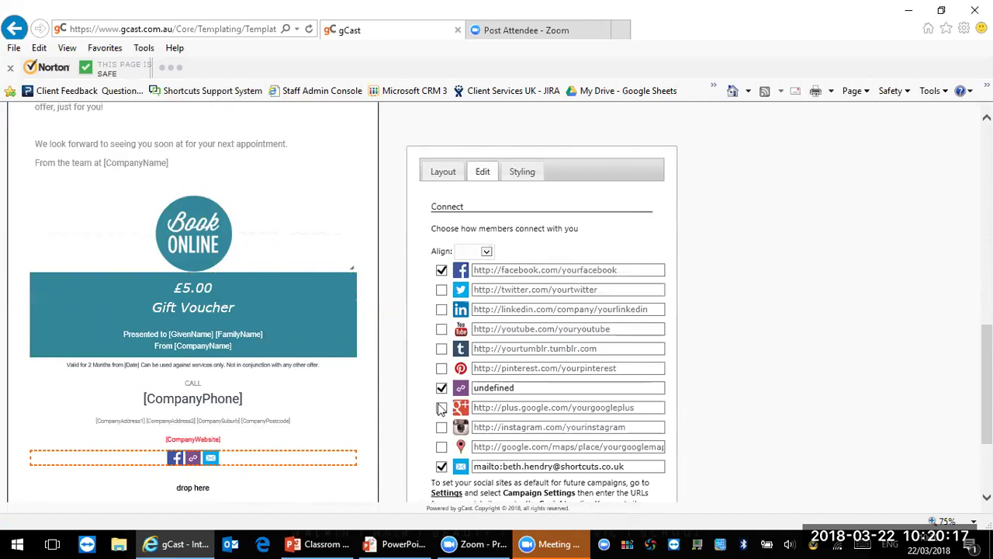
Step: Untick the website link icon, leaving only Facebook and email icons
{"action": "left_click", "coordinate": [441, 370]}
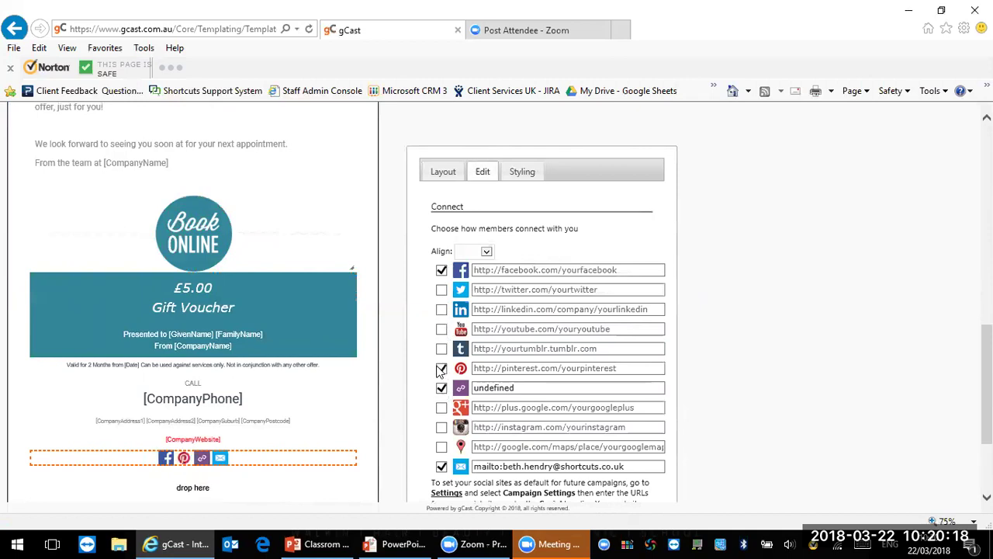
{"action": "left_click", "coordinate": [510, 391]}
{"action": "left_click_drag", "start_coordinate": [510, 387], "coordinate": [472, 390]}
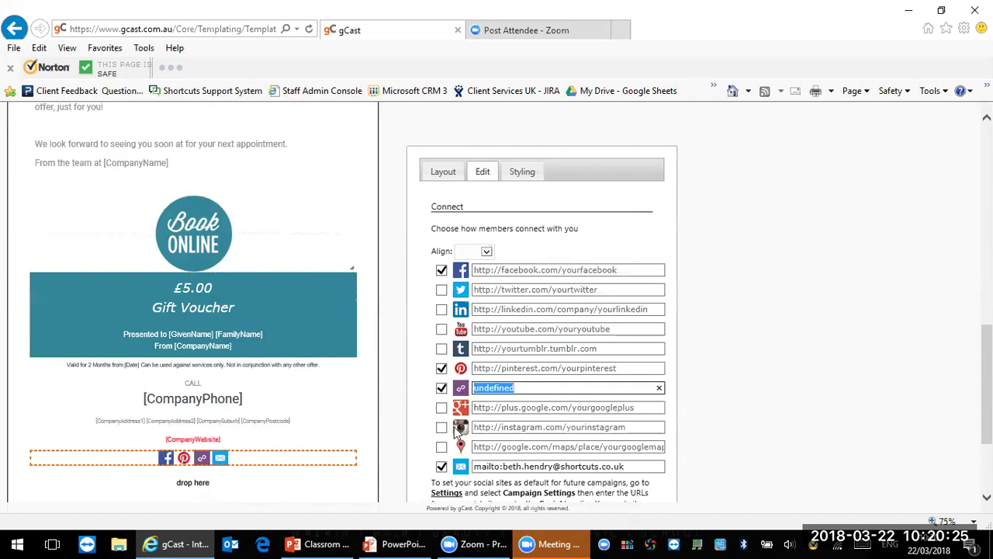
{"action": "left_click", "coordinate": [440, 393]}
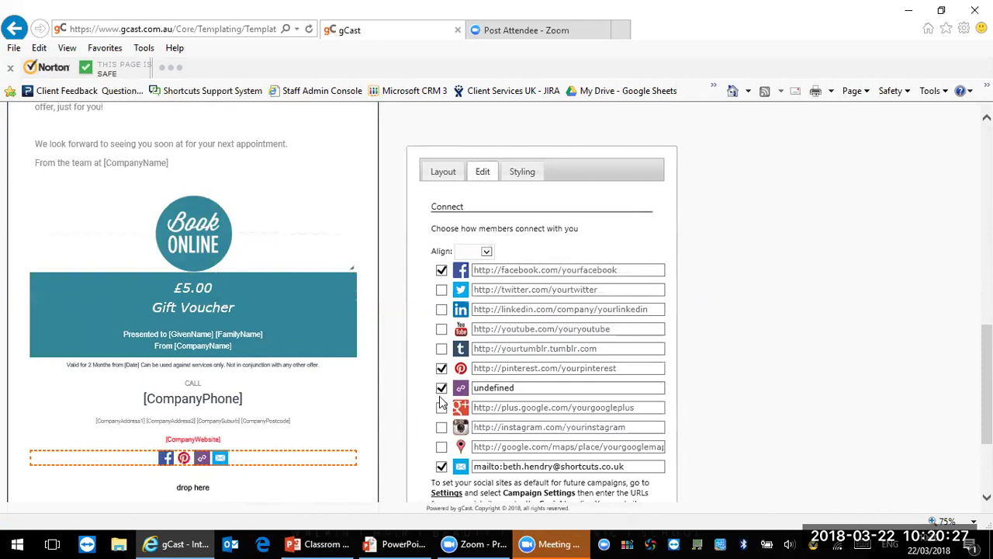
{"action": "left_click", "coordinate": [440, 392]}
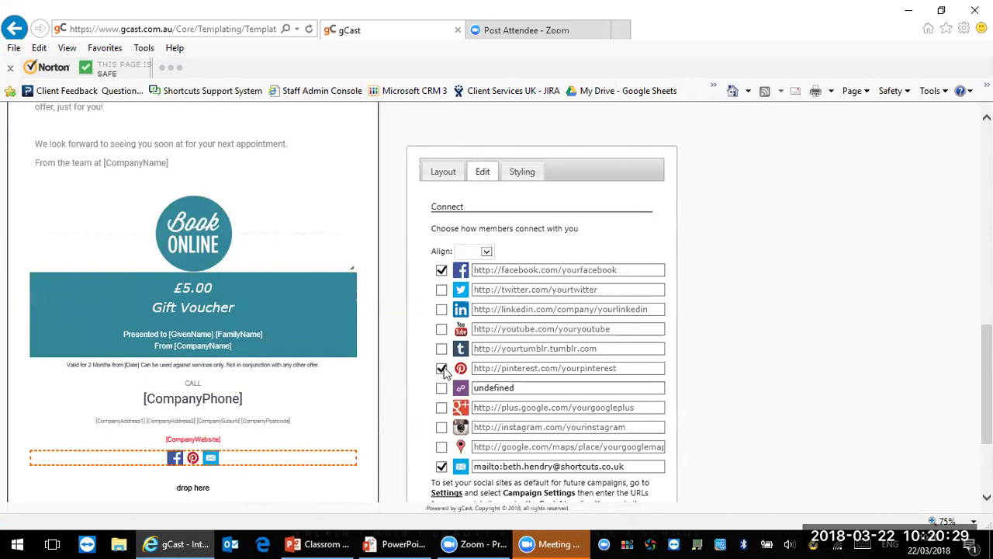
{"action": "left_click", "coordinate": [441, 369]}
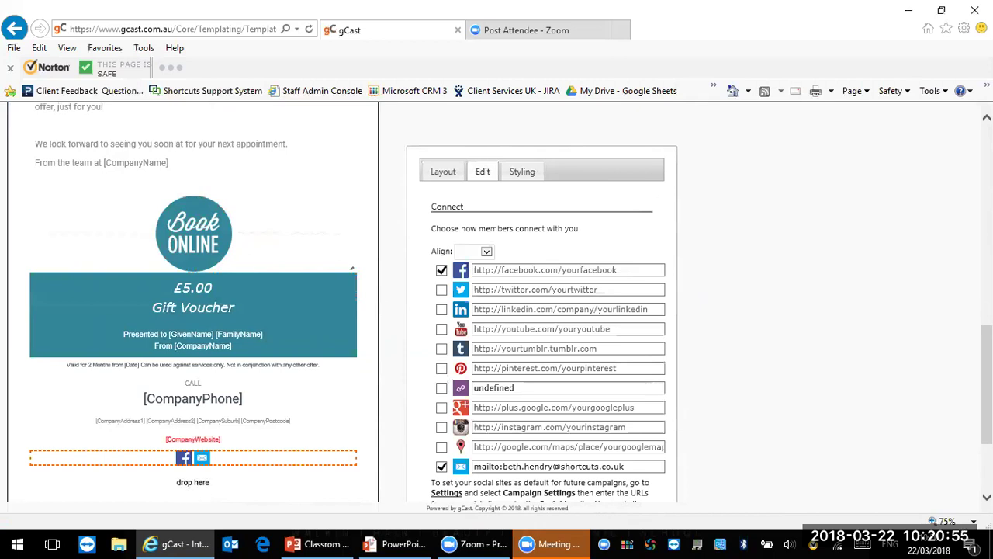
{"action": "left_click_drag", "start_coordinate": [986, 384], "coordinate": [986, 310]}
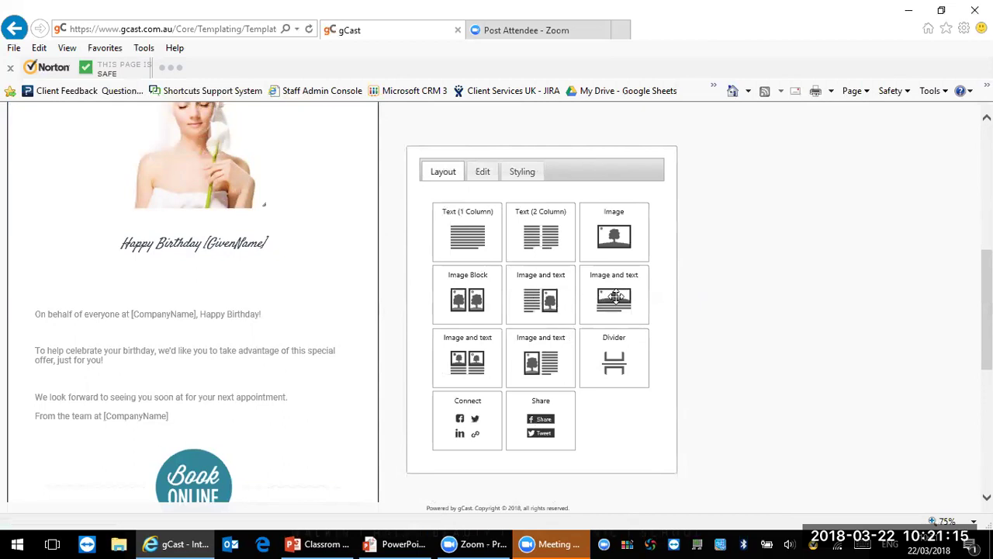
Step: Add an Image and text block and fill its image with the salon stylists photo
{"action": "left_click_drag", "start_coordinate": [614, 298], "coordinate": [187, 460]}
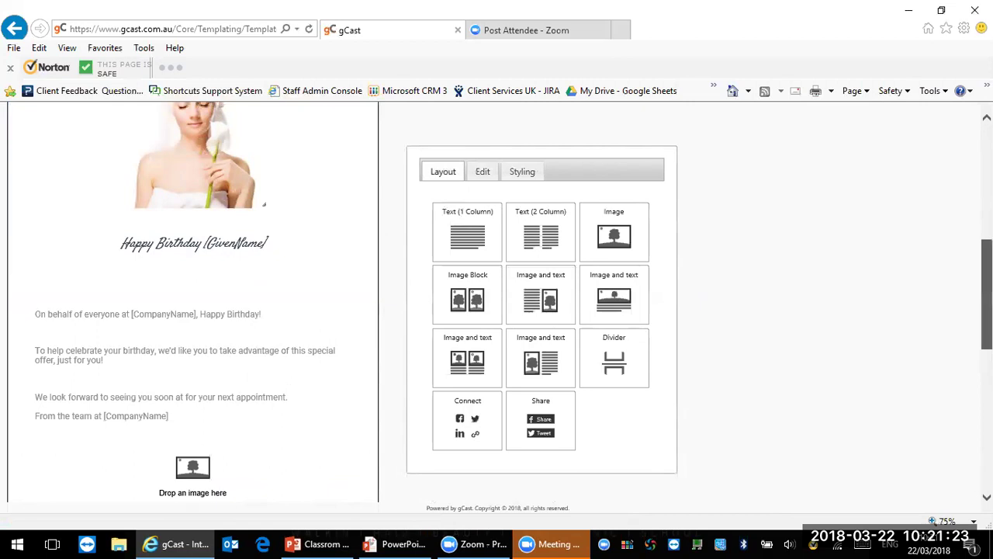
{"action": "scroll", "coordinate": [214, 396], "scroll_direction": "down", "scroll_amount": 3}
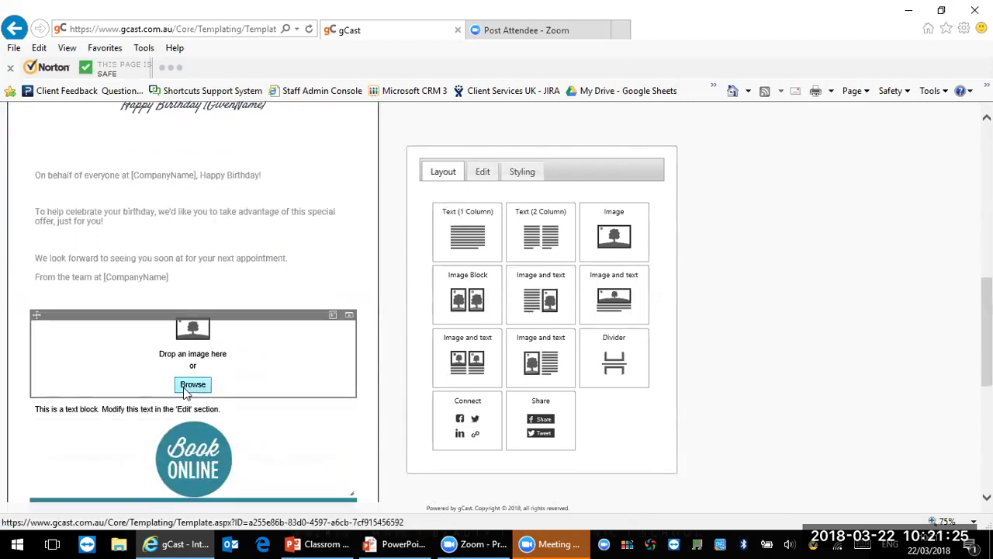
{"action": "left_click", "coordinate": [190, 385]}
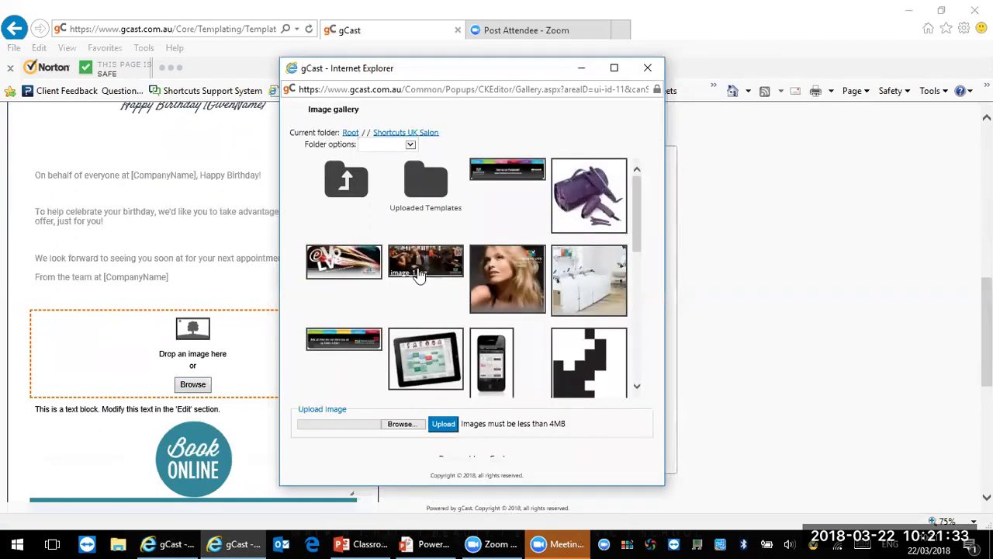
{"action": "left_click", "coordinate": [415, 268]}
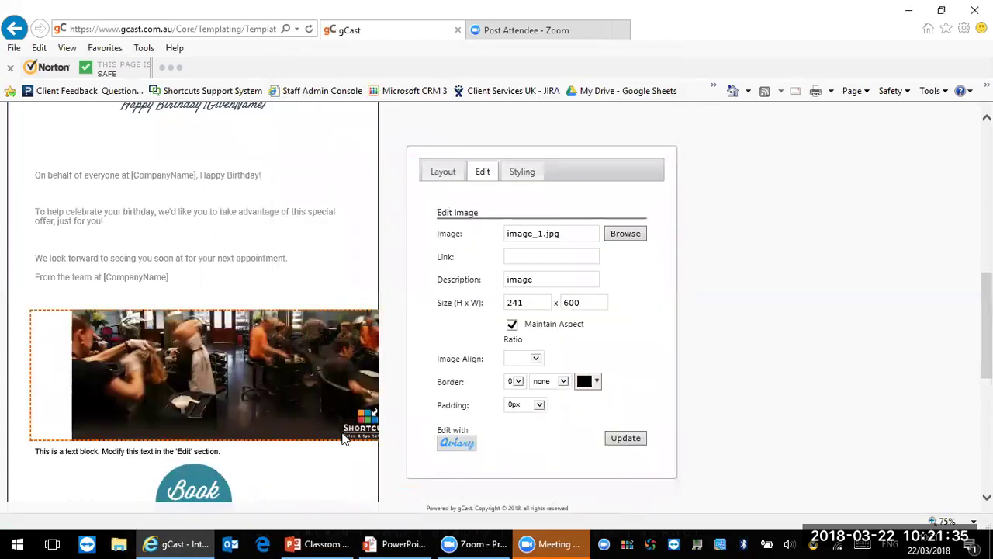
Step: Select the placeholder text block beneath the salon photo
{"action": "left_click", "coordinate": [221, 454]}
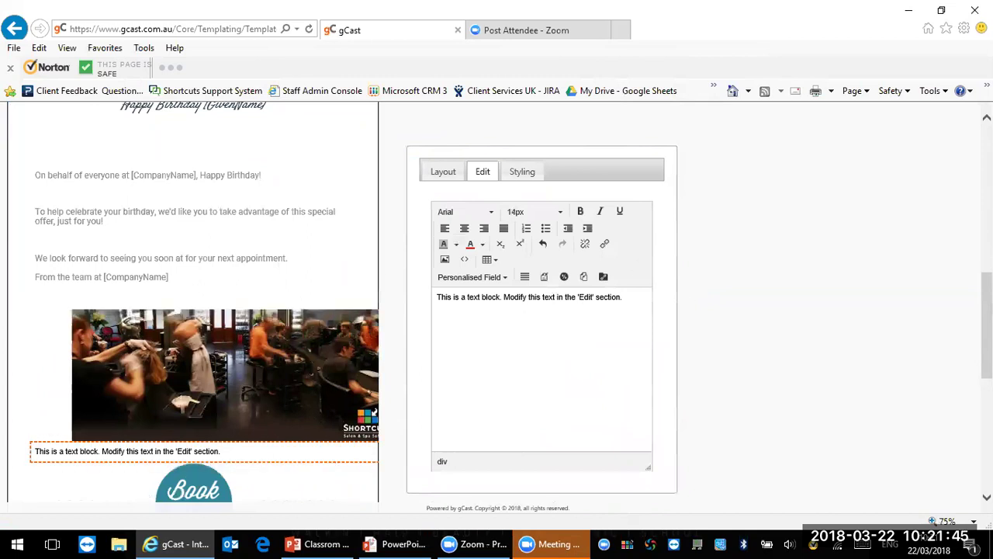
{"action": "scroll", "coordinate": [194, 310], "scroll_direction": "up", "scroll_amount": 4}
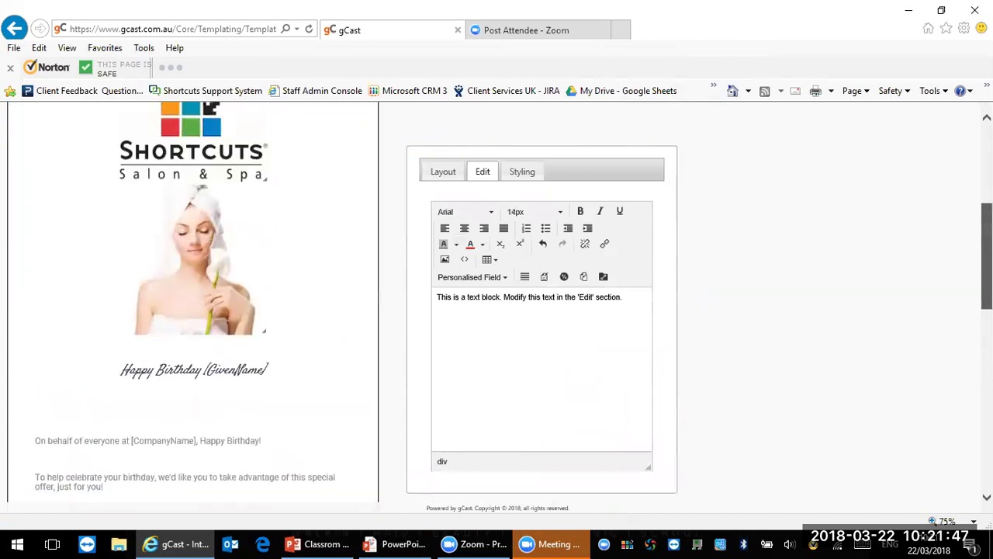
{"action": "scroll", "coordinate": [194, 311], "scroll_direction": "up", "scroll_amount": 2}
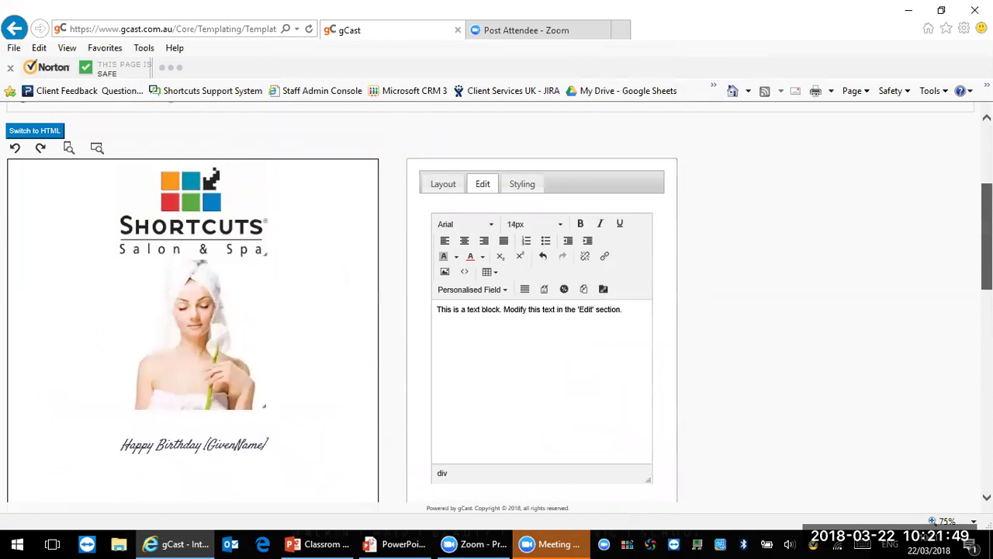
{"action": "scroll", "coordinate": [194, 310], "scroll_direction": "up", "scroll_amount": 2}
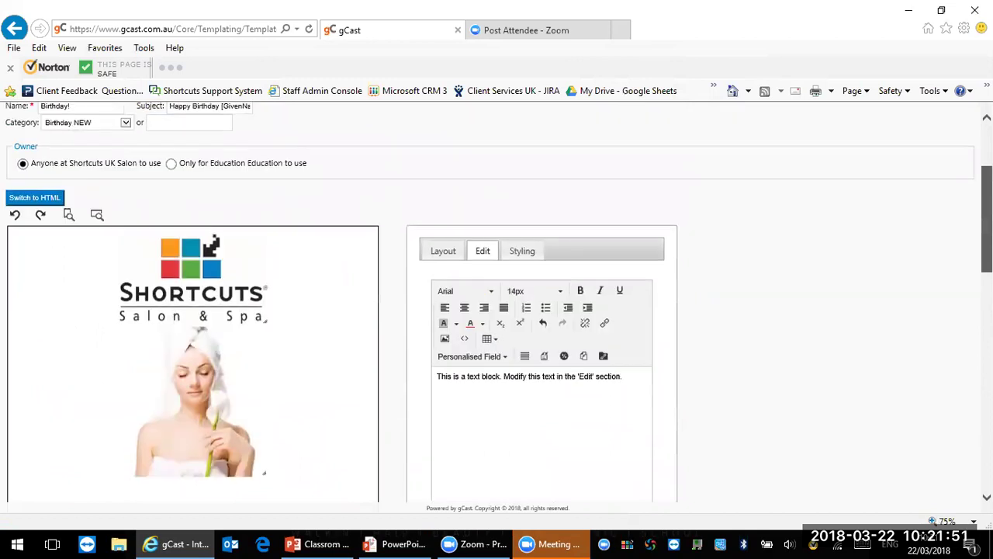
{"action": "scroll", "coordinate": [194, 310], "scroll_direction": "down", "scroll_amount": 10}
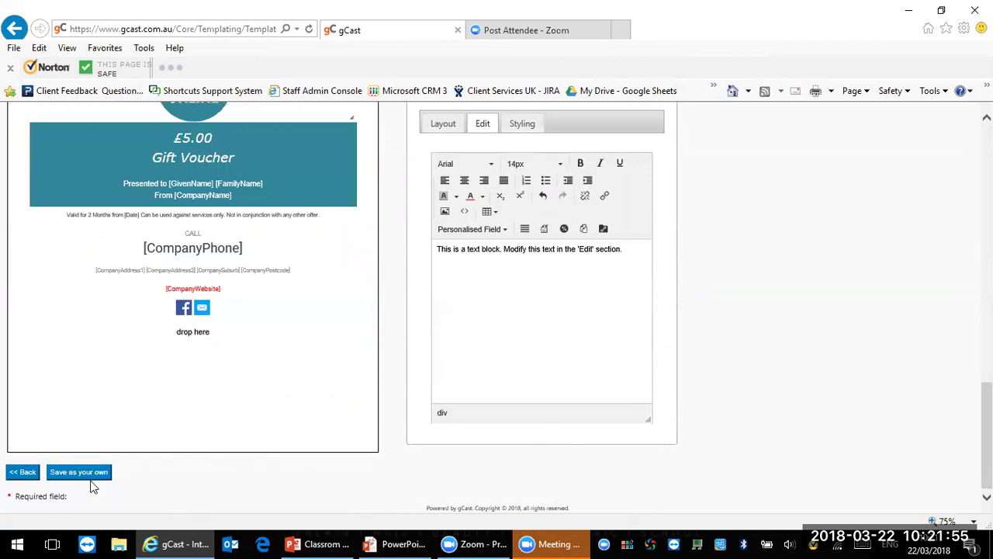
Step: Go back to the template library and browse Birthday NEW, then We Are Online 2016 templates
{"action": "left_click", "coordinate": [21, 473]}
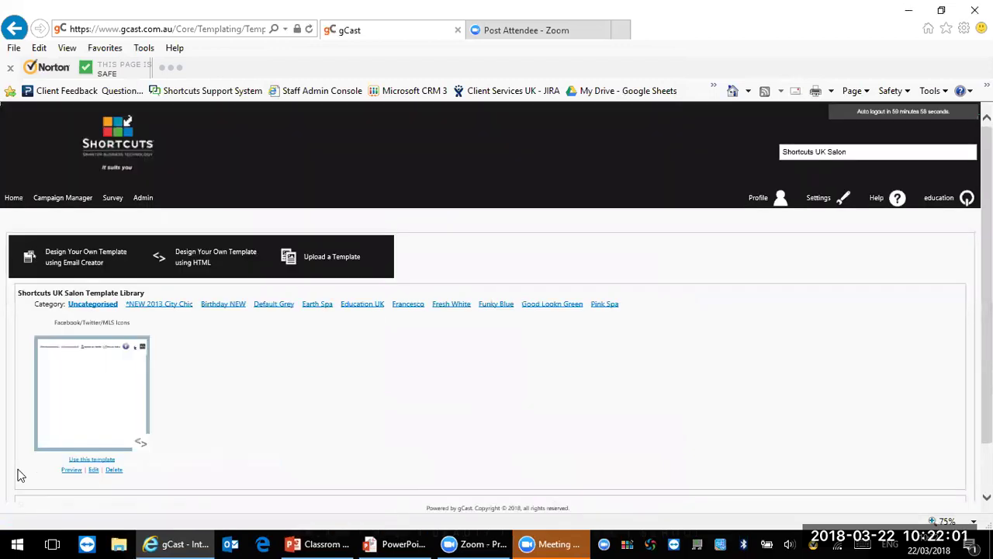
{"action": "left_click", "coordinate": [216, 309]}
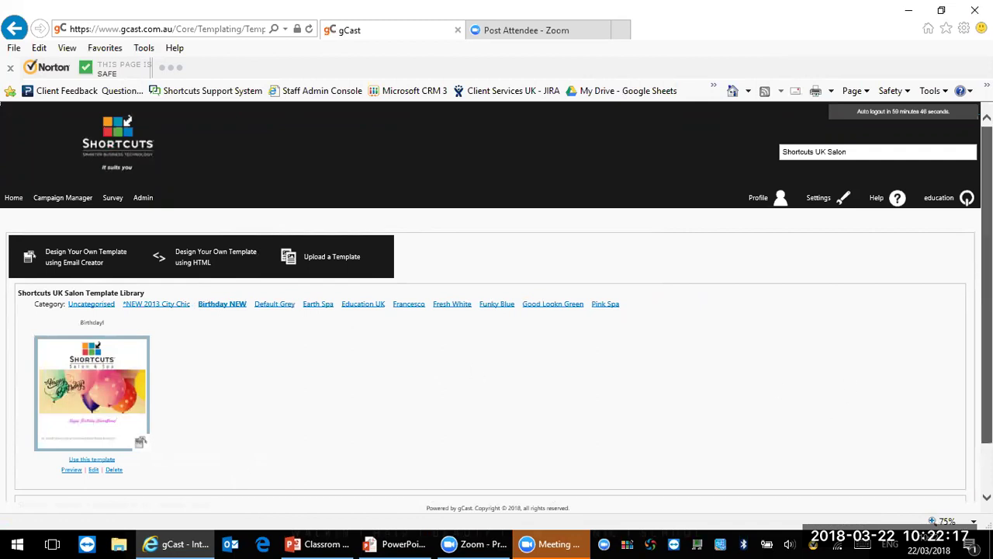
{"action": "scroll", "coordinate": [496, 310], "scroll_direction": "down", "scroll_amount": 1}
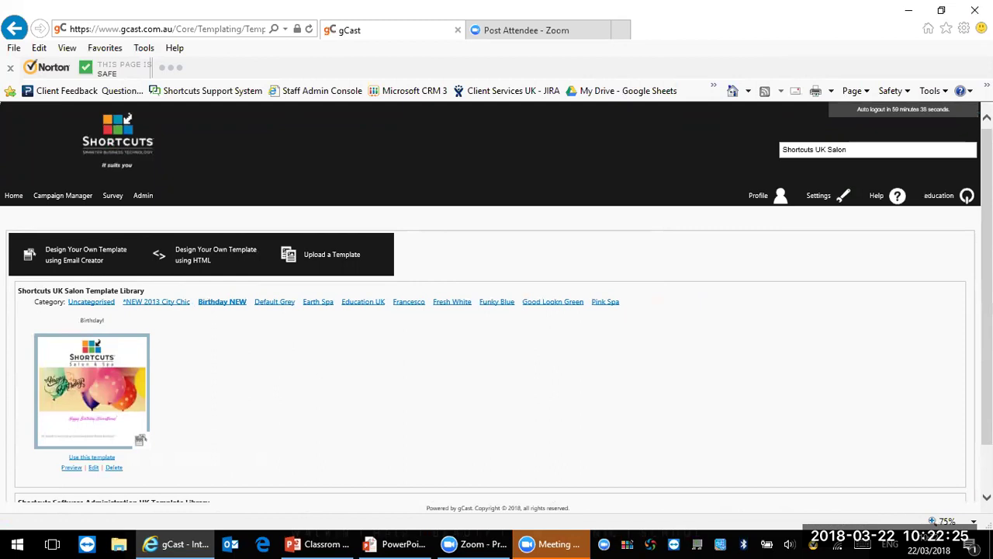
{"action": "scroll", "coordinate": [333, 403], "scroll_direction": "down", "scroll_amount": 3}
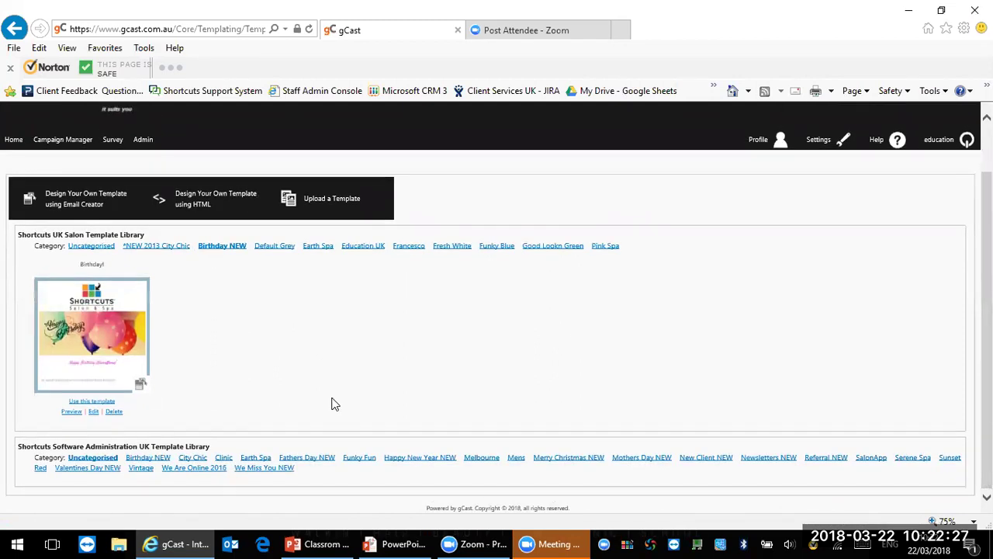
{"action": "left_click", "coordinate": [188, 458]}
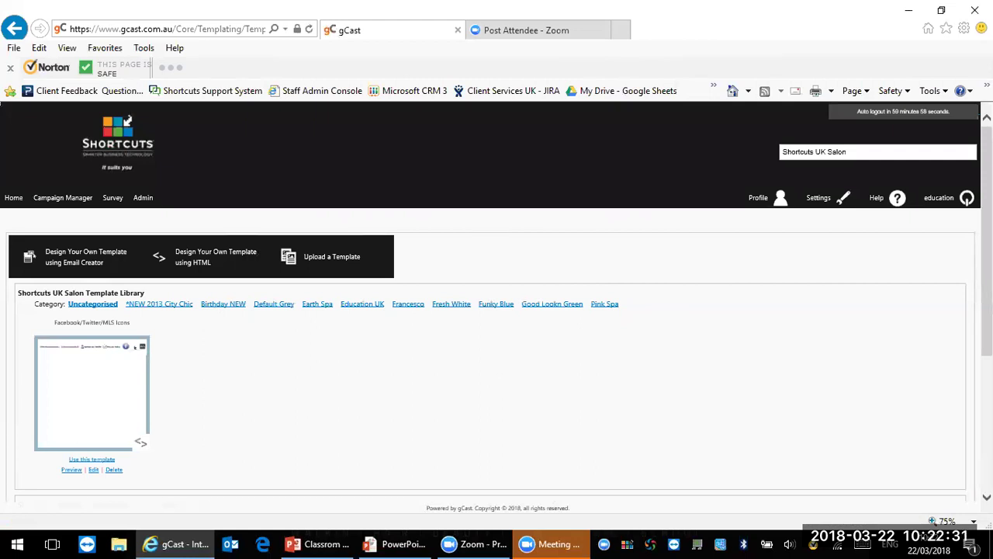
{"action": "scroll", "coordinate": [397, 370], "scroll_direction": "down", "scroll_amount": 5}
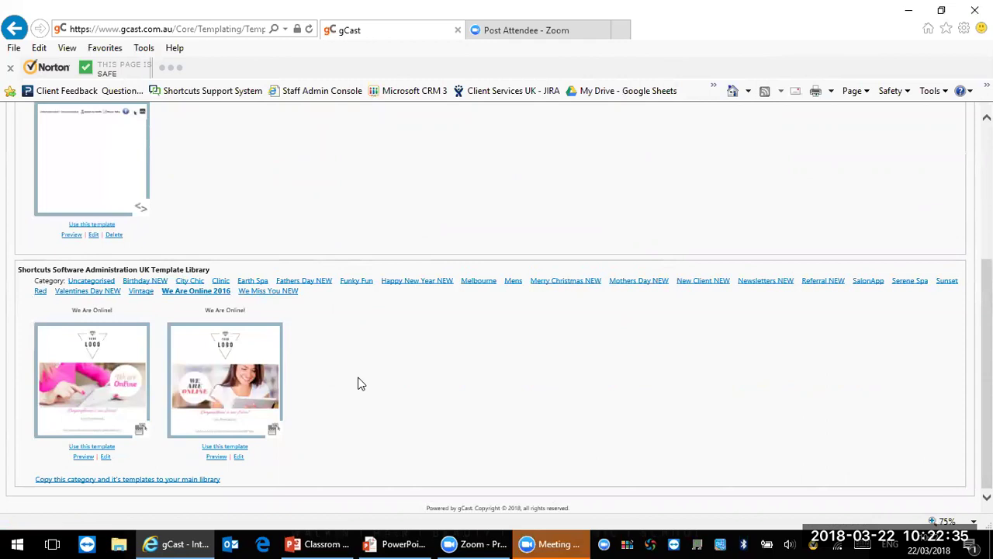
Step: Browse the Newsletters NEW shared templates, then start designing a new template from scratch
{"action": "left_click", "coordinate": [543, 544]}
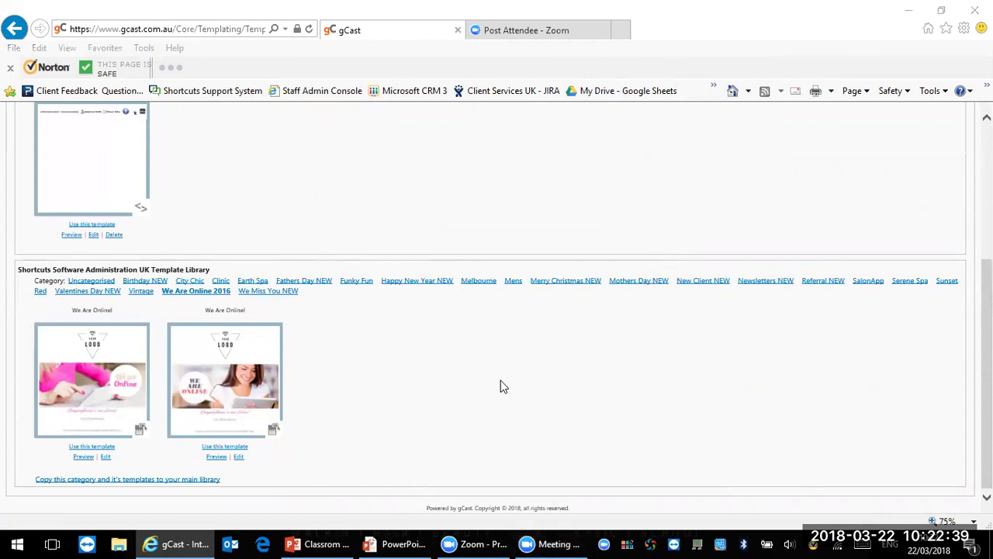
{"action": "left_click", "coordinate": [774, 284]}
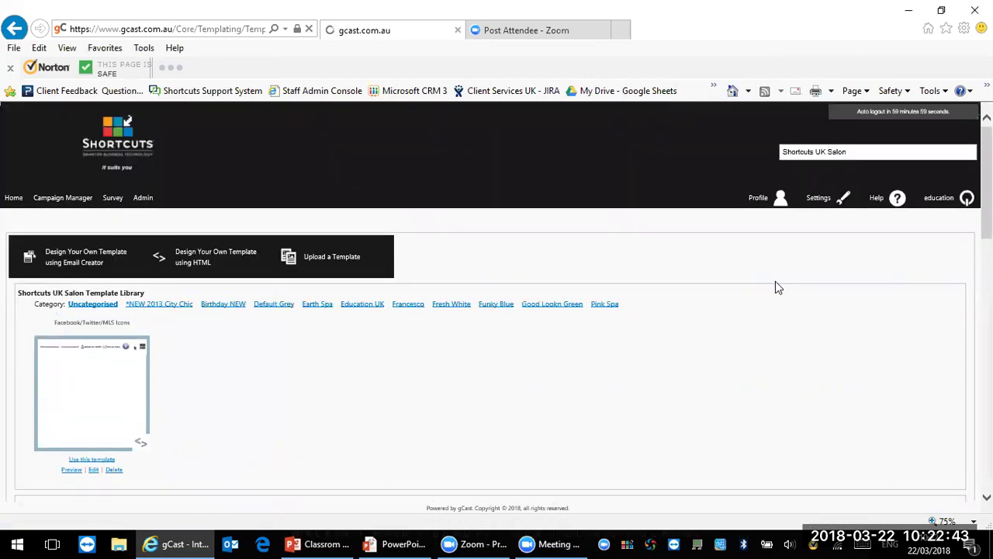
{"action": "left_click_drag", "start_coordinate": [987, 186], "coordinate": [987, 287]}
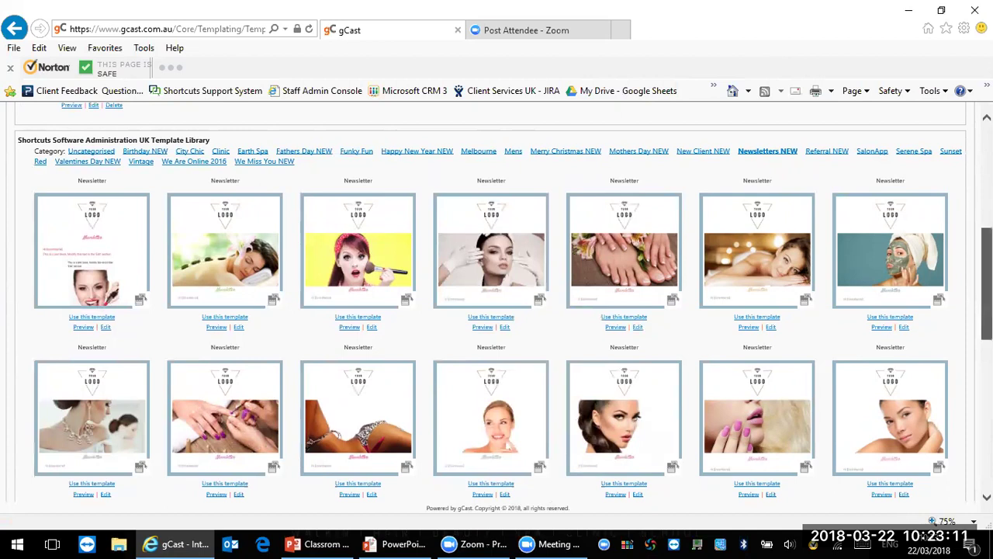
{"action": "scroll", "coordinate": [497, 310], "scroll_direction": "up", "scroll_amount": 3}
{"action": "left_click_drag", "start_coordinate": [987, 221], "coordinate": [987, 218]}
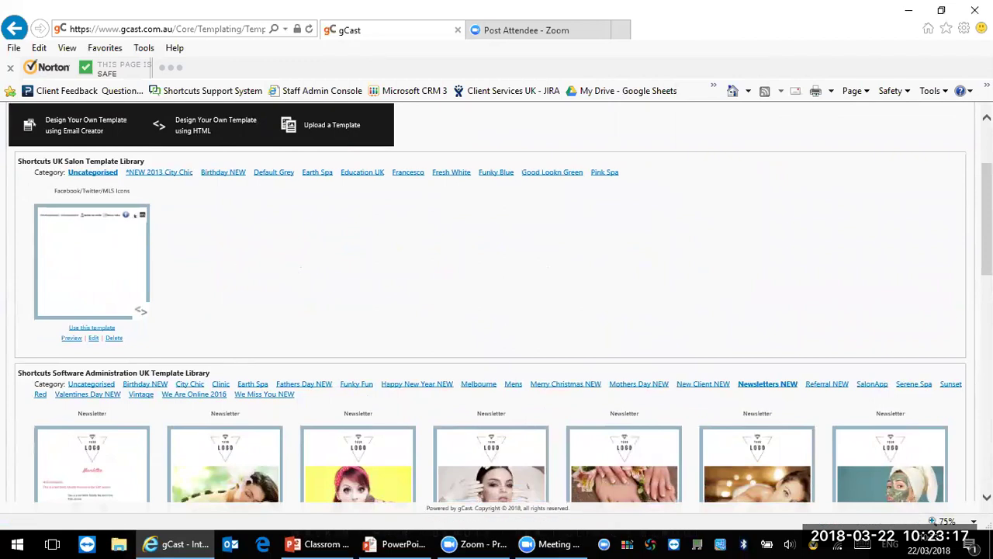
{"action": "scroll", "coordinate": [572, 268], "scroll_direction": "up", "scroll_amount": 2}
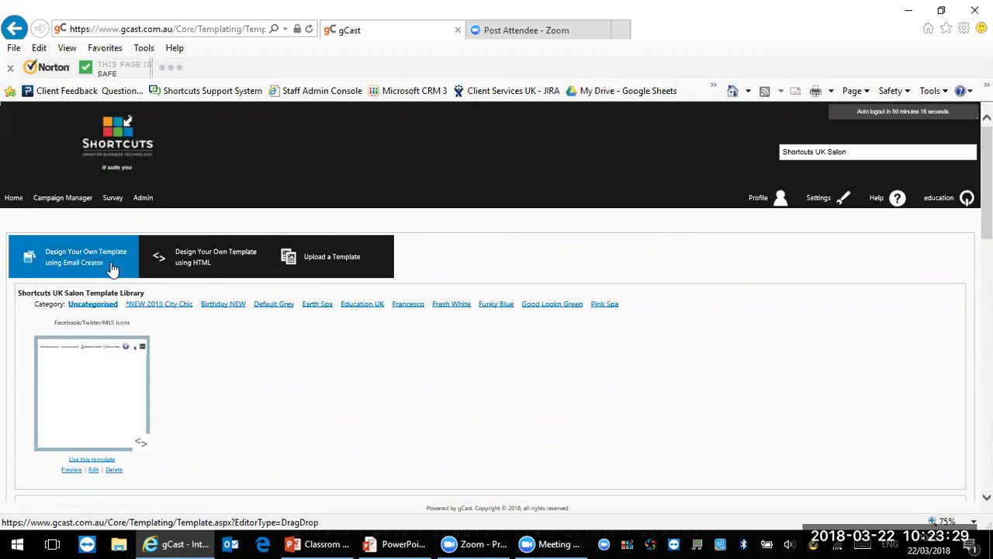
{"action": "left_click", "coordinate": [113, 268]}
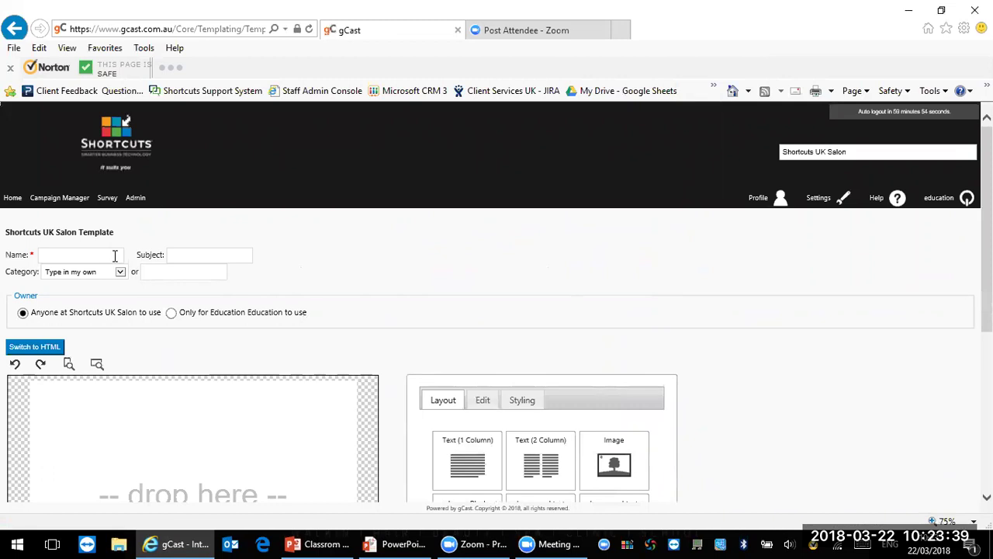
Step: Name the new template 'Tuesday Offer' and give it a custom category 'Tuesday'
{"action": "type", "text": "esday Offer"}
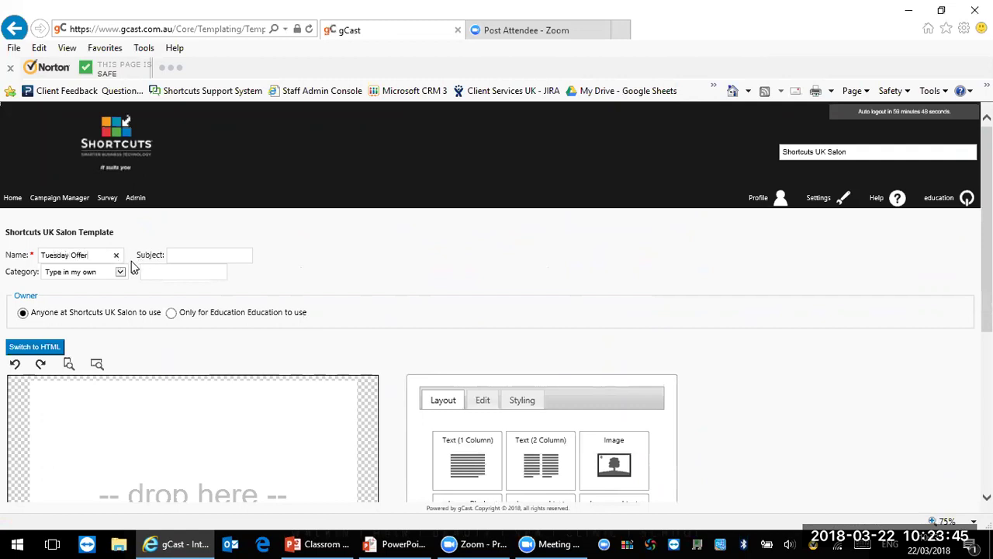
{"action": "left_click", "coordinate": [120, 272]}
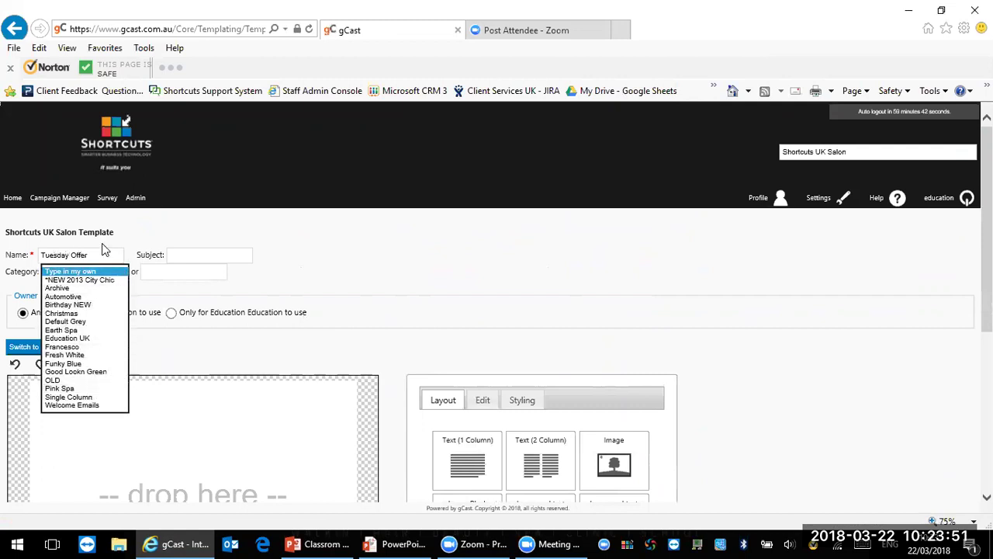
{"action": "left_click", "coordinate": [182, 272]}
{"action": "type", "text": "Tu"}
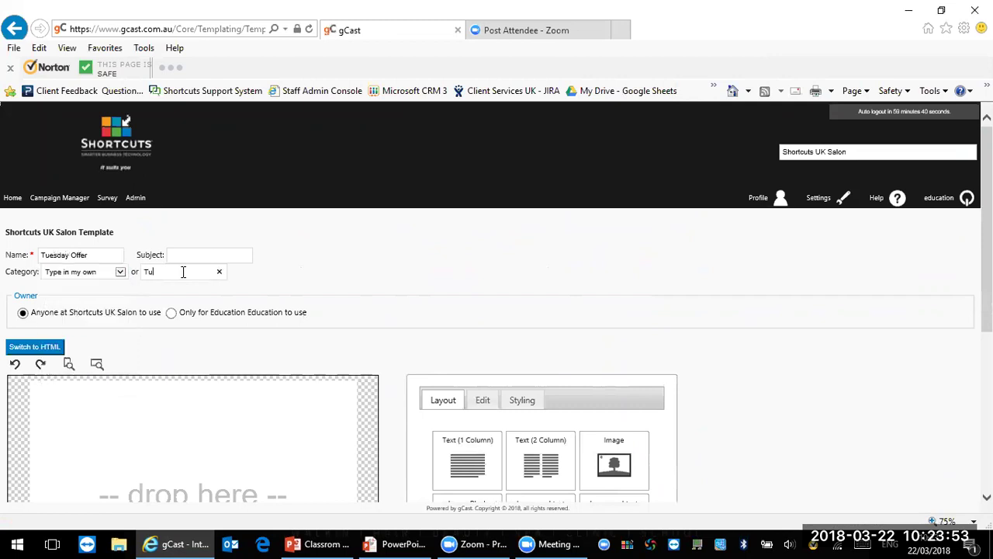
{"action": "type", "text": "esday offer"}
{"action": "scroll", "coordinate": [496, 310], "scroll_direction": "down", "scroll_amount": 3}
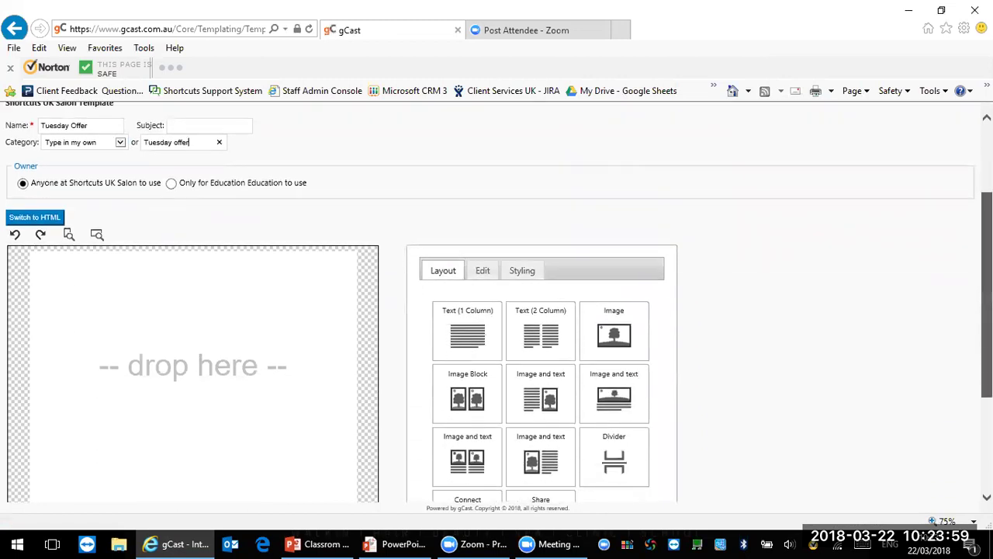
{"action": "scroll", "coordinate": [618, 225], "scroll_direction": "down", "scroll_amount": 1}
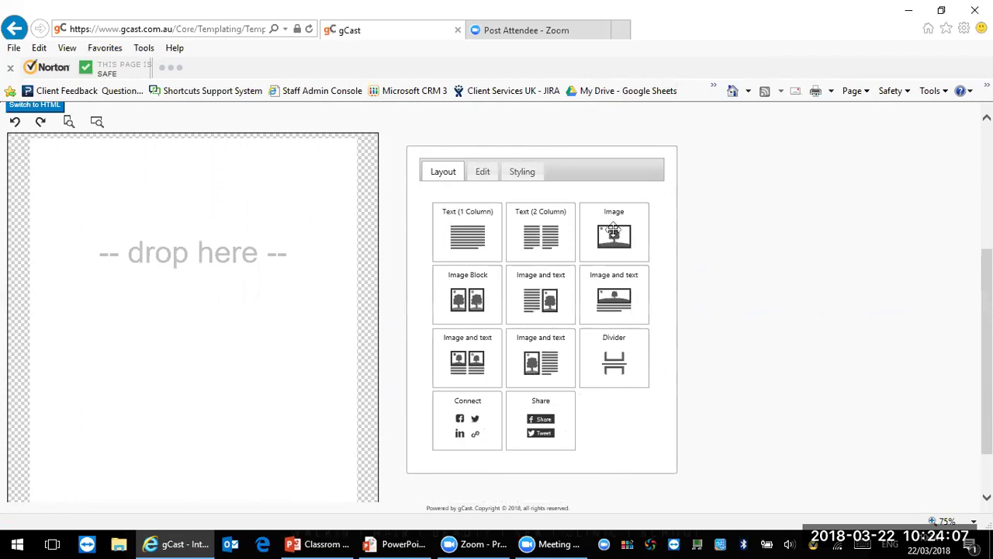
Step: Add an image block holding the Shortcuts salon logo, followed by an Image and text row
{"action": "left_click_drag", "start_coordinate": [607, 239], "coordinate": [184, 250]}
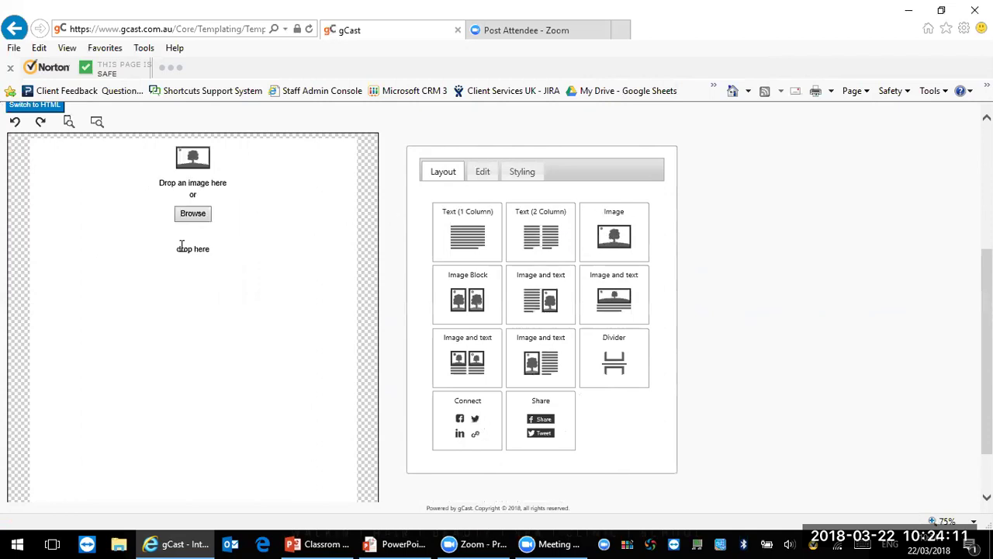
{"action": "left_click", "coordinate": [203, 214]}
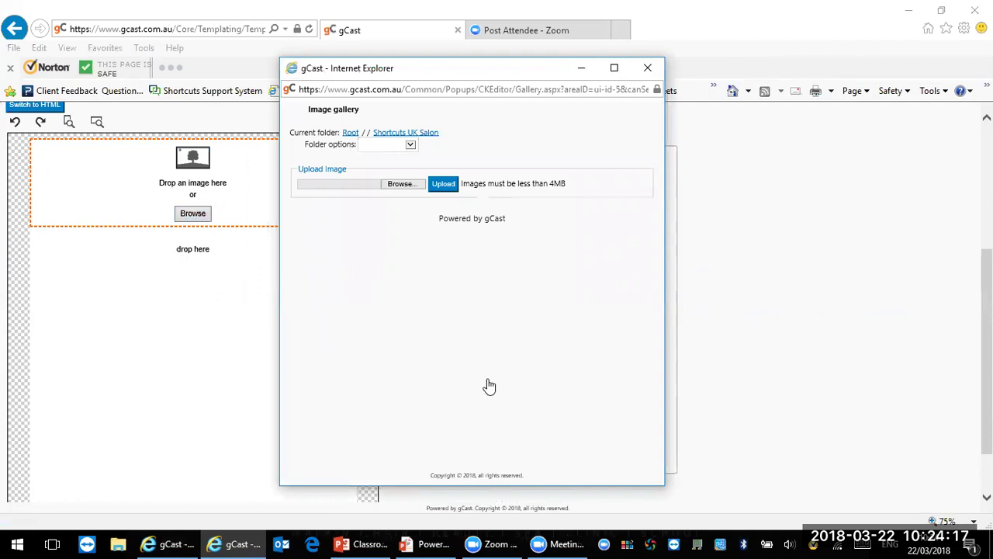
{"action": "left_click_drag", "start_coordinate": [644, 215], "coordinate": [624, 370]}
{"action": "left_click", "coordinate": [475, 341]}
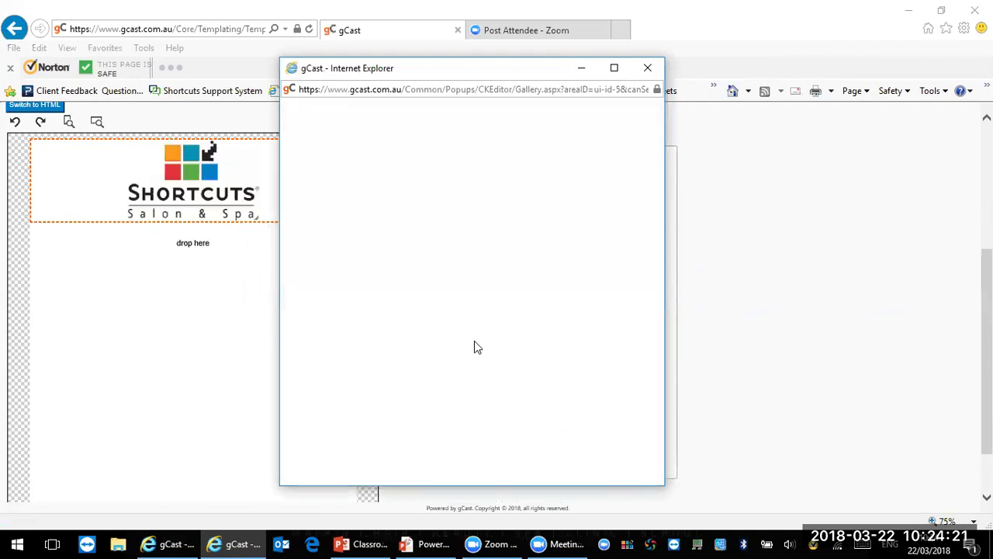
{"action": "left_click", "coordinate": [439, 174]}
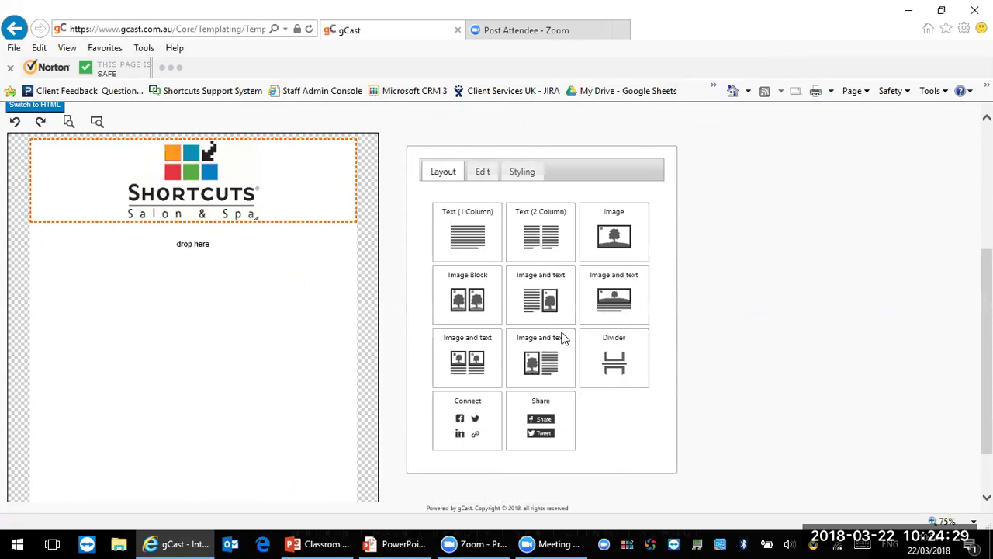
{"action": "left_click_drag", "start_coordinate": [550, 289], "coordinate": [192, 284]}
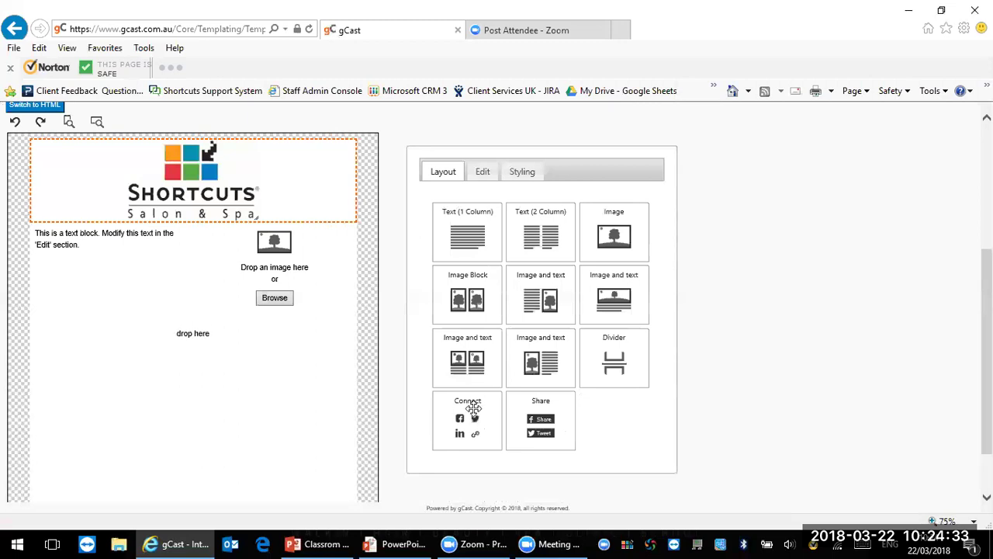
Step: Add a divider and social connect icons, then save the Tuesday Offer template
{"action": "left_click_drag", "start_coordinate": [623, 355], "coordinate": [250, 327]}
{"action": "left_click_drag", "start_coordinate": [439, 422], "coordinate": [213, 374]}
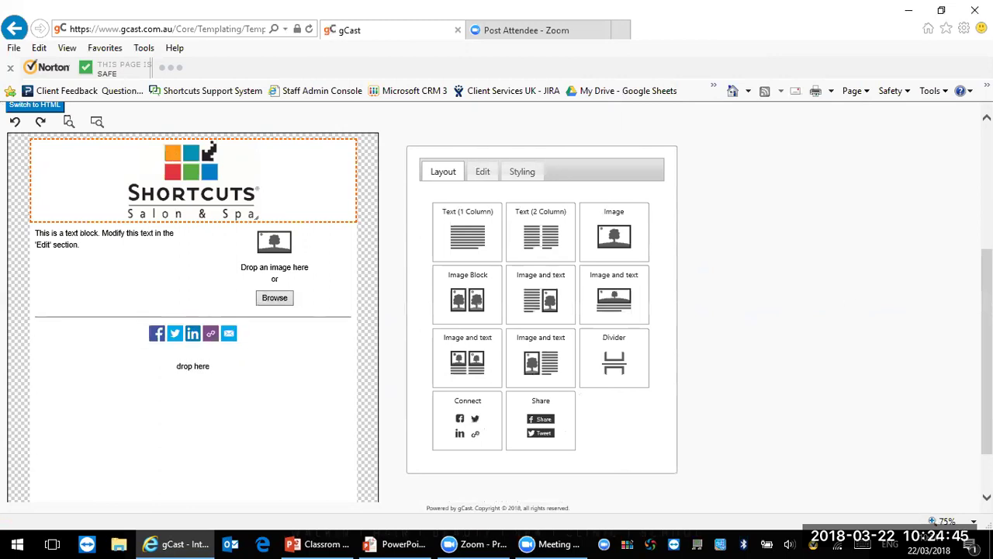
{"action": "scroll", "coordinate": [88, 502], "scroll_direction": "down", "scroll_amount": 2}
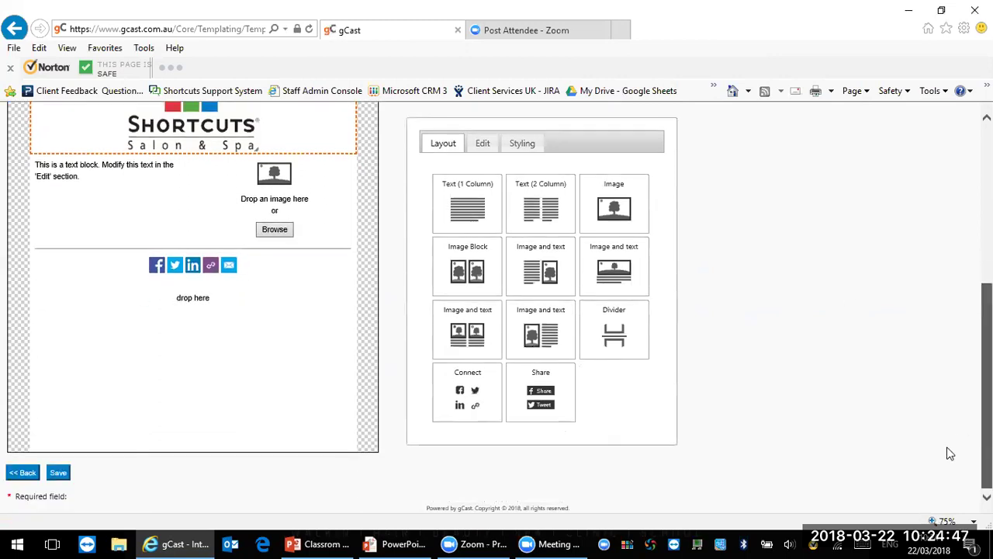
{"action": "left_click", "coordinate": [57, 474]}
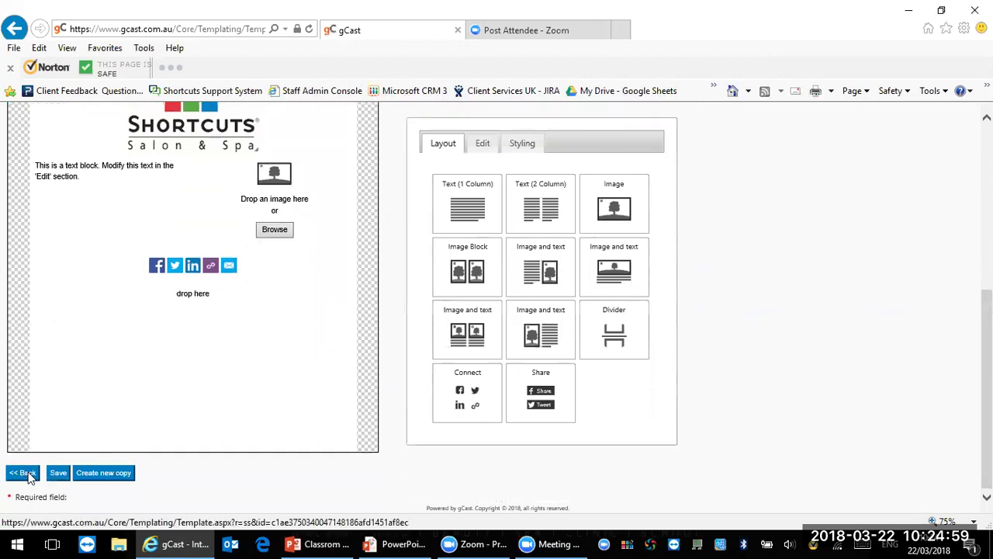
{"action": "left_click", "coordinate": [23, 474]}
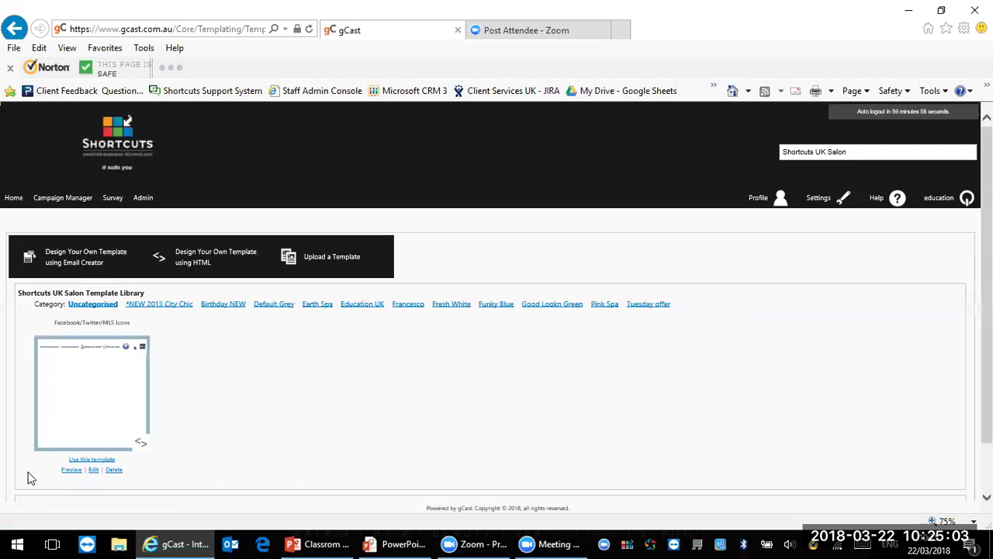
Step: Open the Tuesday offer category to see the saved Tuesday Offer template
{"action": "left_click", "coordinate": [652, 306]}
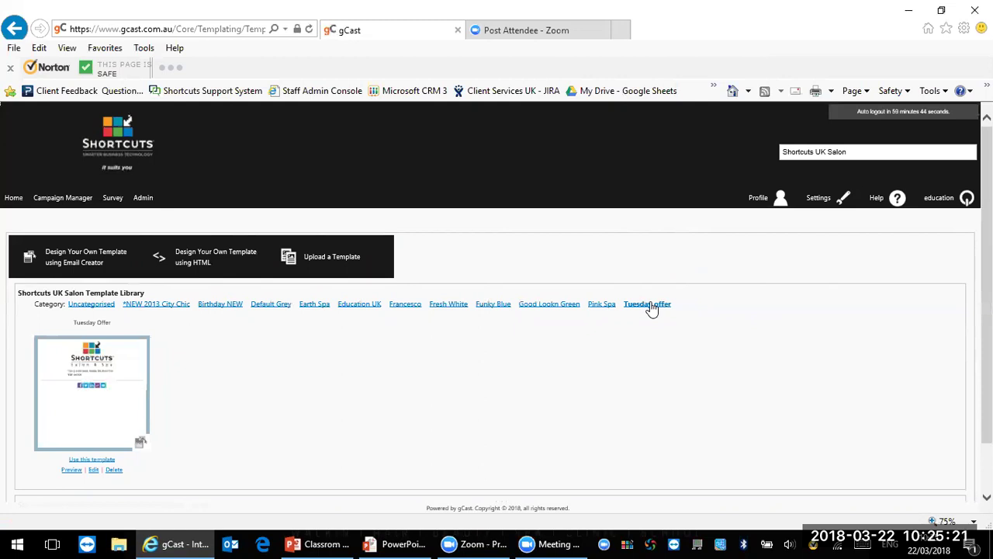
{"action": "left_click", "coordinate": [647, 304]}
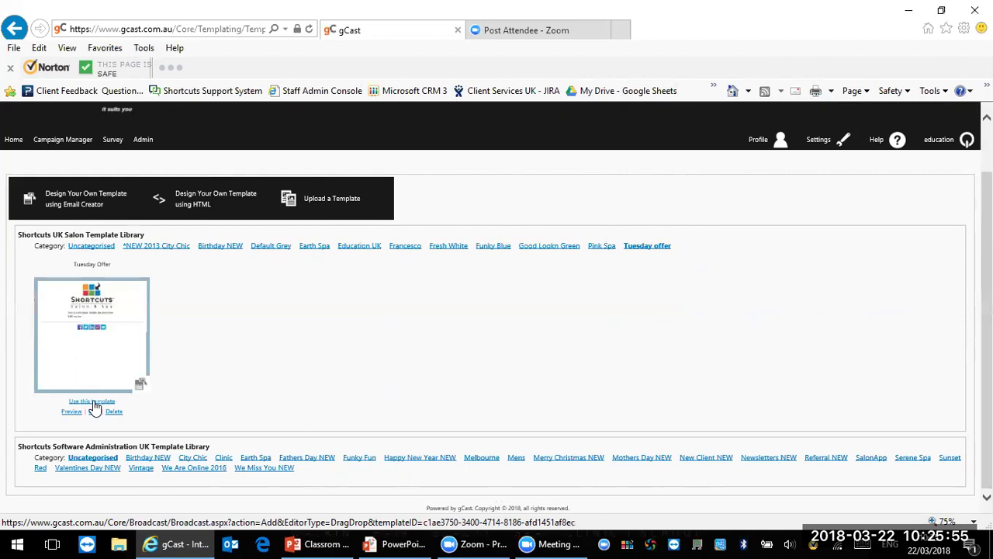
Step: Create a campaign from Tuesday Offer with subject 'Tuesday Offer [GivenName]' and save the layout
{"action": "left_click", "coordinate": [92, 402]}
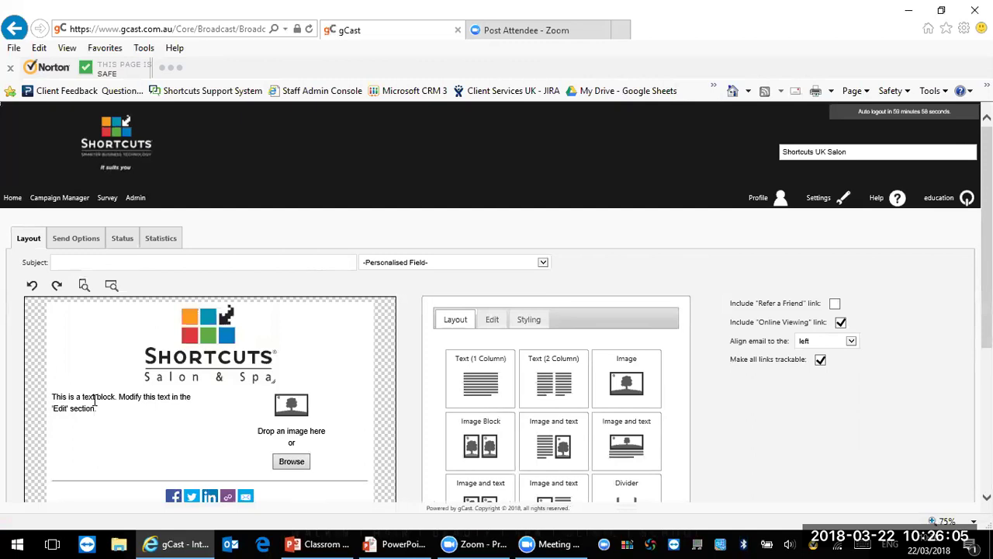
{"action": "left_click", "coordinate": [134, 262]}
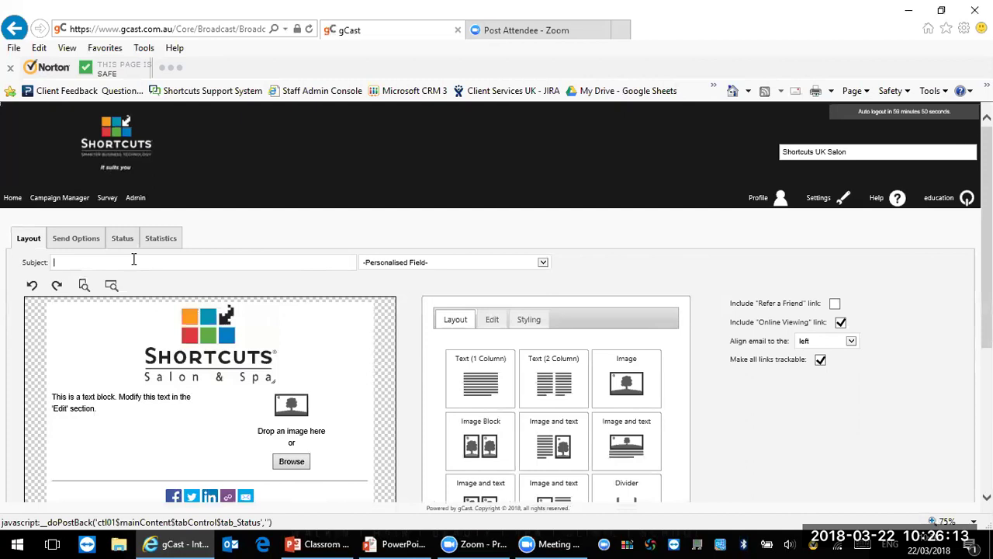
{"action": "type", "text": "Tuesday Offer"}
{"action": "left_click", "coordinate": [405, 263]}
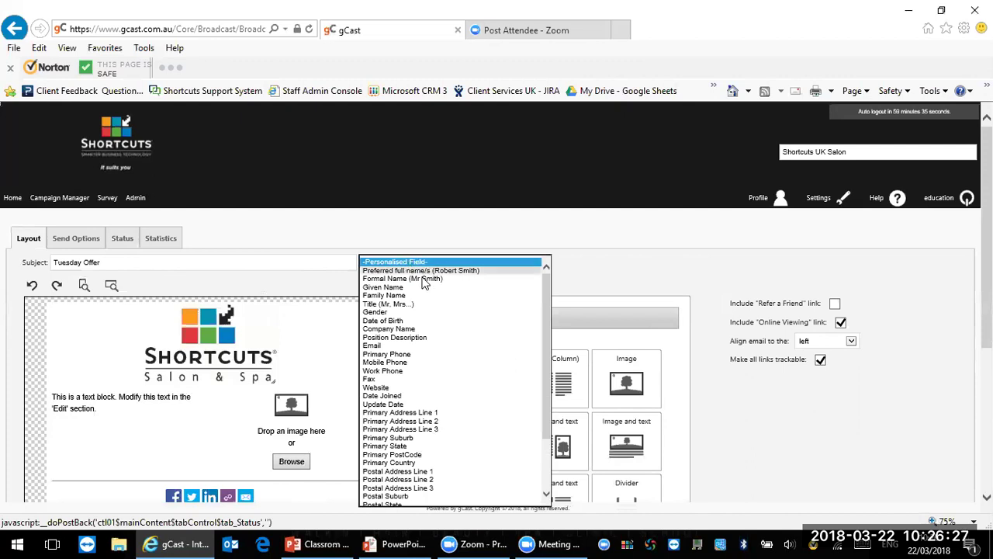
{"action": "left_click", "coordinate": [420, 288]}
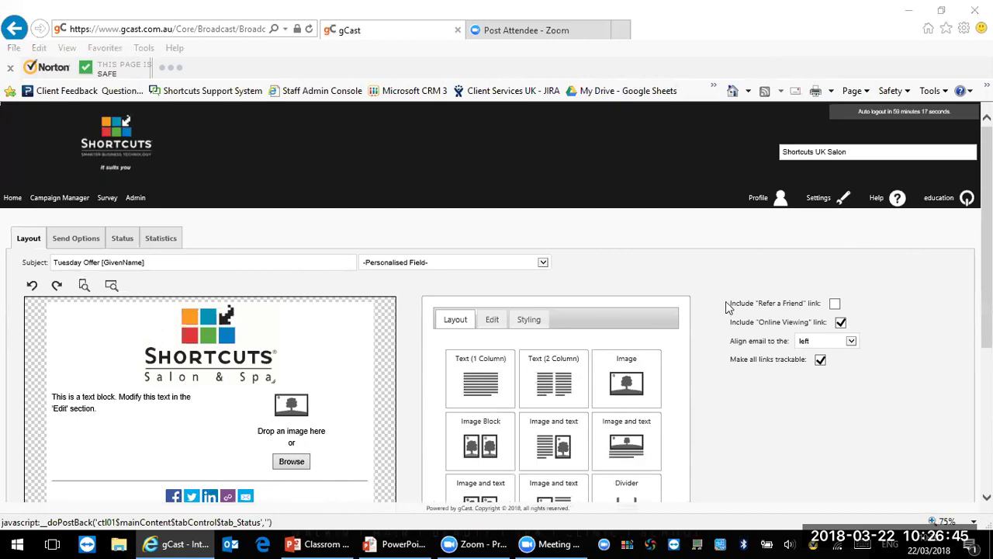
{"action": "scroll", "coordinate": [497, 303], "scroll_direction": "down", "scroll_amount": 3}
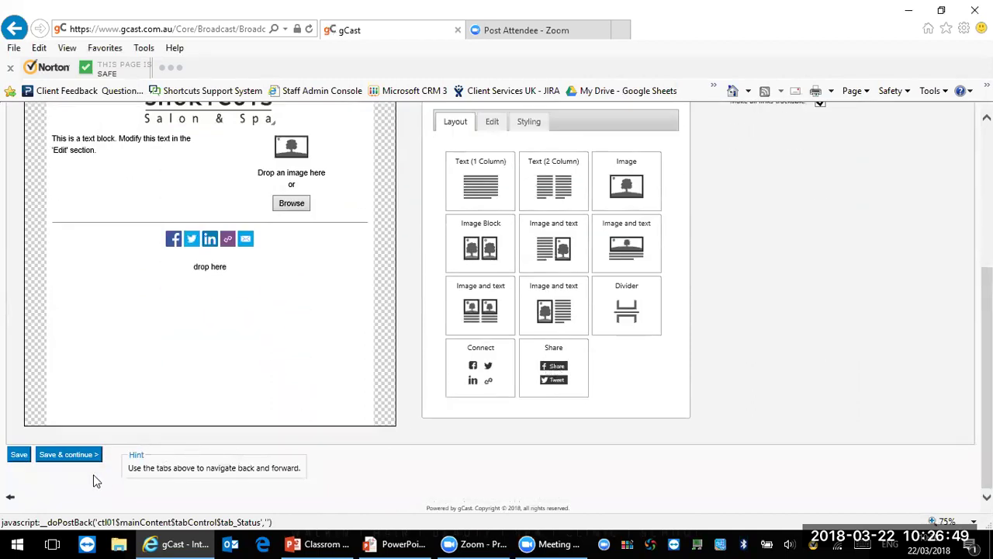
{"action": "left_click", "coordinate": [69, 454]}
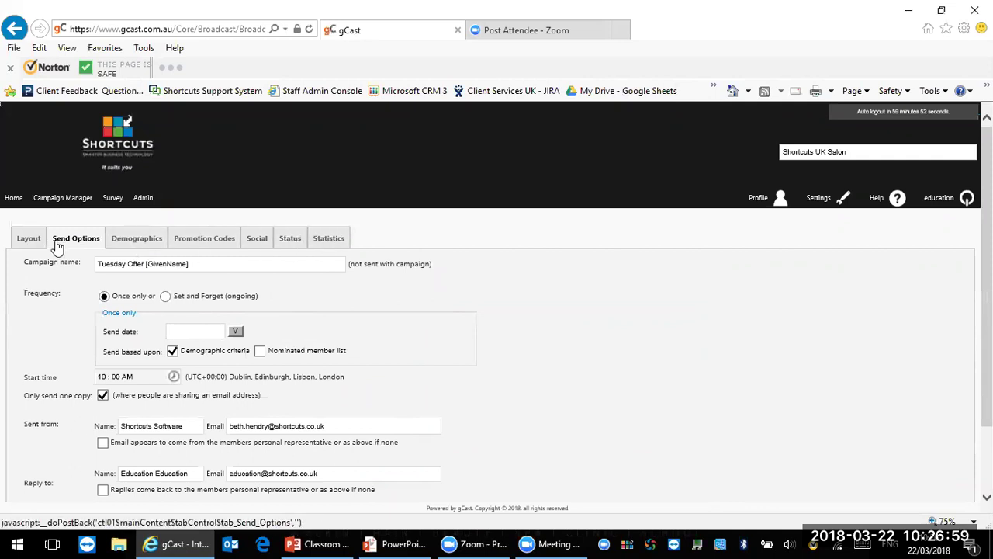
Step: Replace the campaign name 'Tuesday Offer [GivenName]' with 'Birthday Gents'
{"action": "left_click", "coordinate": [211, 263]}
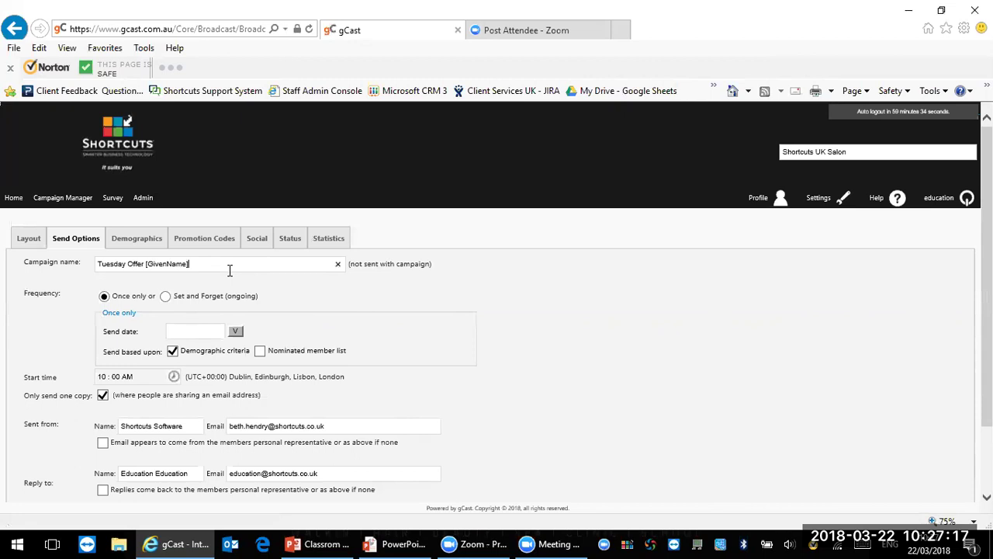
{"action": "key", "text": "BackSpace"}
{"action": "key", "text": "BackSpace"}
{"action": "key", "text": "BackSpace"}
{"action": "key", "text": "BackSpace"}
{"action": "key", "text": "BackSpace"}
{"action": "key", "text": "BackSpace"}
{"action": "key", "text": "BackSpace"}
{"action": "key", "text": "BackSpace"}
{"action": "key", "text": "BackSpace"}
{"action": "key", "text": "BackSpace"}
{"action": "key", "text": "BackSpace"}
{"action": "key", "text": "BackSpace"}
{"action": "key", "text": "BackSpace"}
{"action": "key", "text": "BackSpace"}
{"action": "key", "text": "BackSpace"}
{"action": "key", "text": "BackSpace"}
{"action": "key", "text": "BackSpace"}
{"action": "key", "text": "BackSpace"}
{"action": "key", "text": "BackSpace"}
{"action": "key", "text": "BackSpace"}
{"action": "type", "text": "Birthday"}
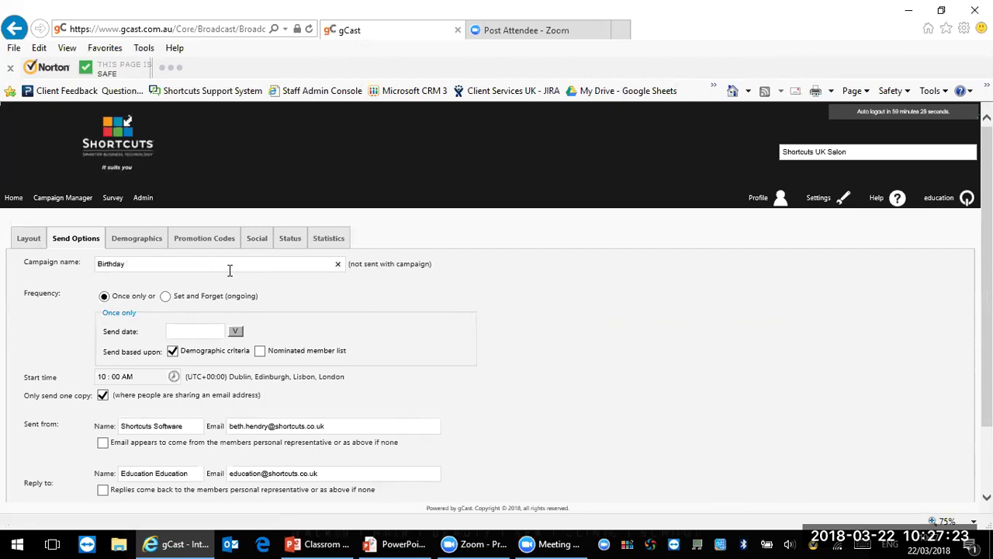
{"action": "type", "text": " Gents"}
{"action": "scroll", "coordinate": [652, 204], "scroll_direction": "down", "scroll_amount": 1}
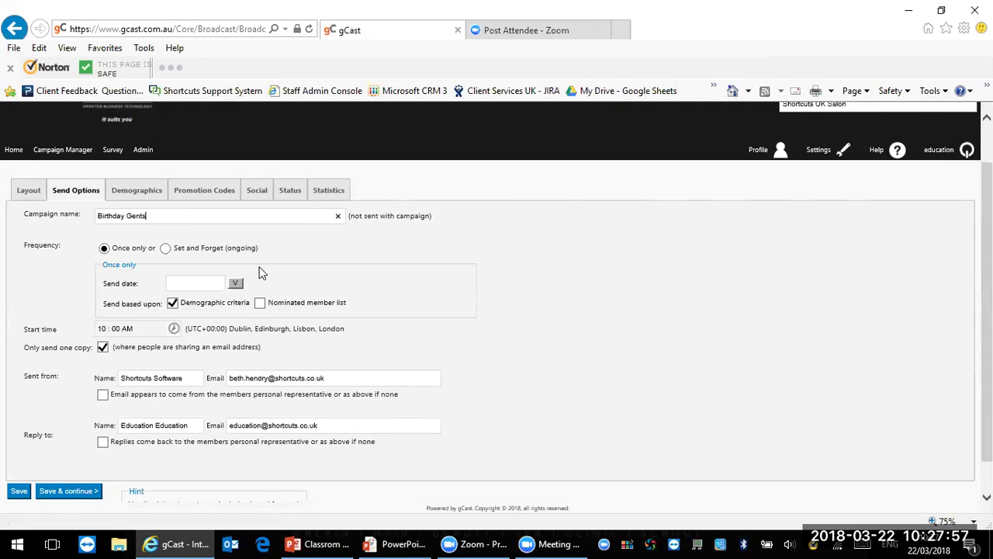
Step: Make Birthday Gents a Set and Forget send exactly on each date-of-birth anniversary
{"action": "left_click", "coordinate": [166, 249]}
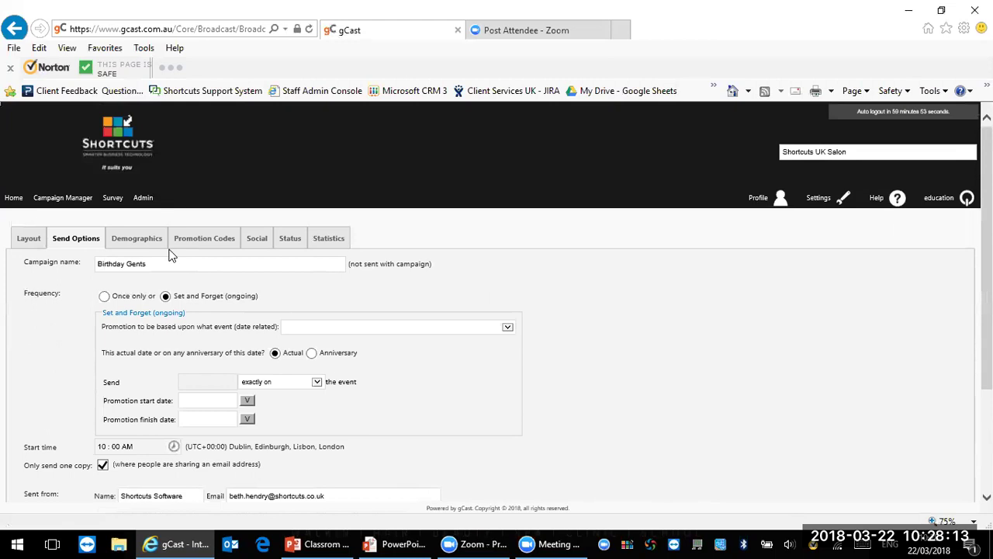
{"action": "left_click", "coordinate": [332, 331]}
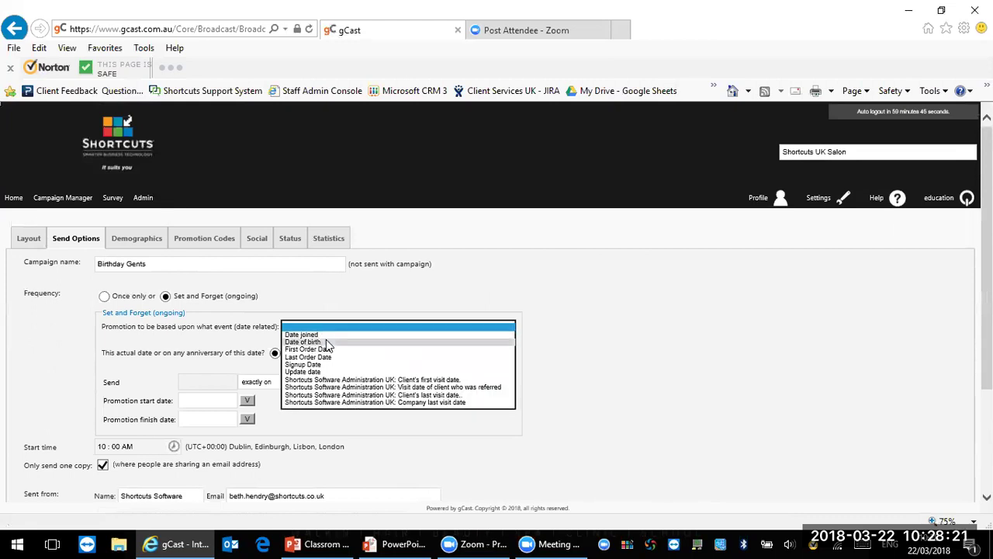
{"action": "left_click", "coordinate": [325, 341]}
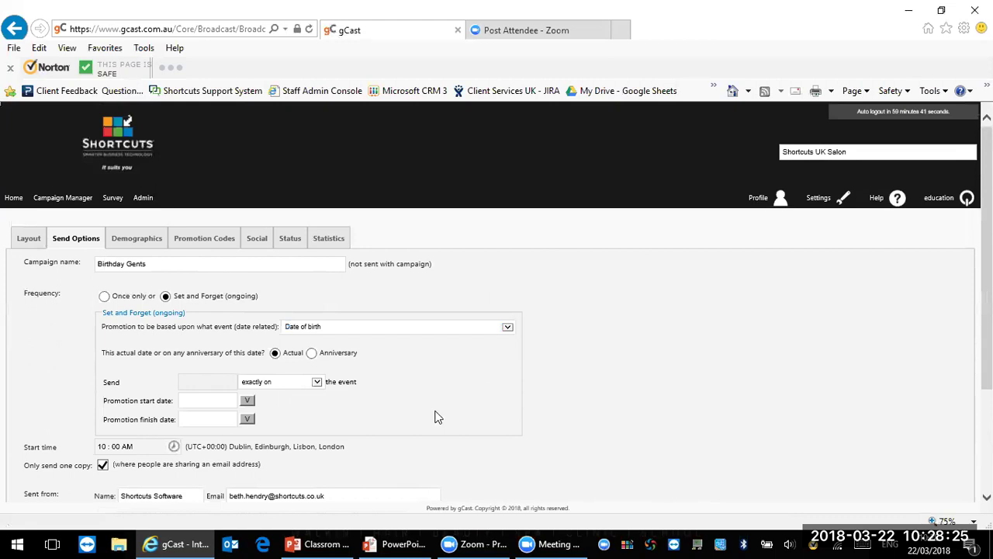
{"action": "left_click", "coordinate": [311, 353]}
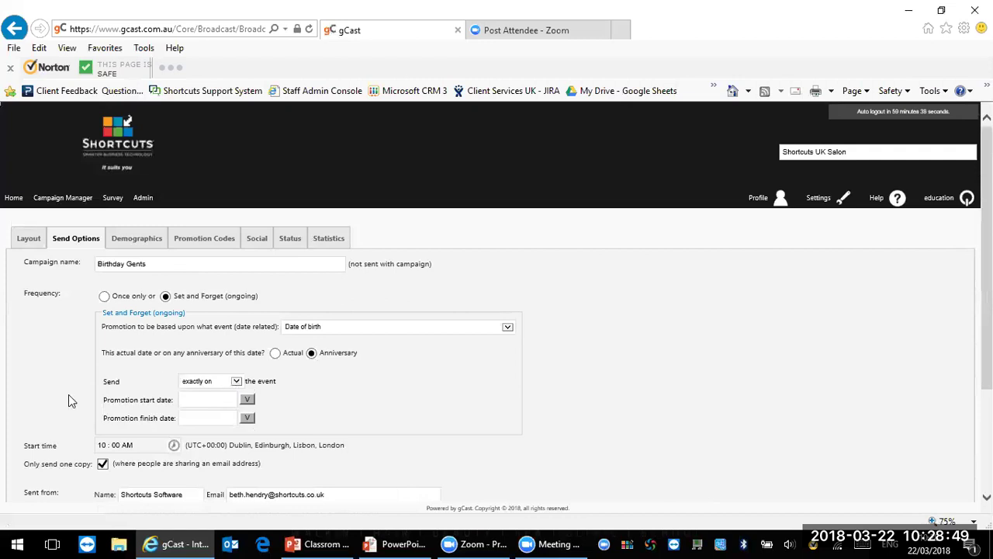
{"action": "left_click", "coordinate": [236, 381]}
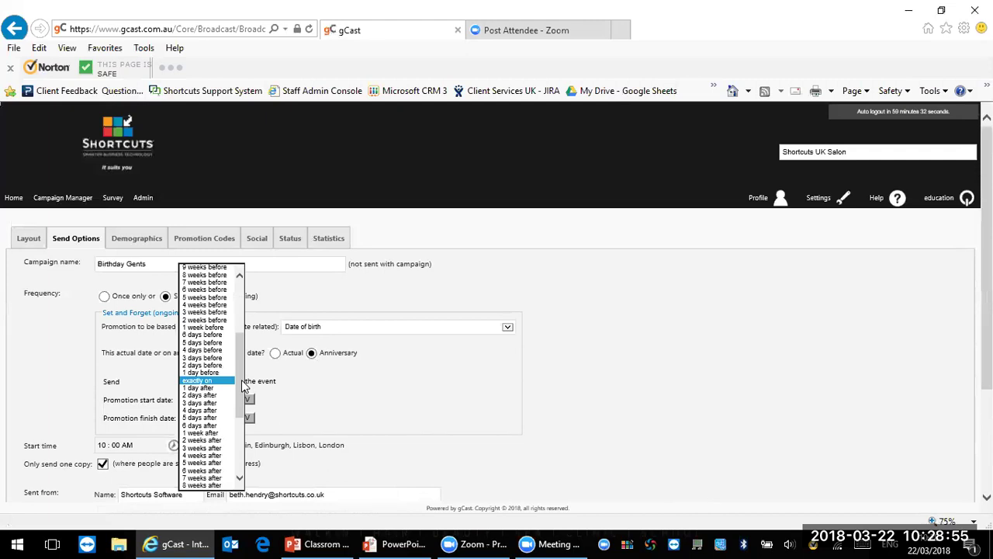
{"action": "left_click", "coordinate": [349, 397]}
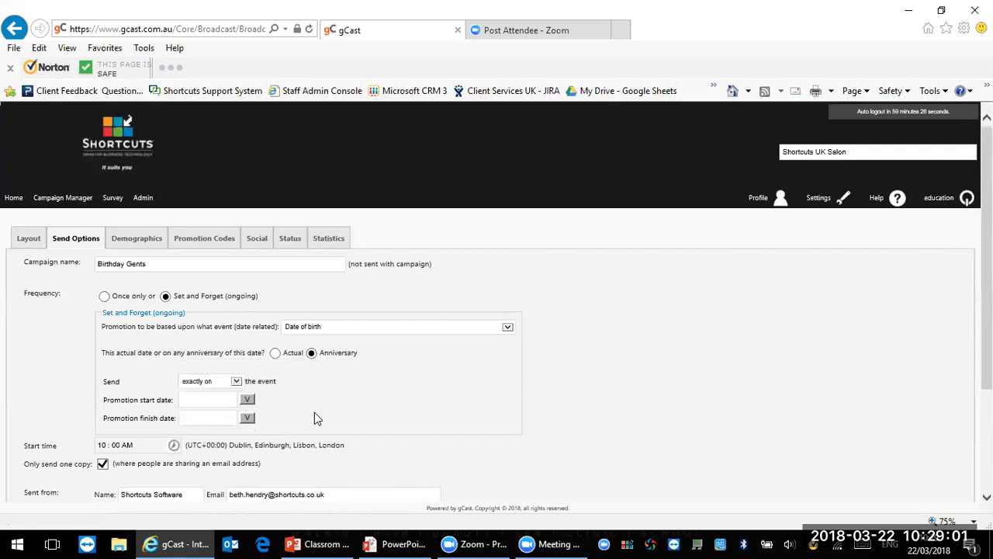
Step: Set the campaign's date range from 22/Mar/2018 to 31/Dec/2027
{"action": "left_click", "coordinate": [248, 400]}
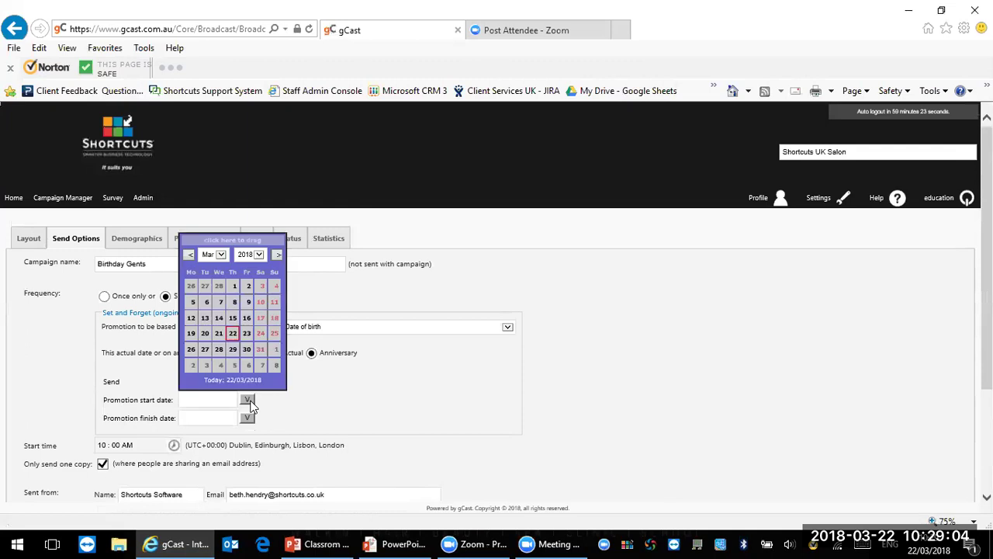
{"action": "left_click", "coordinate": [234, 334]}
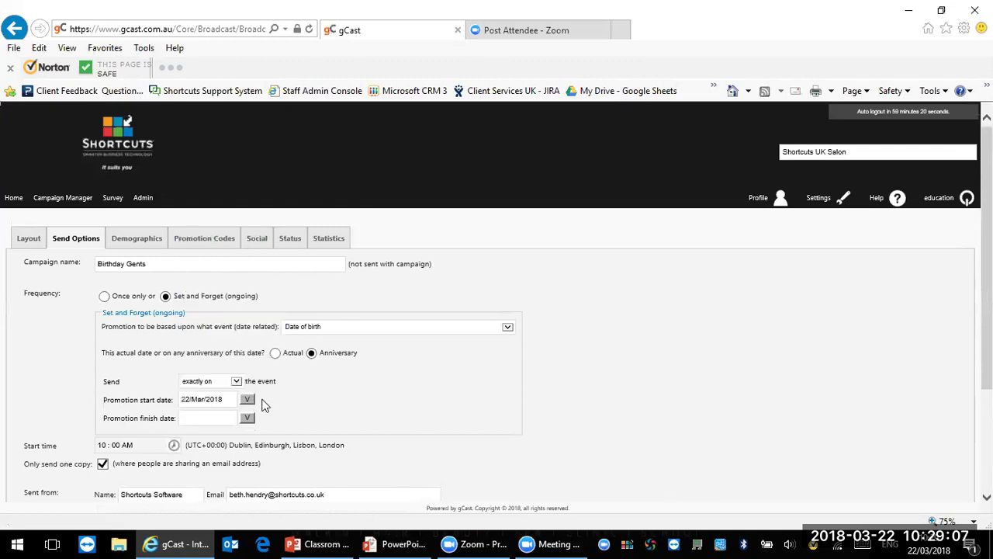
{"action": "left_click", "coordinate": [246, 419]}
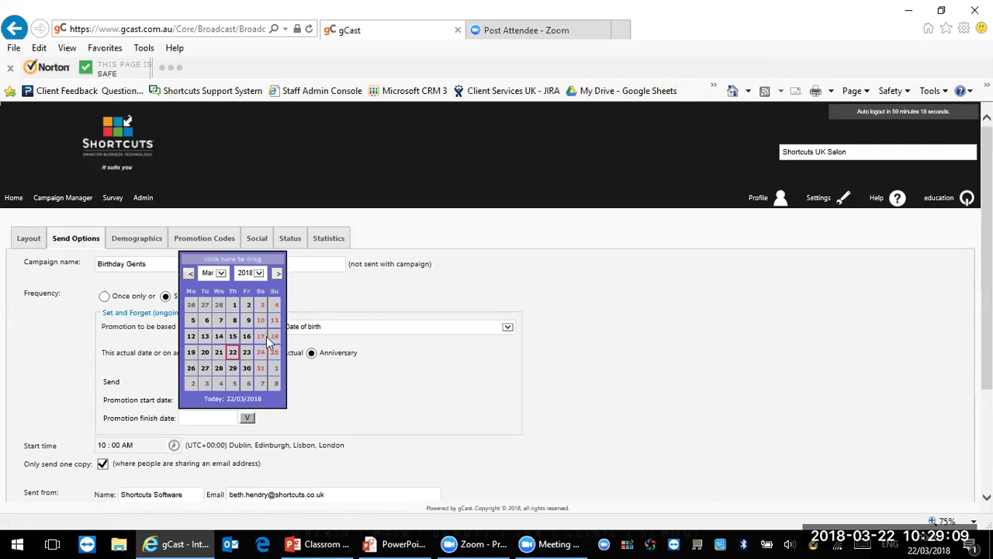
{"action": "left_click", "coordinate": [260, 277]}
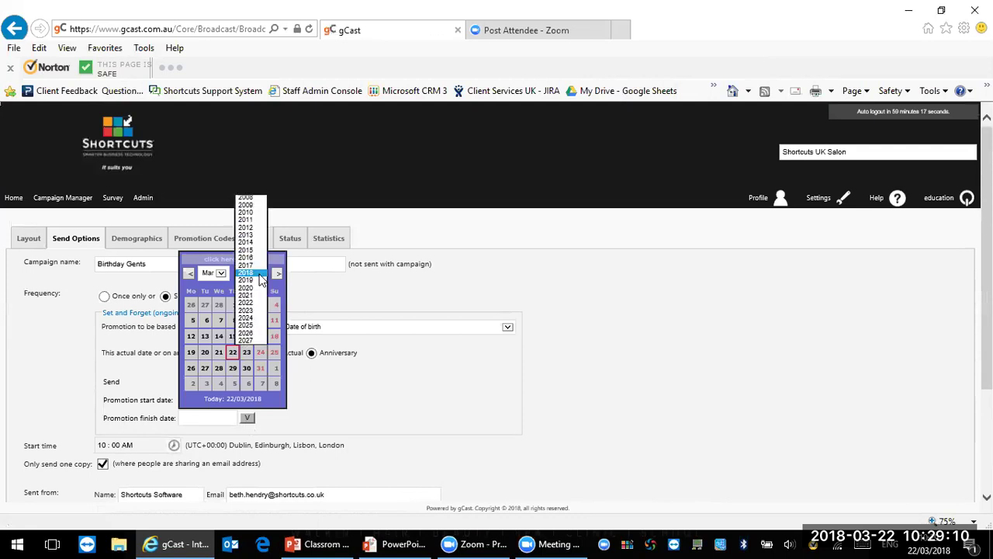
{"action": "left_click", "coordinate": [247, 341]}
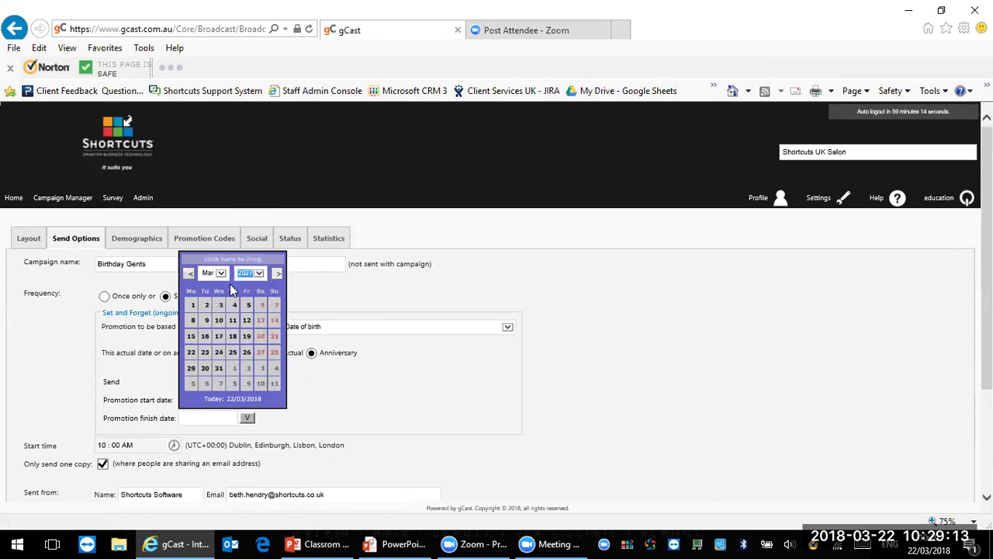
{"action": "left_click", "coordinate": [222, 274]}
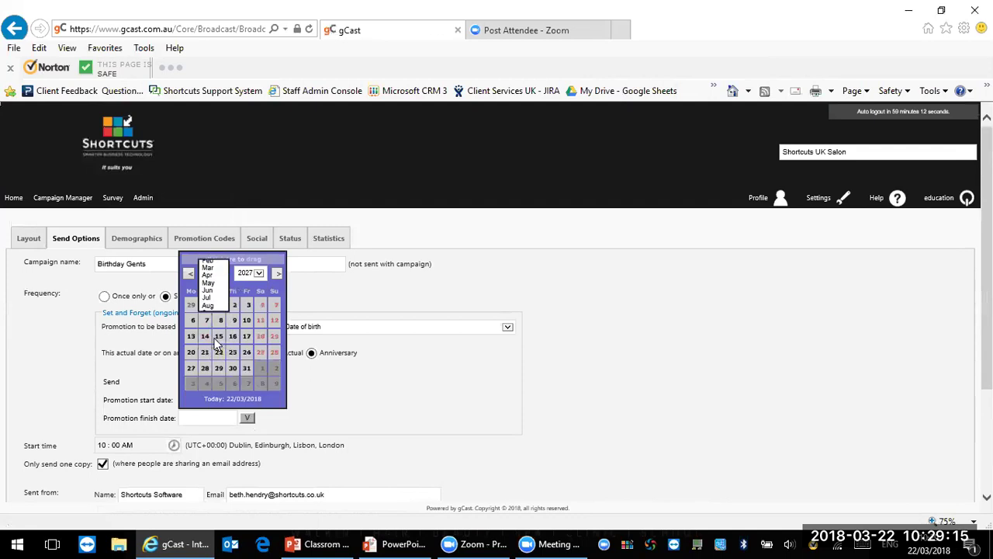
{"action": "left_click", "coordinate": [233, 359]}
{"action": "left_click", "coordinate": [246, 368]}
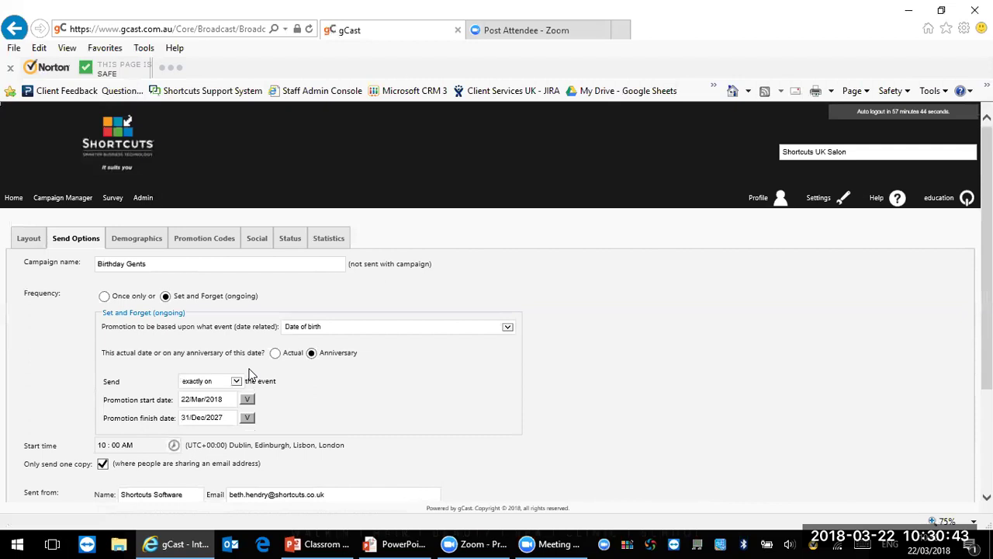
Step: Try sending on the actual client's first visit date, 1 day after
{"action": "left_click", "coordinate": [401, 326]}
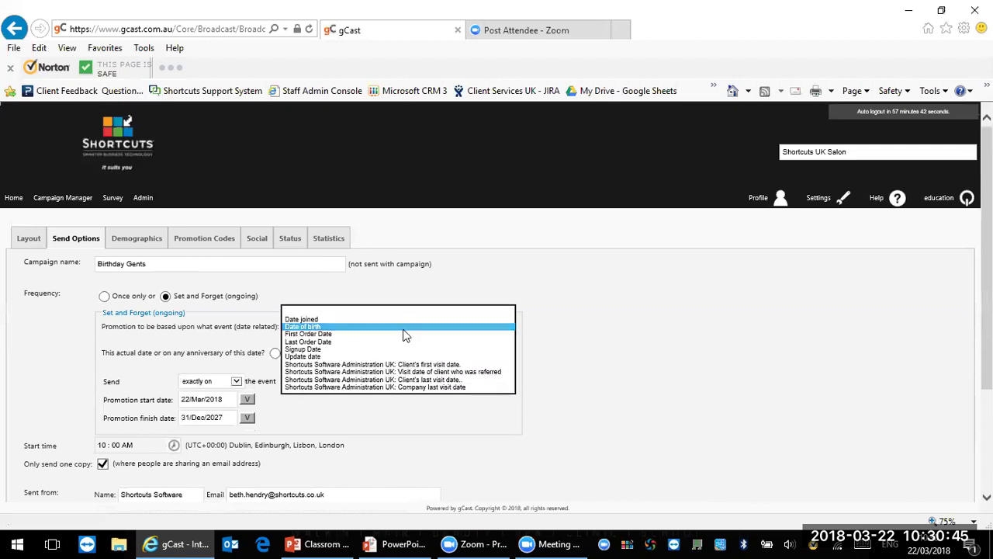
{"action": "left_click", "coordinate": [411, 362]}
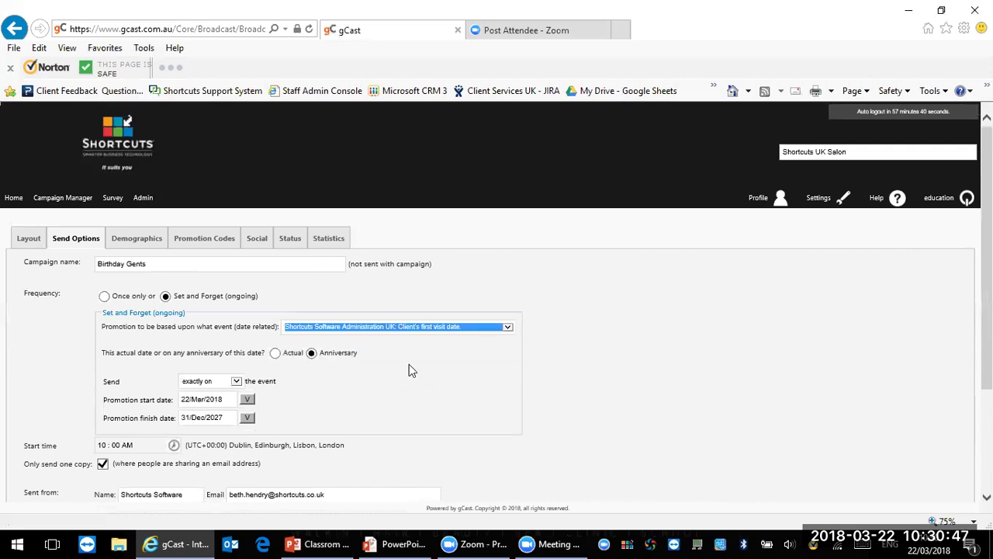
{"action": "left_click", "coordinate": [409, 364]}
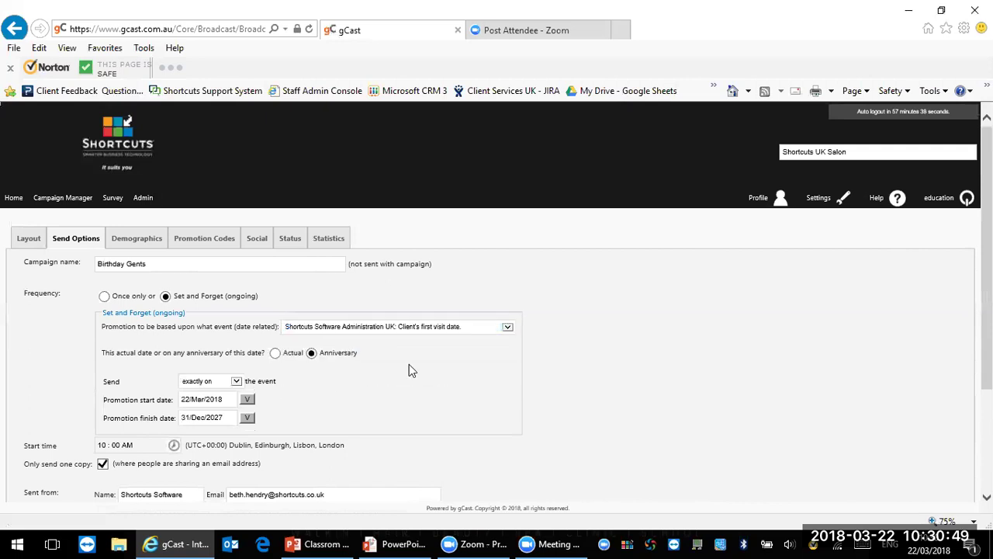
{"action": "left_click", "coordinate": [276, 353]}
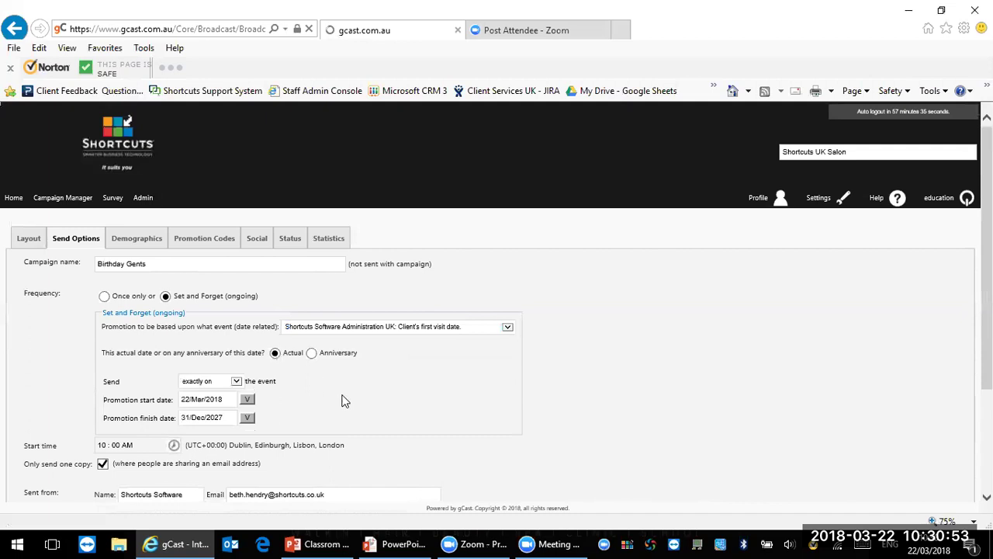
{"action": "left_click", "coordinate": [245, 384]}
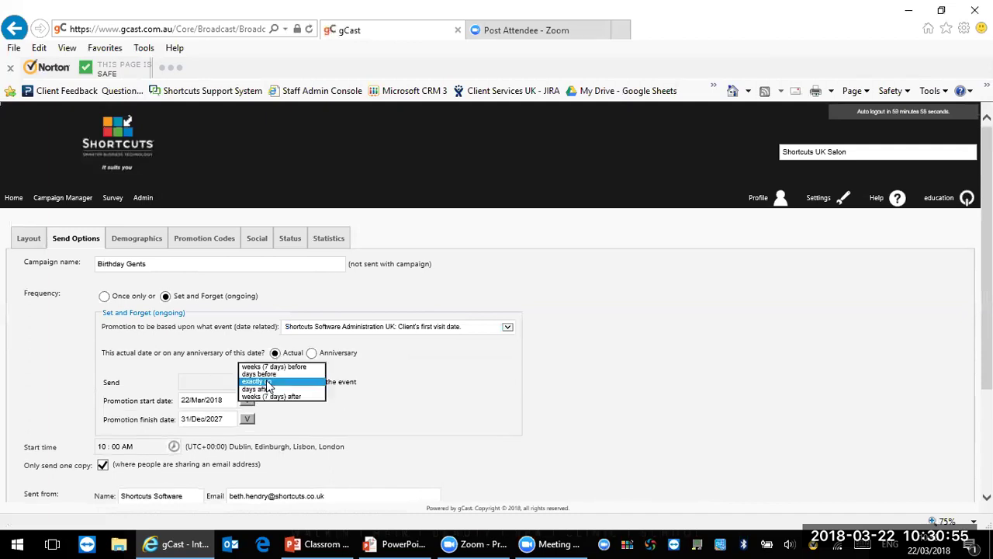
{"action": "left_click", "coordinate": [264, 392]}
{"action": "left_click", "coordinate": [198, 383]}
{"action": "type", "text": "1"}
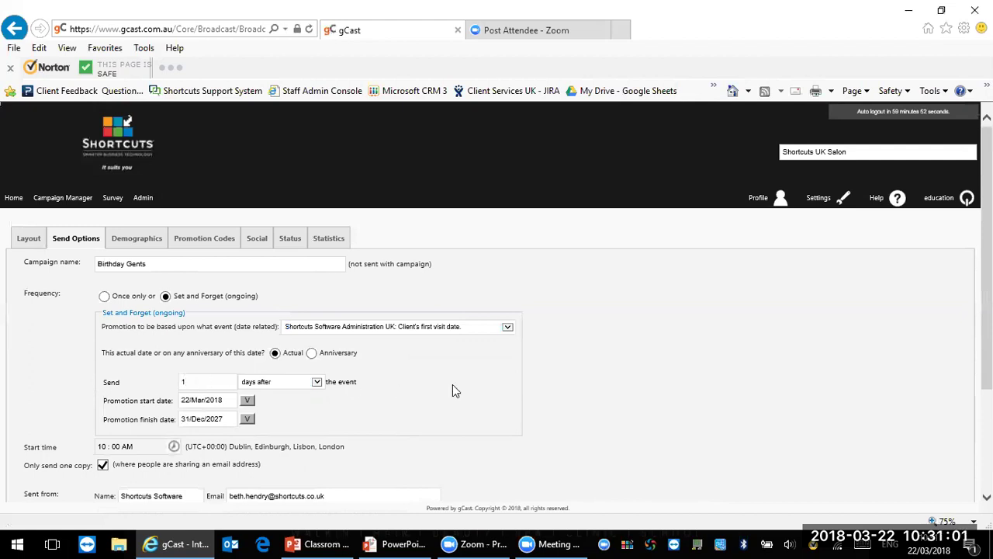
Step: Switch to the client's last visit date, send 28 weeks after, and choose Once only
{"action": "left_click", "coordinate": [507, 327]}
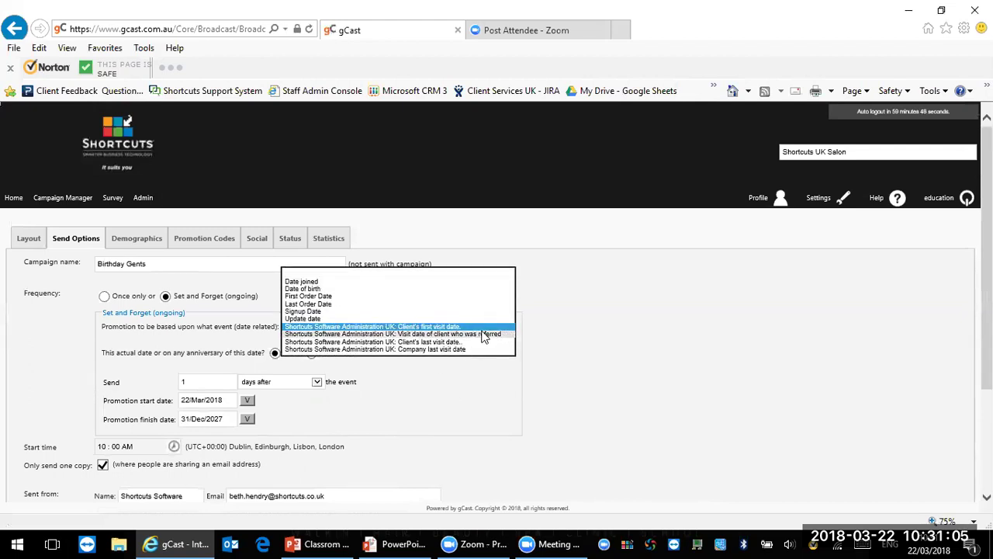
{"action": "left_click", "coordinate": [481, 333]}
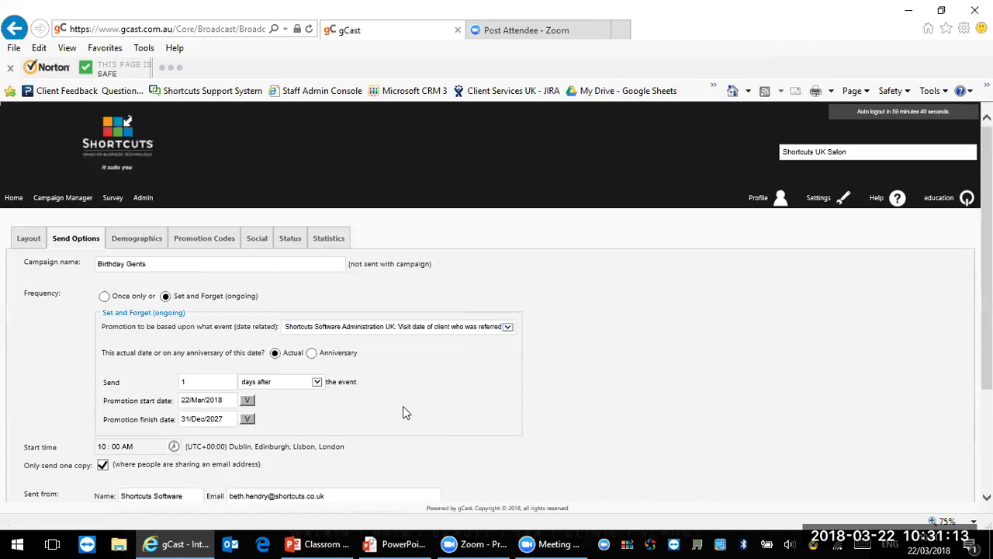
{"action": "left_click", "coordinate": [476, 329]}
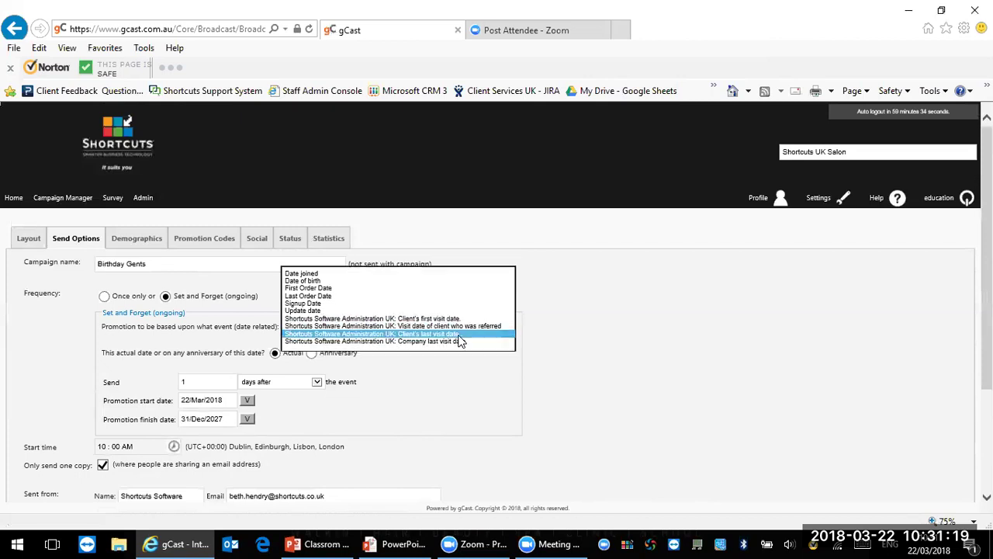
{"action": "left_click", "coordinate": [459, 336]}
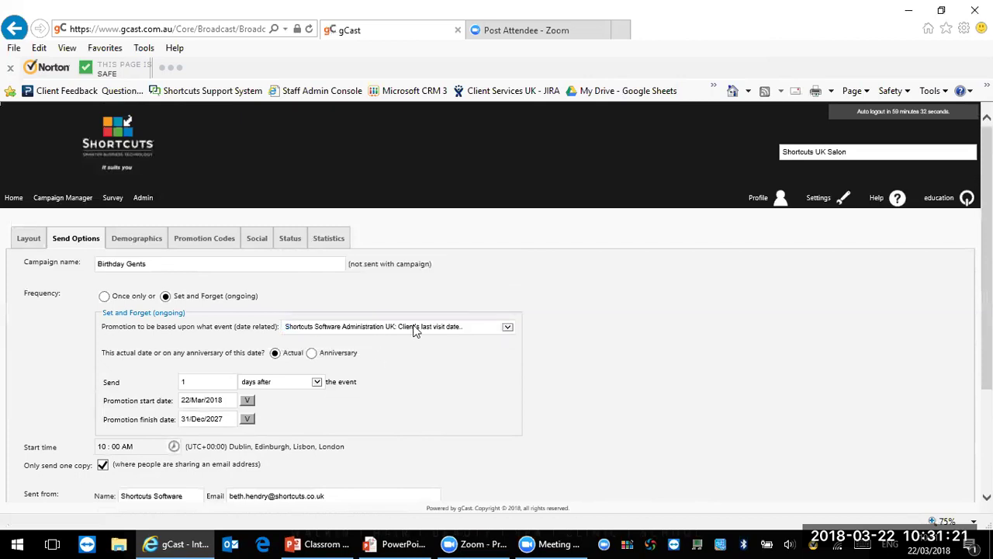
{"action": "left_click", "coordinate": [317, 382]}
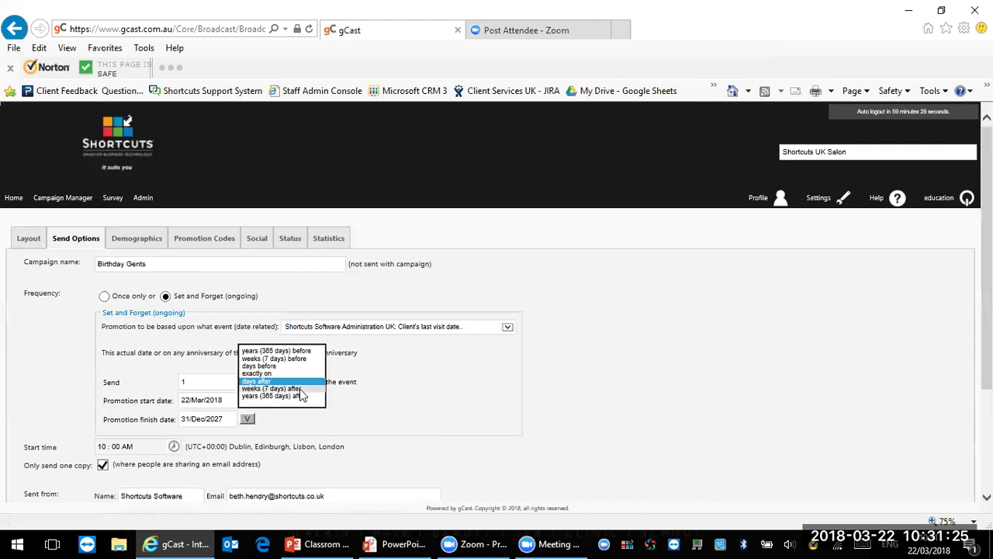
{"action": "left_click", "coordinate": [301, 389]}
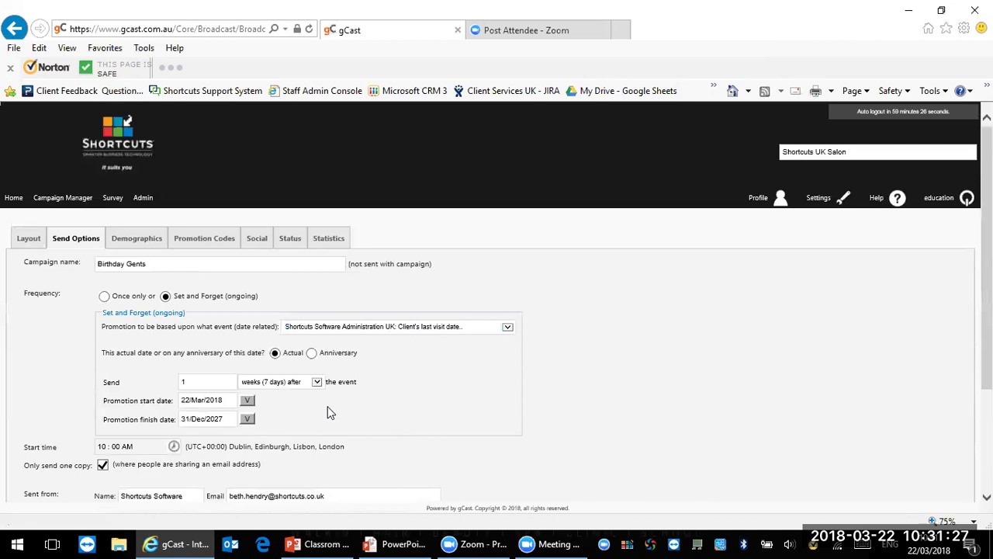
{"action": "left_click", "coordinate": [207, 381]}
{"action": "key", "text": "BackSpace"}
{"action": "type", "text": "28"}
{"action": "left_click", "coordinate": [512, 441]}
{"action": "left_click", "coordinate": [104, 297]}
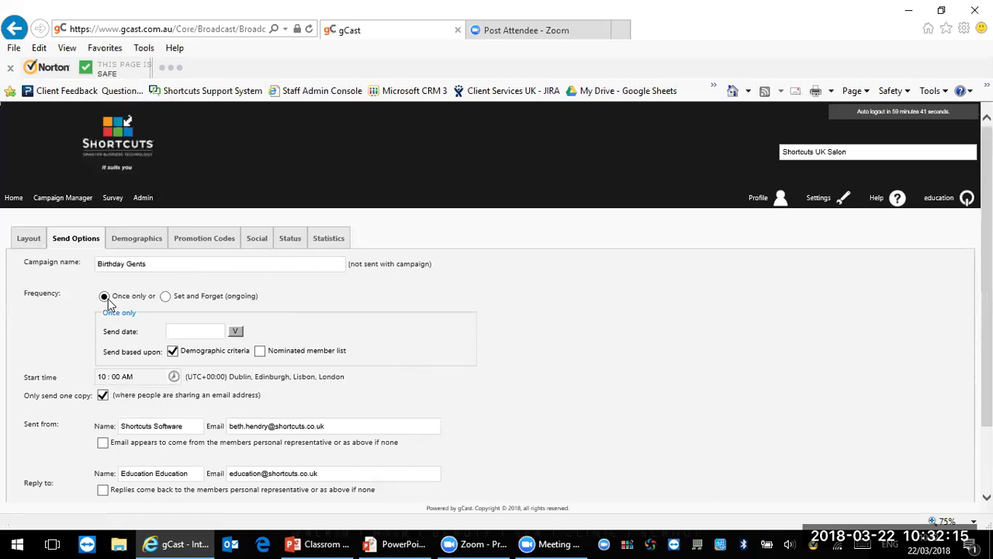
Step: Pick 01/Apr/2018 as the once-only send date
{"action": "left_click", "coordinate": [236, 332]}
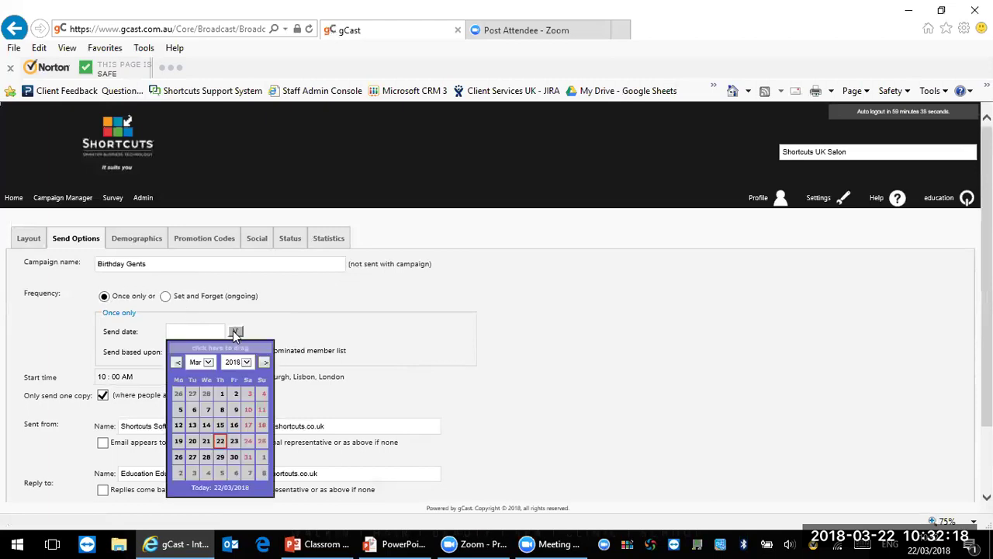
{"action": "left_click", "coordinate": [263, 457]}
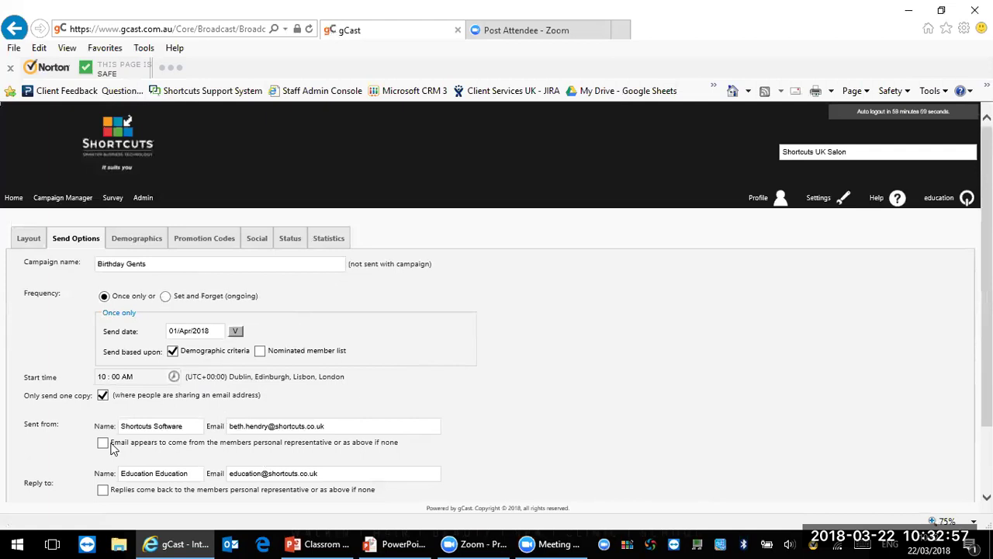
{"action": "scroll", "coordinate": [192, 477], "scroll_direction": "down", "scroll_amount": 2}
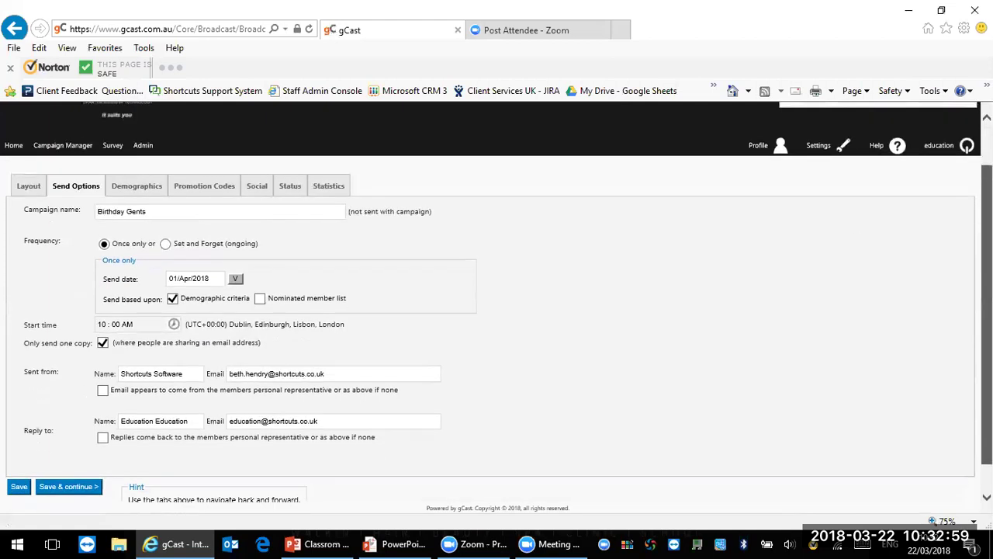
Step: Send from and reply to each member's personal representative, then save the send options
{"action": "left_click", "coordinate": [105, 370]}
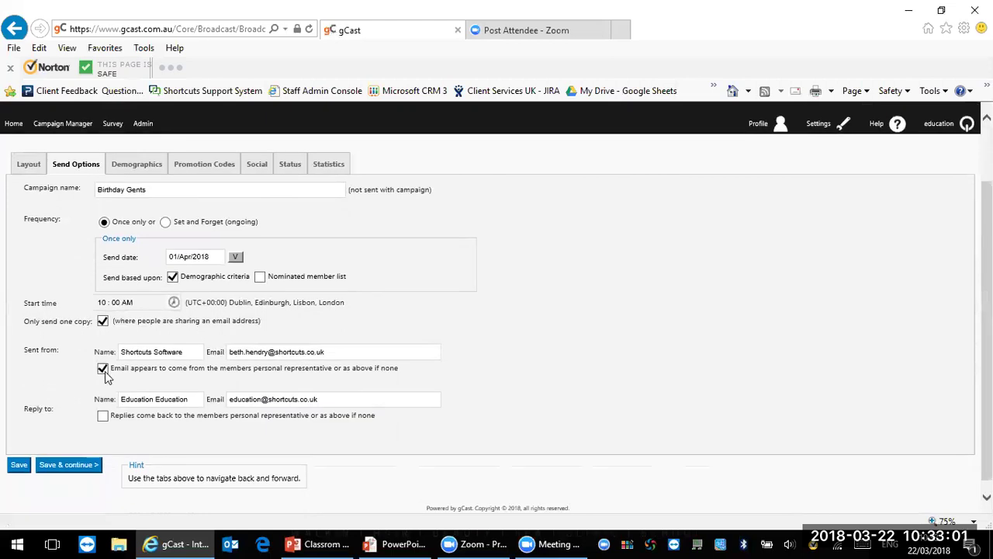
{"action": "left_click", "coordinate": [104, 417]}
{"action": "left_click", "coordinate": [186, 350]}
{"action": "left_click_drag", "start_coordinate": [186, 351], "coordinate": [153, 353]}
{"action": "left_click", "coordinate": [345, 354]}
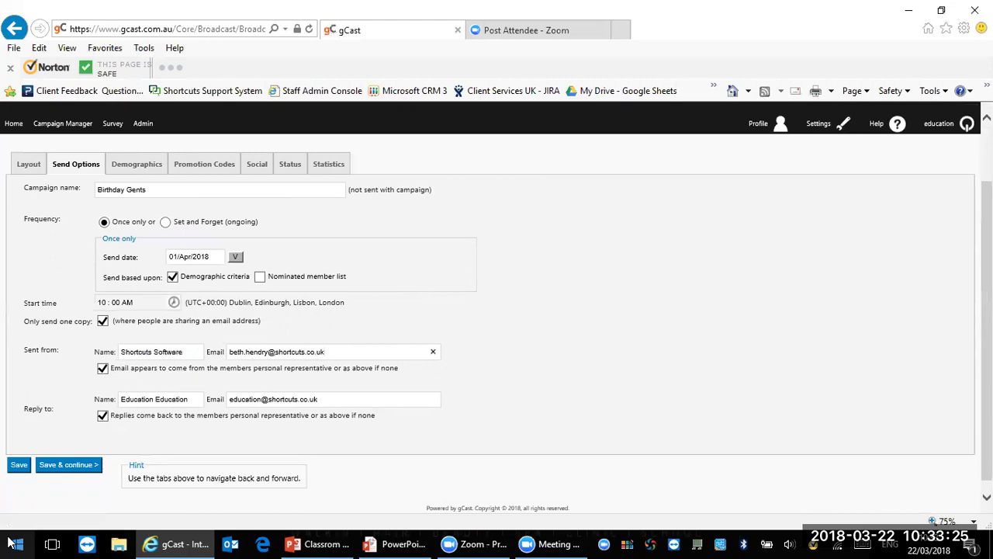
{"action": "left_click", "coordinate": [96, 467]}
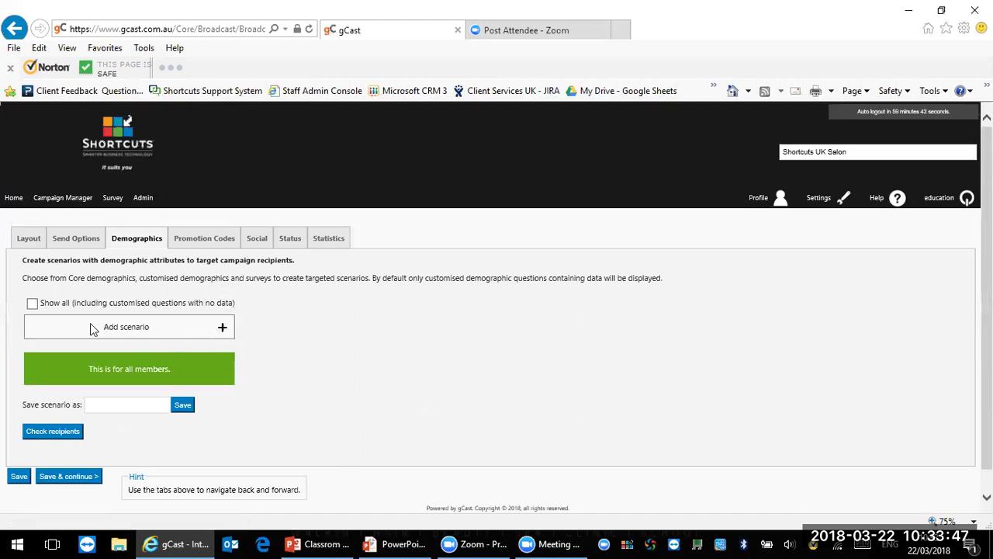
Step: Add a Preferred Demographics scenario with 'Does the client have a future appointment?' set to No
{"action": "left_click", "coordinate": [223, 330]}
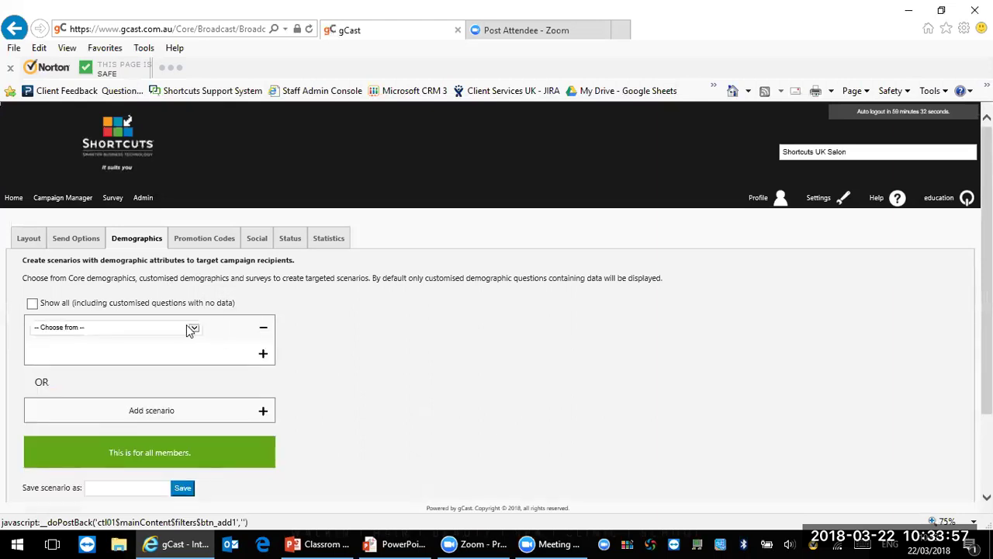
{"action": "left_click", "coordinate": [189, 330]}
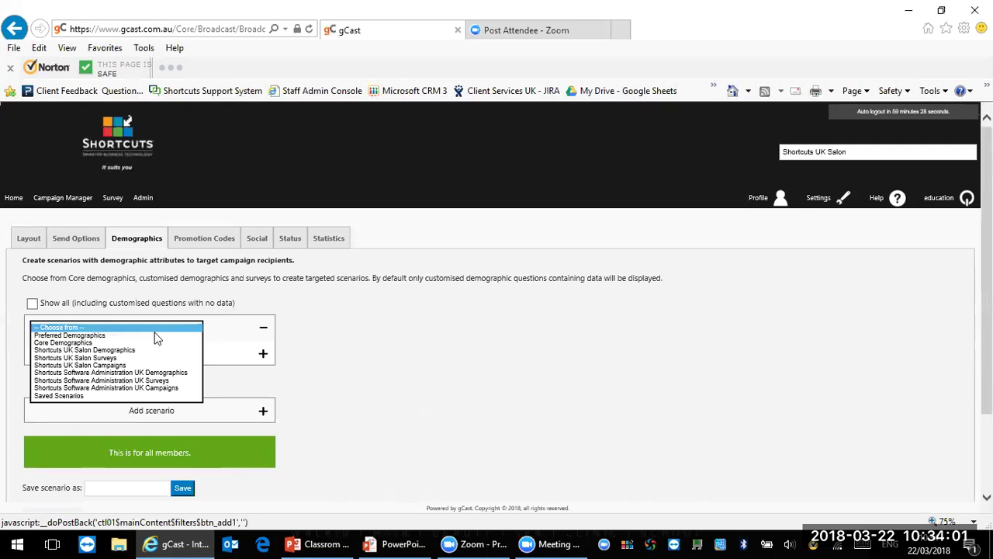
{"action": "left_click", "coordinate": [155, 337]}
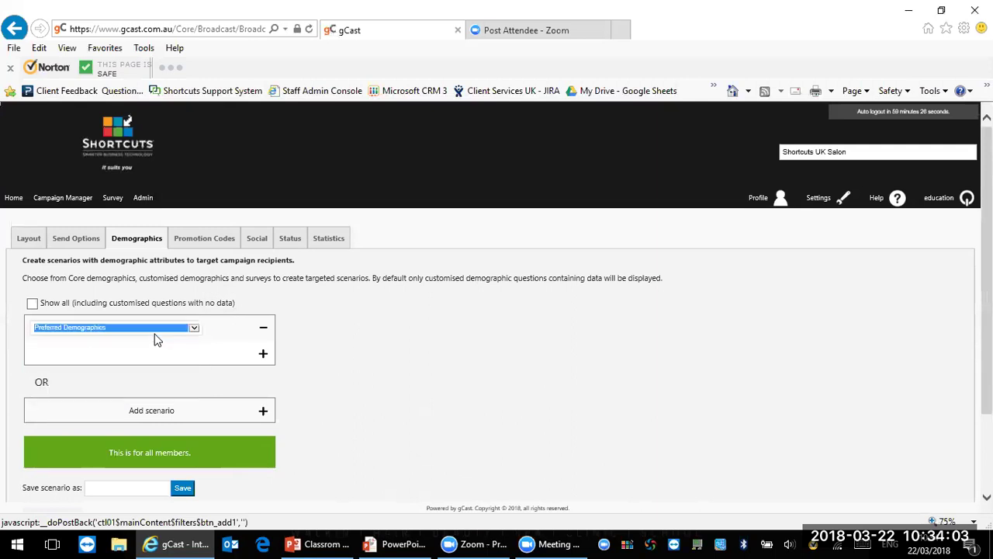
{"action": "left_click", "coordinate": [301, 326]}
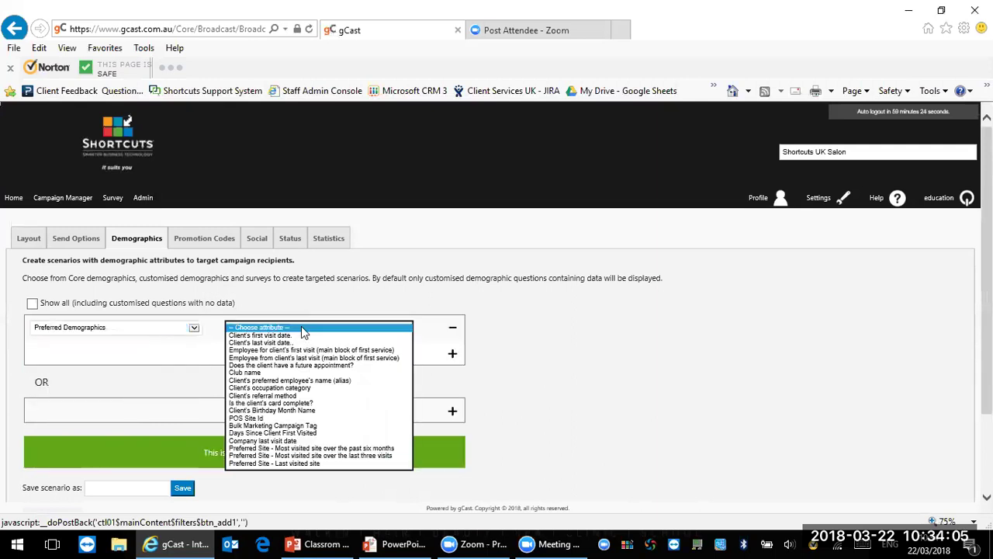
{"action": "left_click", "coordinate": [295, 365]}
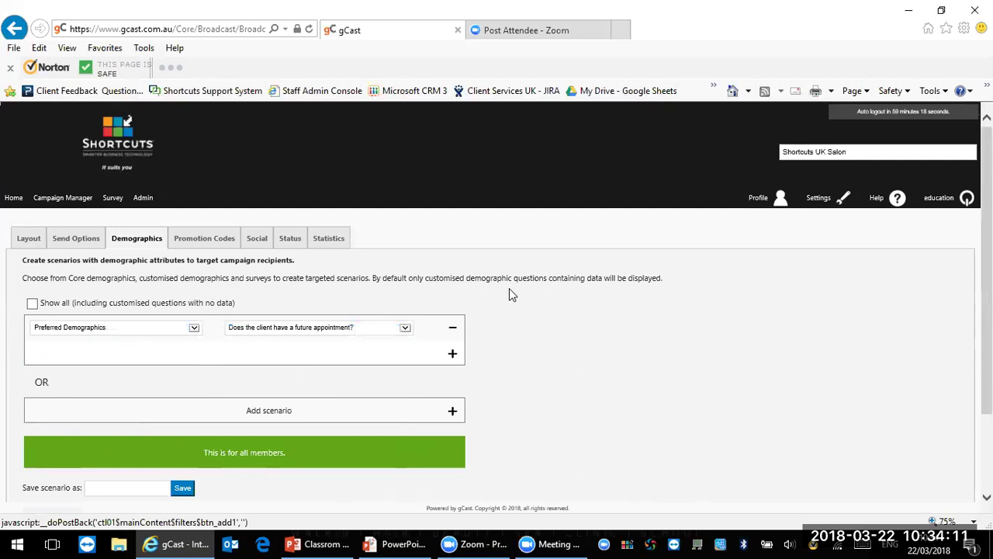
{"action": "left_click", "coordinate": [473, 347]}
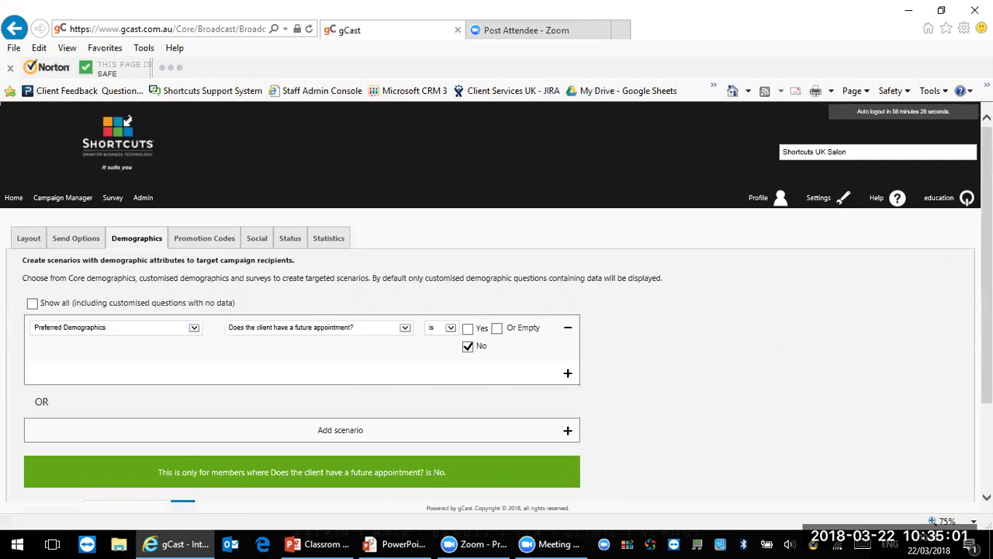
{"action": "scroll", "coordinate": [939, 306], "scroll_direction": "down", "scroll_amount": 2}
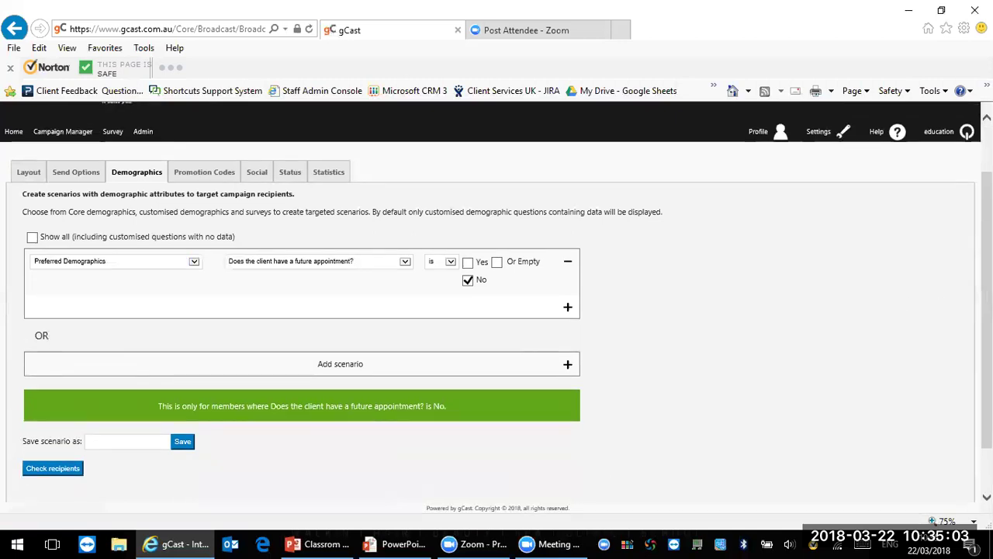
{"action": "scroll", "coordinate": [865, 321], "scroll_direction": "down", "scroll_amount": 2}
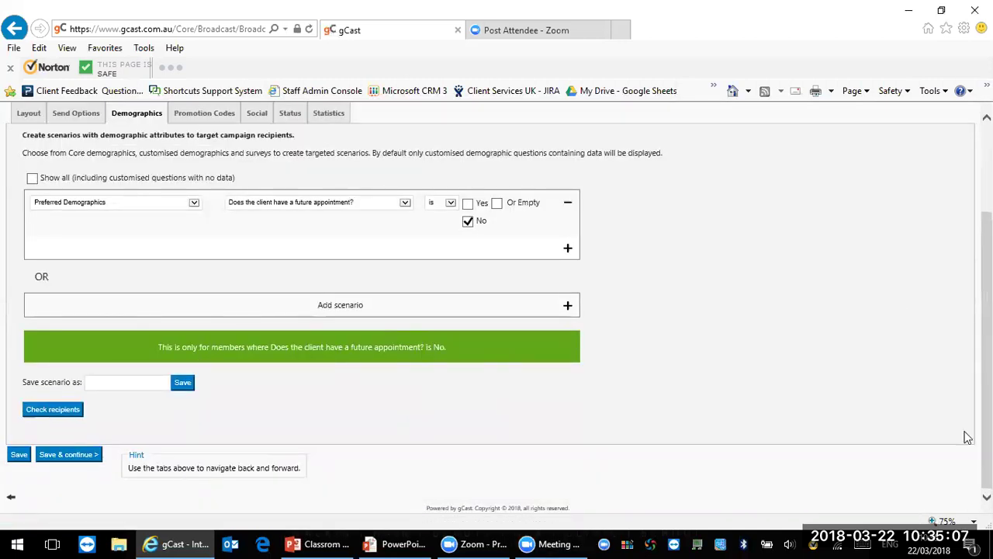
Step: Save the targeting, attach the Tuesday Offer promotion code, and continue
{"action": "left_click", "coordinate": [65, 458]}
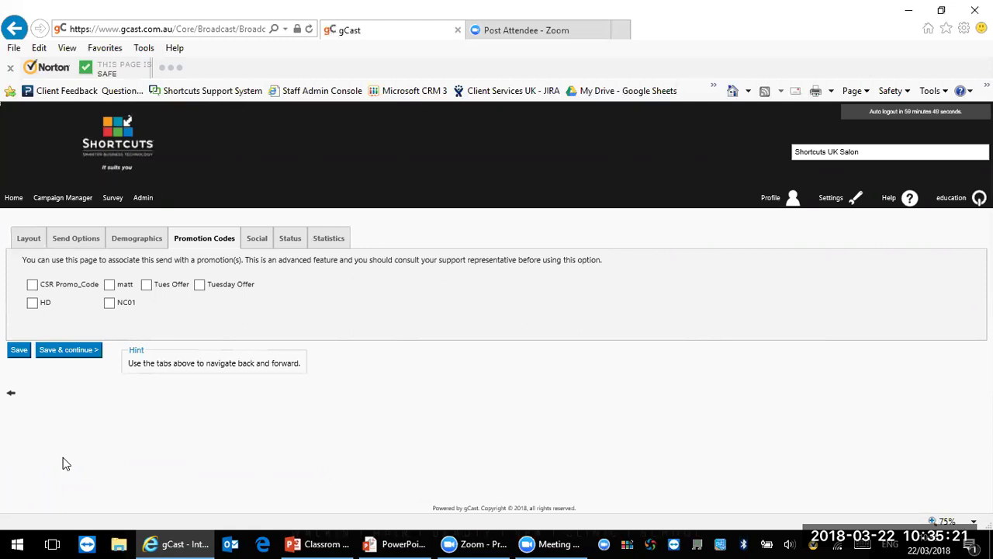
{"action": "left_click", "coordinate": [199, 285]}
{"action": "left_click", "coordinate": [60, 350]}
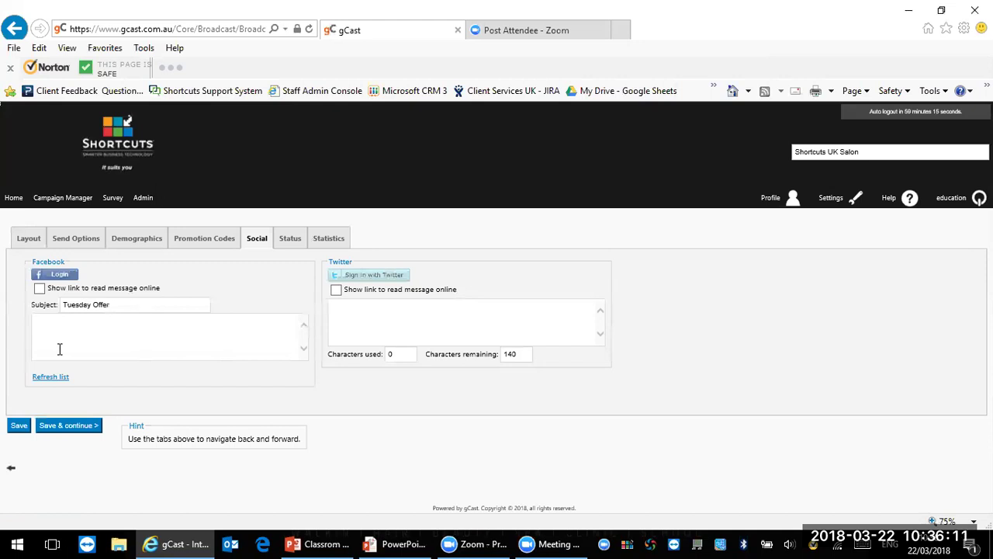
Step: Log in to Facebook and enable the link to read the message online
{"action": "left_click", "coordinate": [48, 278]}
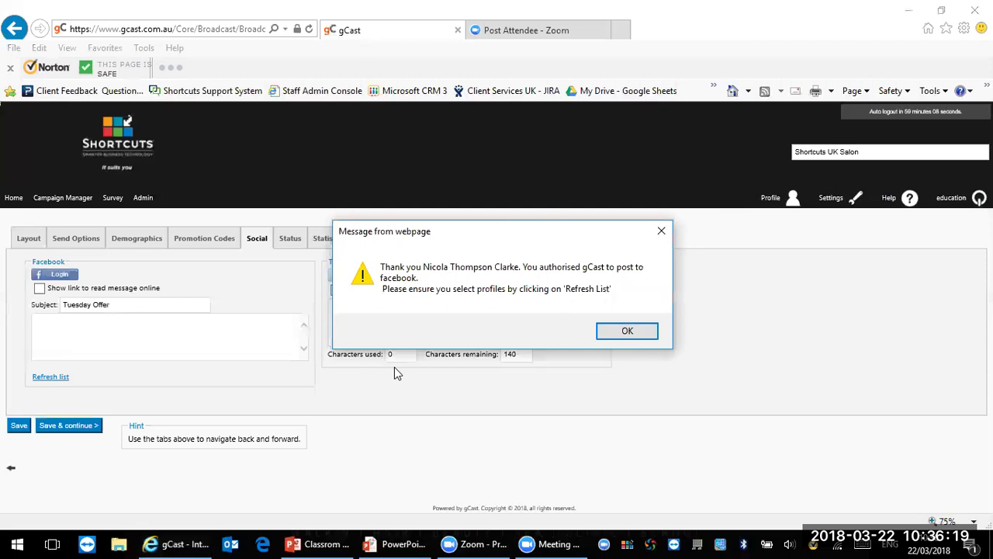
{"action": "left_click", "coordinate": [627, 332]}
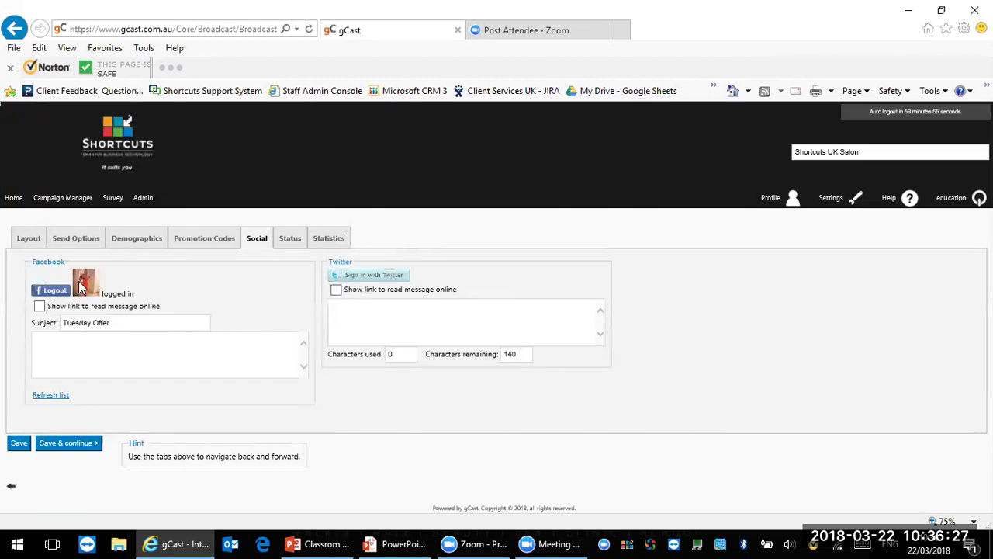
{"action": "left_click", "coordinate": [40, 307]}
{"action": "left_click", "coordinate": [113, 346]}
{"action": "type", "text": "kkkkkkkkk"}
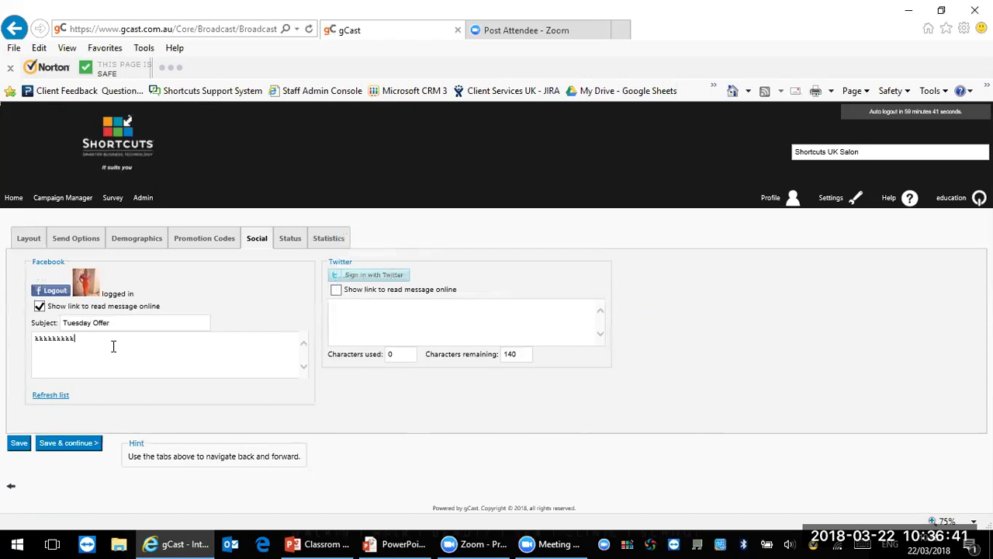
{"action": "key", "text": "BackSpace"}
{"action": "key", "text": "BackSpace"}
{"action": "key", "text": "BackSpace"}
{"action": "key", "text": "BackSpace"}
{"action": "key", "text": "BackSpace"}
{"action": "key", "text": "BackSpace"}
{"action": "key", "text": "BackSpace"}
{"action": "key", "text": "BackSpace"}
{"action": "key", "text": "BackSpace"}
Step: Refresh the Facebook page list, leave no page selected, and save the campaign
{"action": "left_click", "coordinate": [63, 401]}
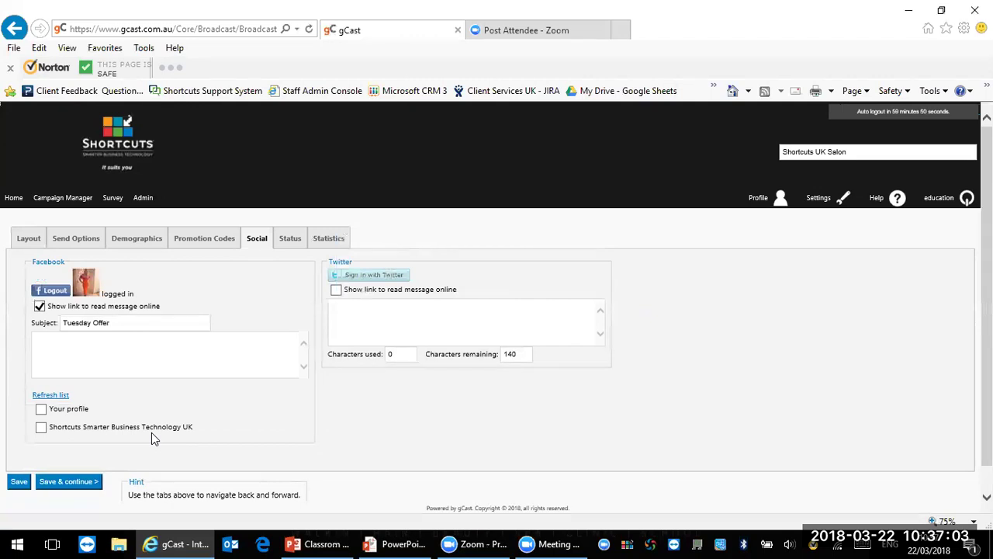
{"action": "left_click", "coordinate": [41, 428]}
{"action": "left_click", "coordinate": [42, 429]}
{"action": "left_click", "coordinate": [68, 487]}
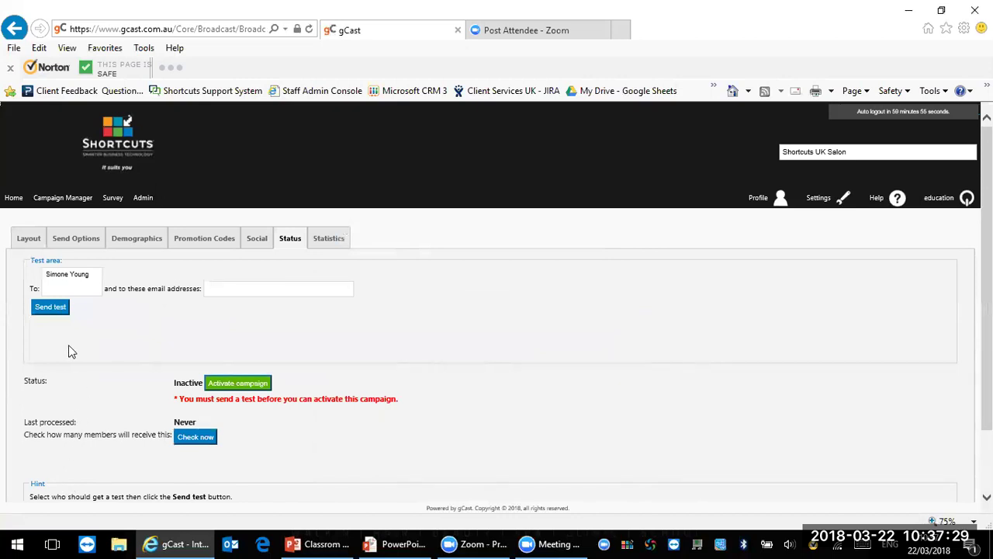
Step: Send a test email with no extra recipients and confirm it was proofread
{"action": "left_click", "coordinate": [56, 309]}
{"action": "left_click", "coordinate": [62, 305]}
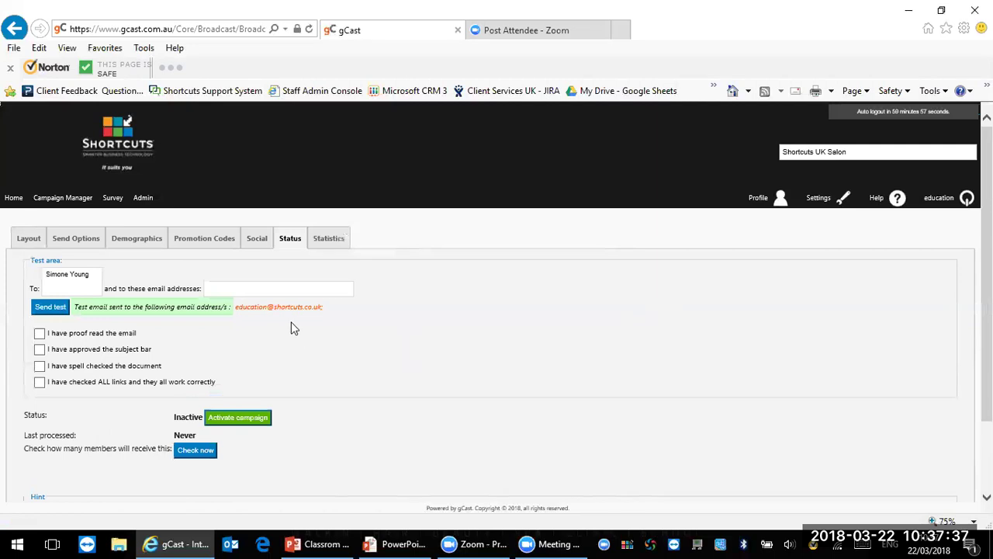
{"action": "left_click", "coordinate": [256, 288]}
{"action": "type", "text": "info@"}
{"action": "key", "text": "BackSpace"}
{"action": "key", "text": "BackSpace"}
{"action": "key", "text": "BackSpace"}
{"action": "key", "text": "BackSpace"}
{"action": "key", "text": "BackSpace"}
{"action": "left_click", "coordinate": [39, 335]}
Step: Tick the subject approved, spell checked and links checked boxes
{"action": "left_click", "coordinate": [40, 350]}
{"action": "left_click", "coordinate": [38, 367]}
{"action": "left_click", "coordinate": [41, 382]}
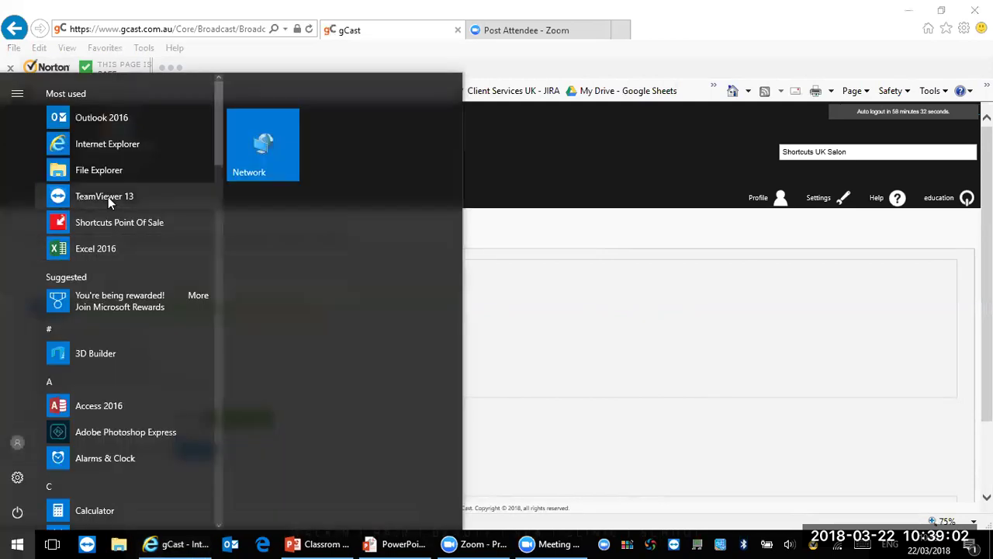
Step: Launch Shortcuts Point Of Sale from the Start menu
{"action": "left_click", "coordinate": [18, 543]}
{"action": "left_click", "coordinate": [119, 223]}
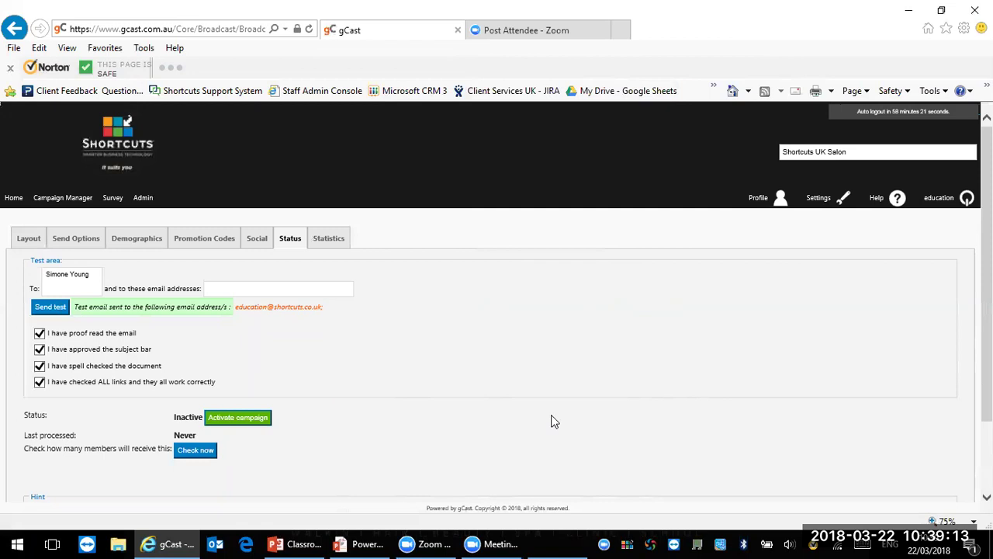
{"action": "left_click", "coordinate": [552, 543]}
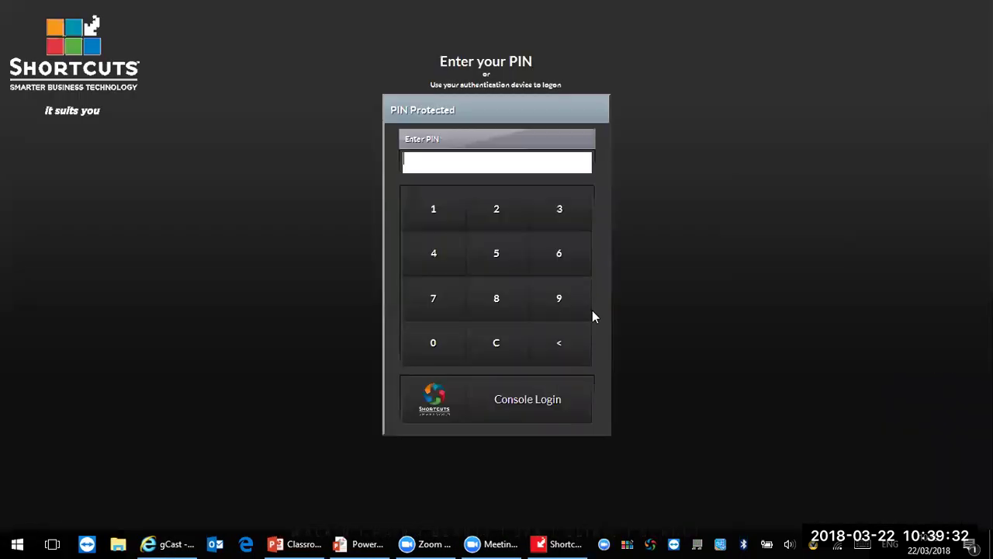
Step: Log in with the PIN, dismiss the warning, and open Marketing under Tools
{"action": "type", "text": "****"}
{"action": "left_click", "coordinate": [757, 392]}
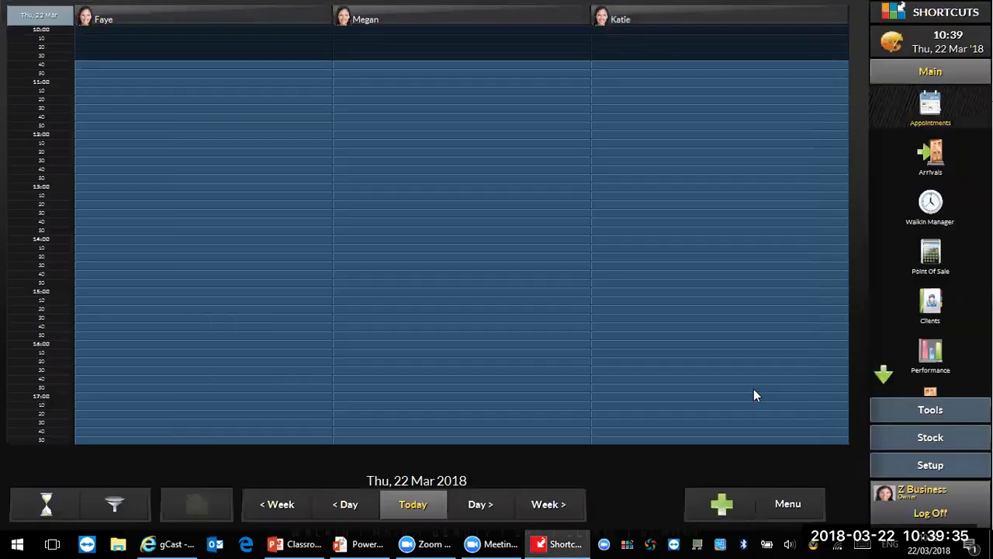
{"action": "left_click", "coordinate": [930, 411]}
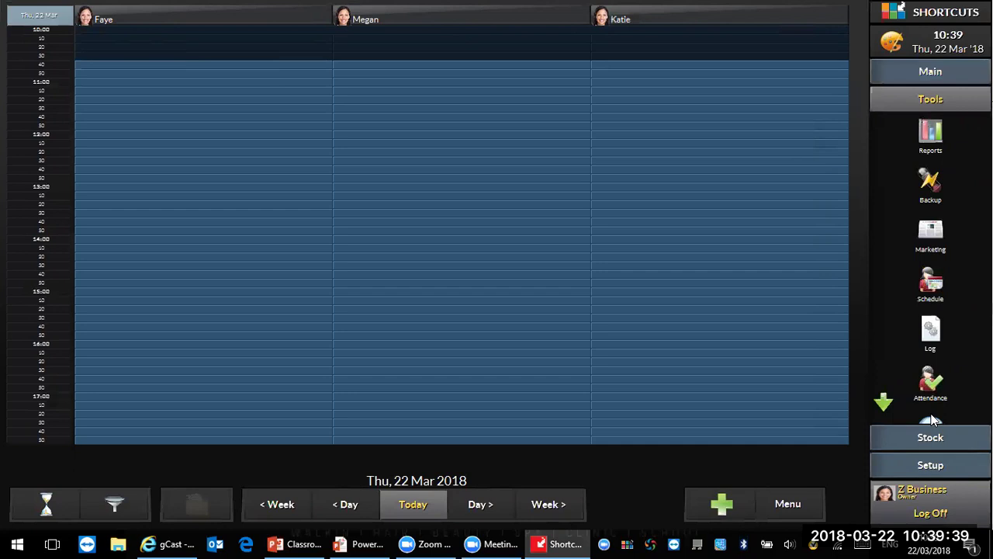
{"action": "left_click", "coordinate": [930, 244]}
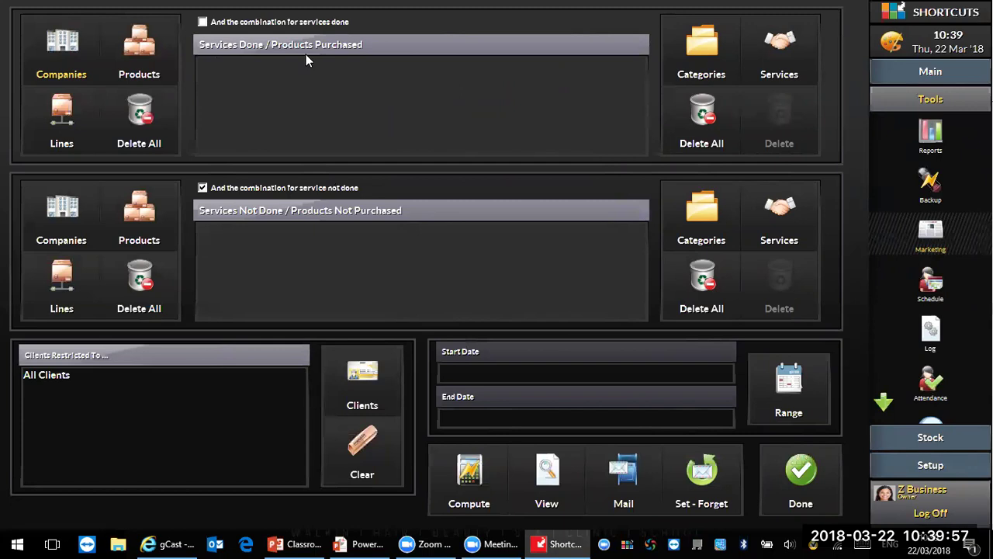
Step: Open the Companies selection and cancel it without choosing any
{"action": "left_click", "coordinate": [56, 46]}
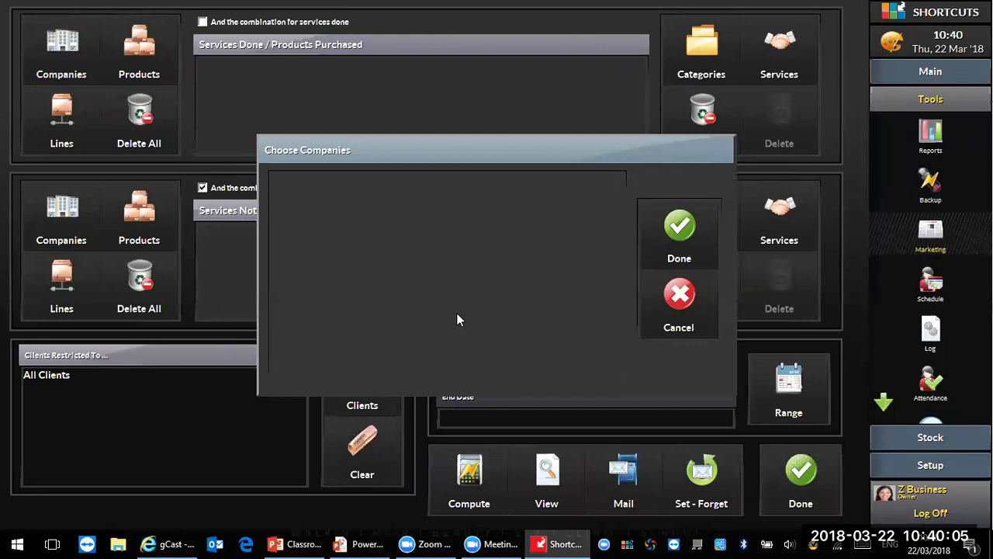
{"action": "left_click", "coordinate": [665, 324]}
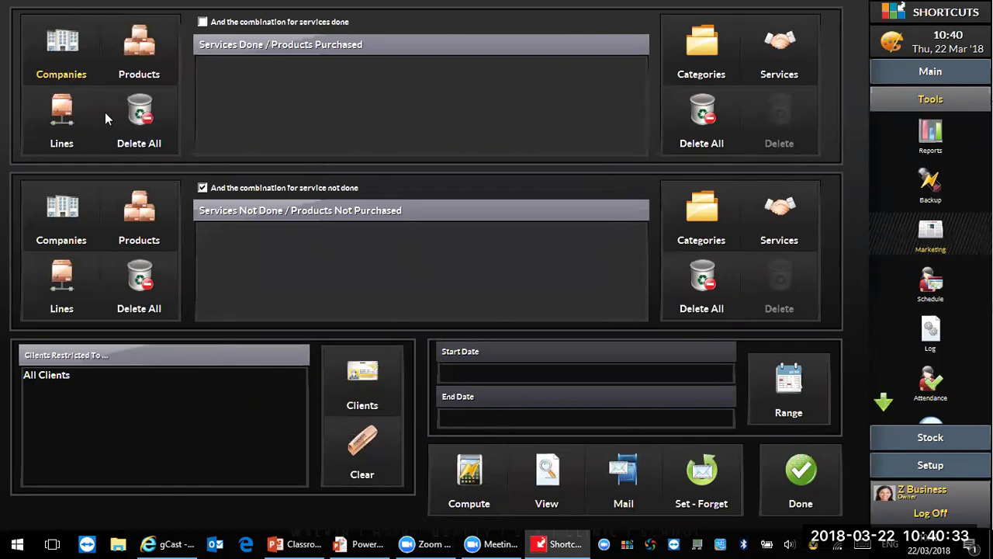
{"action": "left_click", "coordinate": [702, 47]}
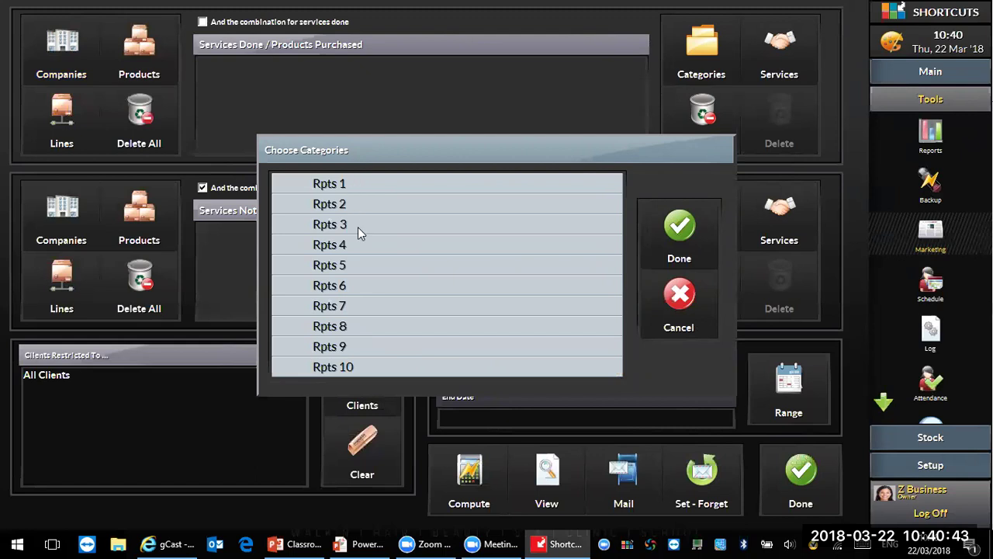
{"action": "left_click", "coordinate": [712, 308]}
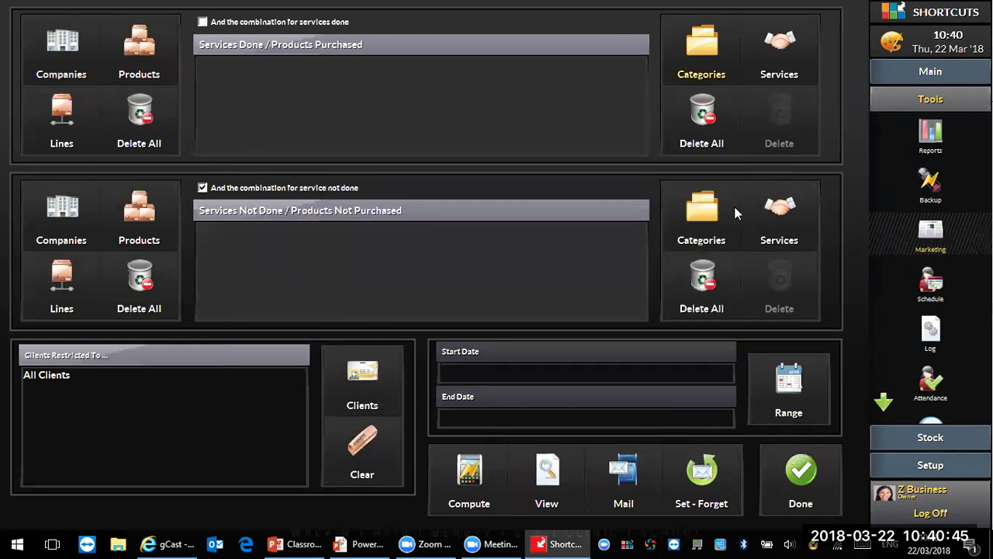
{"action": "left_click", "coordinate": [797, 43]}
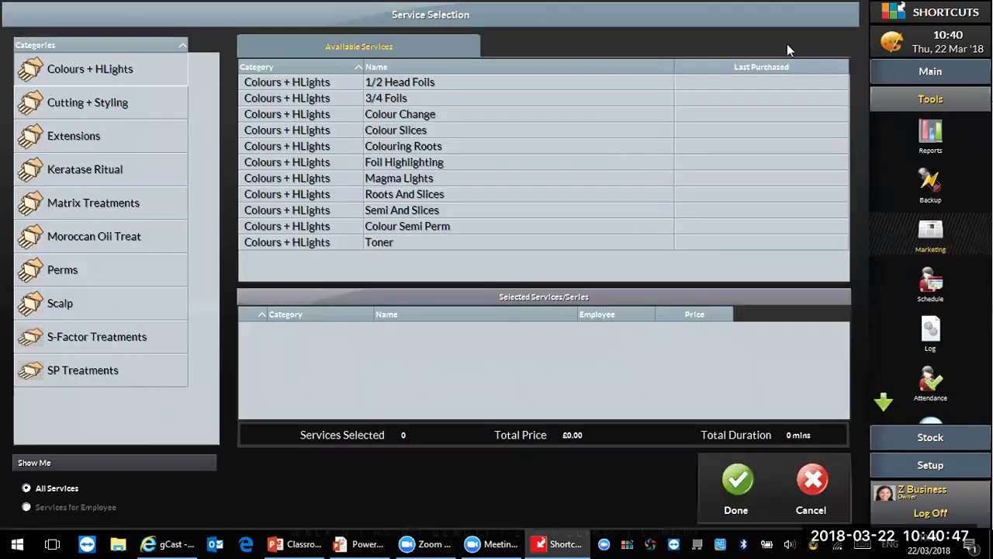
{"action": "left_click", "coordinate": [115, 134]}
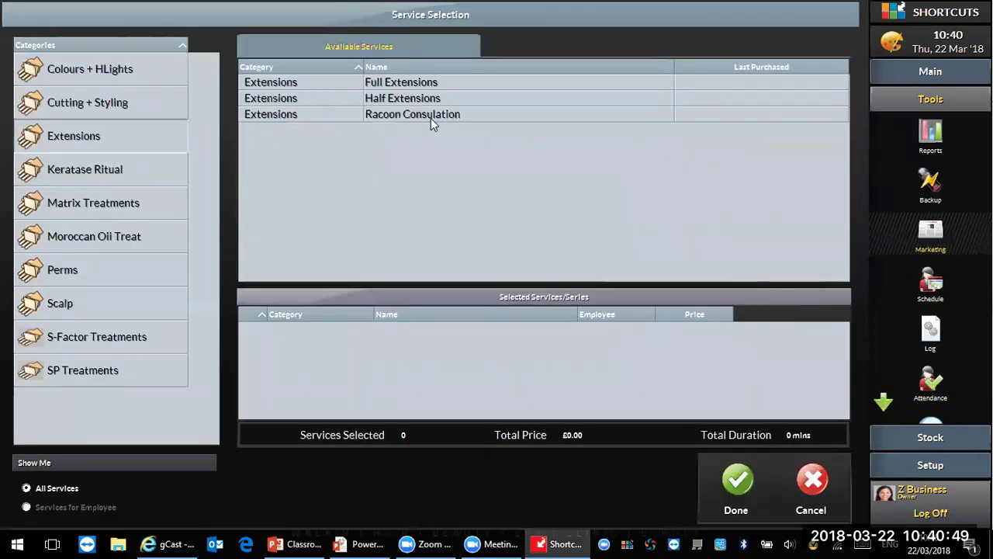
{"action": "double_click", "coordinate": [406, 82]}
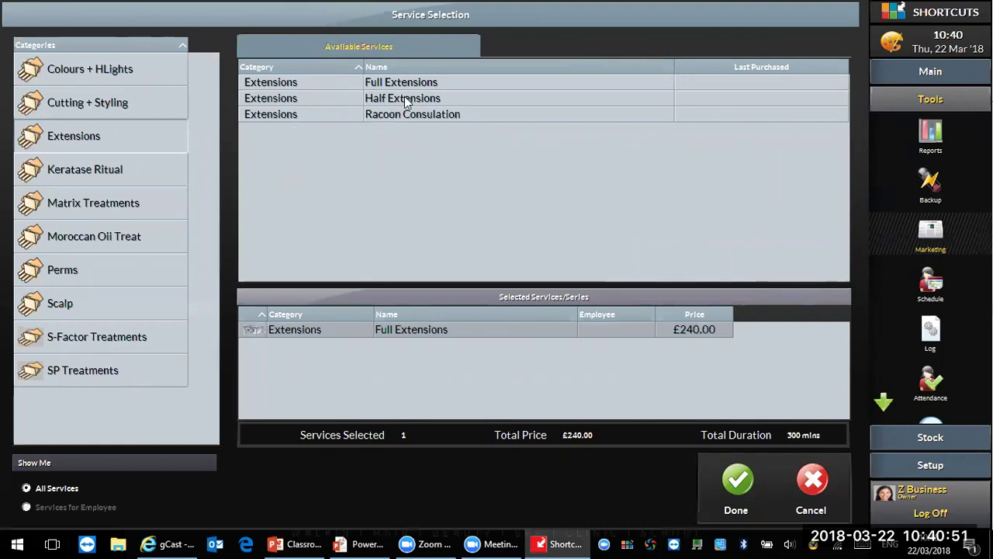
{"action": "double_click", "coordinate": [405, 98]}
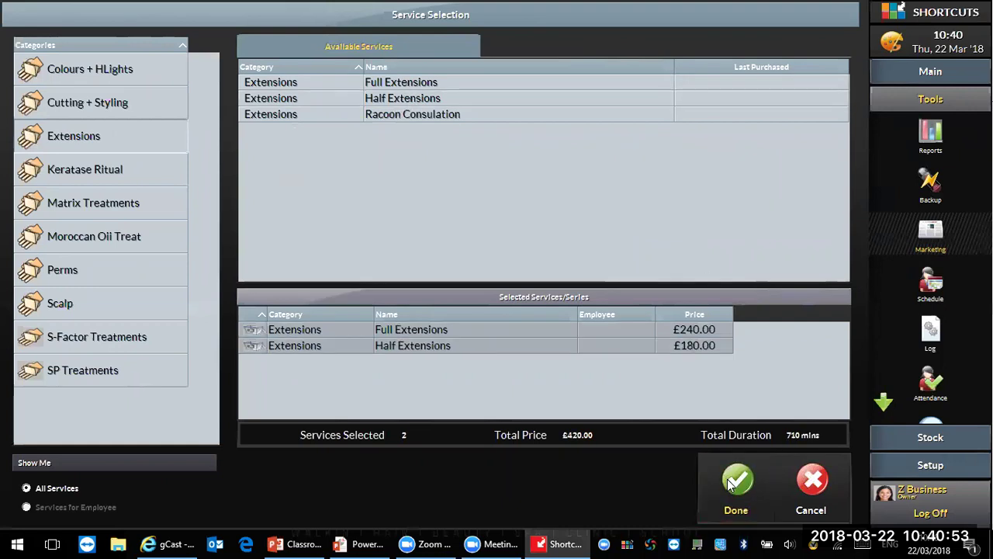
{"action": "left_click", "coordinate": [736, 481]}
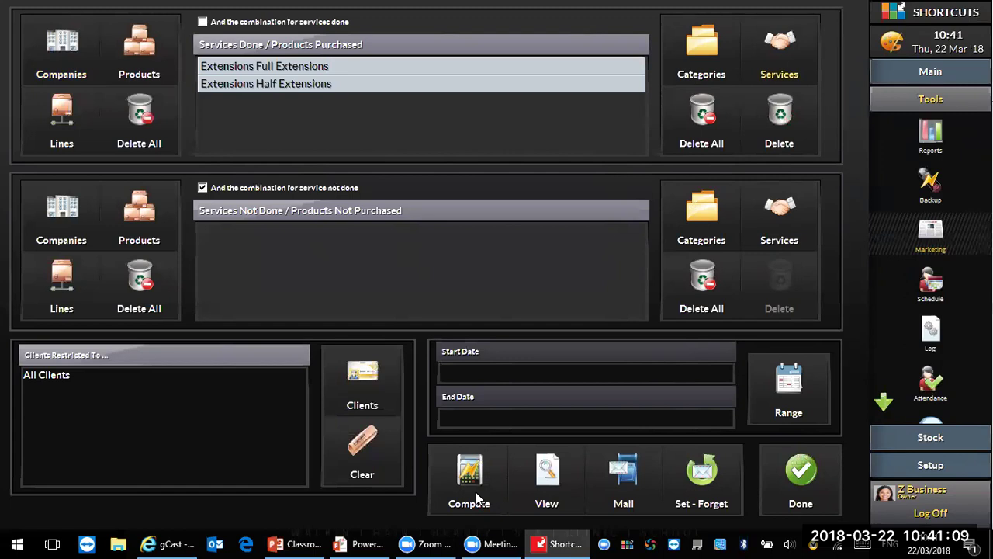
{"action": "left_click", "coordinate": [703, 109]}
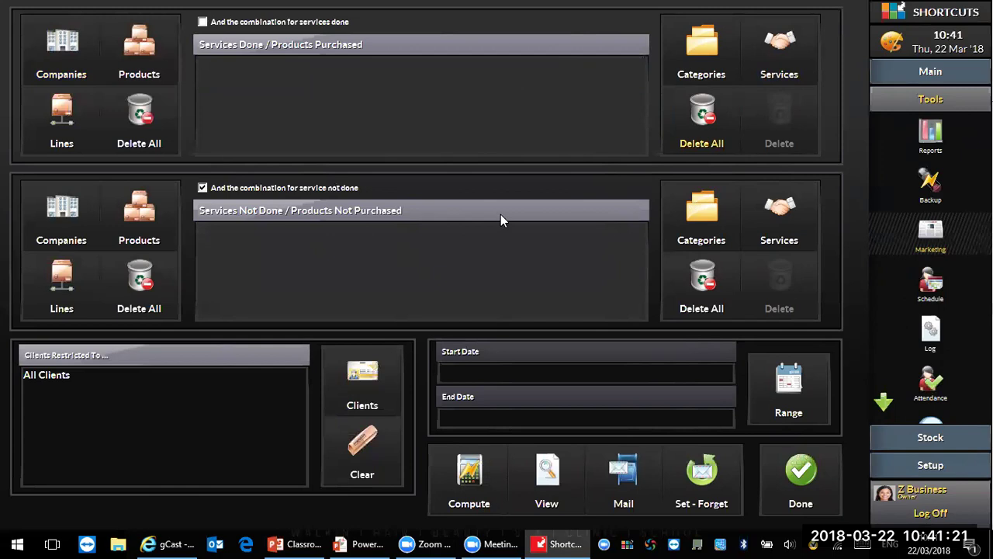
{"action": "left_click", "coordinate": [779, 48]}
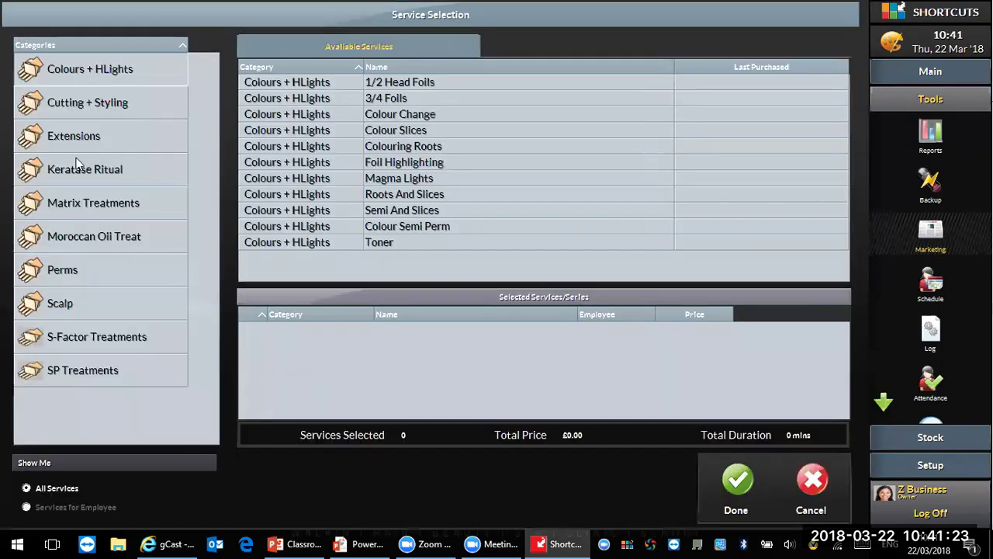
{"action": "left_click", "coordinate": [384, 82]}
{"action": "left_click", "coordinate": [390, 98]}
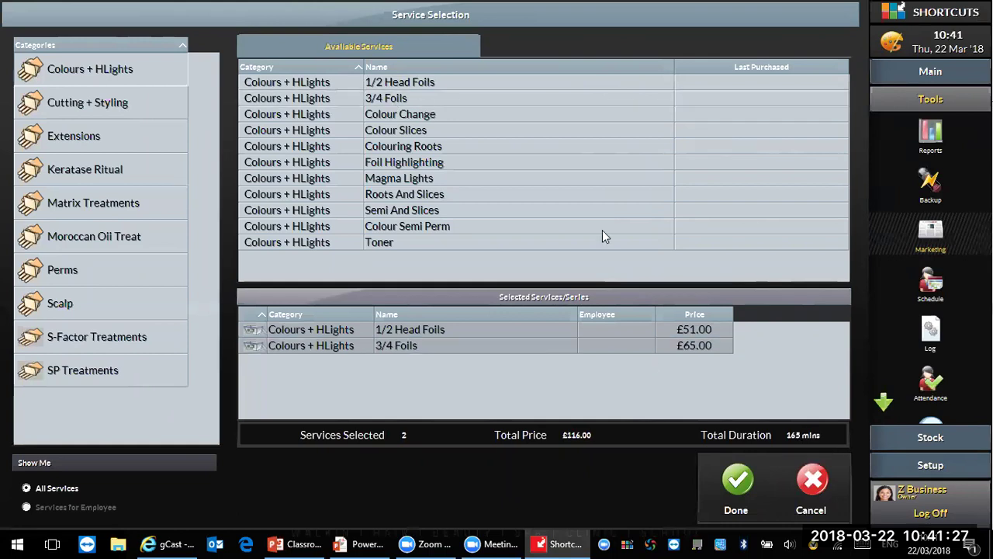
{"action": "left_click", "coordinate": [746, 483]}
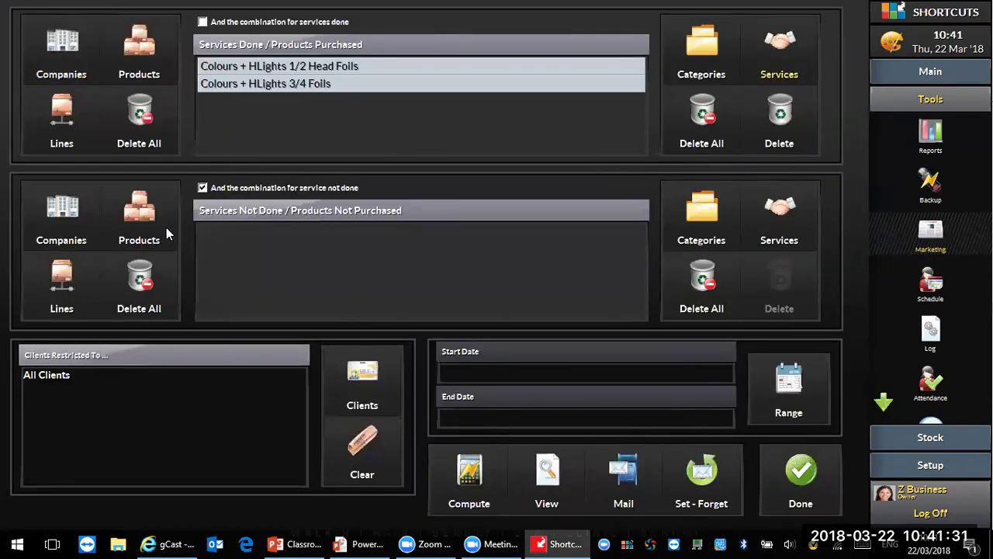
{"action": "left_click", "coordinate": [145, 218]}
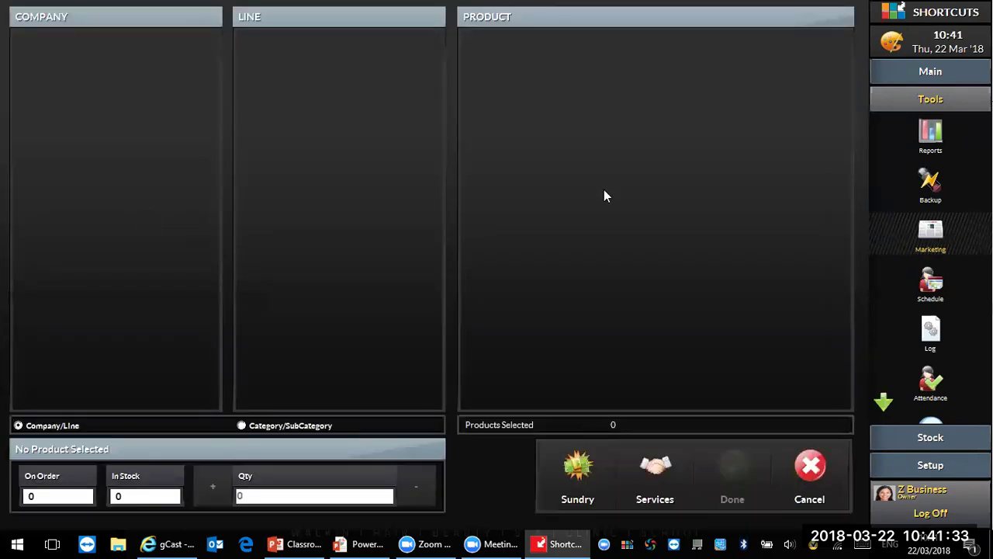
{"action": "left_click", "coordinate": [811, 470]}
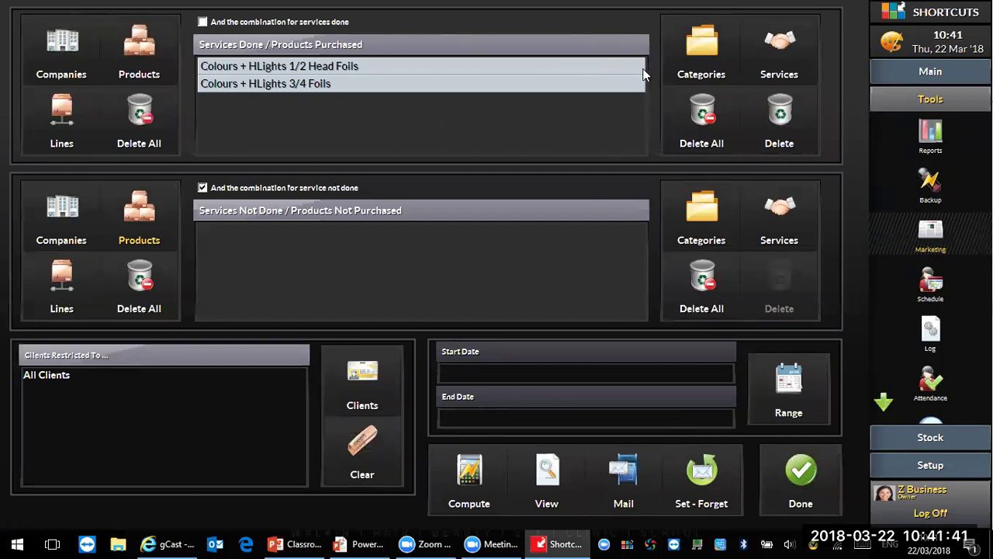
{"action": "left_click", "coordinate": [711, 96]}
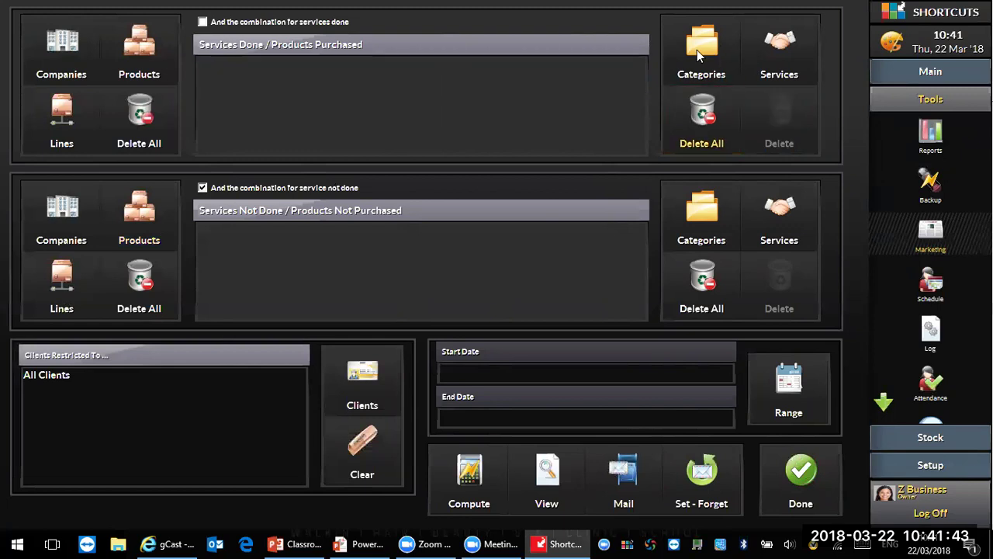
Step: Add Long Hair Wsh + Fnsh, Upgrade Cut + Finish, Upgrade Wash+Finish and Wash + Finish to Services Done
{"action": "left_click", "coordinate": [801, 49]}
{"action": "left_click", "coordinate": [126, 100]}
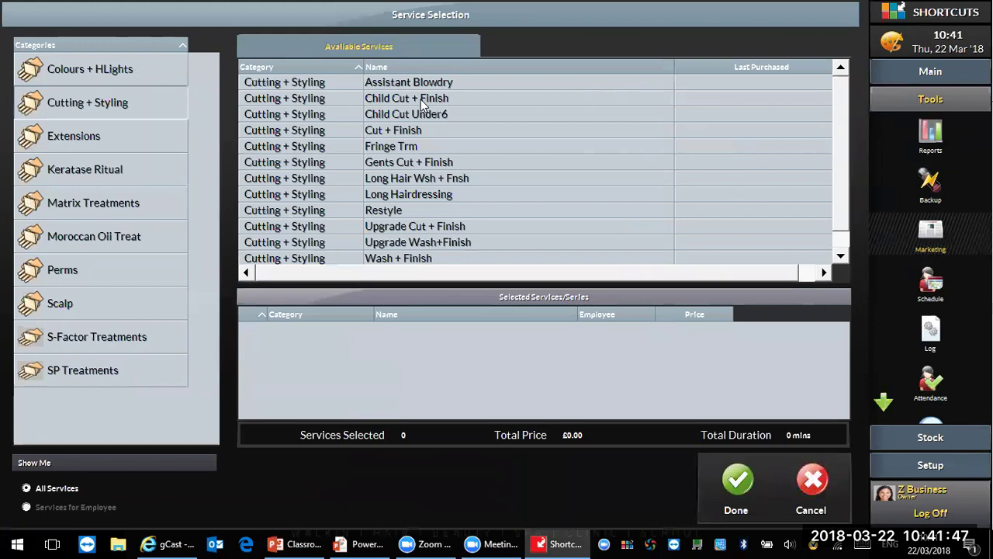
{"action": "double_click", "coordinate": [440, 181]}
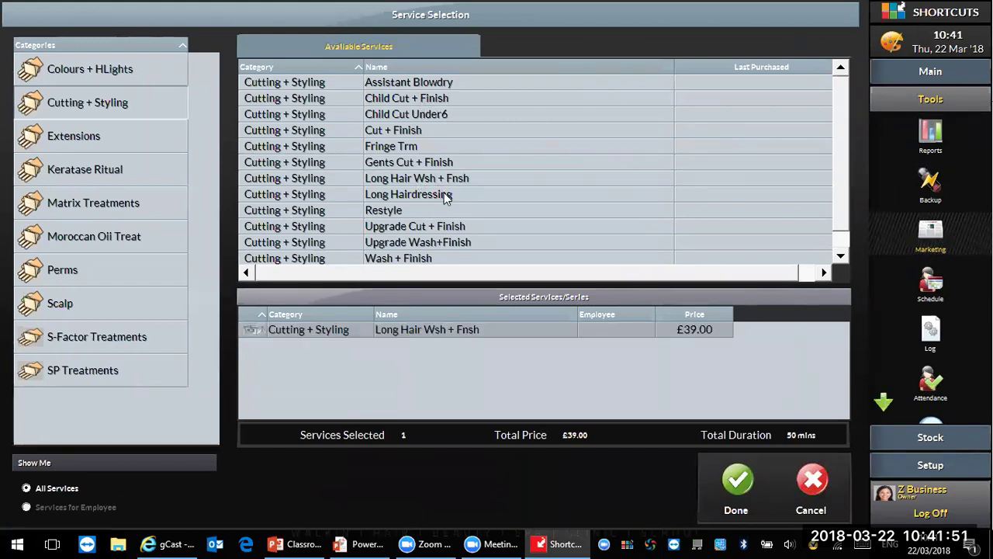
{"action": "double_click", "coordinate": [444, 225]}
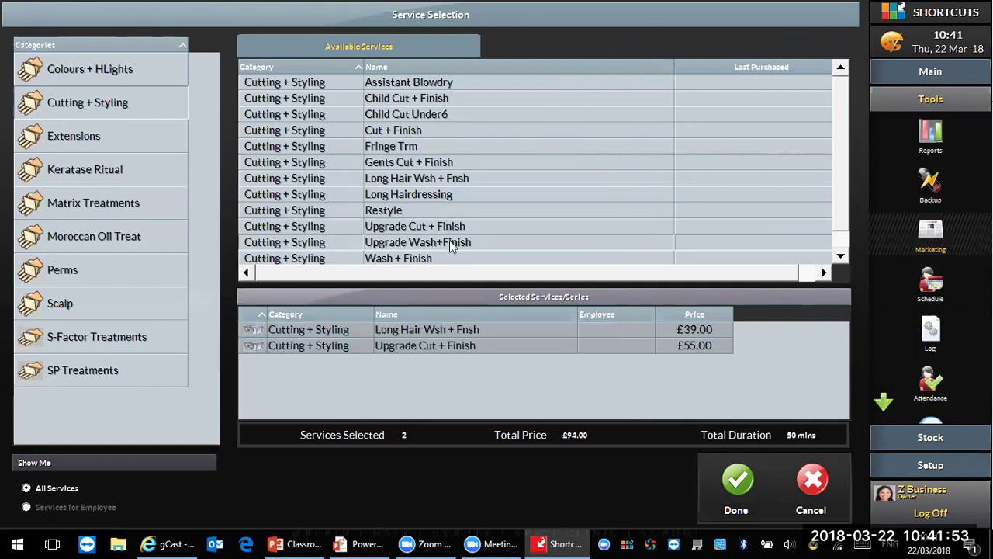
{"action": "double_click", "coordinate": [449, 241]}
{"action": "double_click", "coordinate": [435, 259]}
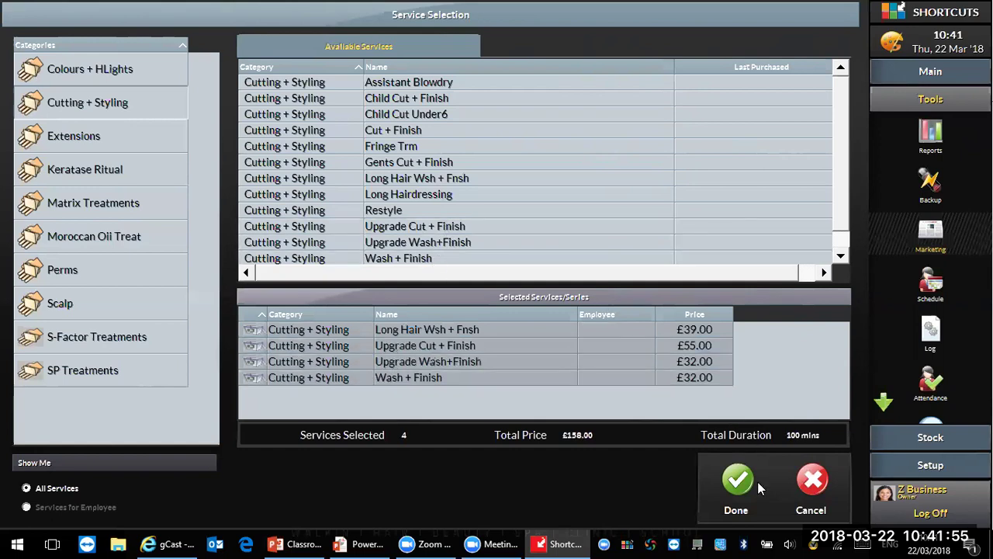
{"action": "left_click", "coordinate": [758, 481]}
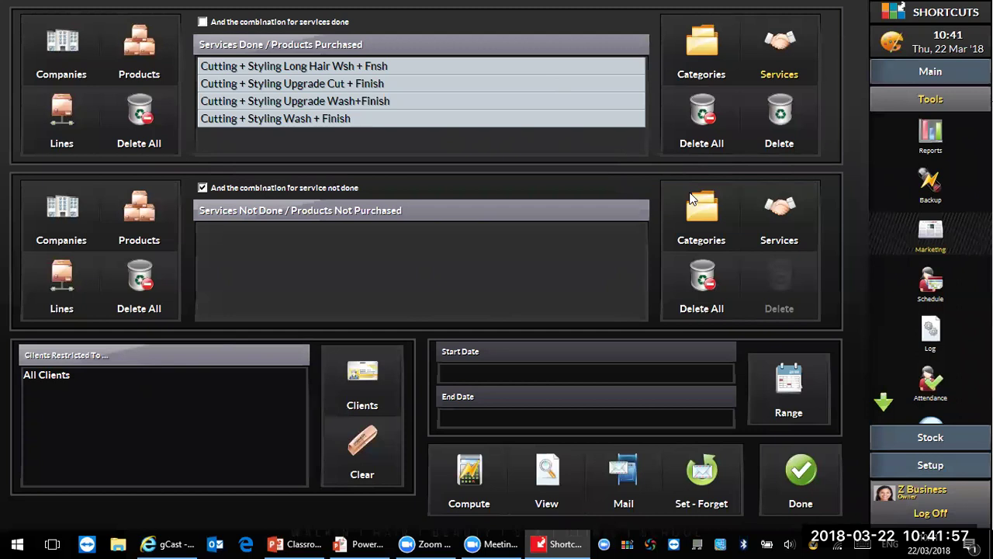
Step: Pick 1/2 Head Foils, 3/4 Foils, Foil Highlighting, Roots And Slices, Semi And Slices, Colour Semi Perm for Services Not Done
{"action": "left_click", "coordinate": [698, 205]}
{"action": "left_click", "coordinate": [697, 311]}
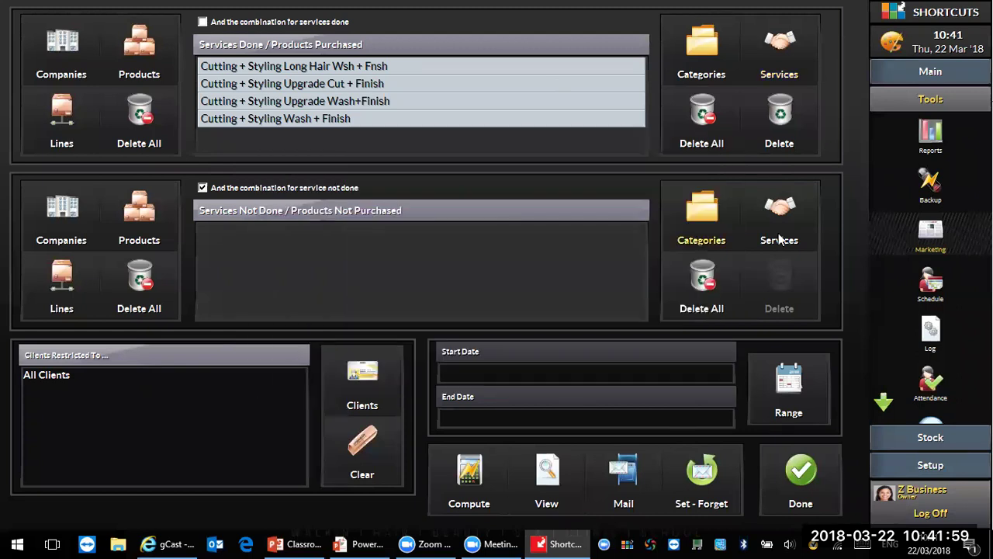
{"action": "left_click", "coordinate": [655, 206]}
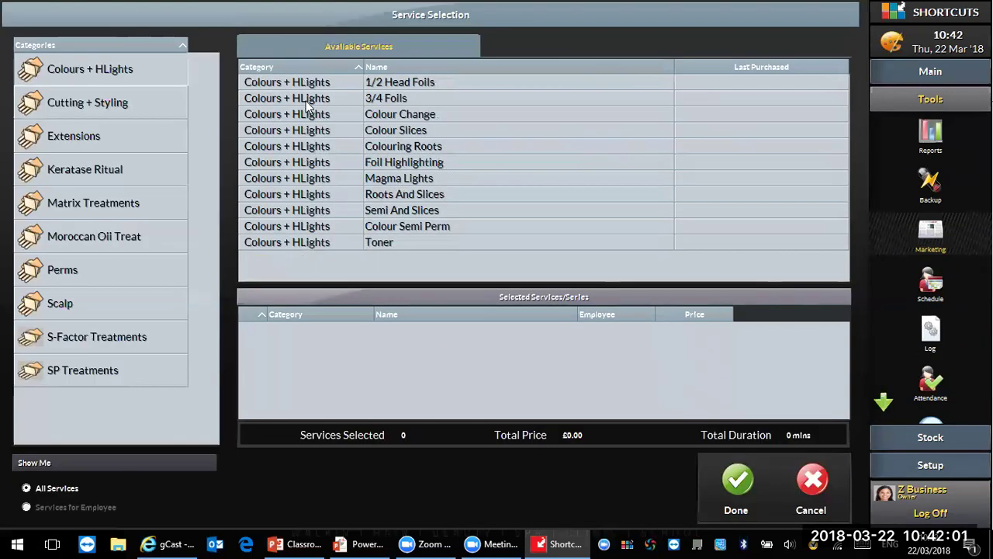
{"action": "left_click", "coordinate": [421, 84]}
{"action": "left_click", "coordinate": [414, 96]}
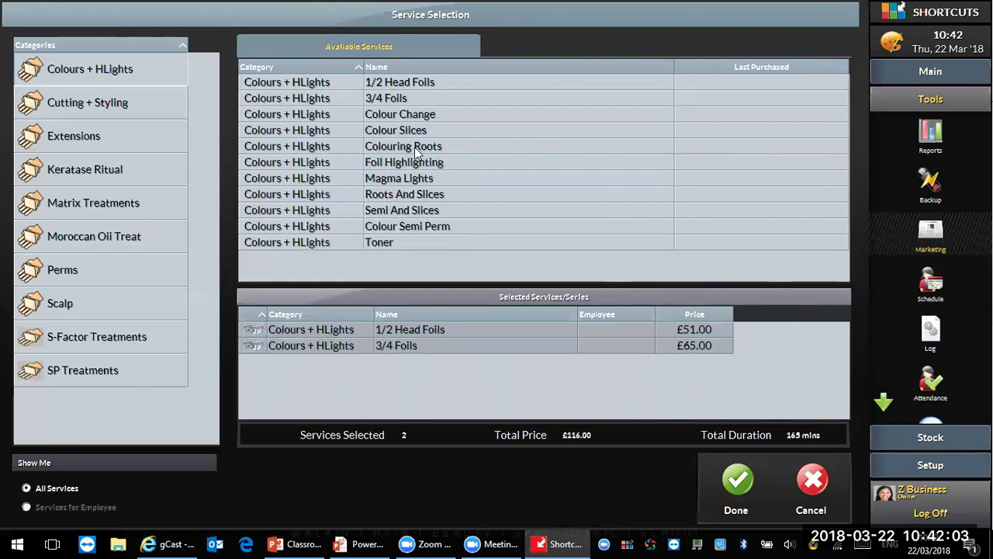
{"action": "left_click", "coordinate": [419, 164]}
{"action": "left_click", "coordinate": [429, 194]}
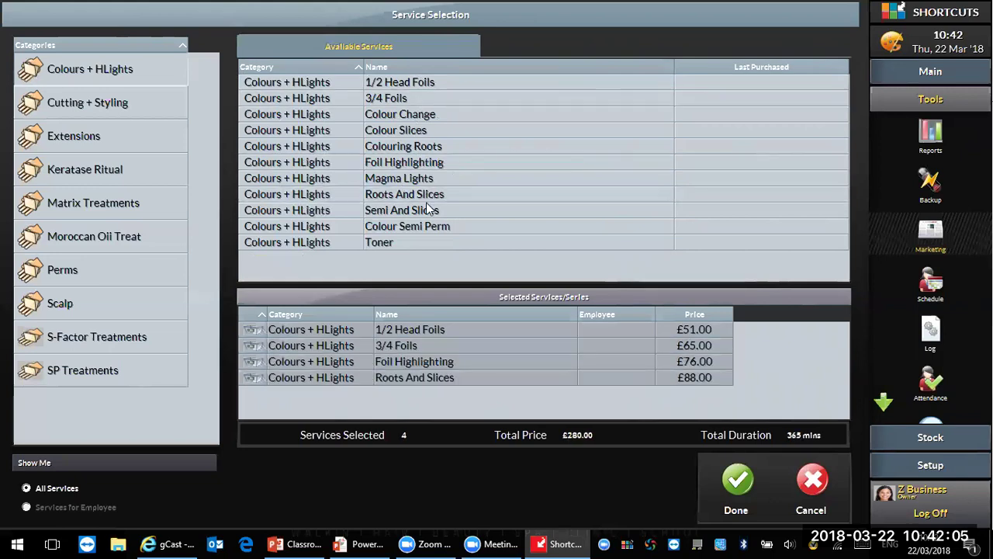
{"action": "left_click", "coordinate": [429, 211]}
{"action": "left_click", "coordinate": [429, 226]}
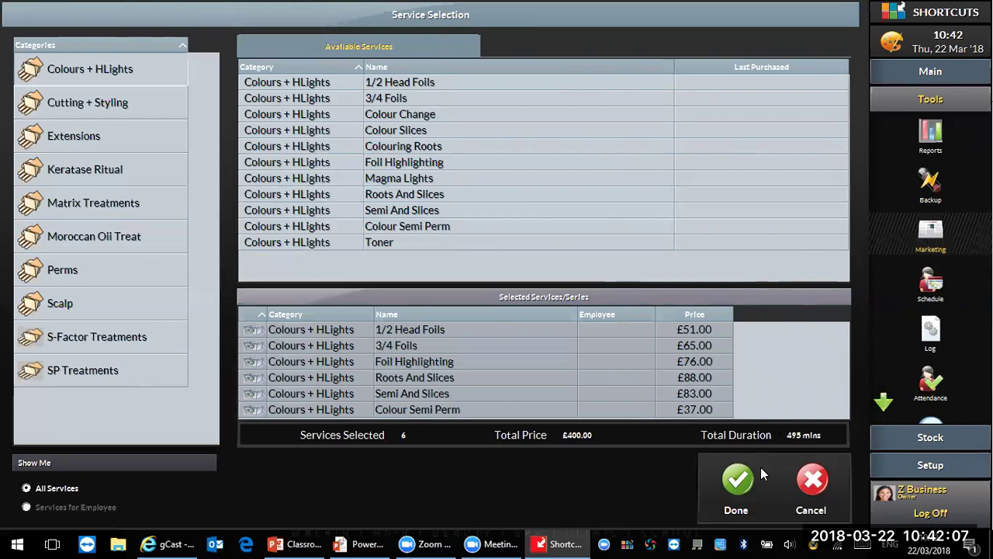
{"action": "left_click", "coordinate": [760, 467]}
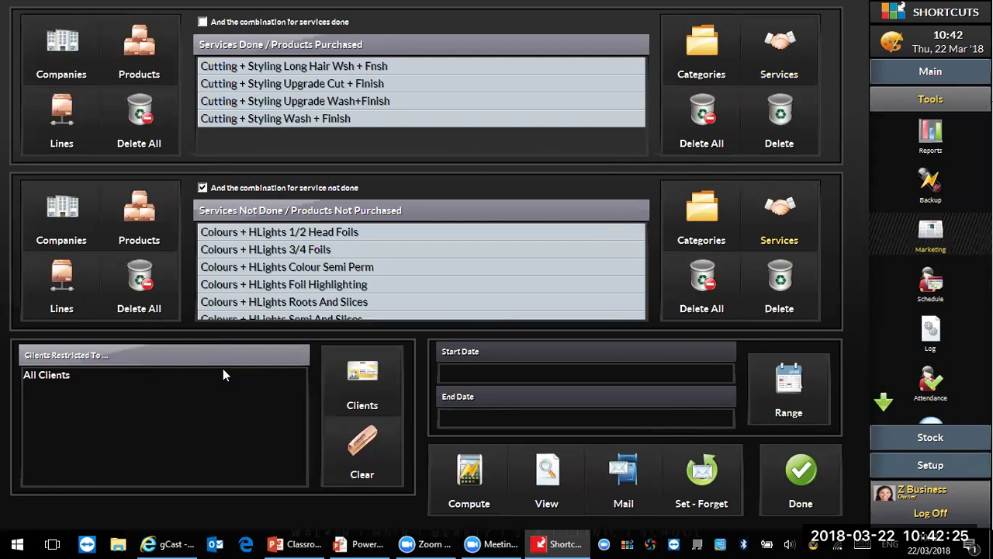
Step: Empty both service filter lists and try a 1 Jan–22 Mar 2018 date range
{"action": "left_click", "coordinate": [701, 108]}
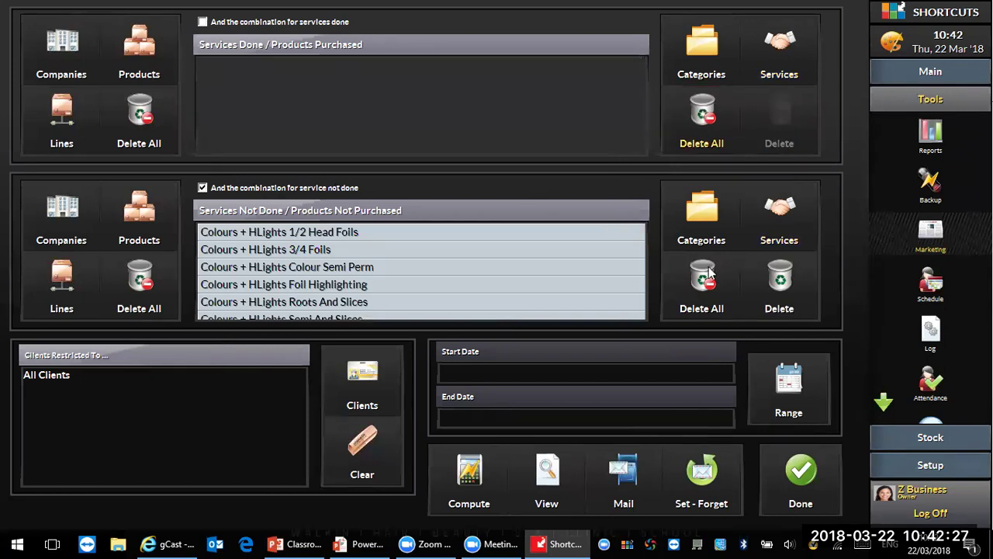
{"action": "left_click", "coordinate": [702, 275]}
{"action": "left_click", "coordinate": [785, 382]}
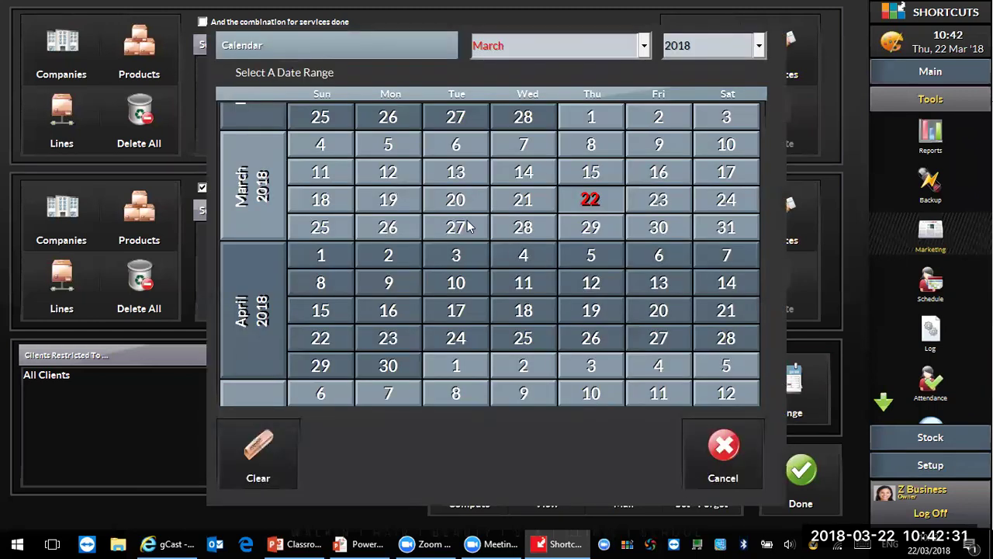
{"action": "left_click", "coordinate": [532, 51]}
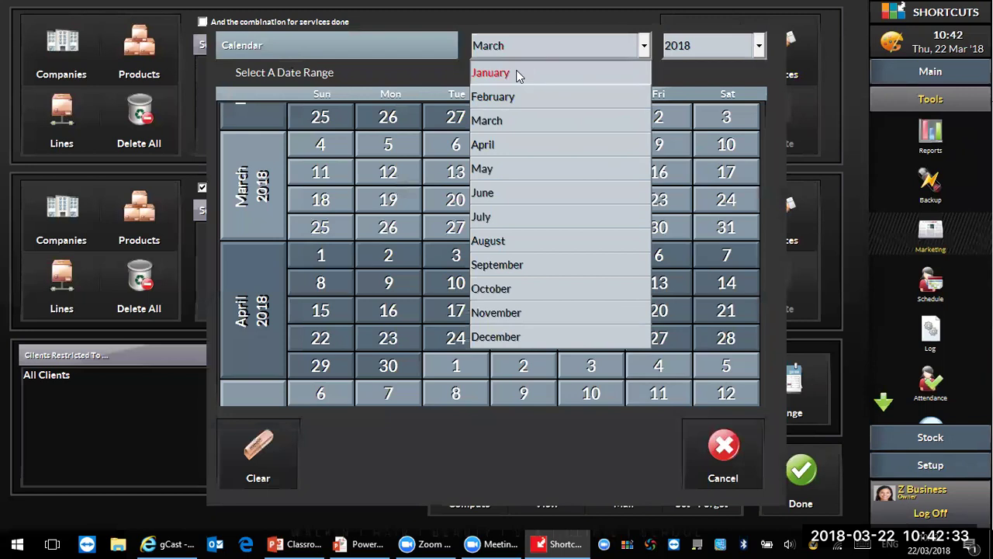
{"action": "left_click", "coordinate": [517, 74]}
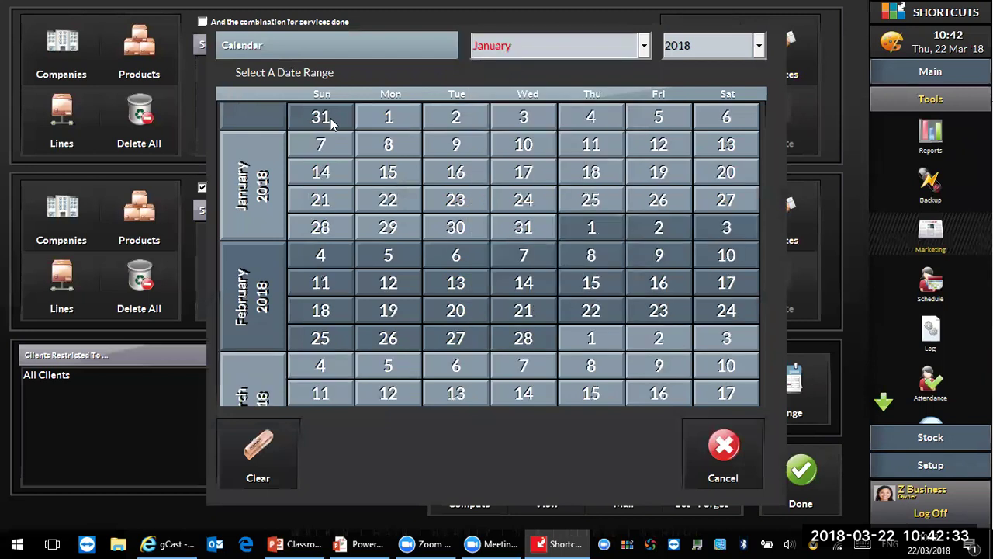
{"action": "left_click", "coordinate": [590, 48]}
{"action": "left_click", "coordinate": [537, 119]}
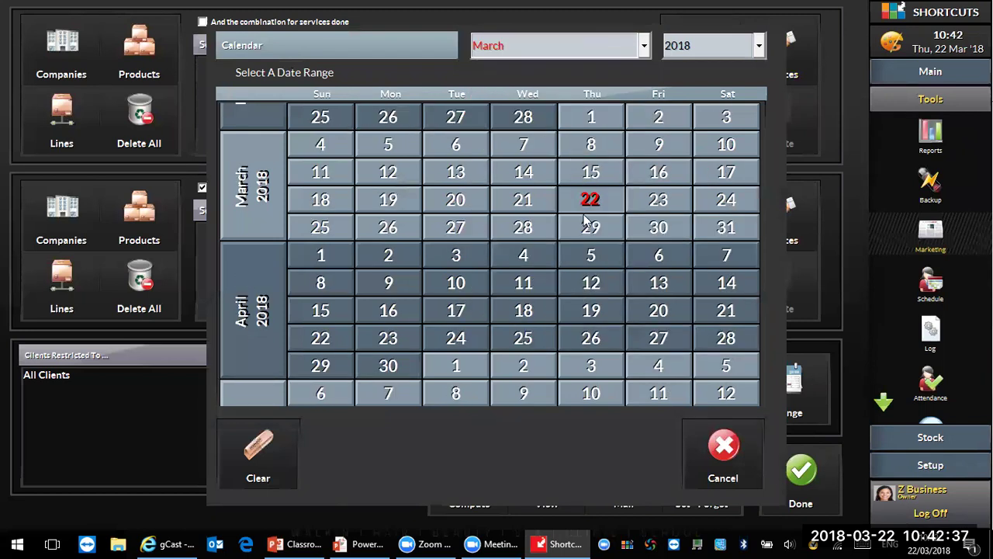
{"action": "left_click", "coordinate": [589, 201]}
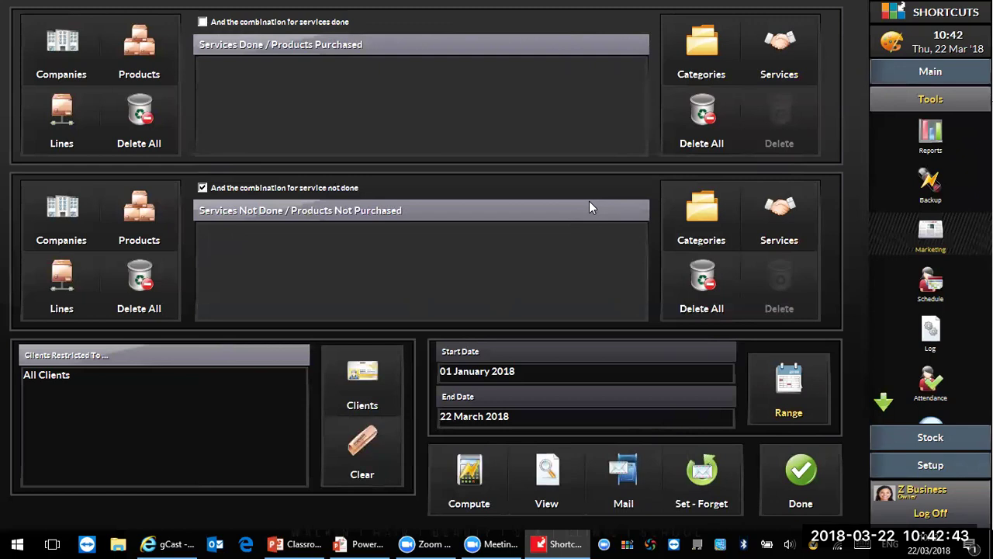
Step: Cancel the calendar so no date range is set, then bring up the Restrict Client options
{"action": "left_click", "coordinate": [764, 379]}
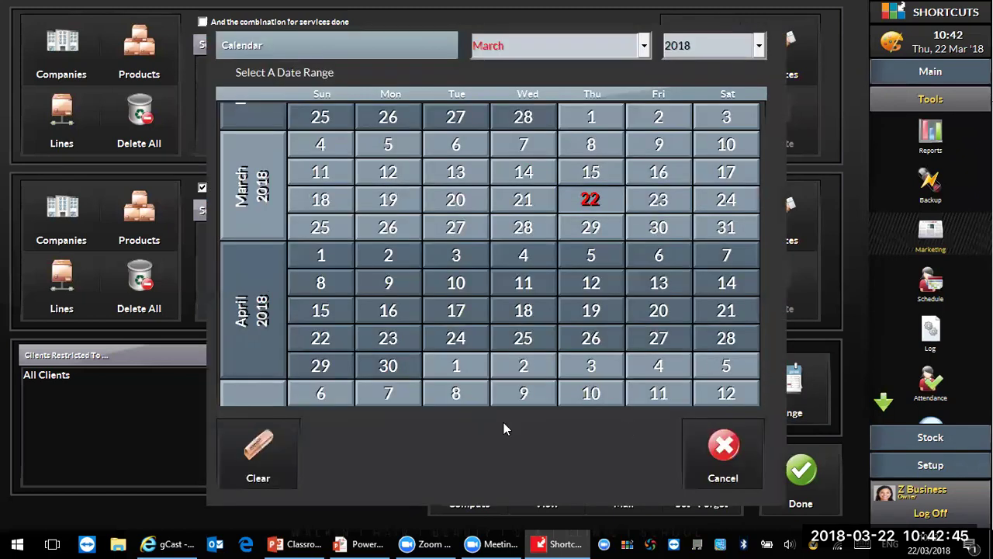
{"action": "left_click", "coordinate": [276, 457]}
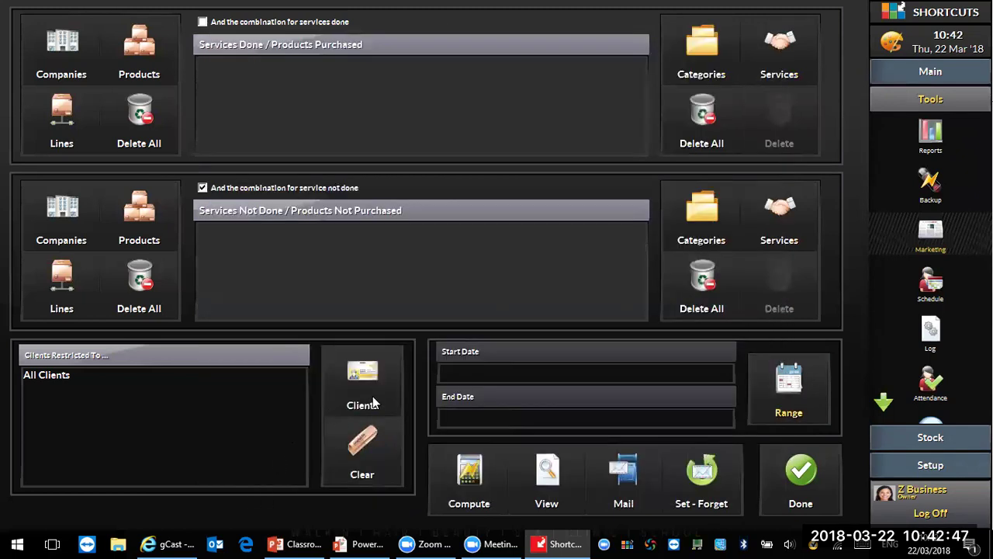
{"action": "left_click", "coordinate": [354, 382]}
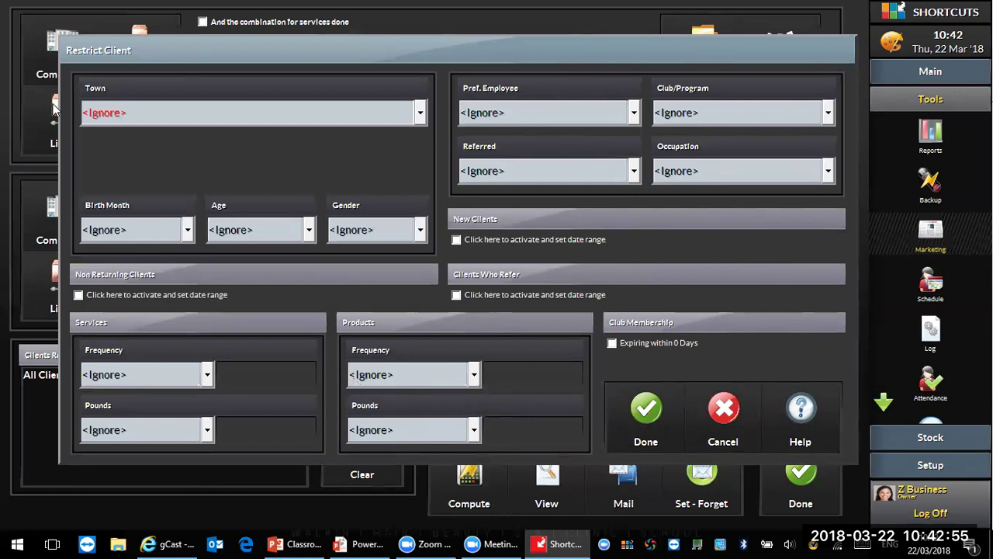
Step: Restrict clients to one preferred employee and Referred = Friend/Relative, leaving Town and Occupation at Ignore
{"action": "left_click", "coordinate": [90, 113]}
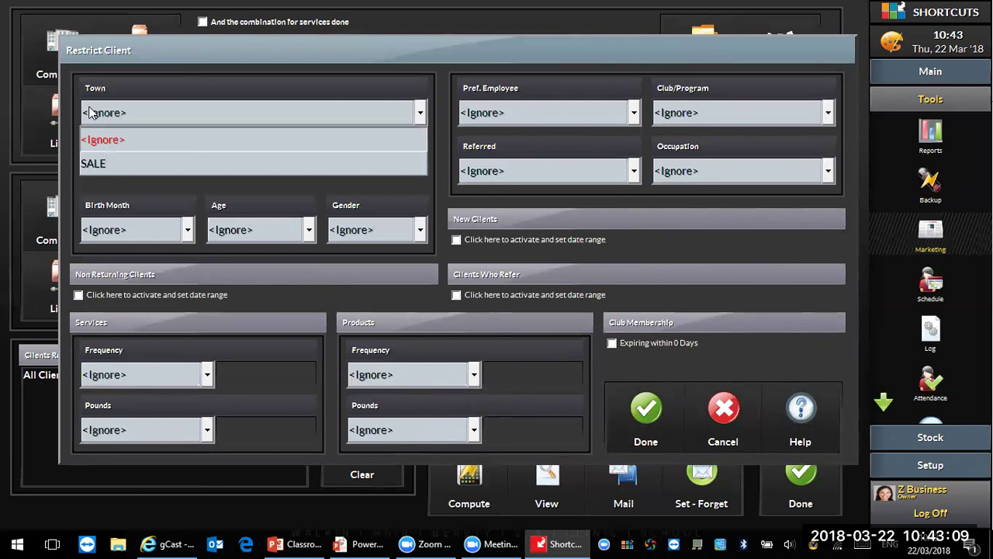
{"action": "left_click", "coordinate": [518, 109]}
{"action": "left_click", "coordinate": [518, 110]}
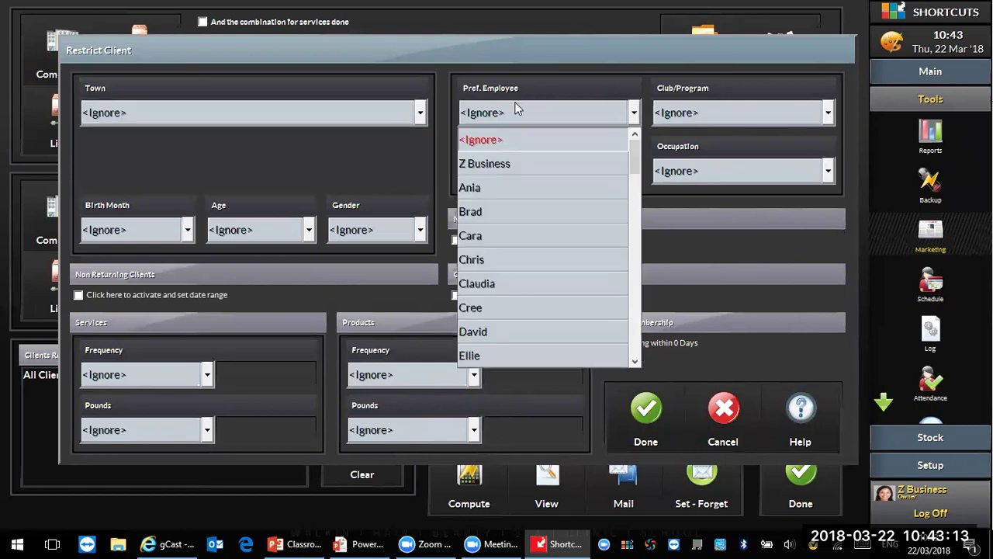
{"action": "left_click", "coordinate": [485, 237]}
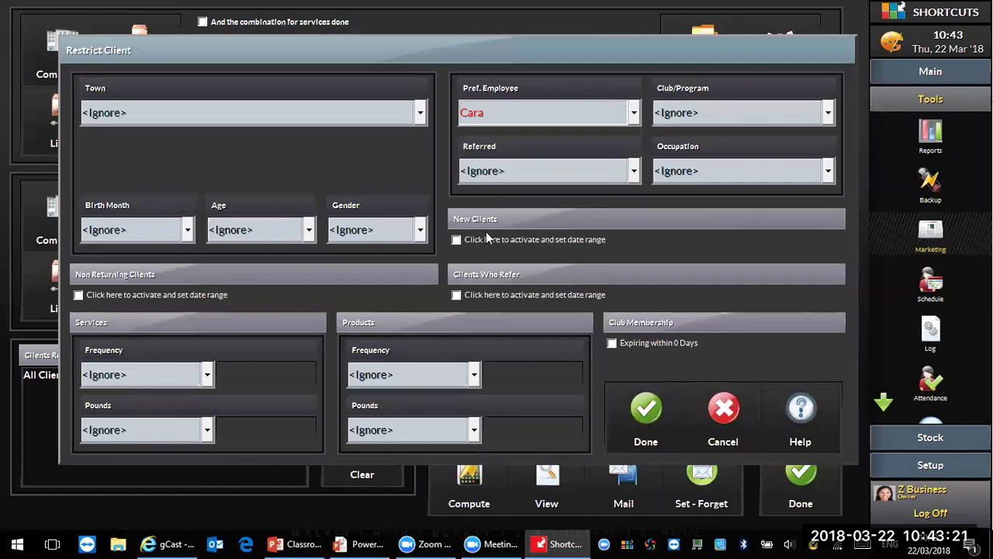
{"action": "left_click", "coordinate": [485, 233]}
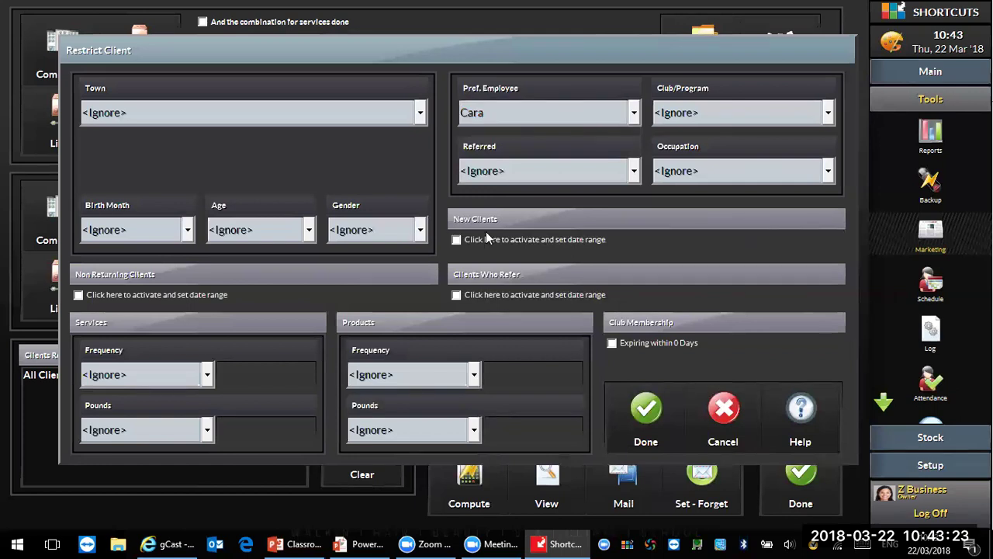
{"action": "left_click", "coordinate": [610, 181]}
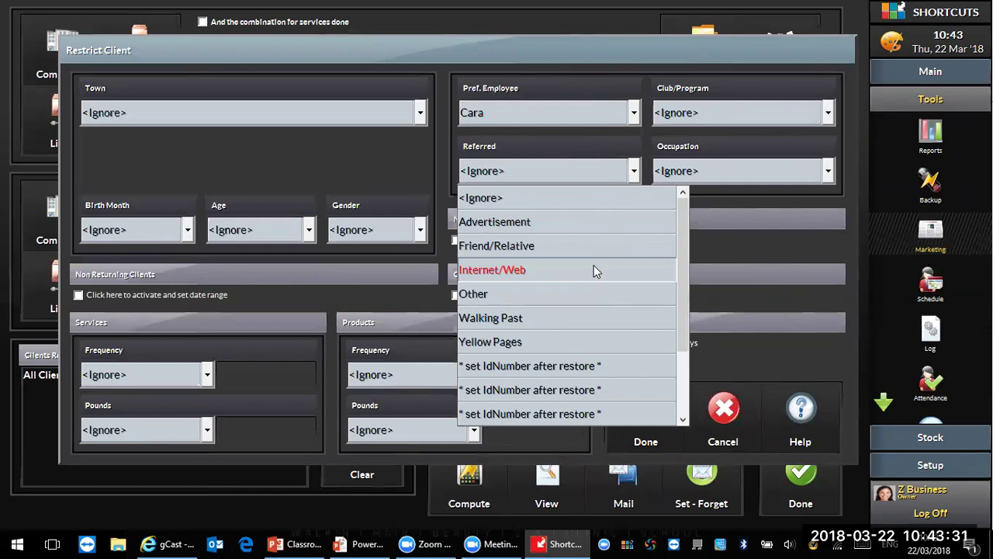
{"action": "left_click", "coordinate": [553, 245]}
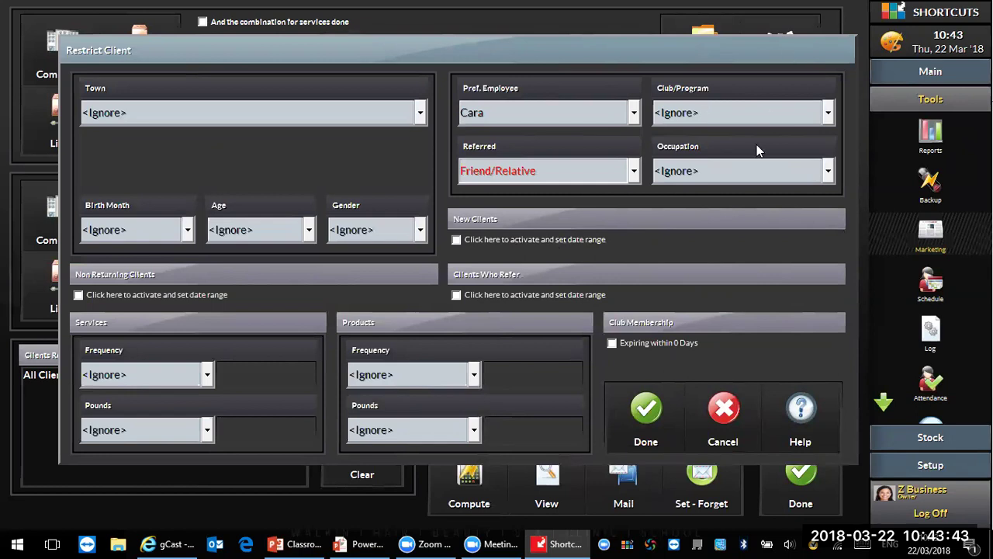
{"action": "left_click", "coordinate": [760, 173]}
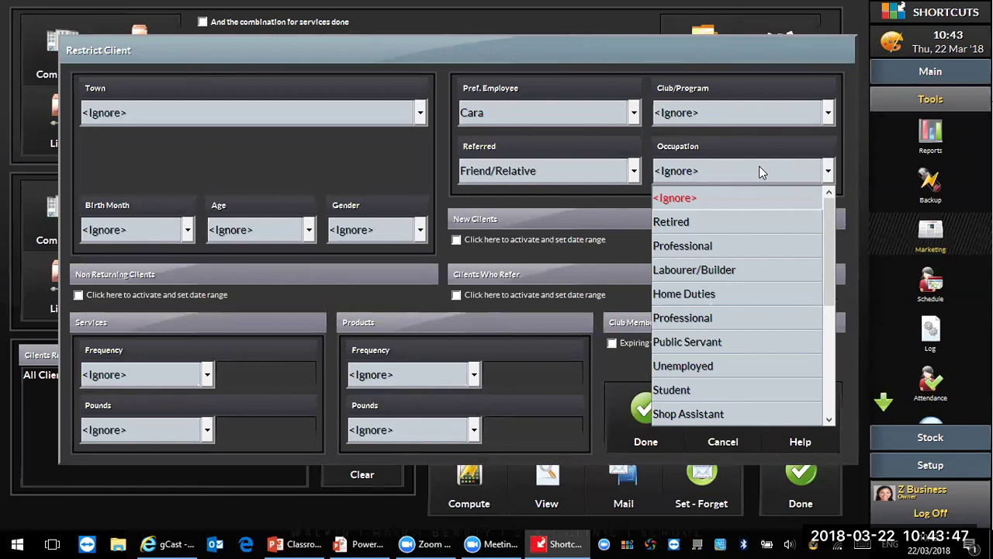
{"action": "left_click", "coordinate": [782, 145]}
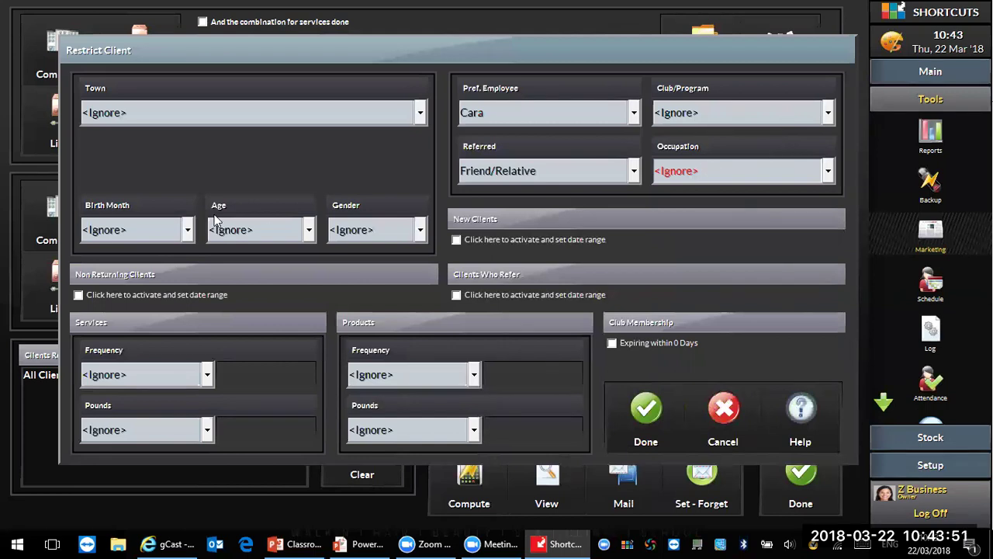
{"action": "left_click", "coordinate": [419, 222]}
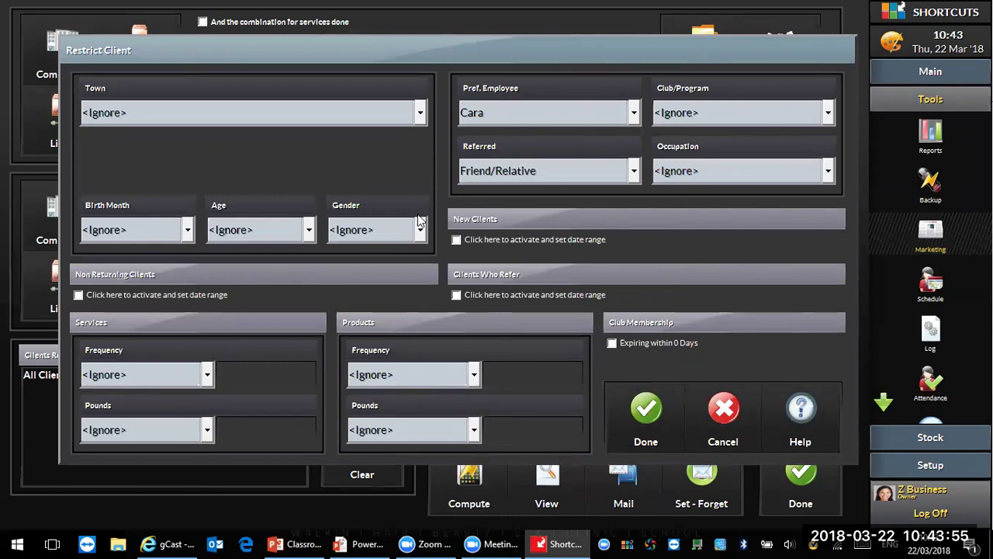
{"action": "left_click", "coordinate": [137, 221]}
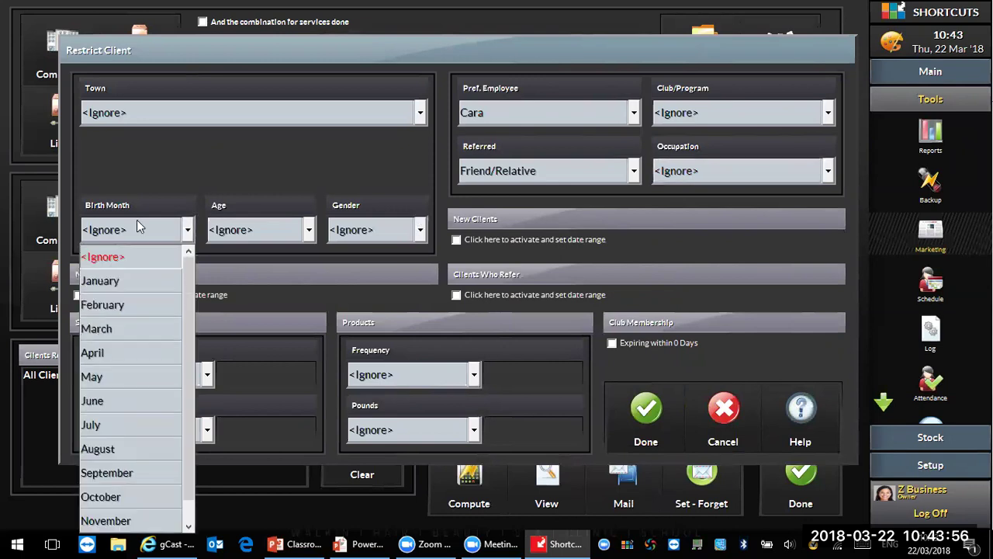
{"action": "left_click", "coordinate": [518, 230]}
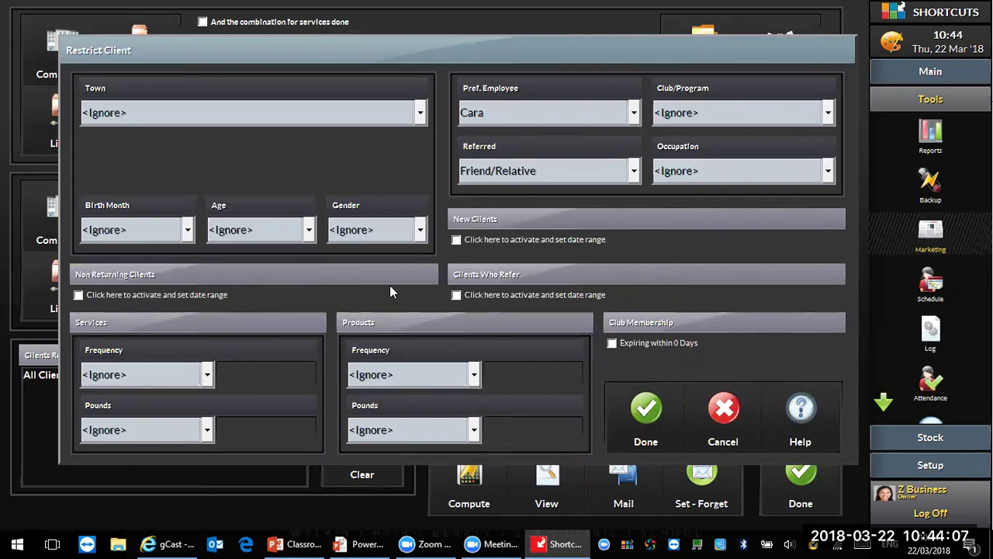
{"action": "left_click", "coordinate": [368, 230]}
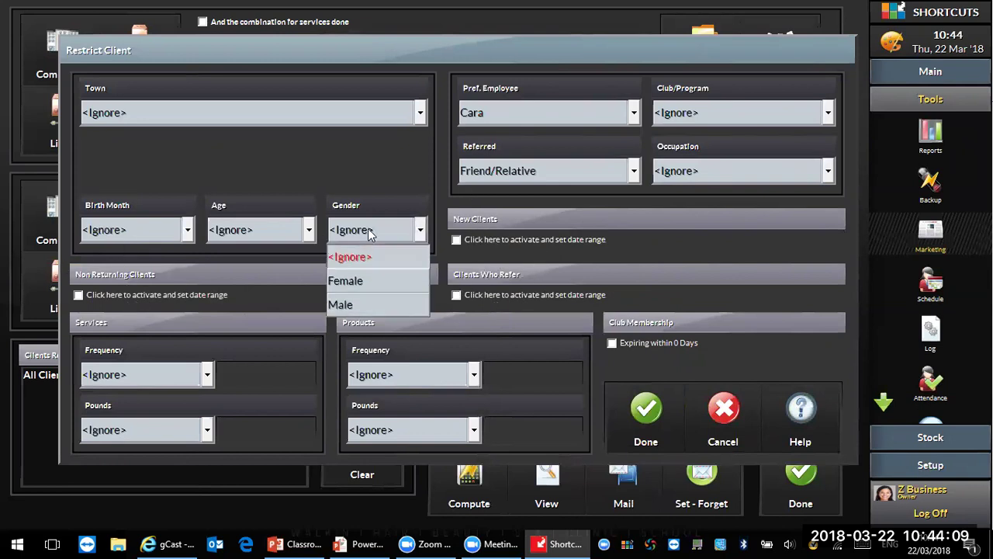
{"action": "left_click", "coordinate": [263, 225]}
{"action": "left_click", "coordinate": [263, 225]}
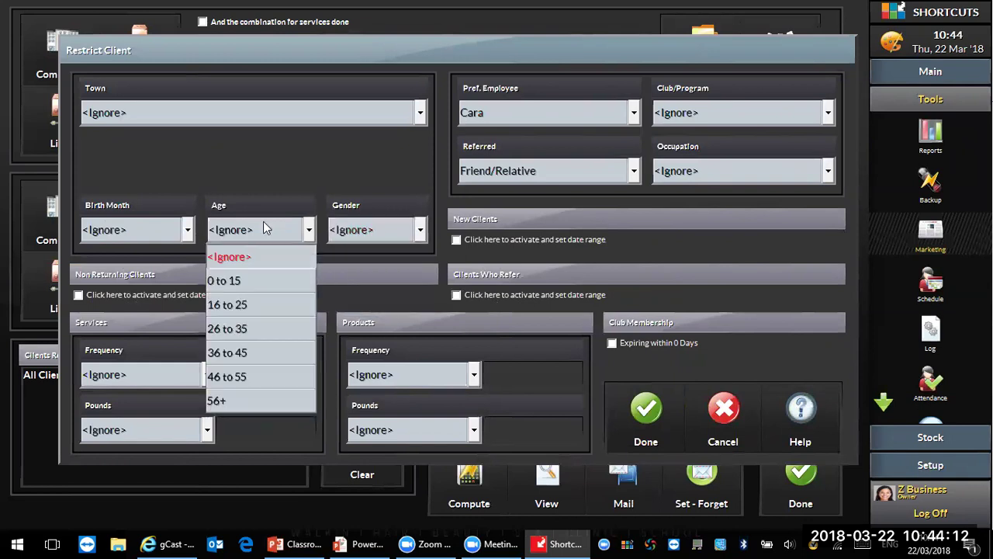
{"action": "left_click", "coordinate": [282, 165]}
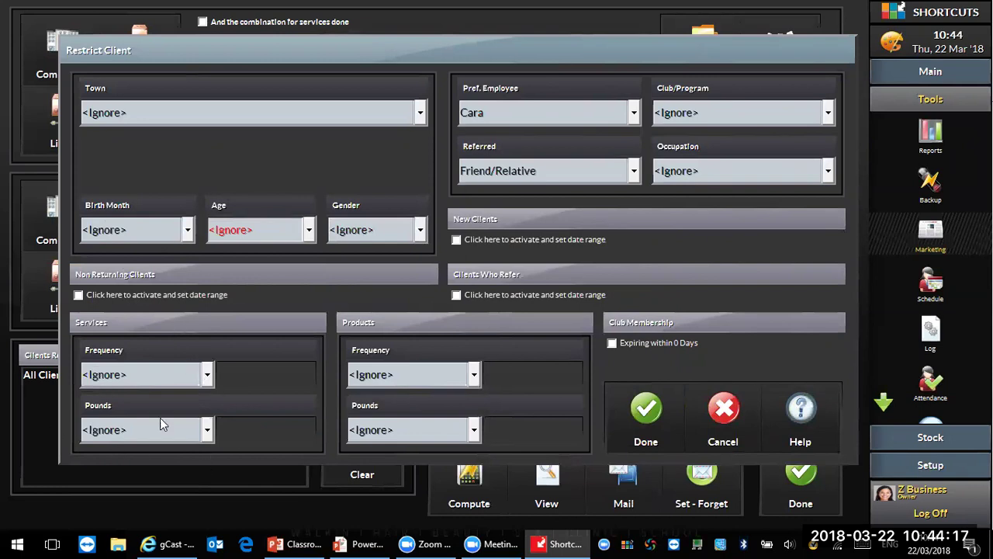
{"action": "left_click", "coordinate": [149, 373]}
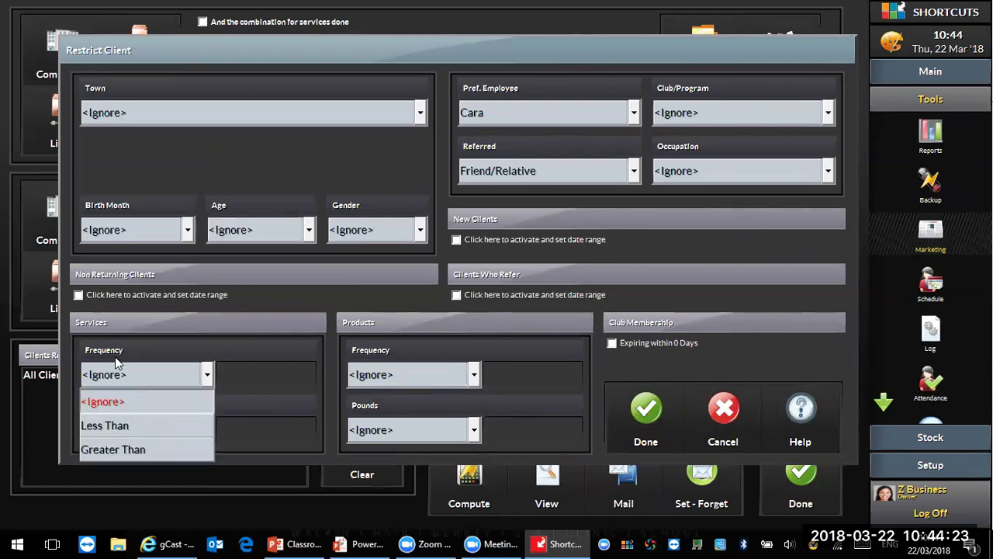
Step: Require Services Frequency greater than 50 and service spend greater than £1000, then apply the restrictions
{"action": "left_click", "coordinate": [124, 450]}
{"action": "left_click", "coordinate": [276, 379]}
{"action": "type", "text": "50"}
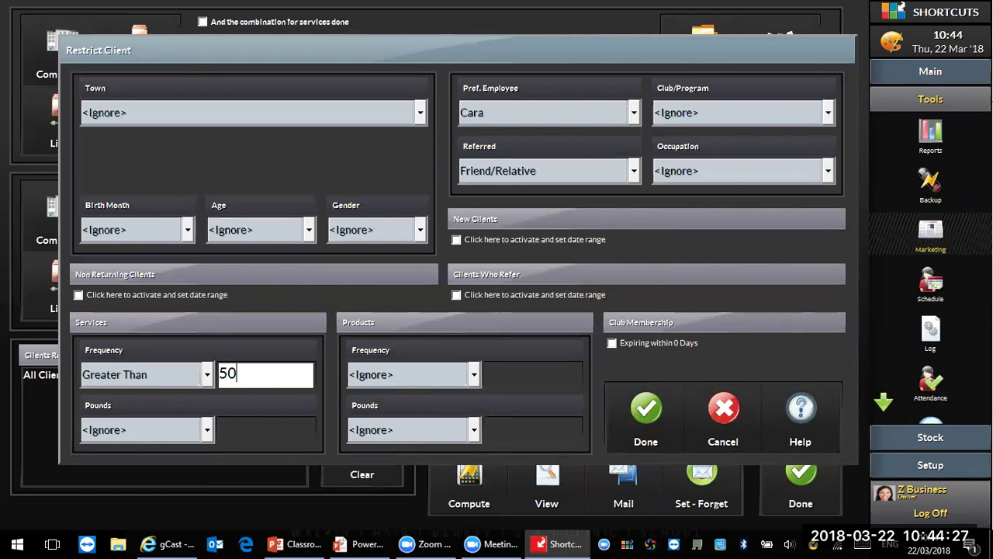
{"action": "left_click", "coordinate": [197, 440]}
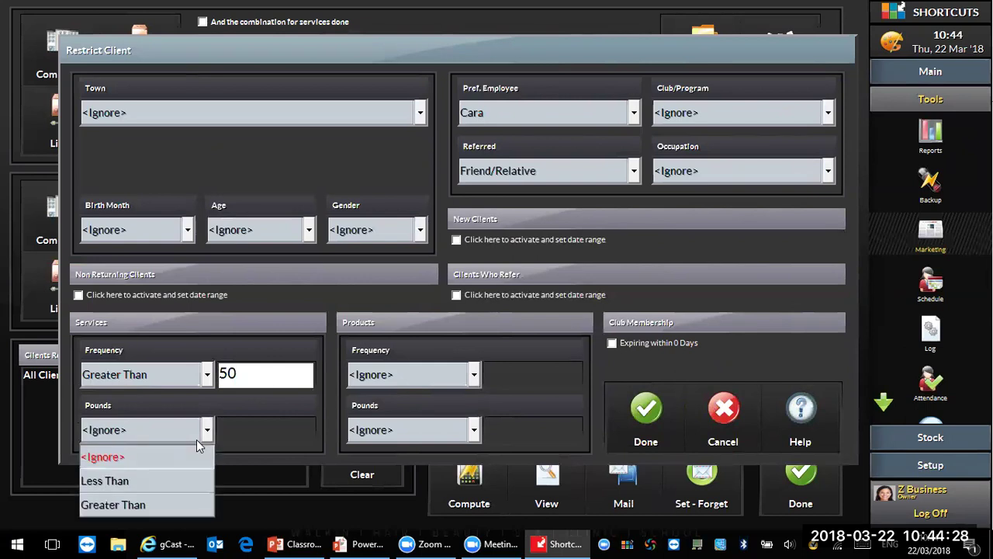
{"action": "left_click", "coordinate": [188, 512]}
{"action": "left_click", "coordinate": [272, 435]}
{"action": "type", "text": "1000"}
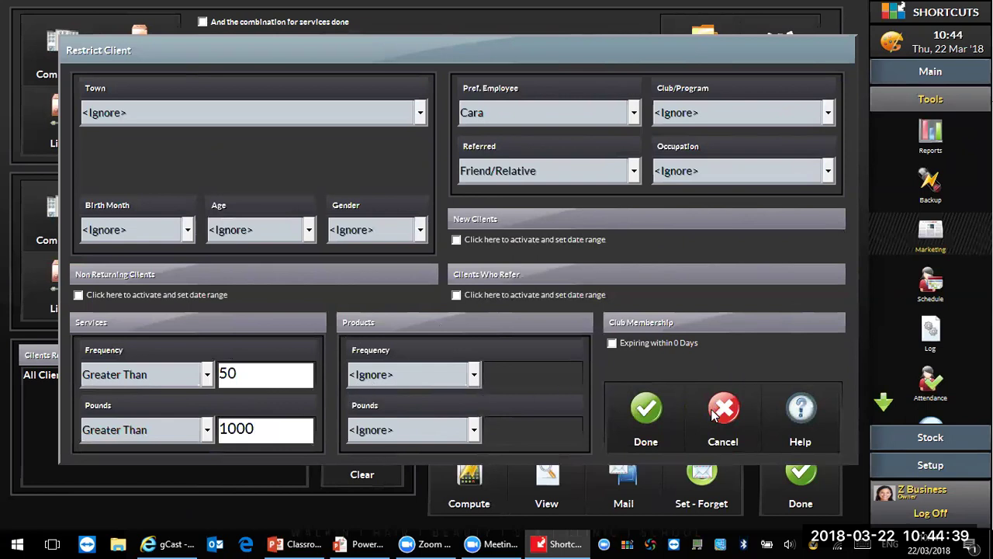
{"action": "left_click", "coordinate": [622, 401]}
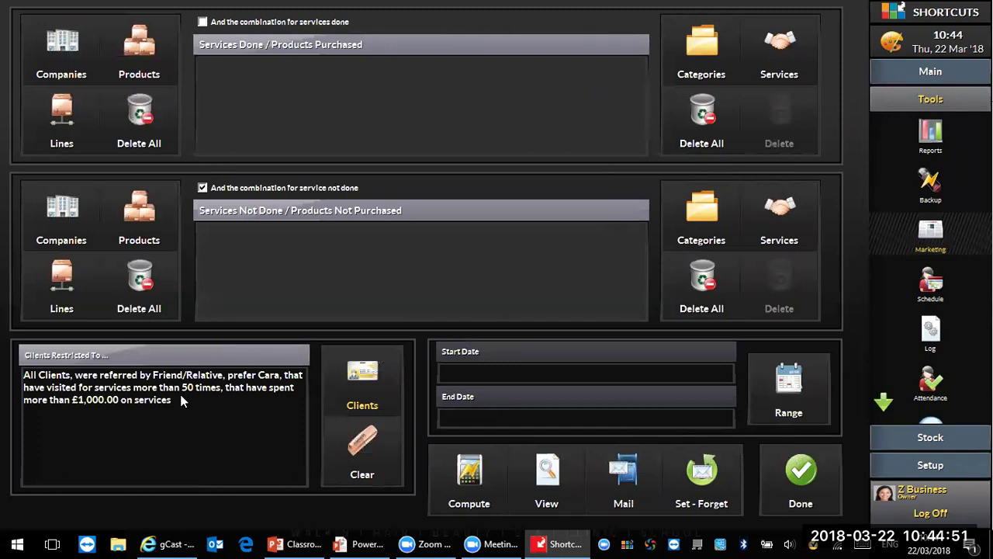
Step: Reset restrictions to All Clients and compute the marketing list of 2060 clients
{"action": "left_click", "coordinate": [380, 458]}
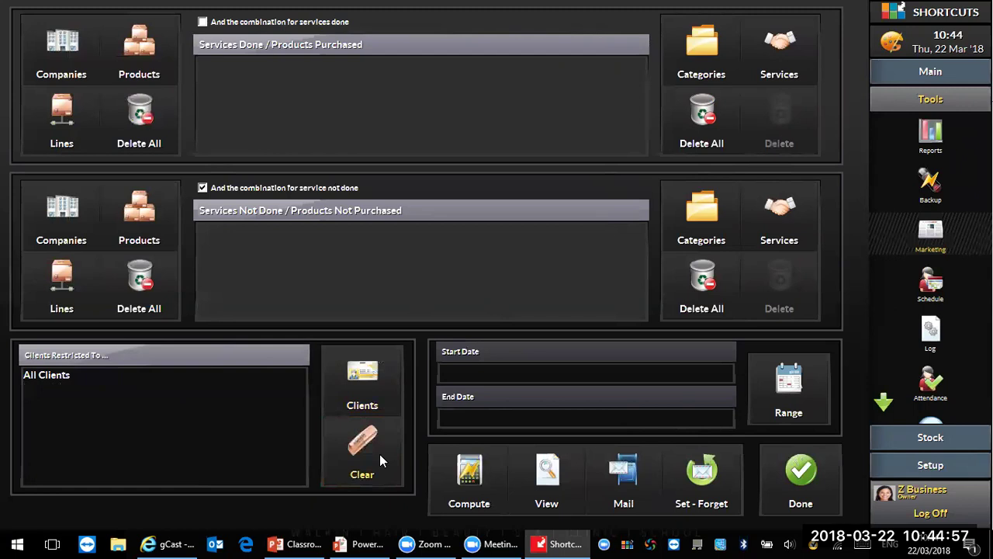
{"action": "left_click", "coordinate": [459, 492]}
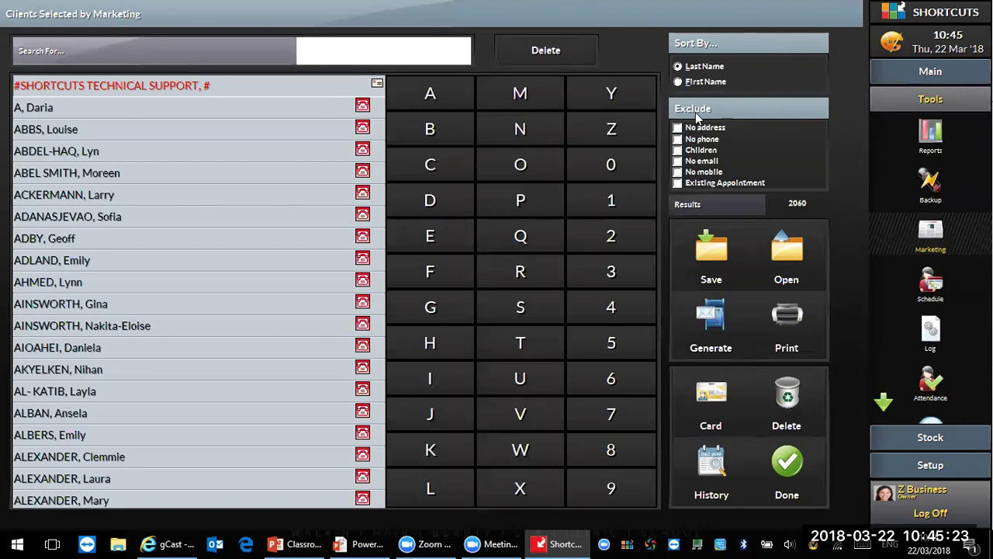
Step: Exclude no-email clients, existing appointments and children, and delete the technical support entry, leaving 336
{"action": "left_click", "coordinate": [678, 161]}
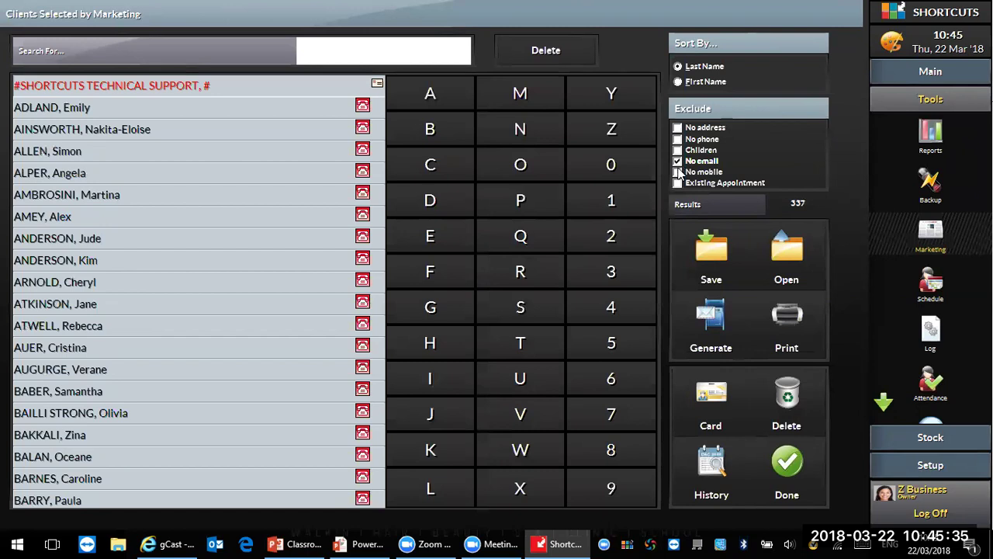
{"action": "left_click", "coordinate": [678, 184]}
{"action": "left_click", "coordinate": [678, 150]}
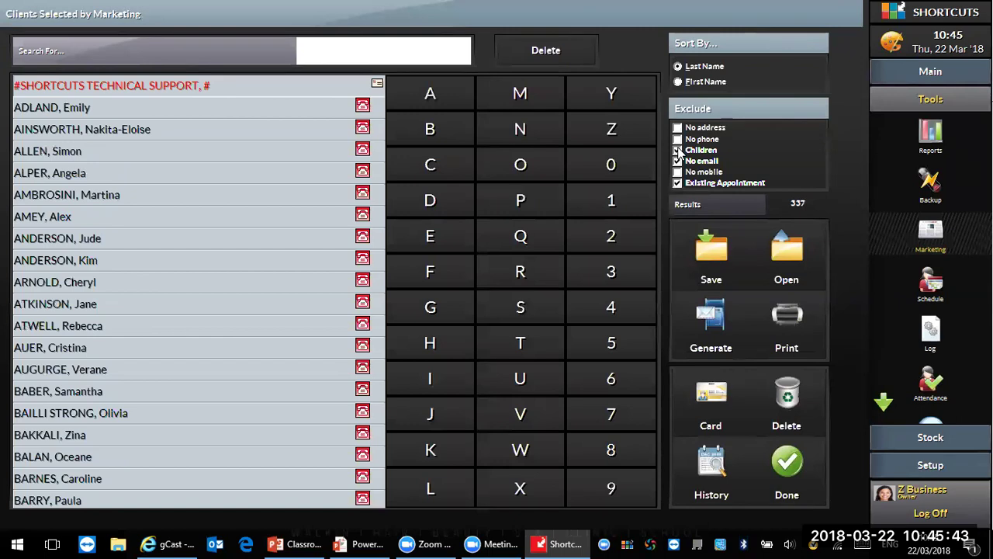
{"action": "left_click", "coordinate": [677, 150]}
{"action": "left_click", "coordinate": [785, 392]}
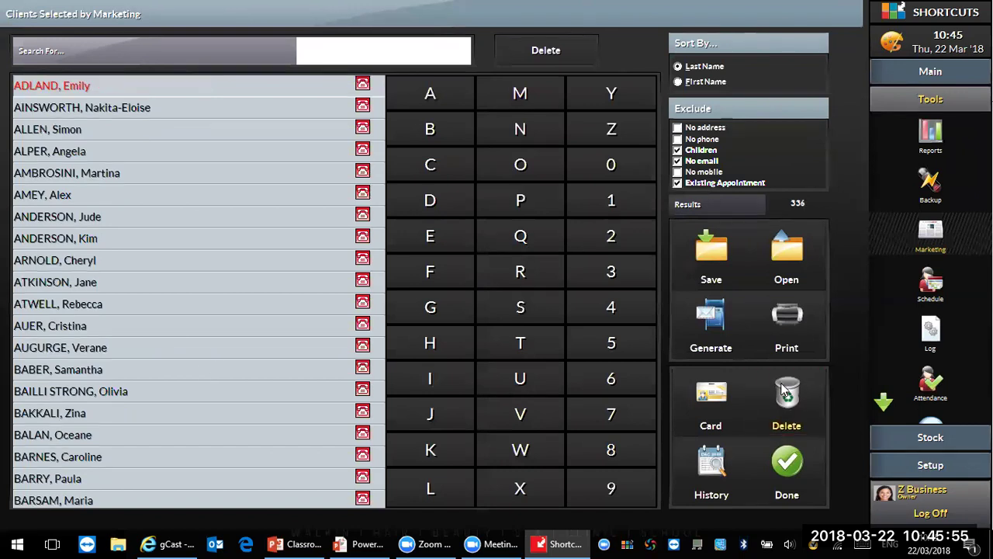
Step: Delete unwanted clients until the marketing list holds 313
{"action": "left_click", "coordinate": [787, 393]}
{"action": "left_click", "coordinate": [789, 395]}
{"action": "left_click", "coordinate": [791, 398]}
{"action": "triple_click", "coordinate": [792, 398]}
{"action": "double_click", "coordinate": [792, 398]}
{"action": "double_click", "coordinate": [792, 399]}
{"action": "double_click", "coordinate": [792, 400]}
{"action": "triple_click", "coordinate": [792, 400]}
{"action": "double_click", "coordinate": [793, 396]}
{"action": "double_click", "coordinate": [793, 397]}
{"action": "double_click", "coordinate": [793, 398]}
{"action": "left_click", "coordinate": [793, 398]}
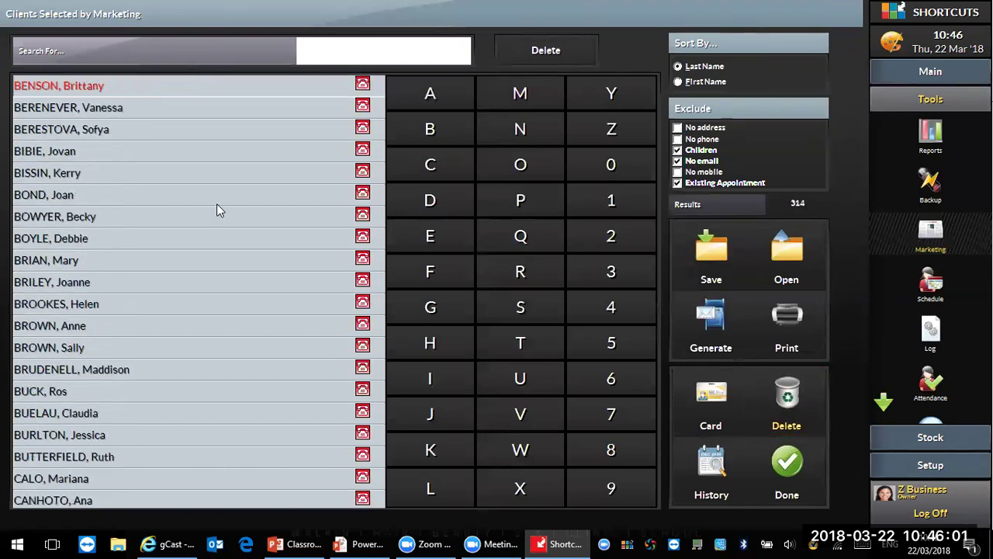
{"action": "left_click", "coordinate": [120, 173]}
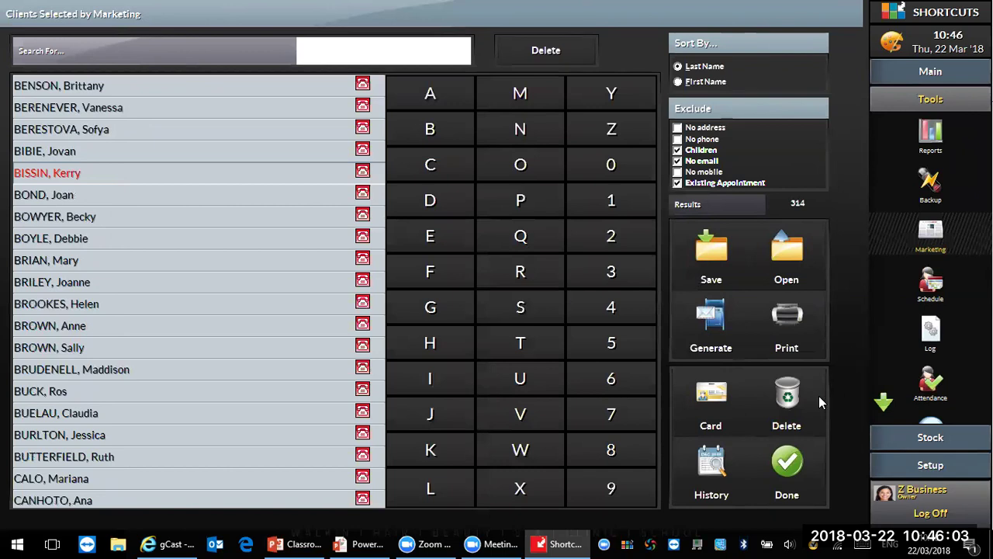
{"action": "left_click", "coordinate": [800, 403]}
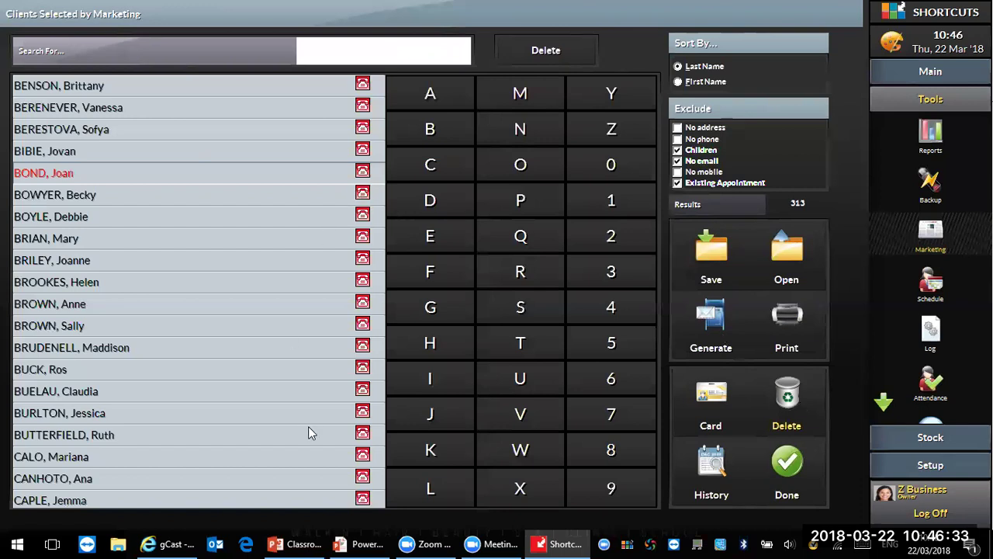
Step: Generate the list as an Email campaign and switch the browser to the gCast campaign page
{"action": "left_click", "coordinate": [708, 337]}
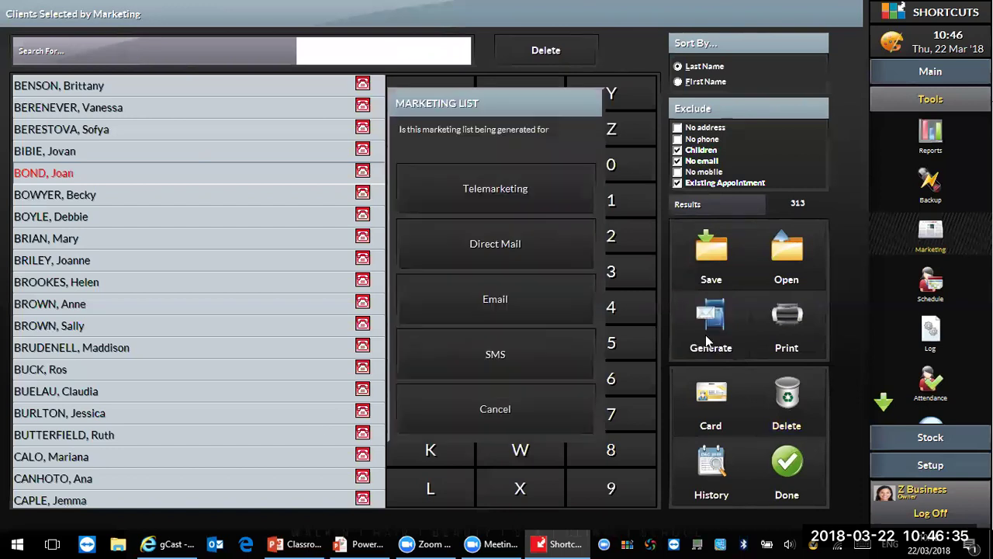
{"action": "left_click", "coordinate": [525, 286]}
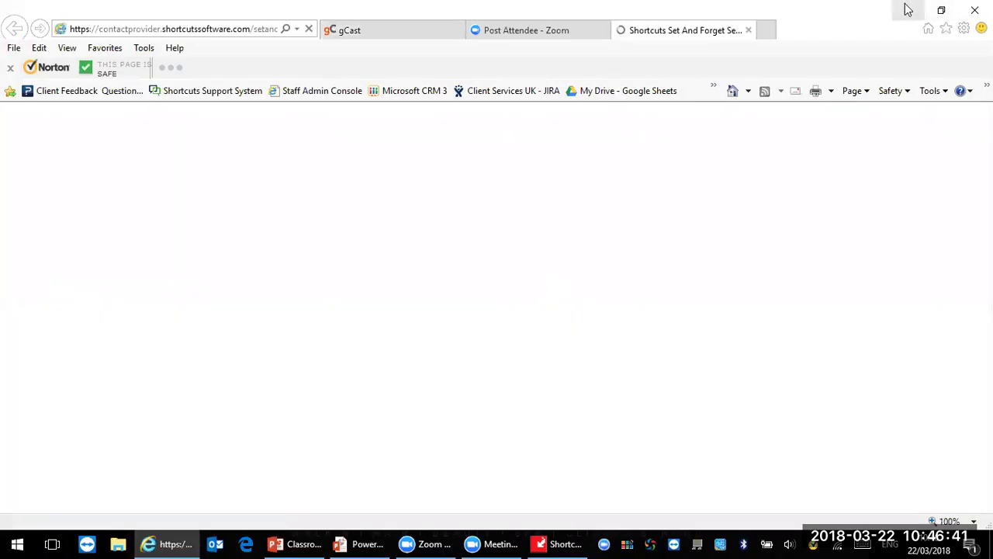
{"action": "left_click", "coordinate": [907, 10]}
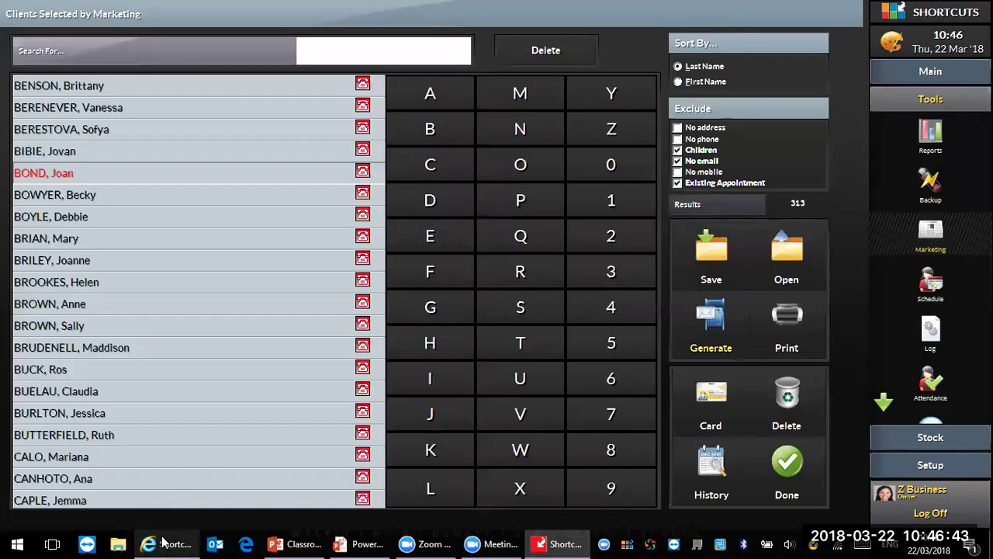
{"action": "left_click", "coordinate": [166, 543]}
{"action": "left_click", "coordinate": [372, 29]}
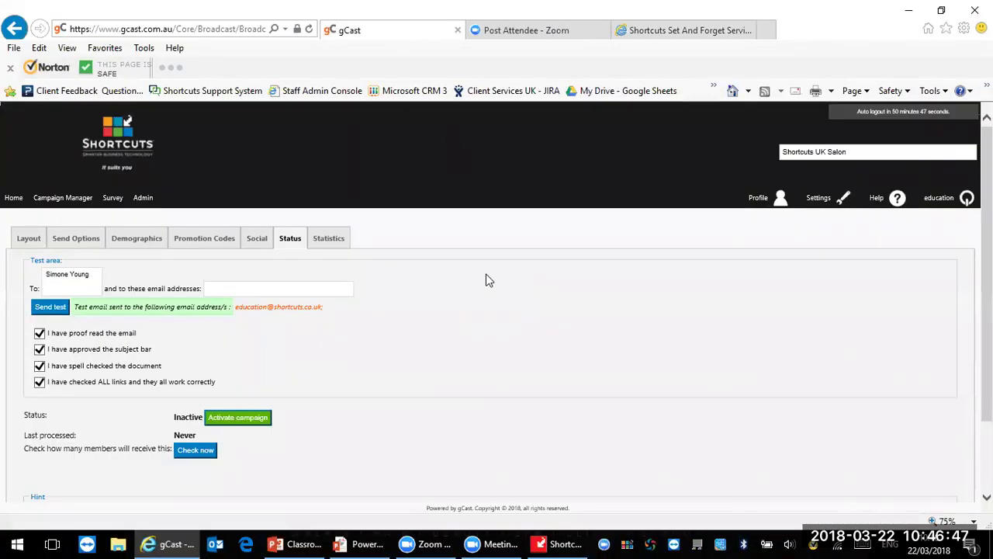
Step: Delete the existing future-appointment targeting rule on the Demographics tab
{"action": "left_click", "coordinate": [127, 240]}
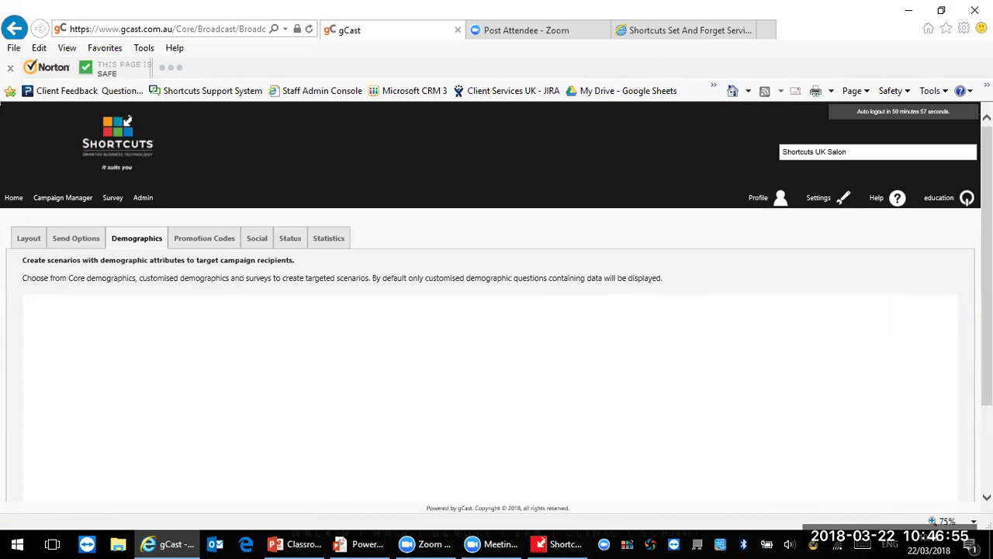
{"action": "left_click_drag", "start_coordinate": [987, 201], "coordinate": [987, 247]}
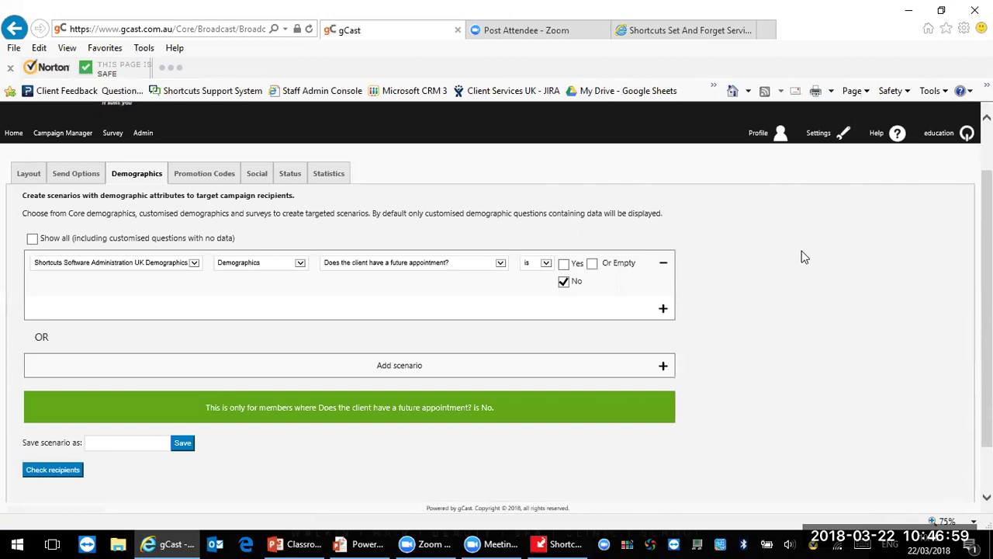
{"action": "left_click", "coordinate": [662, 262]}
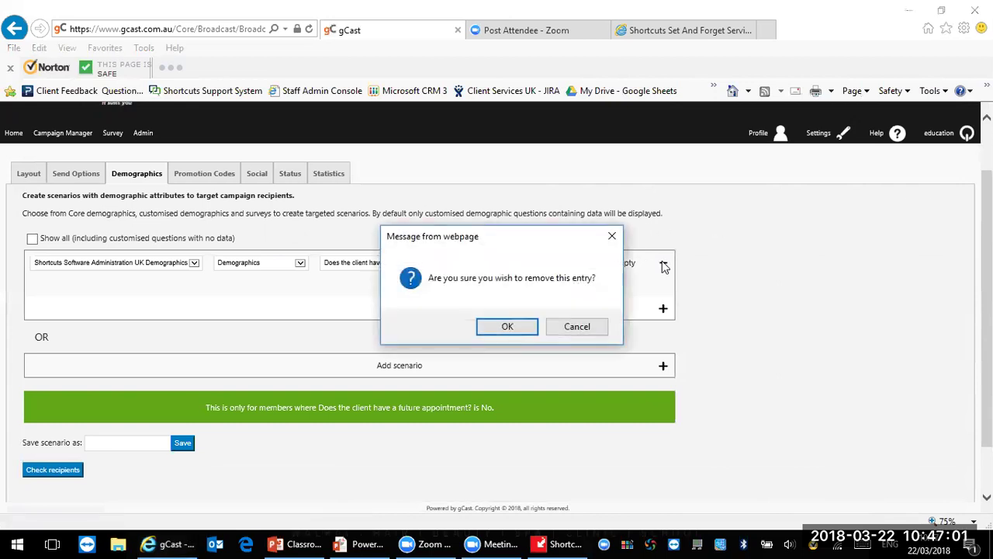
{"action": "left_click", "coordinate": [501, 329]}
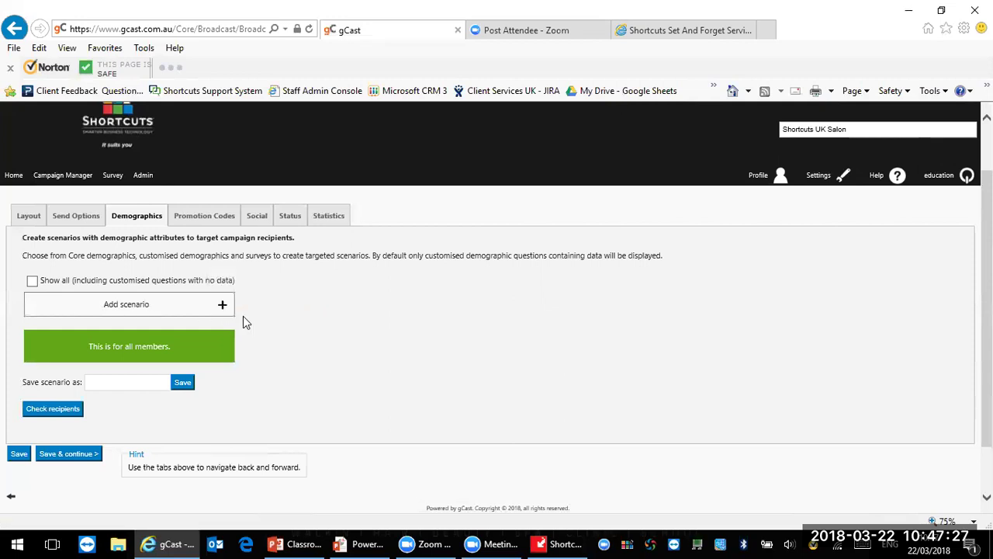
Step: Add a Preferred Demographics scenario where Bulk Marketing Campaign Tag is 5
{"action": "left_click", "coordinate": [223, 307]}
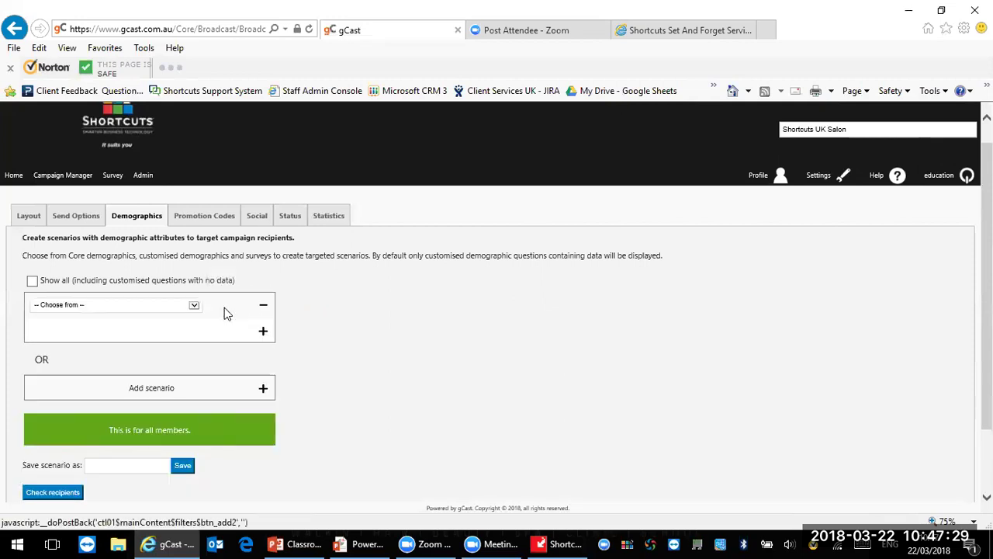
{"action": "left_click", "coordinate": [169, 307]}
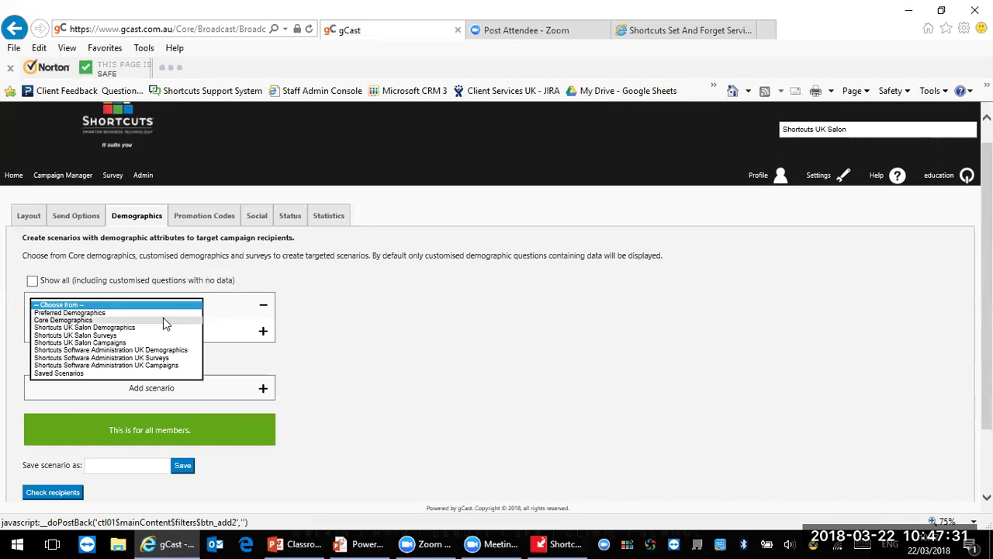
{"action": "left_click", "coordinate": [164, 314]}
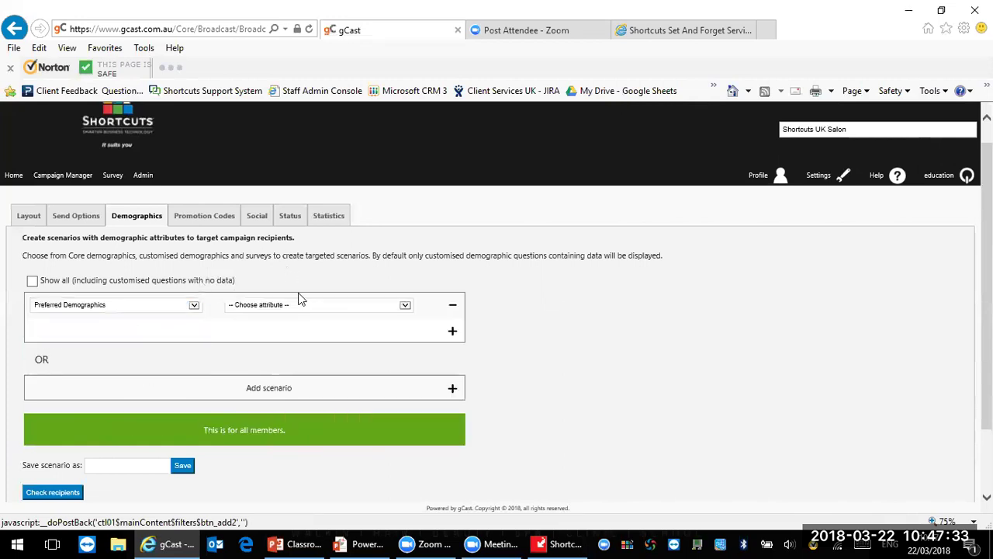
{"action": "left_click", "coordinate": [302, 306]}
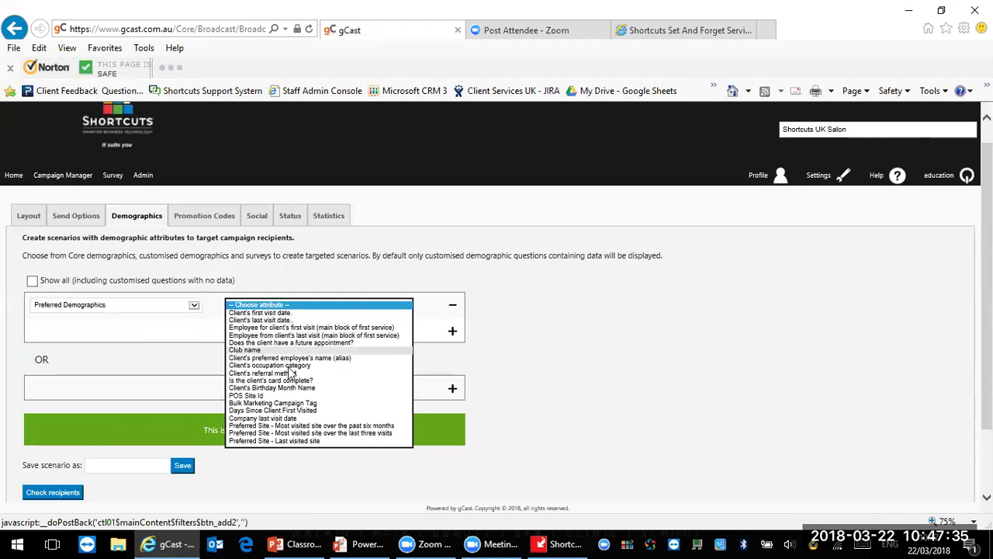
{"action": "left_click", "coordinate": [288, 404]}
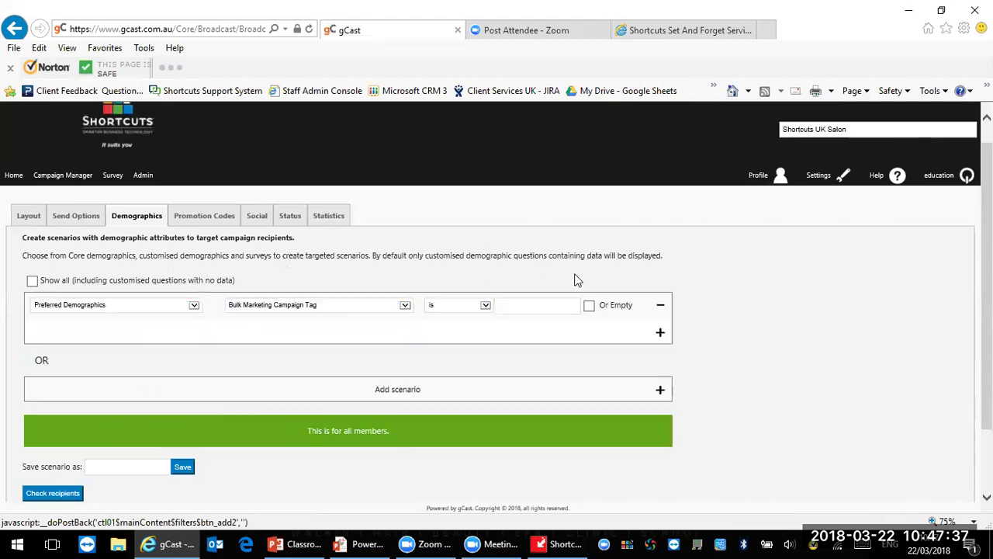
{"action": "left_click", "coordinate": [536, 311]}
{"action": "type", "text": "5"}
{"action": "scroll", "coordinate": [496, 301], "scroll_direction": "down", "scroll_amount": 1}
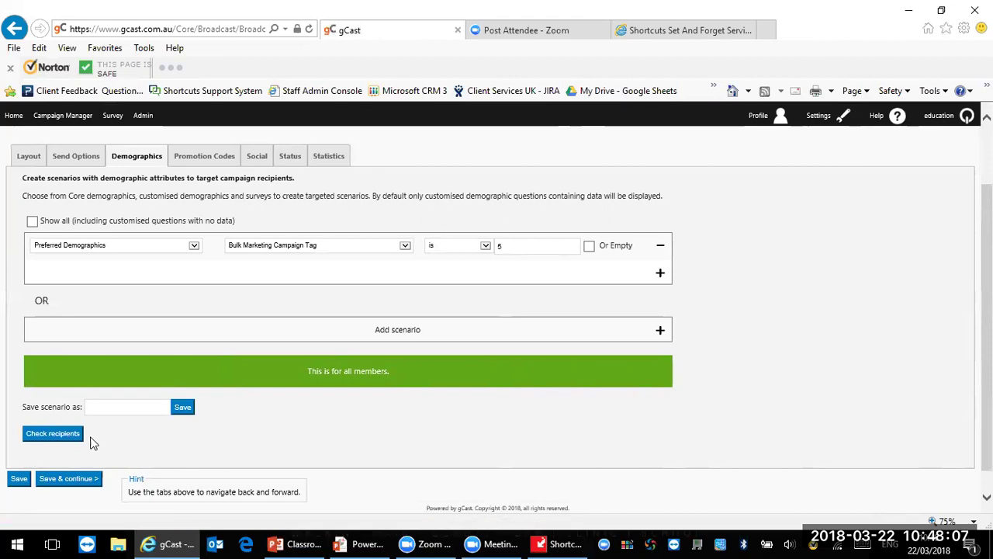
Step: Check recipients, which returns 0, and go back to the gCast home page
{"action": "left_click", "coordinate": [66, 441]}
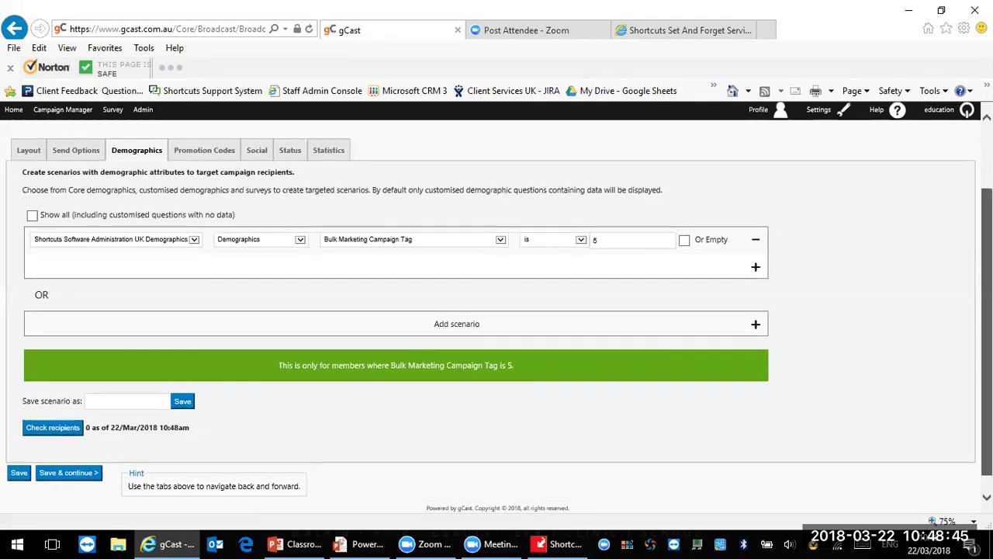
{"action": "scroll", "coordinate": [12, 196], "scroll_direction": "up", "scroll_amount": 2}
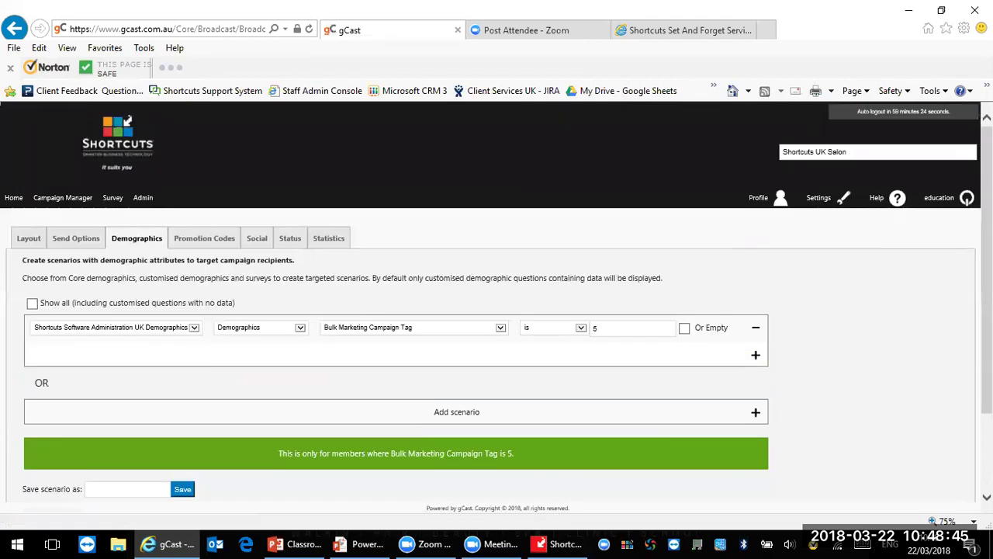
{"action": "left_click", "coordinate": [14, 197]}
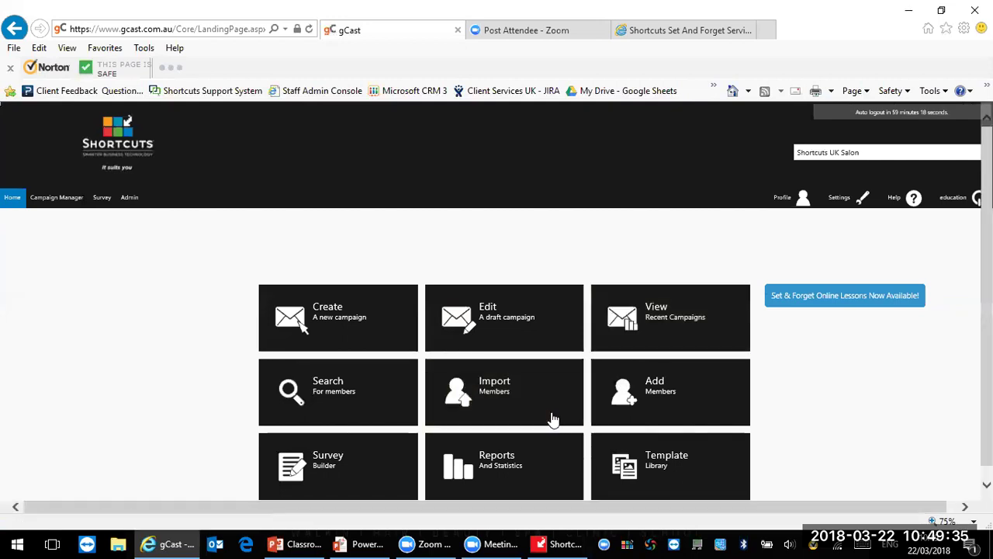
Step: Return to Shortcuts, enter the login password, and go to Setup > Configuration > Discounts
{"action": "left_click", "coordinate": [553, 543]}
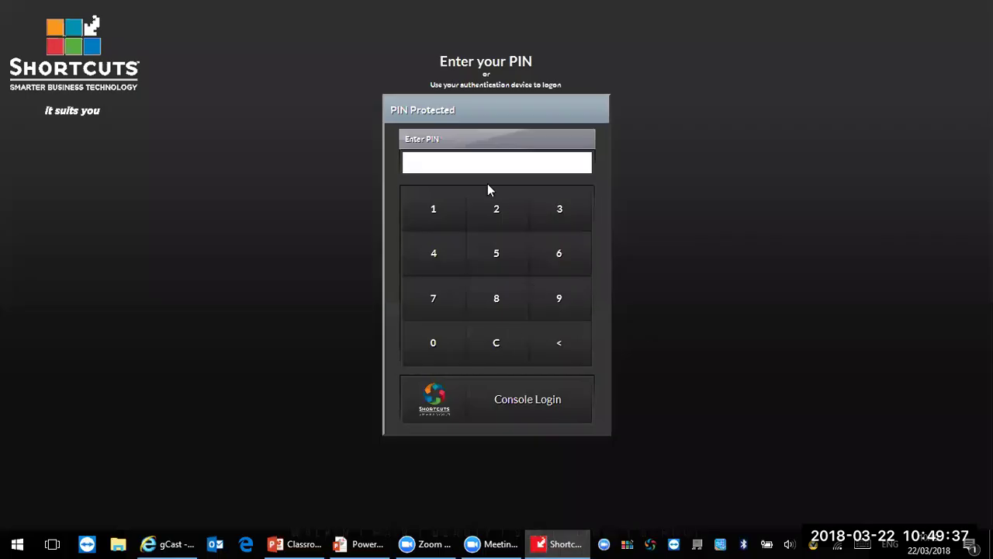
{"action": "type", "text": "***"}
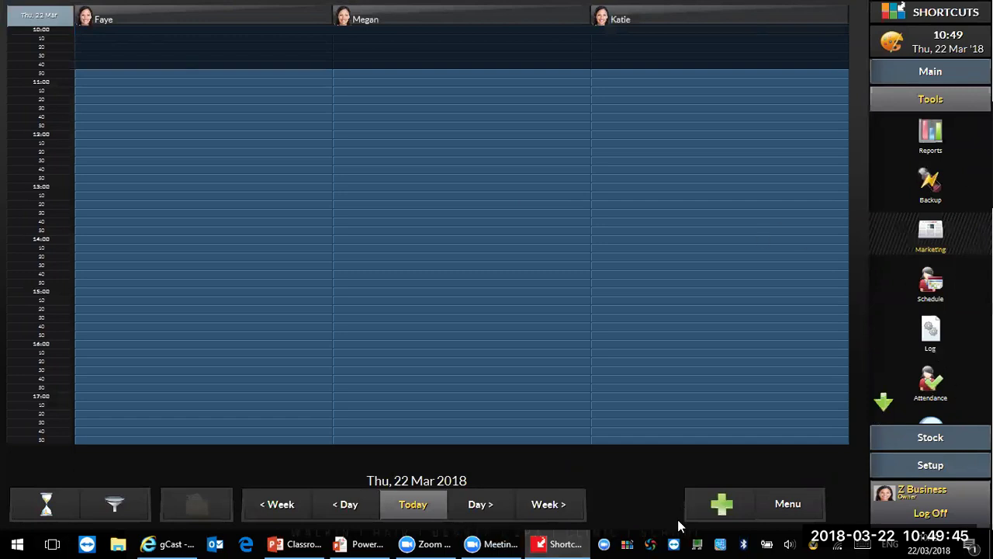
{"action": "left_click", "coordinate": [929, 465]}
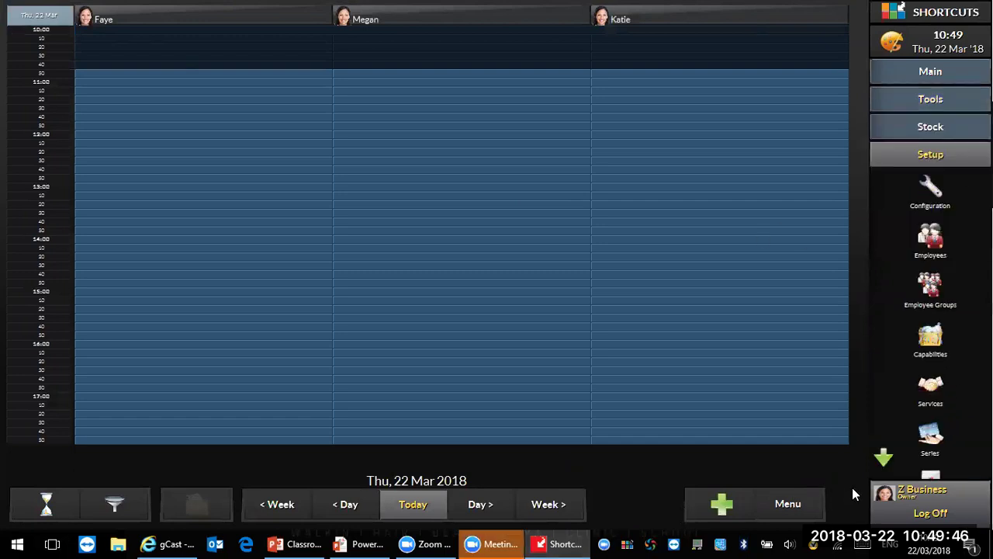
{"action": "left_click", "coordinate": [929, 188]}
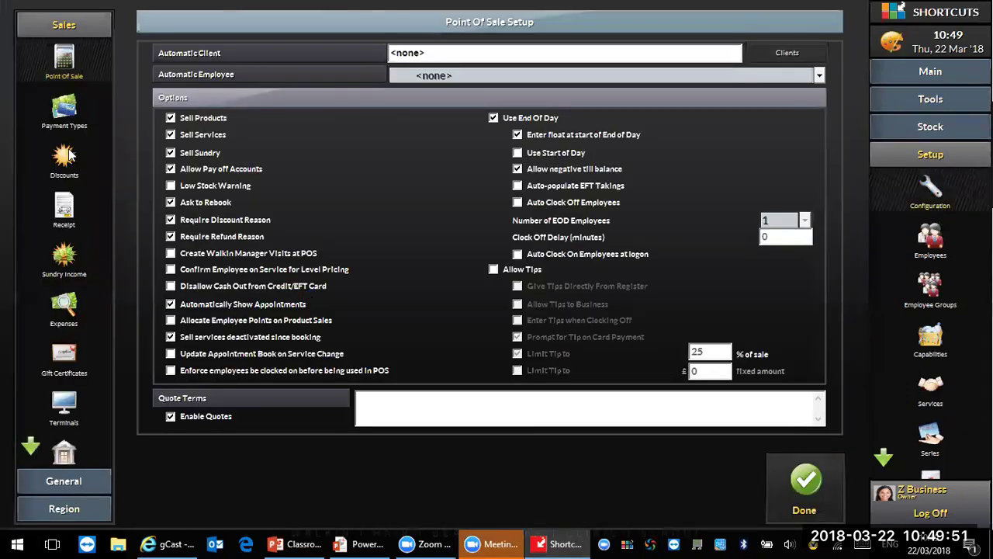
{"action": "left_click", "coordinate": [66, 160]}
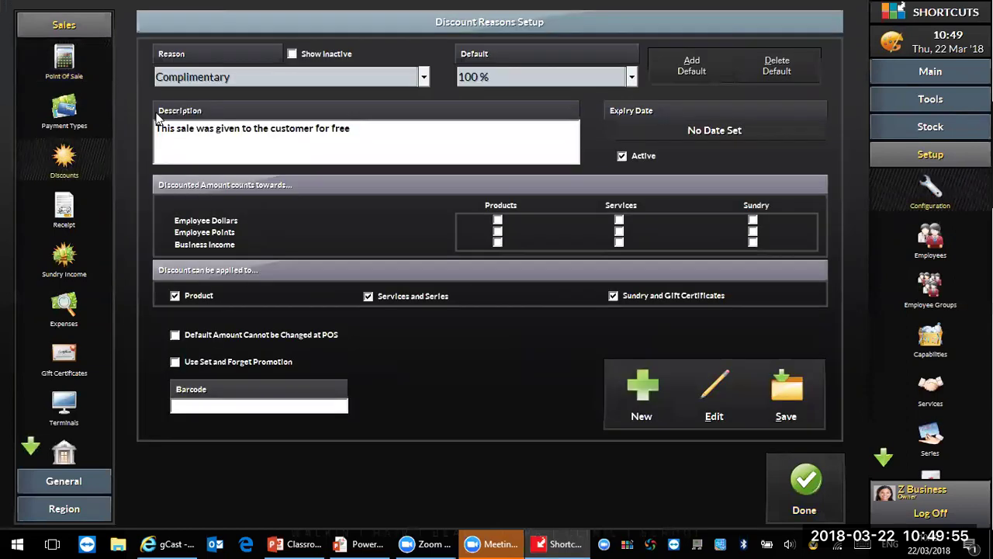
Step: Select the Email Birthday discount reason and try a £5.00 fixed-amount default
{"action": "left_click", "coordinate": [259, 80]}
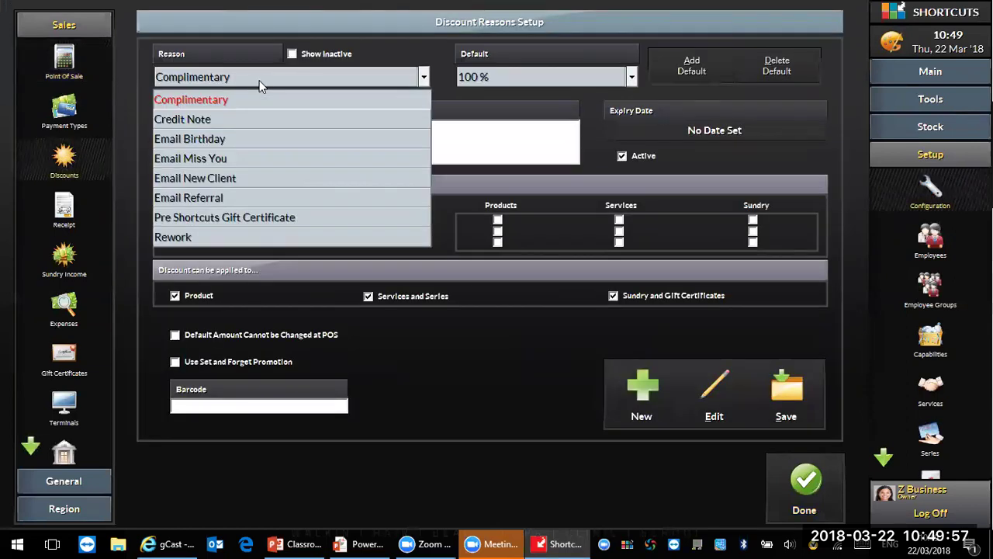
{"action": "left_click", "coordinate": [222, 135]}
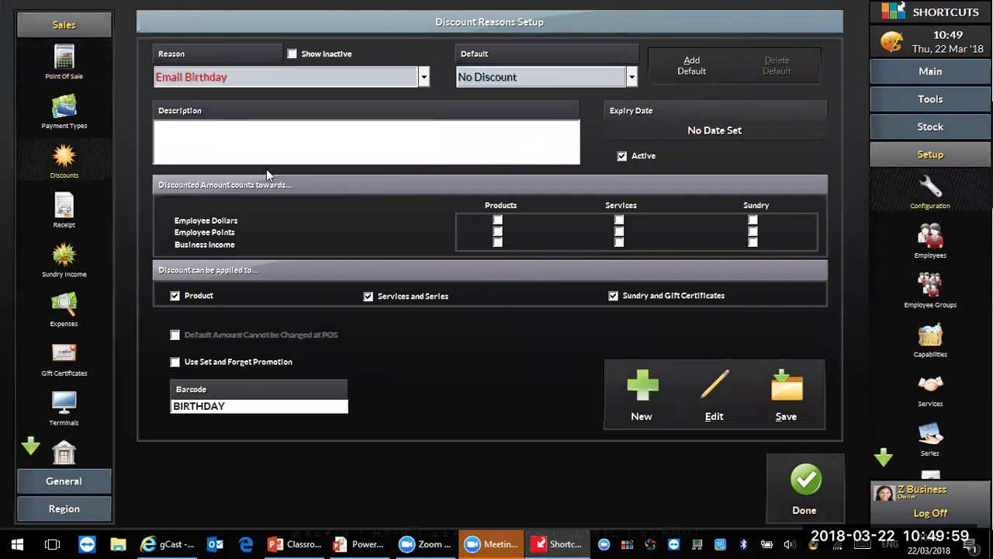
{"action": "left_click", "coordinate": [271, 83]}
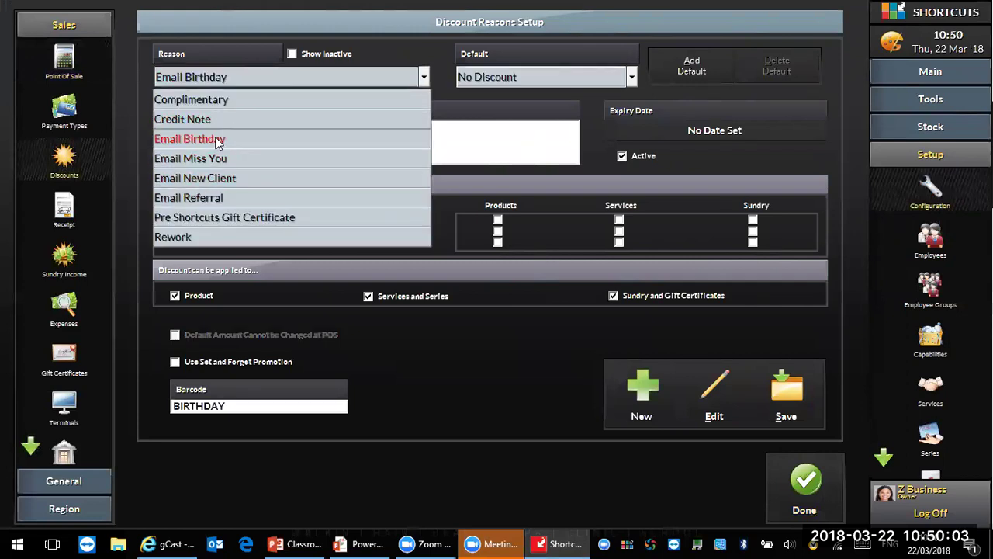
{"action": "left_click", "coordinate": [235, 147]}
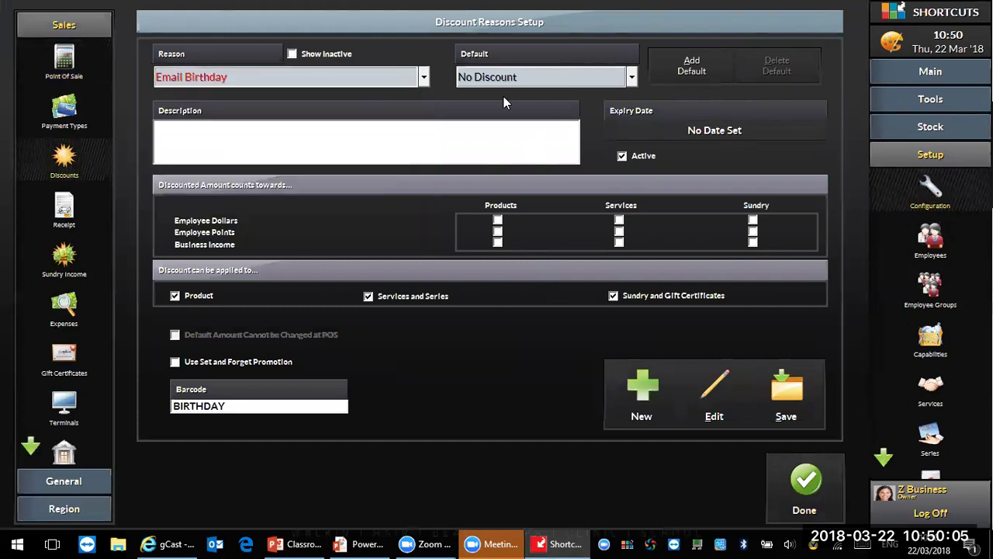
{"action": "left_click", "coordinate": [516, 79]}
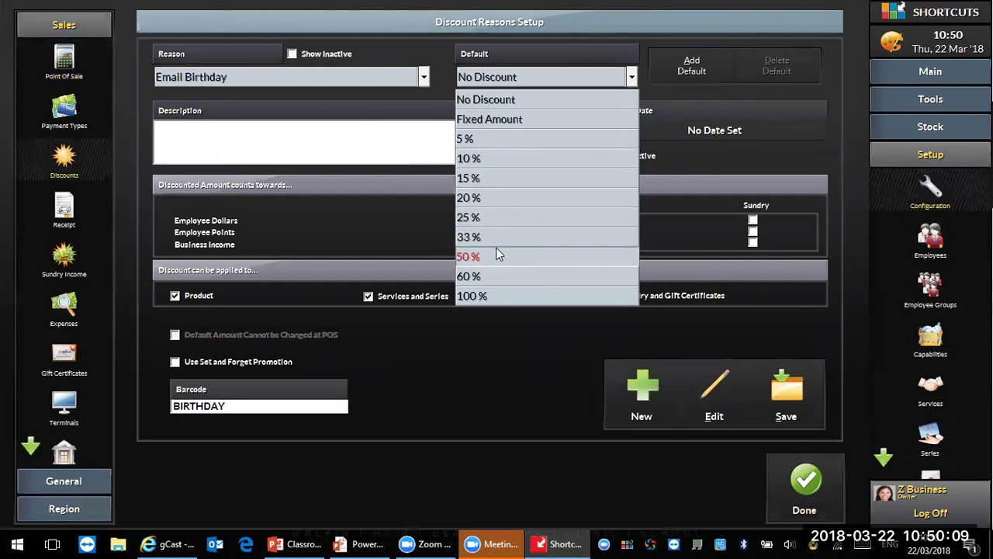
{"action": "left_click", "coordinate": [508, 121]}
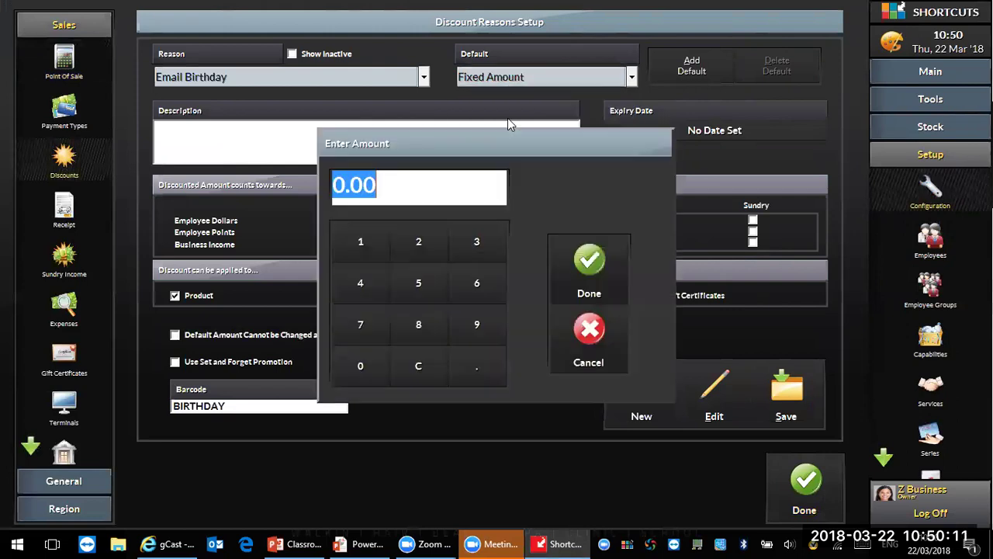
{"action": "type", "text": "5.00"}
{"action": "key", "text": "Return"}
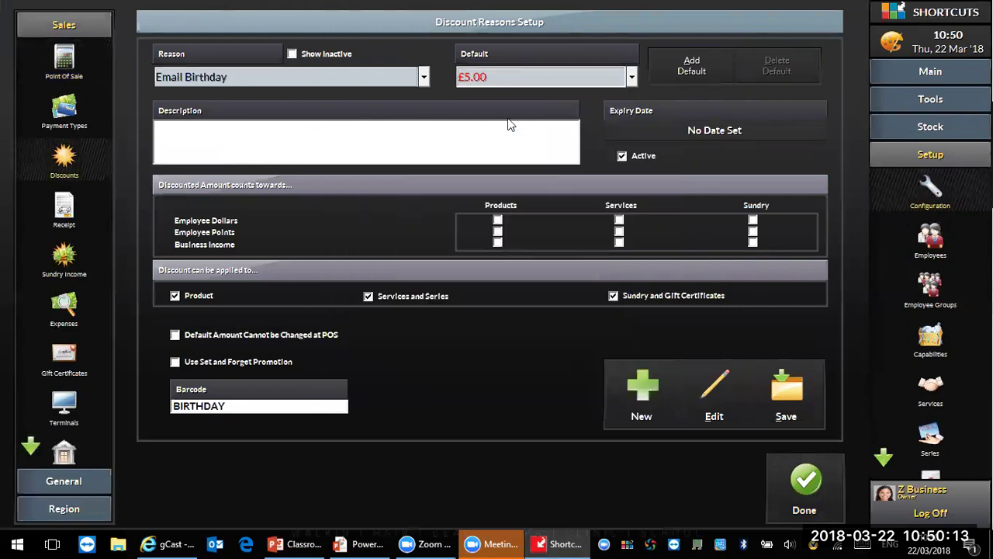
{"action": "left_click", "coordinate": [531, 71]}
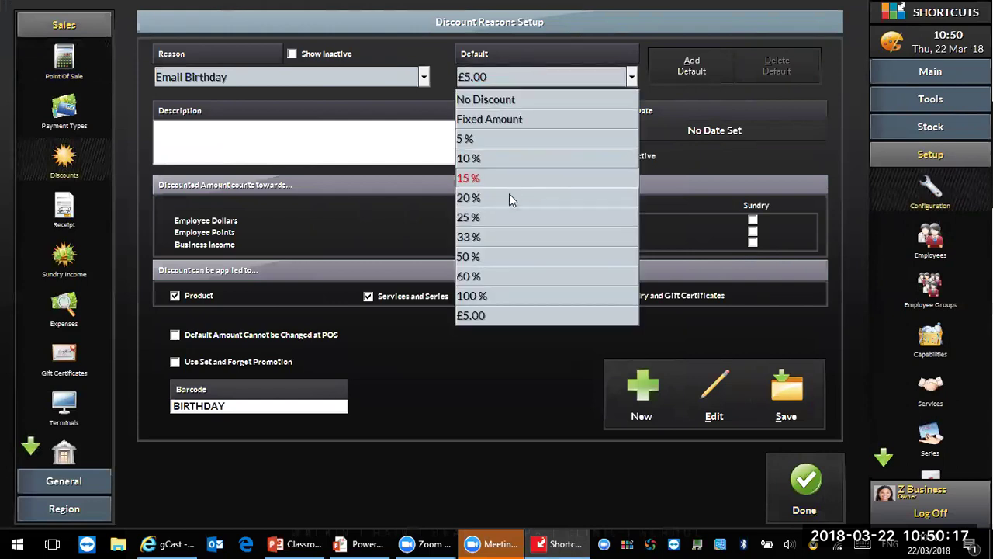
{"action": "left_click", "coordinate": [562, 48]}
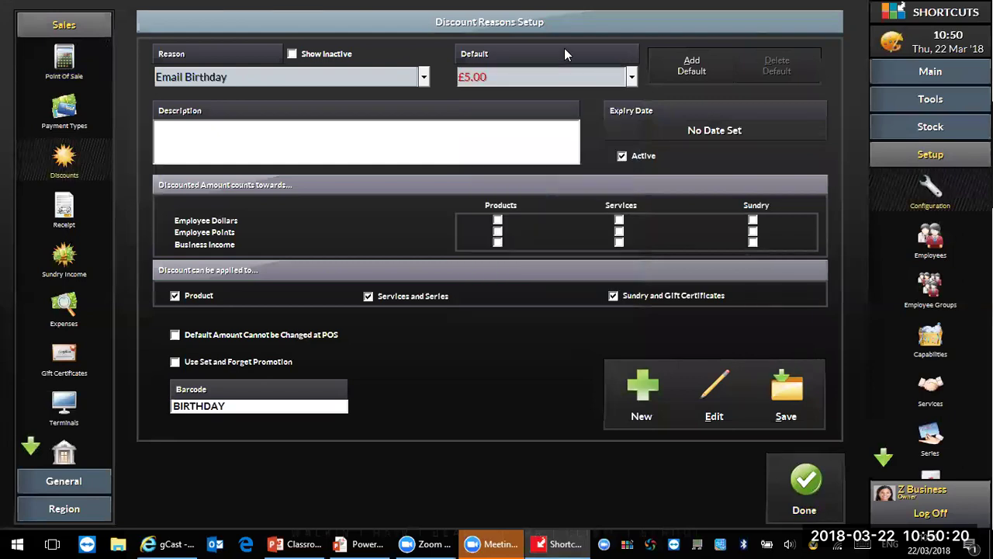
Step: Add a new 23 % default discount and make it Email Birthday's default
{"action": "left_click", "coordinate": [691, 67]}
{"action": "type", "text": "23"}
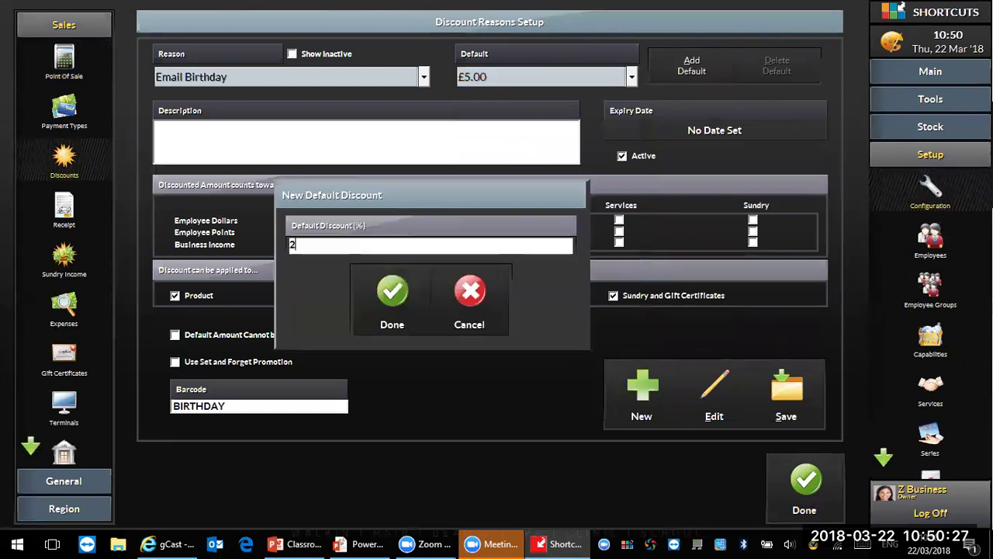
{"action": "left_click", "coordinate": [394, 300]}
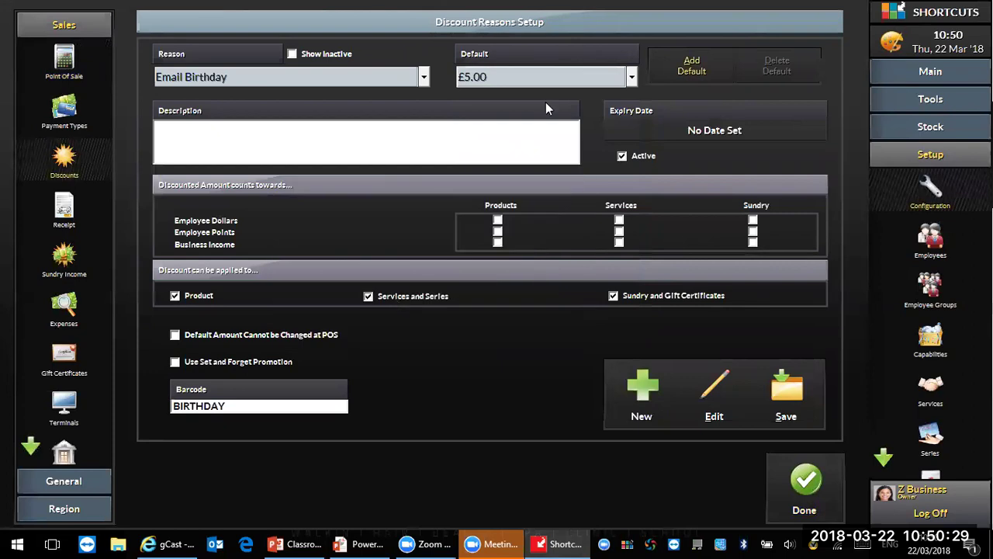
{"action": "left_click", "coordinate": [537, 82]}
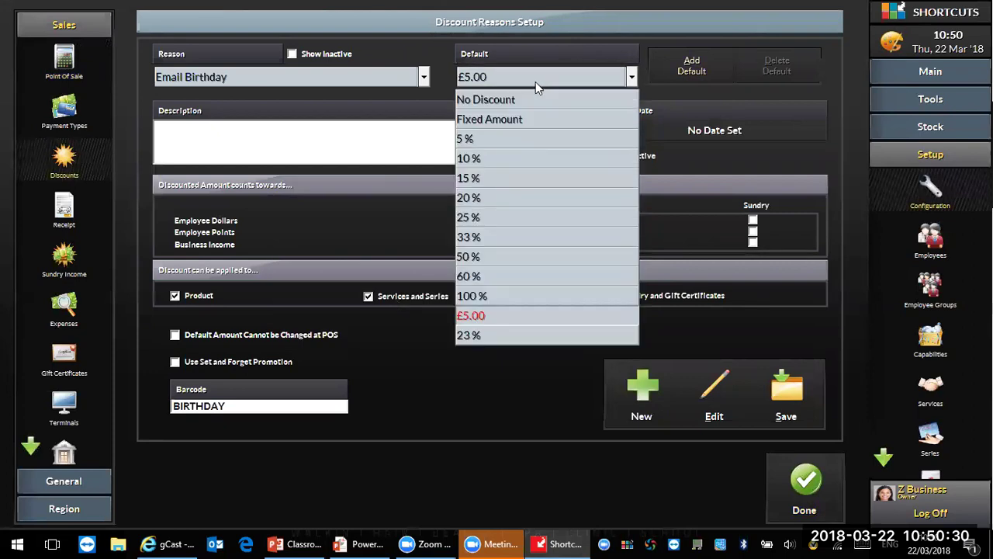
{"action": "left_click", "coordinate": [491, 338]}
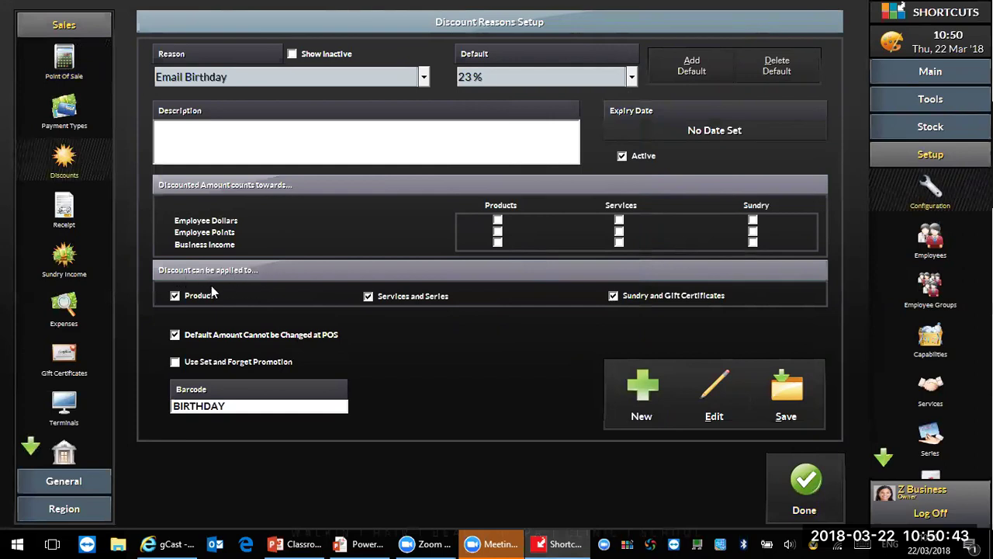
Step: Limit Email Birthday to Services and Series, toggle Set and Forget Promotion, and dismiss its warning
{"action": "left_click", "coordinate": [175, 295]}
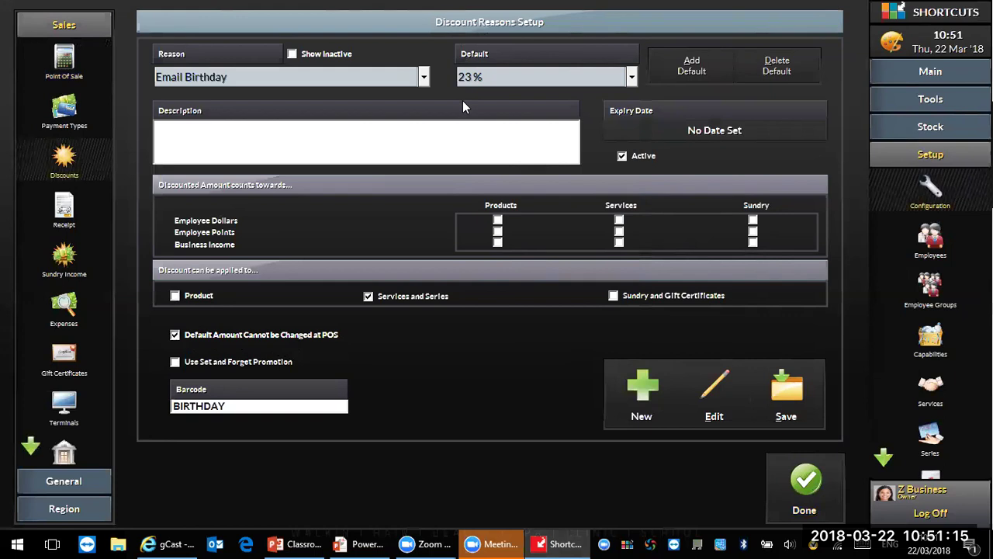
{"action": "left_click", "coordinate": [174, 362]}
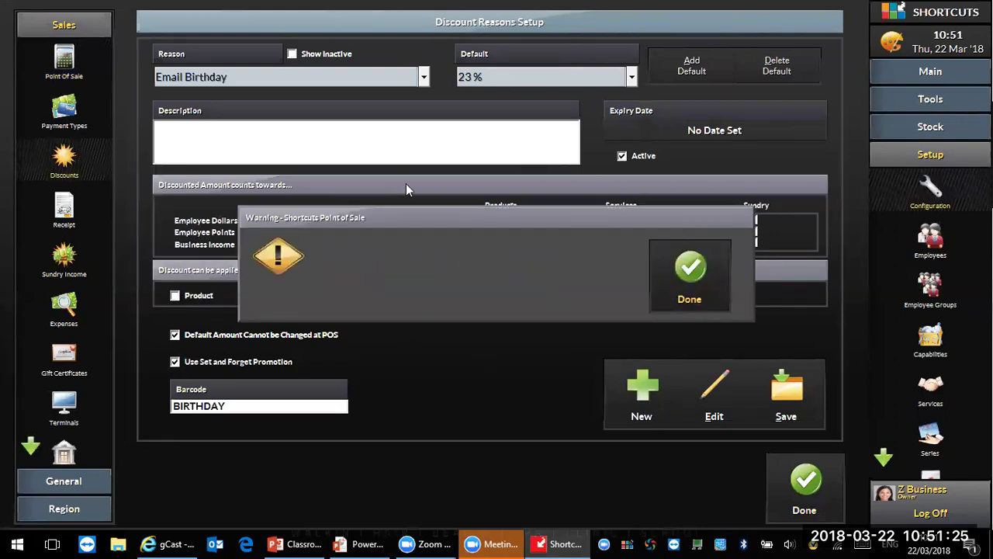
{"action": "left_click", "coordinate": [684, 280]}
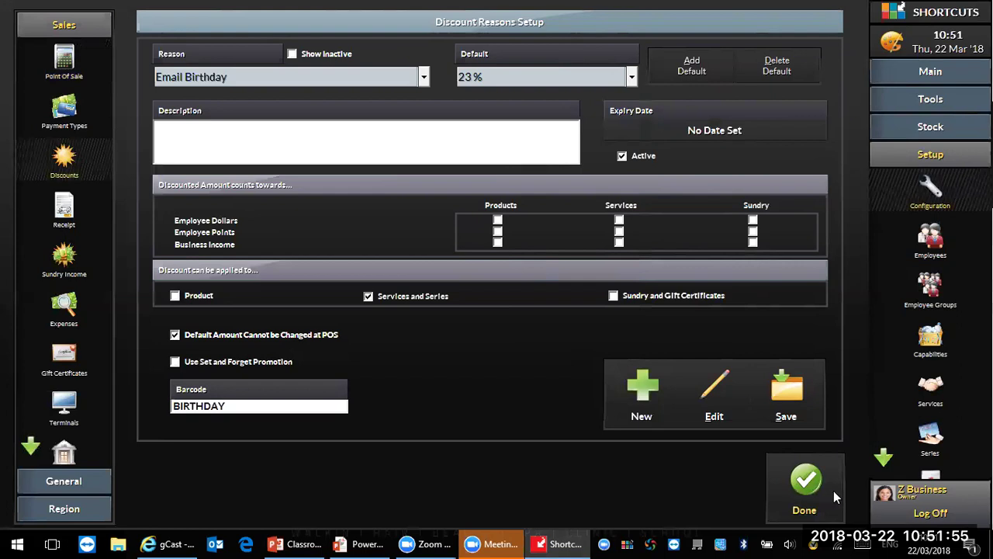
Step: Close the discount setup, saving changes and acknowledging the notice, and return to gCast
{"action": "left_click", "coordinate": [817, 504]}
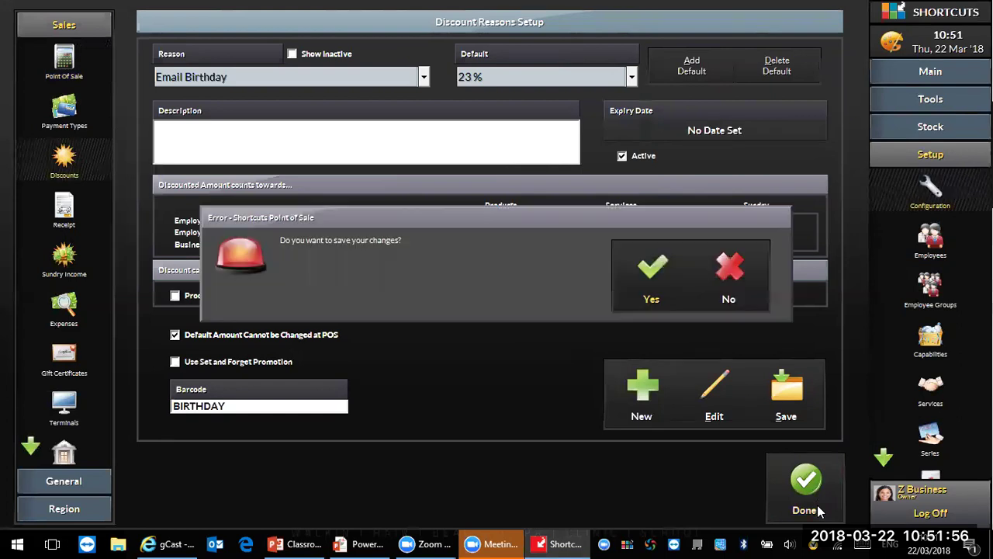
{"action": "left_click", "coordinate": [713, 289]}
{"action": "left_click", "coordinate": [713, 290]}
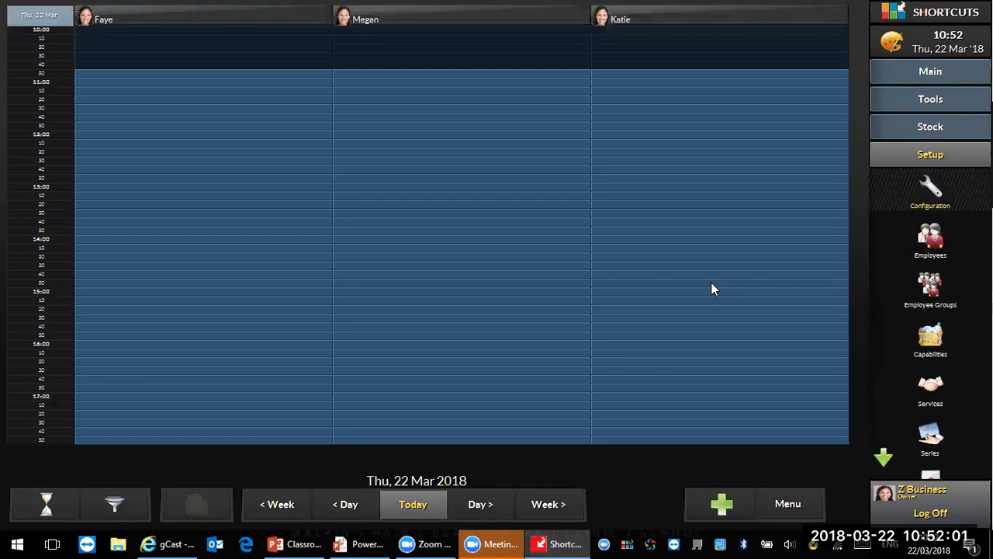
{"action": "left_click", "coordinate": [158, 543]}
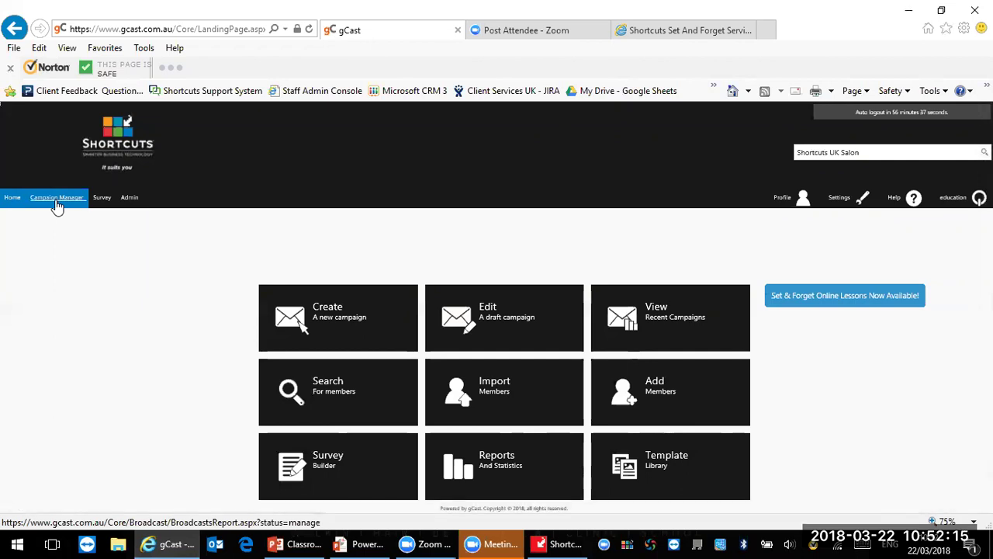
Step: Run a Campaign Manager history search to list the 20 campaigns, including Birthday Gents
{"action": "left_click", "coordinate": [56, 200]}
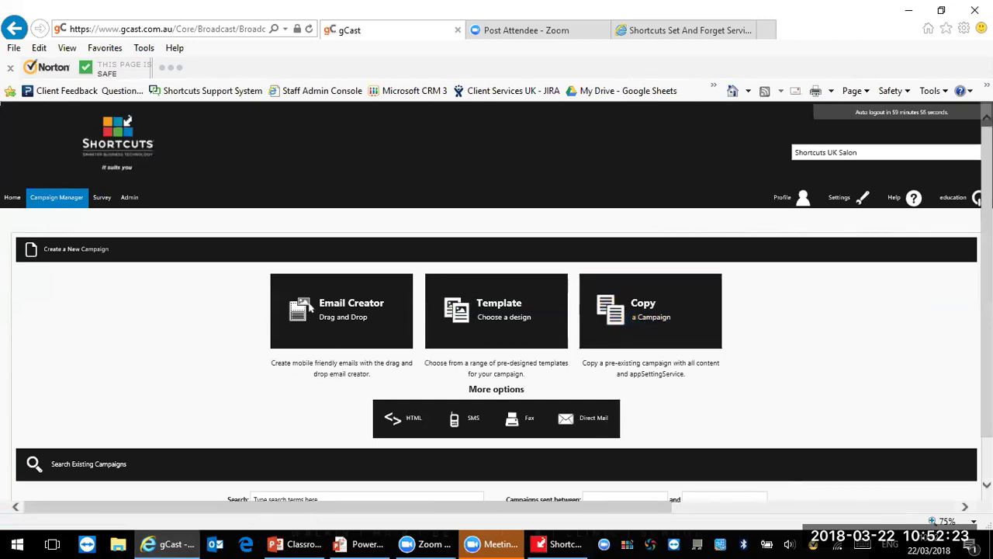
{"action": "scroll", "coordinate": [682, 499], "scroll_direction": "down", "scroll_amount": 1}
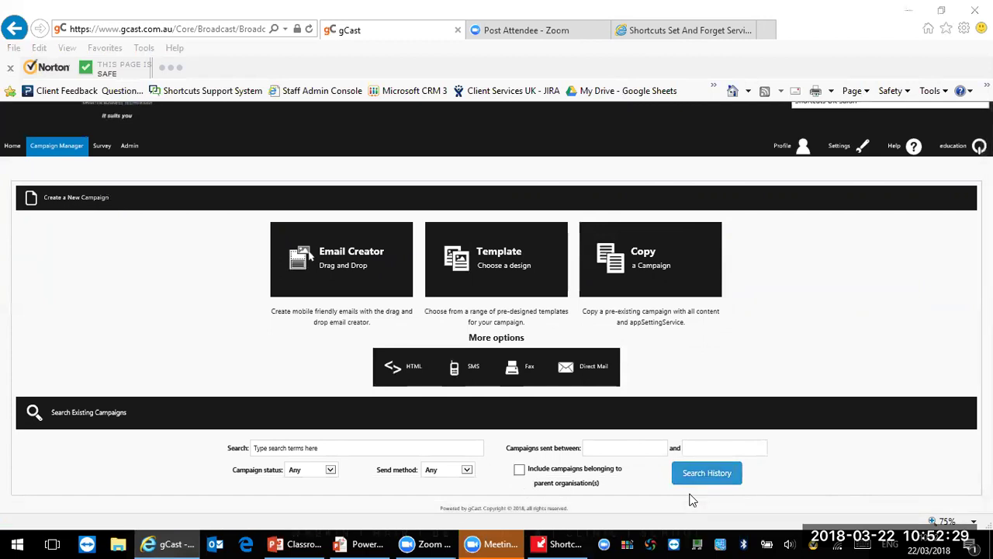
{"action": "left_click", "coordinate": [713, 473]}
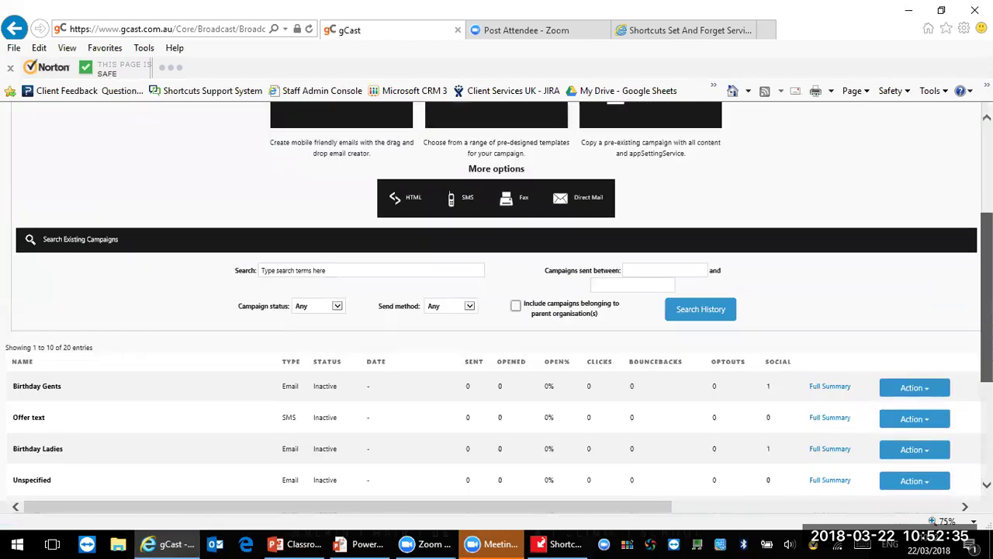
{"action": "scroll", "coordinate": [174, 339], "scroll_direction": "down", "scroll_amount": 3}
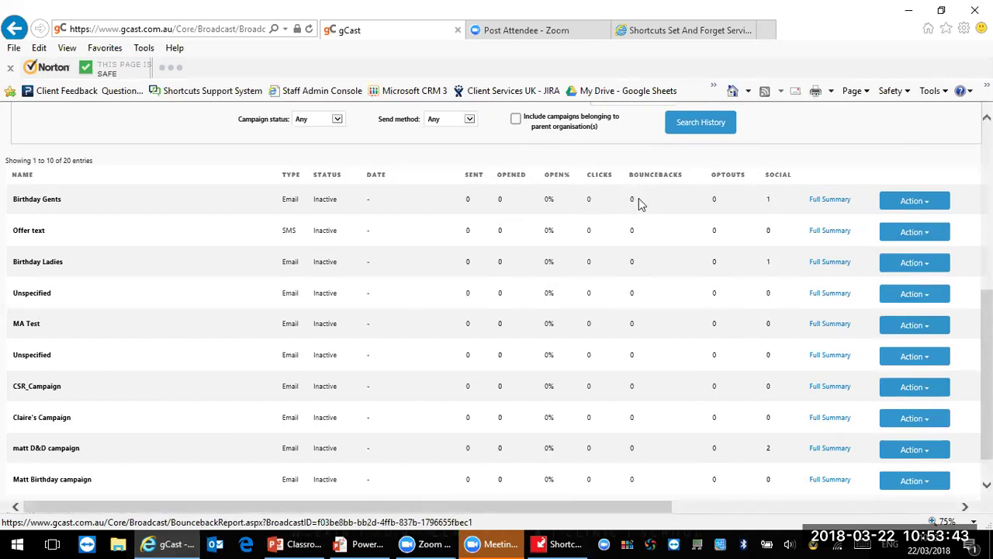
{"action": "left_click", "coordinate": [770, 201]}
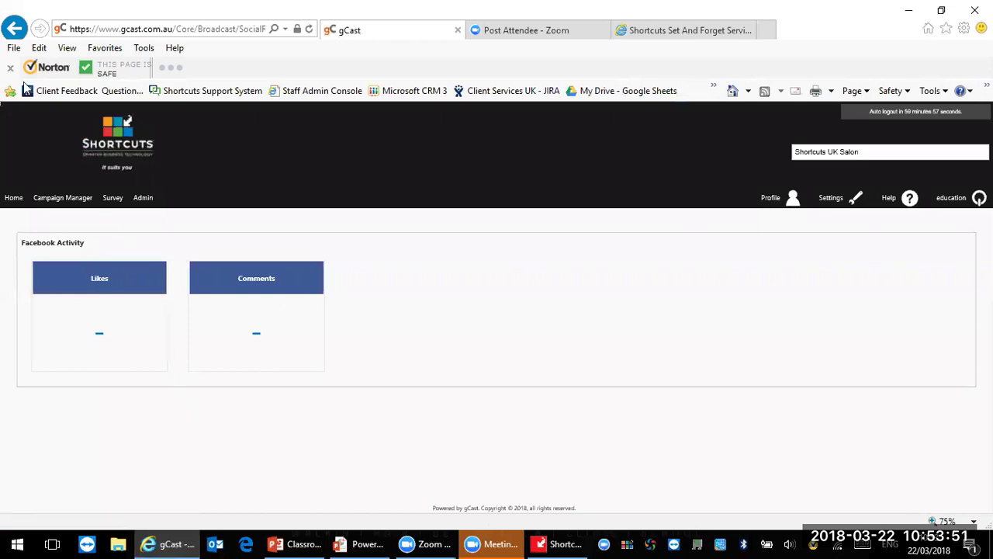
{"action": "left_click", "coordinate": [13, 29]}
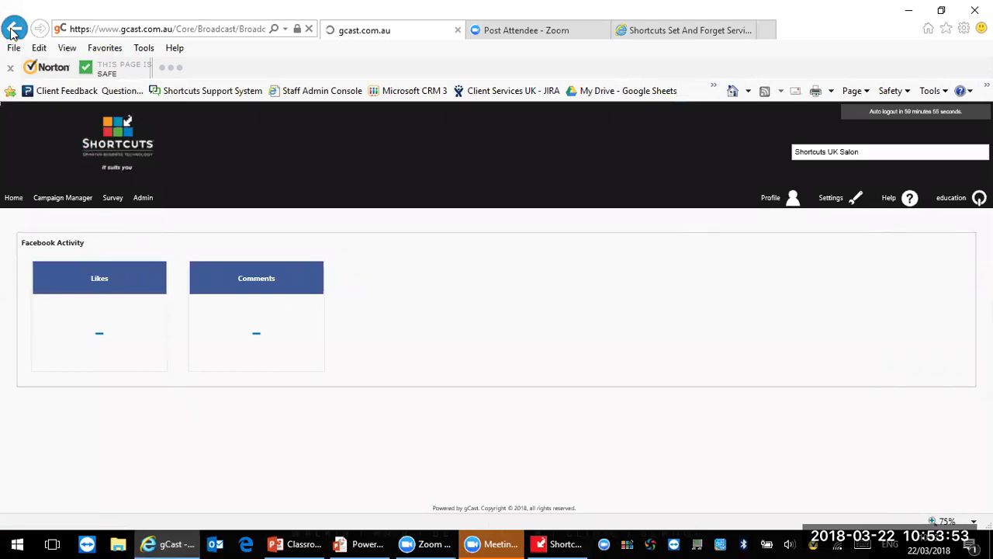
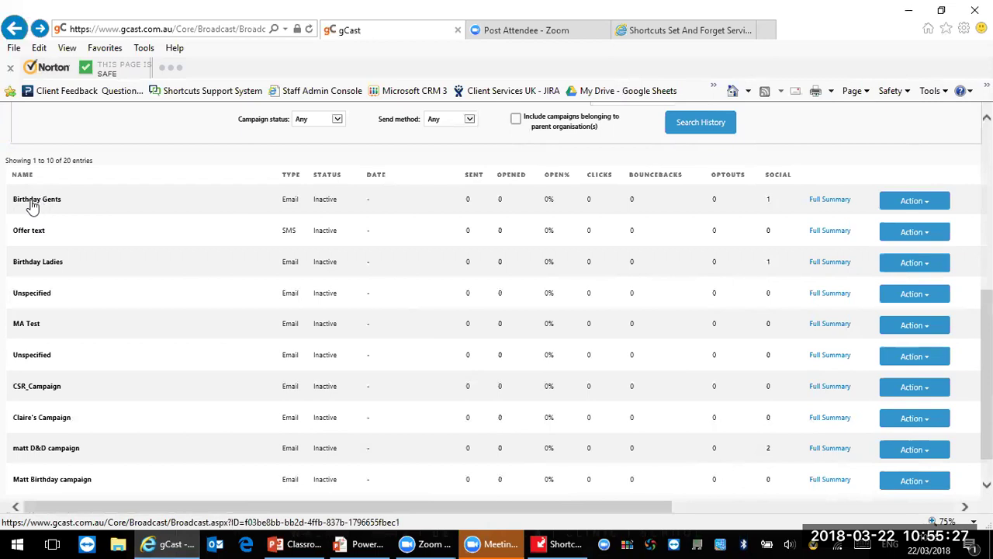
Step: Review the Birthday Gents campaign's email layout and its status and test details
{"action": "left_click", "coordinate": [32, 204]}
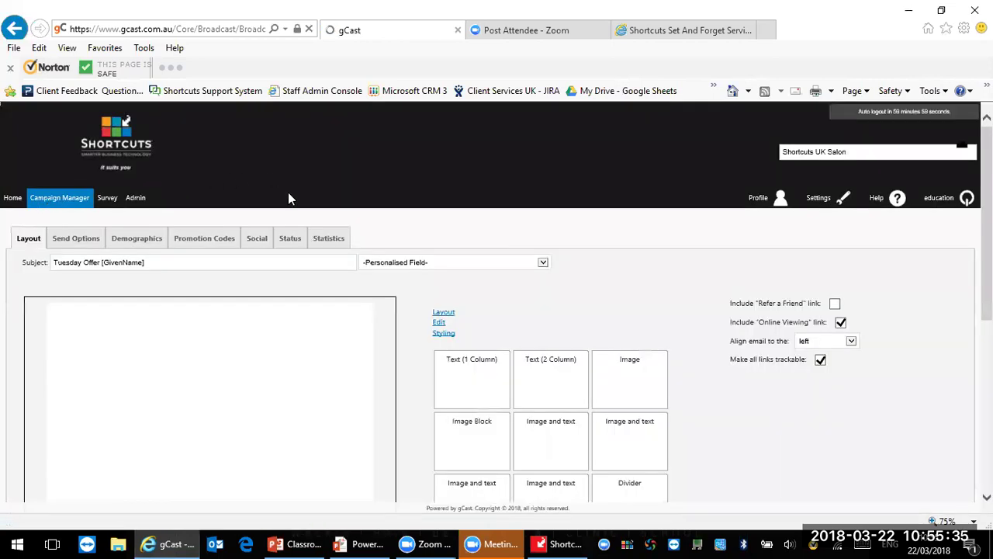
{"action": "left_click", "coordinate": [291, 243]}
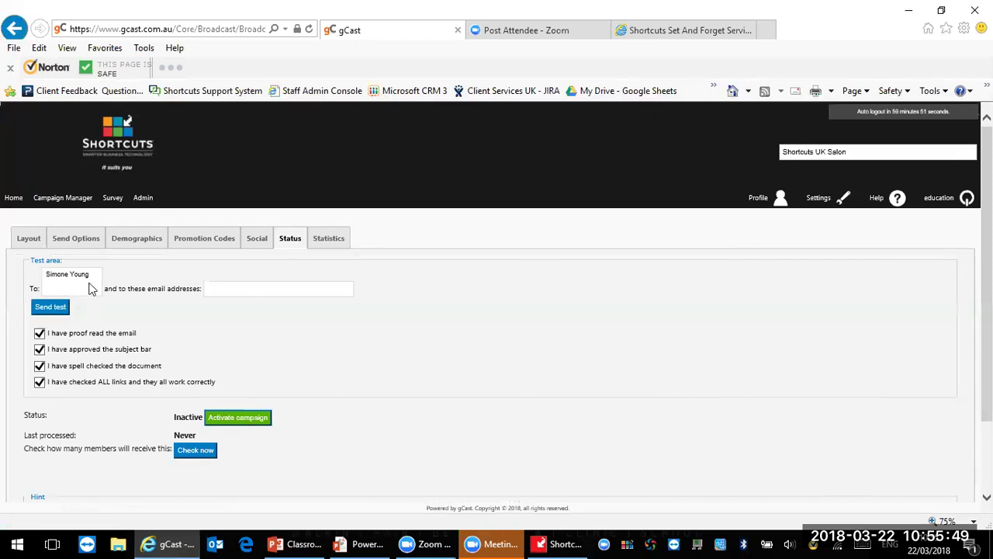
{"action": "left_click", "coordinate": [29, 242]}
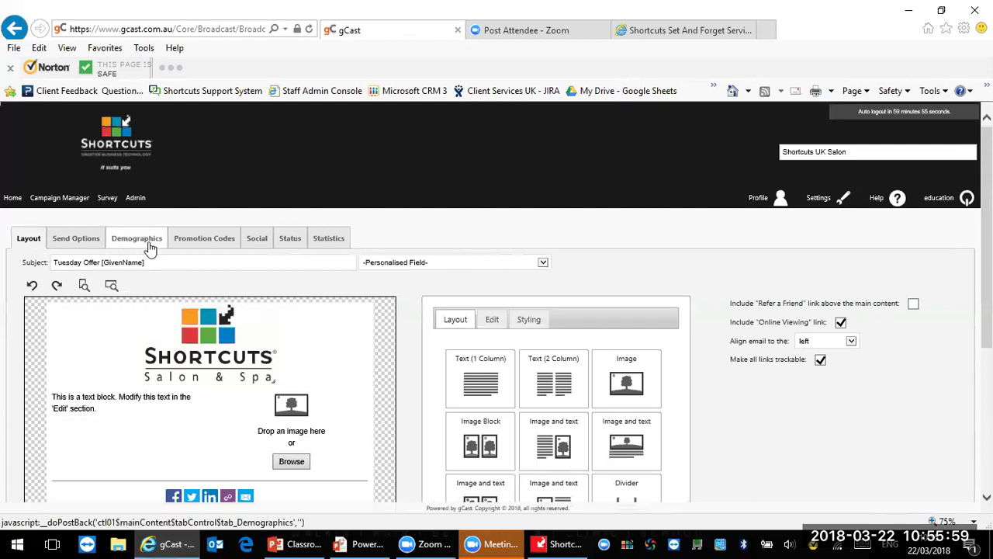
{"action": "left_click", "coordinate": [299, 249]}
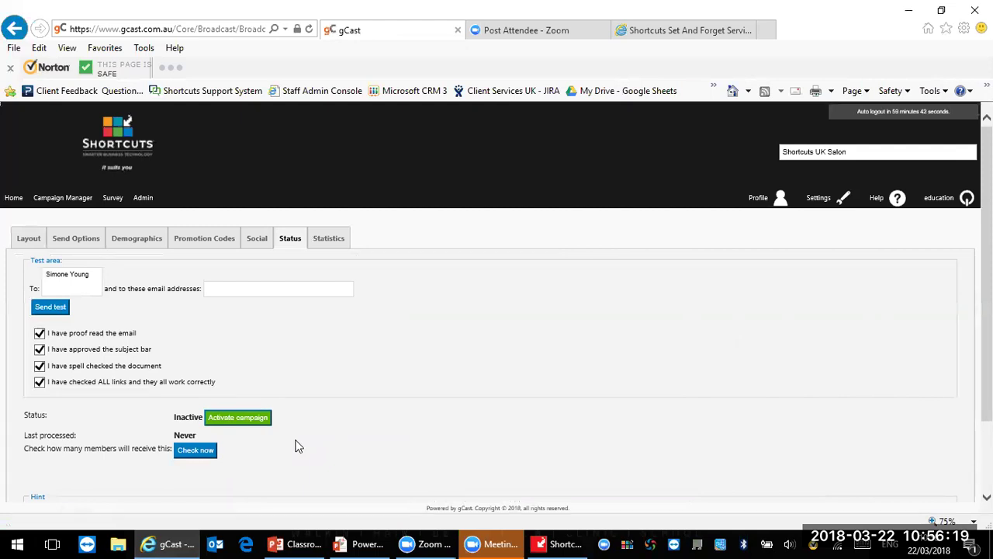
Step: Return to Campaign Manager and refresh the list of existing campaigns
{"action": "left_click", "coordinate": [84, 204]}
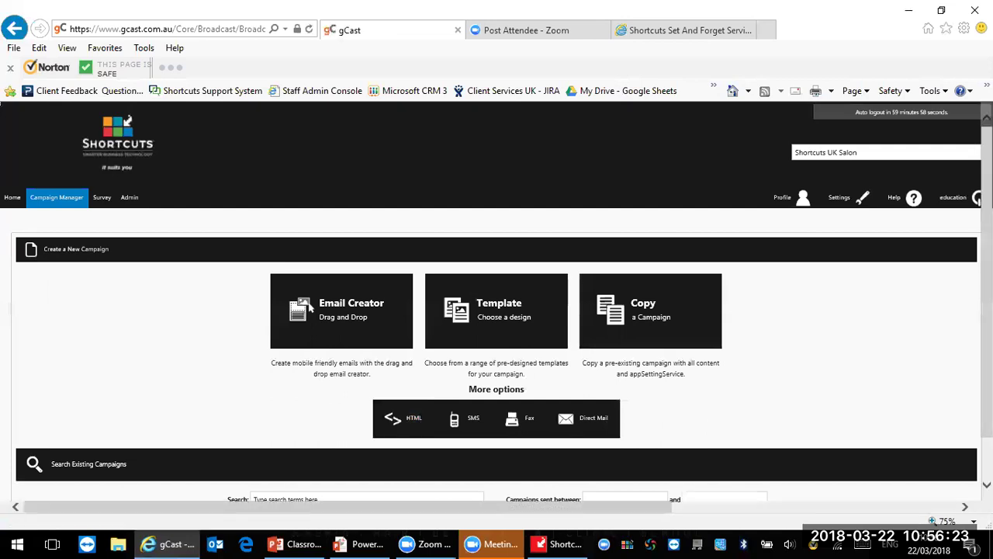
{"action": "scroll", "coordinate": [311, 253], "scroll_direction": "down", "scroll_amount": 1}
{"action": "left_click", "coordinate": [699, 486]}
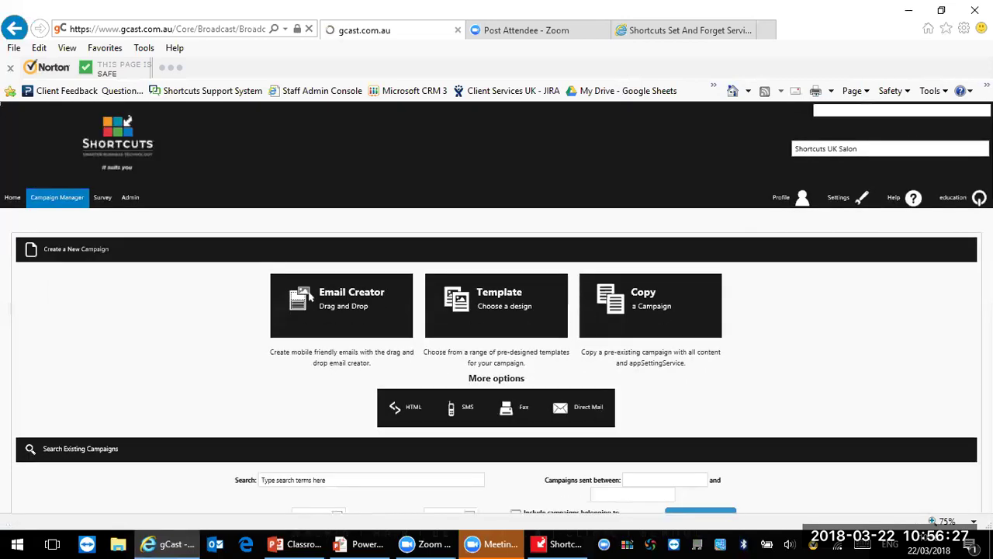
{"action": "scroll", "coordinate": [497, 310], "scroll_direction": "down", "scroll_amount": 4}
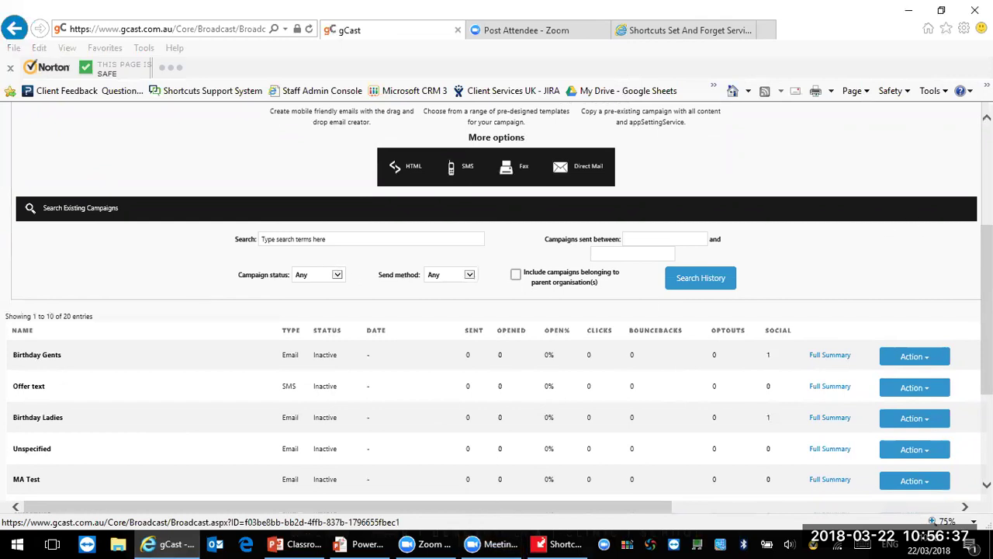
{"action": "scroll", "coordinate": [912, 225], "scroll_direction": "up", "scroll_amount": 2}
{"action": "scroll", "coordinate": [912, 225], "scroll_direction": "up", "scroll_amount": 2}
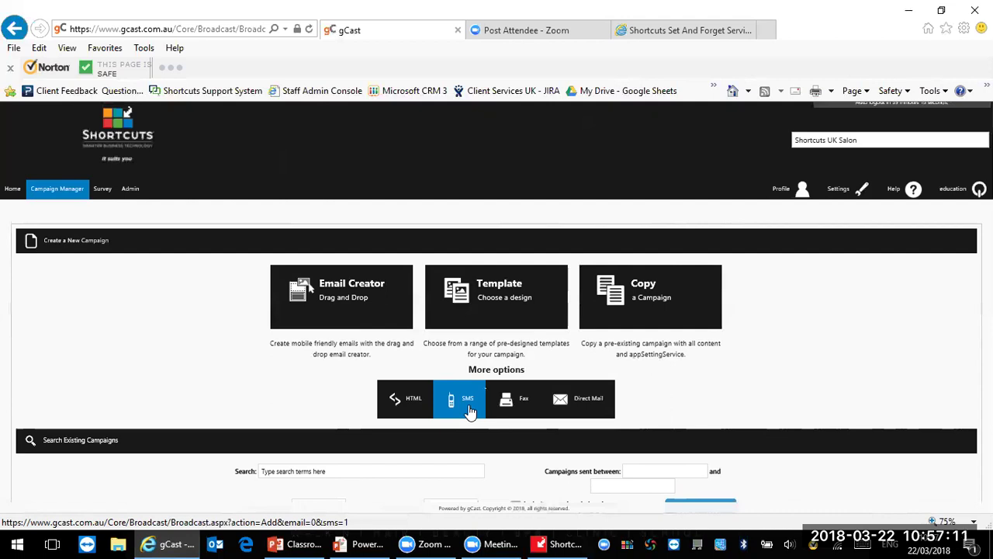
Step: Start a new SMS campaign whose message reads 'Hi [GivenName]'
{"action": "left_click", "coordinate": [454, 402]}
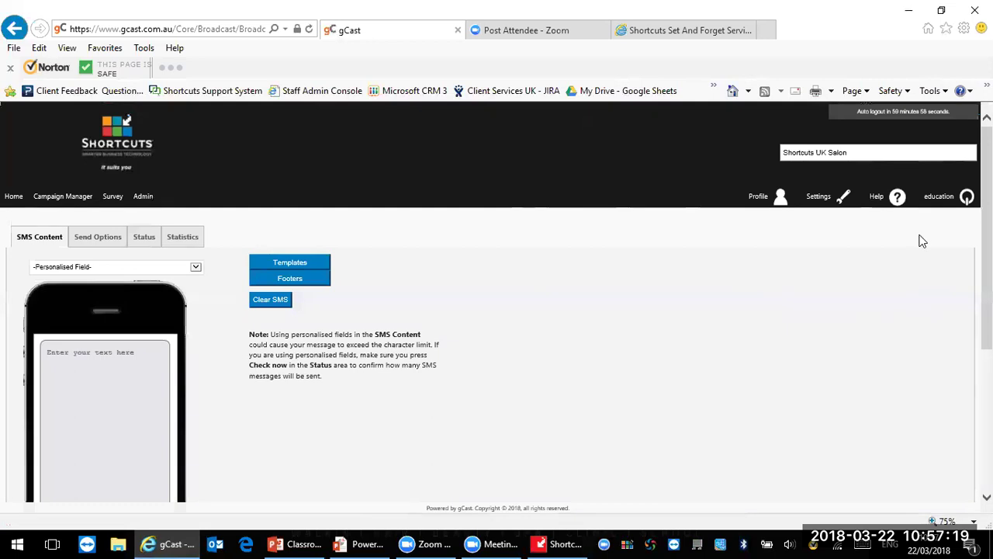
{"action": "scroll", "coordinate": [935, 239], "scroll_direction": "down", "scroll_amount": 1}
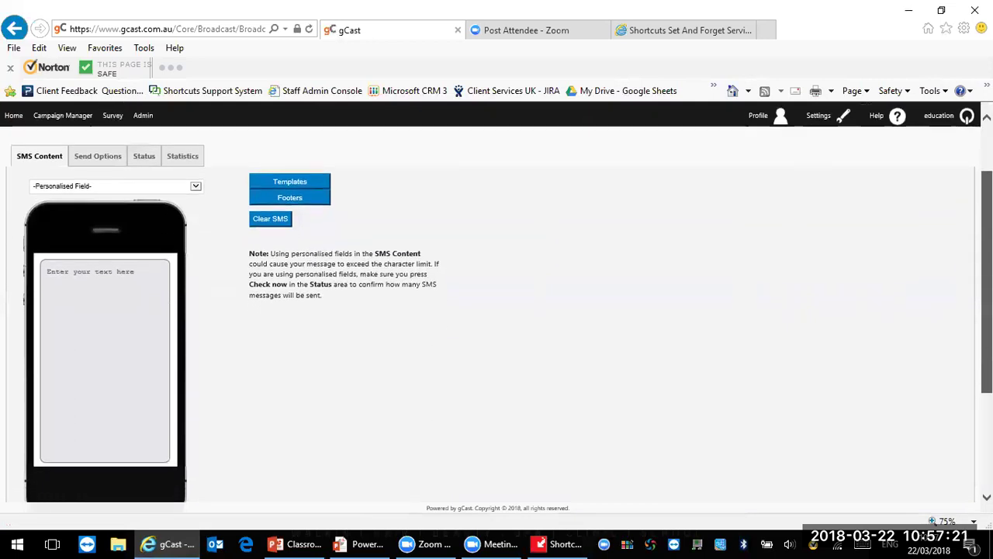
{"action": "scroll", "coordinate": [438, 128], "scroll_direction": "down", "scroll_amount": 1}
{"action": "left_click", "coordinate": [134, 250]}
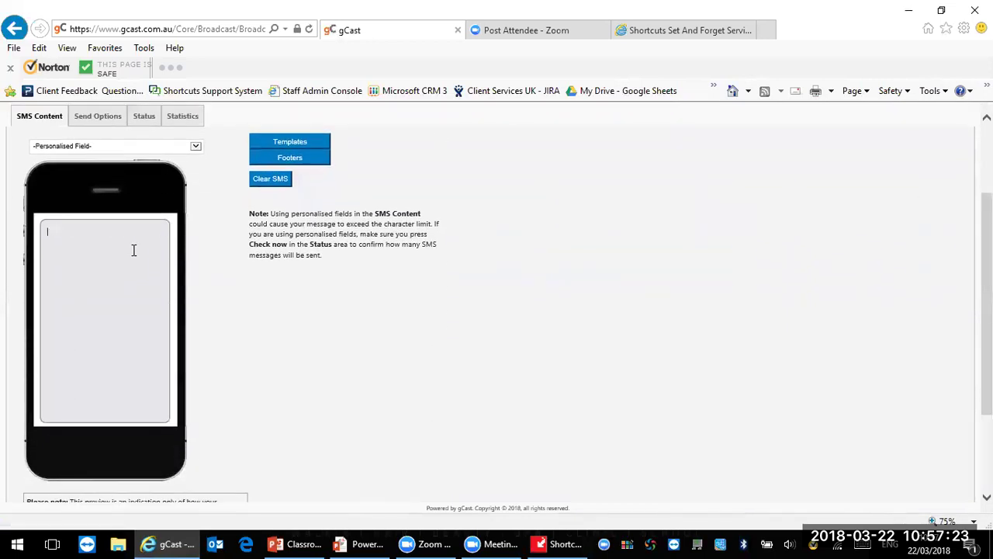
{"action": "type", "text": "Hi"}
{"action": "left_click", "coordinate": [84, 147]}
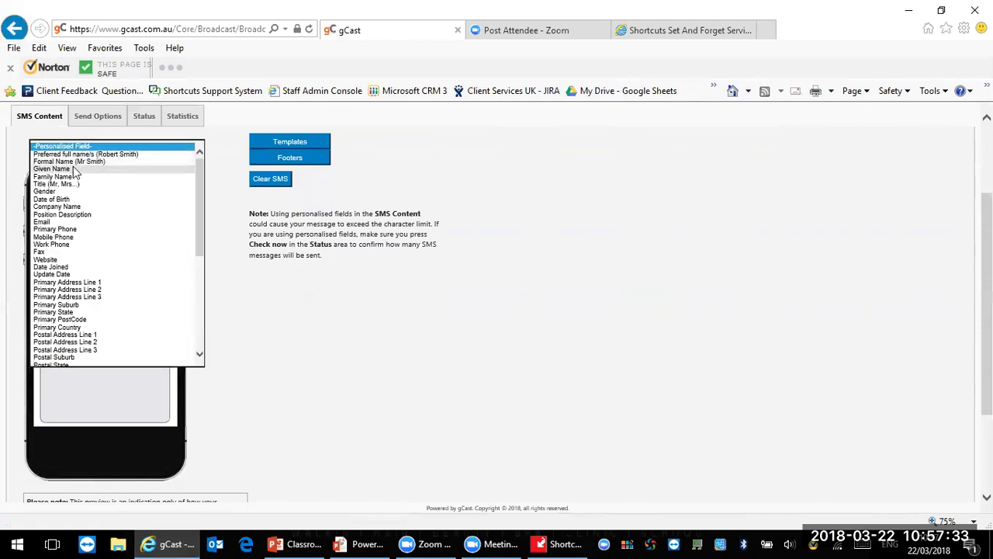
{"action": "left_click", "coordinate": [74, 167]}
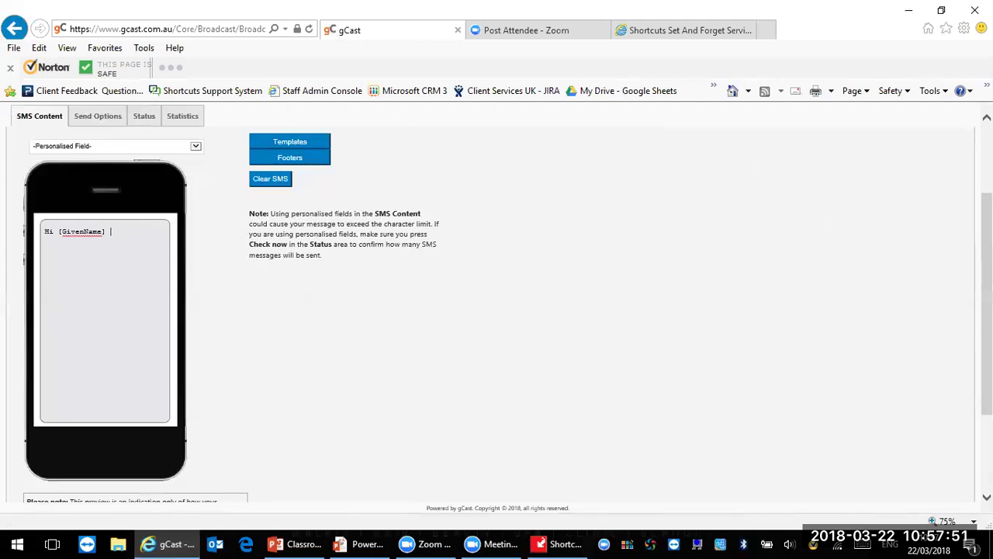
Step: Zoom the page out slightly and save the 'Hi [GivenName]' SMS message
{"action": "key", "text": "ctrl+minus"}
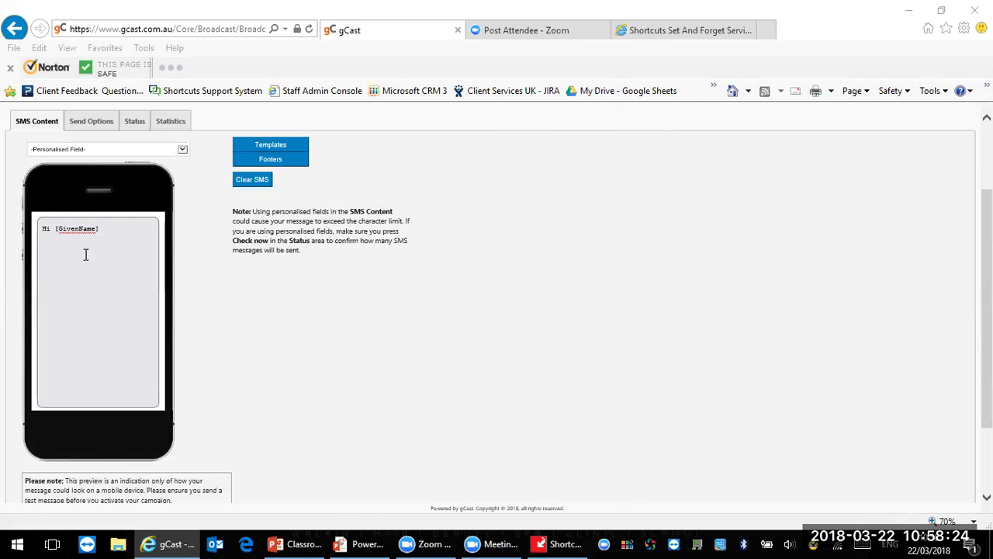
{"action": "left_click", "coordinate": [109, 231]}
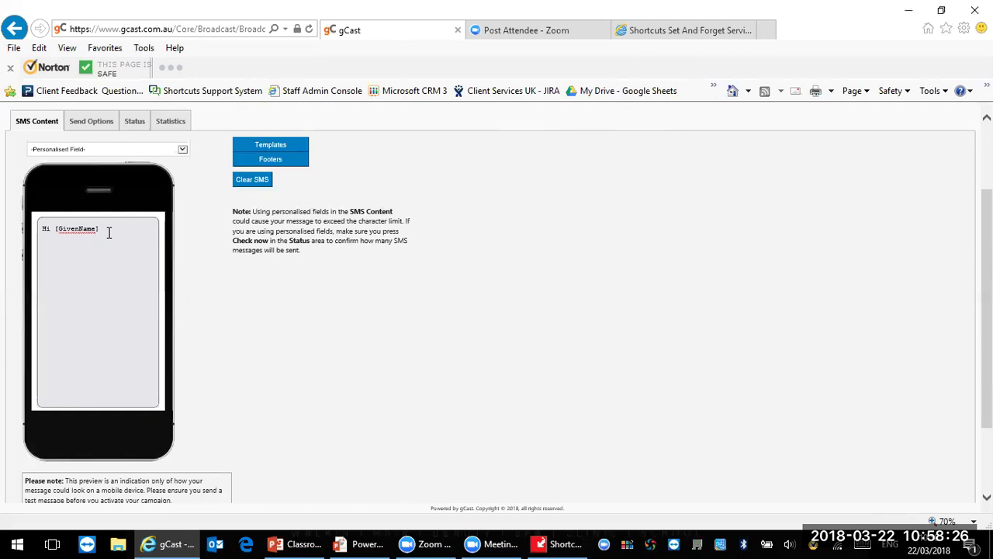
{"action": "left_click_drag", "start_coordinate": [987, 225], "coordinate": [987, 291]}
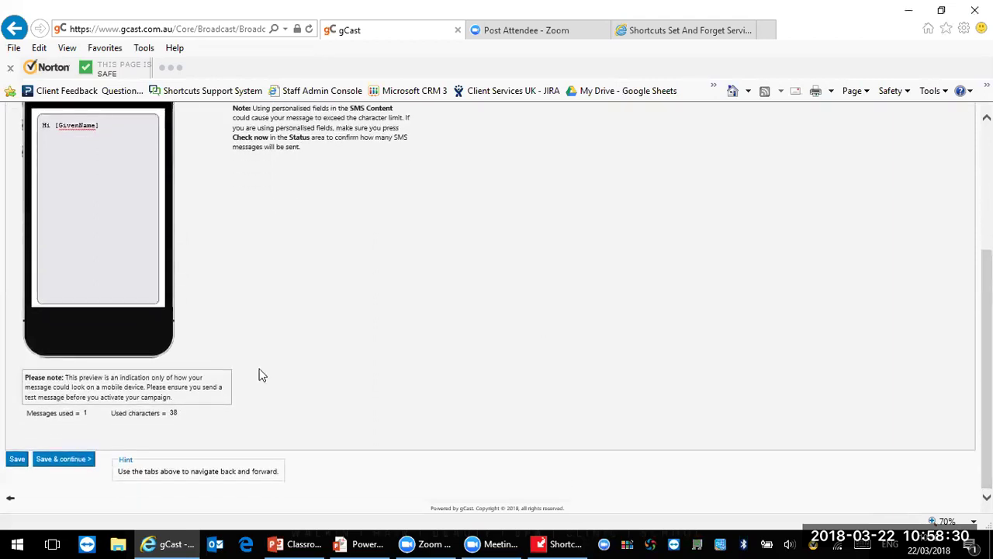
{"action": "left_click", "coordinate": [65, 459]}
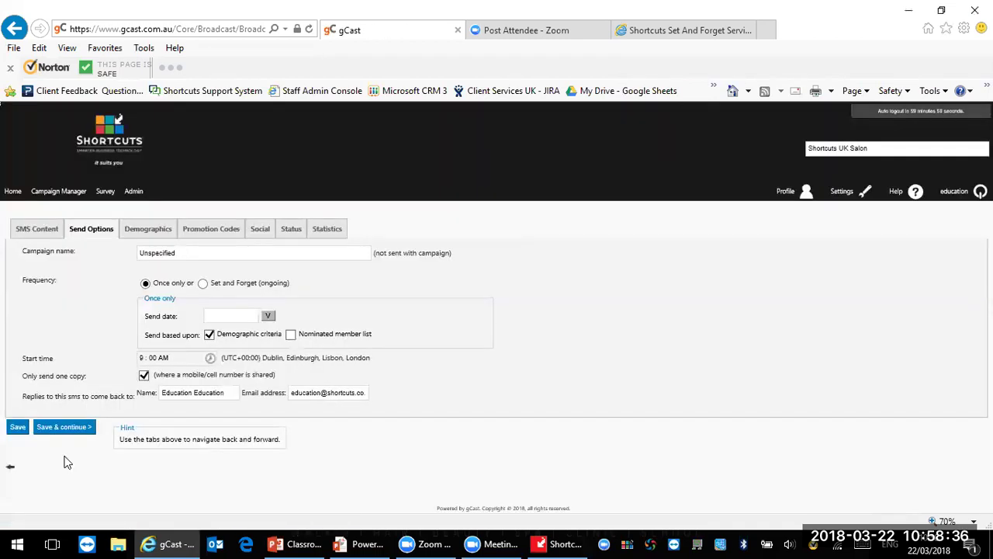
Step: Name the campaign 'Tuesday Offer', set its send date to 27 March 2018, and save
{"action": "left_click", "coordinate": [217, 255]}
{"action": "key", "text": "BackSpace"}
{"action": "key", "text": "BackSpace"}
{"action": "key", "text": "BackSpace"}
{"action": "key", "text": "BackSpace"}
{"action": "key", "text": "BackSpace"}
{"action": "key", "text": "BackSpace"}
{"action": "key", "text": "BackSpace"}
{"action": "key", "text": "BackSpace"}
{"action": "key", "text": "BackSpace"}
{"action": "key", "text": "BackSpace"}
{"action": "type", "text": "tUE"}
{"action": "key", "text": "BackSpace"}
{"action": "key", "text": "BackSpace"}
{"action": "key", "text": "BackSpace"}
{"action": "type", "text": "Tuesday Offer"}
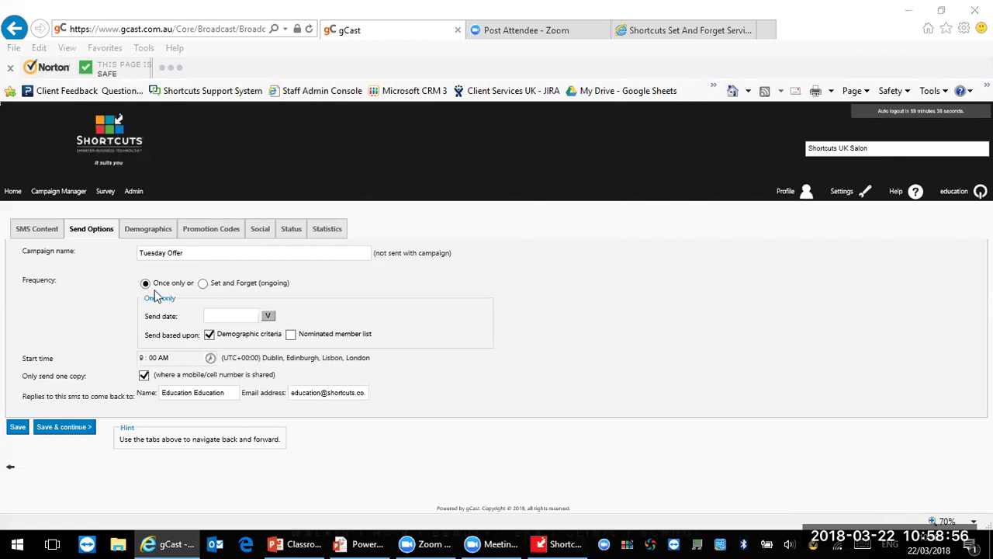
{"action": "left_click", "coordinate": [269, 317]}
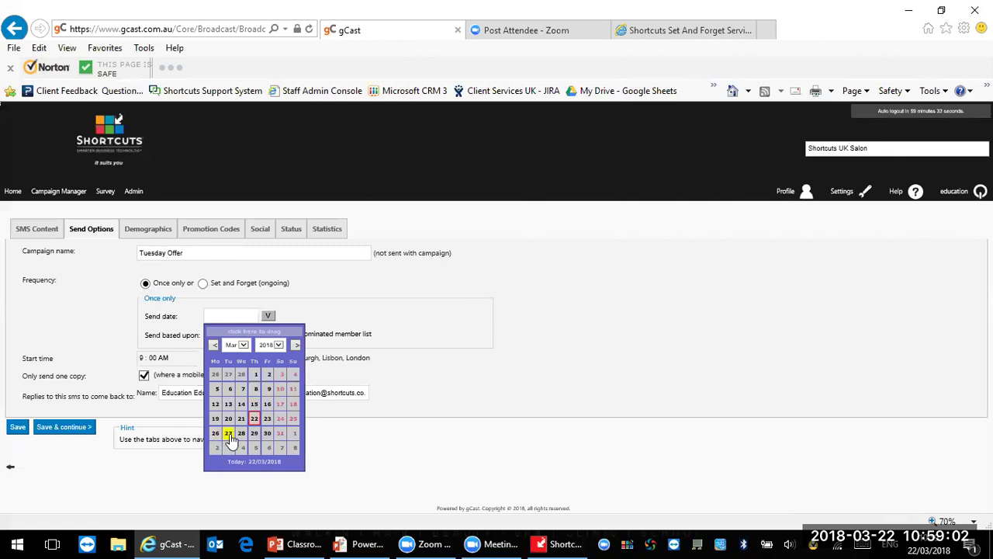
{"action": "left_click", "coordinate": [229, 435]}
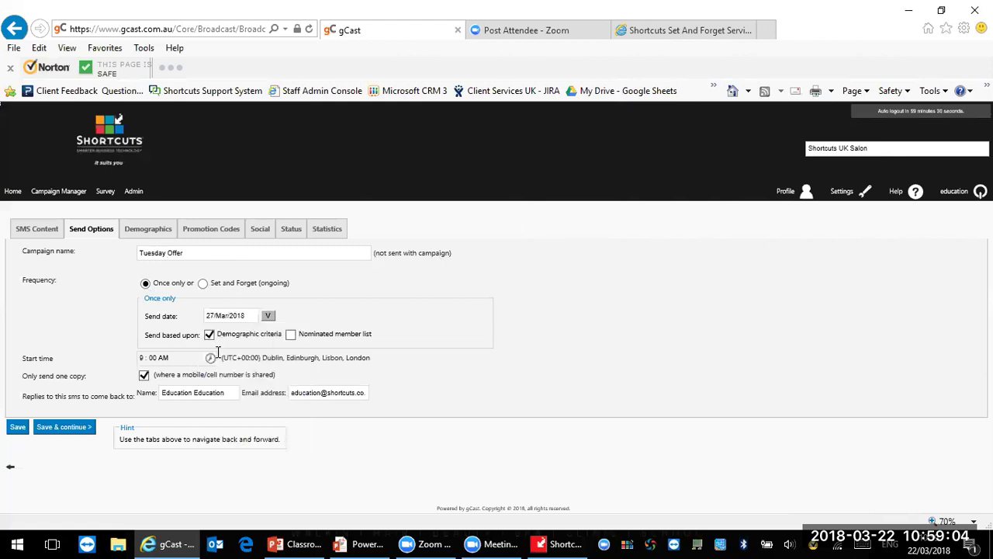
{"action": "left_click", "coordinate": [79, 431]}
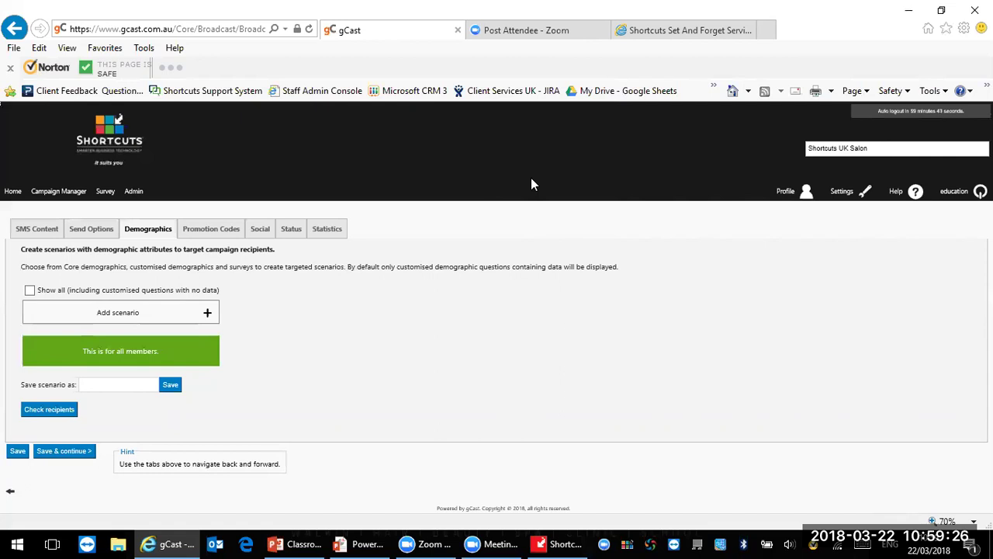
Step: Log in to Shortcuts with the PIN
{"action": "left_click", "coordinate": [557, 543]}
{"action": "left_click", "coordinate": [432, 169]}
{"action": "type", "text": "****"}
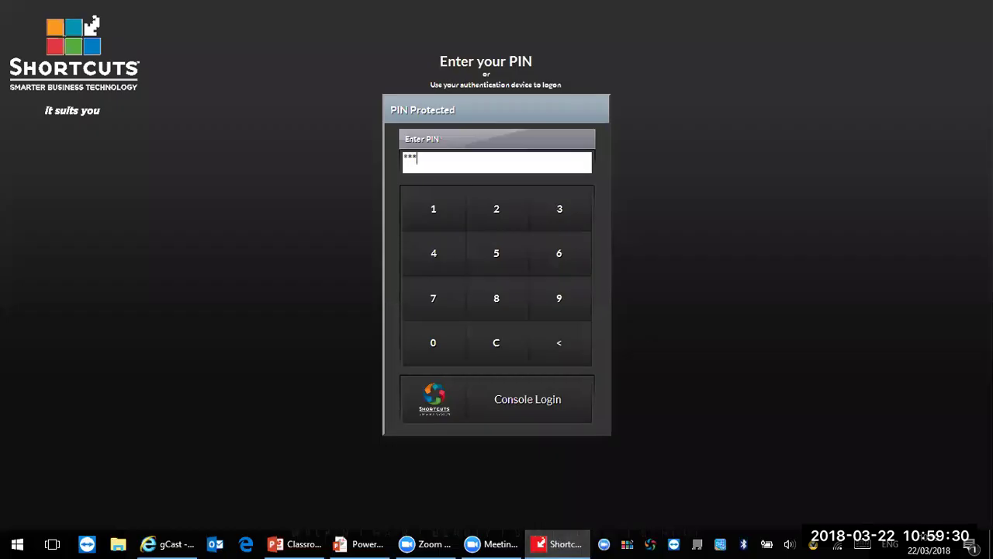
Step: Generate an SMS list from Tools > Marketing, then return to gCast
{"action": "left_click", "coordinate": [928, 99]}
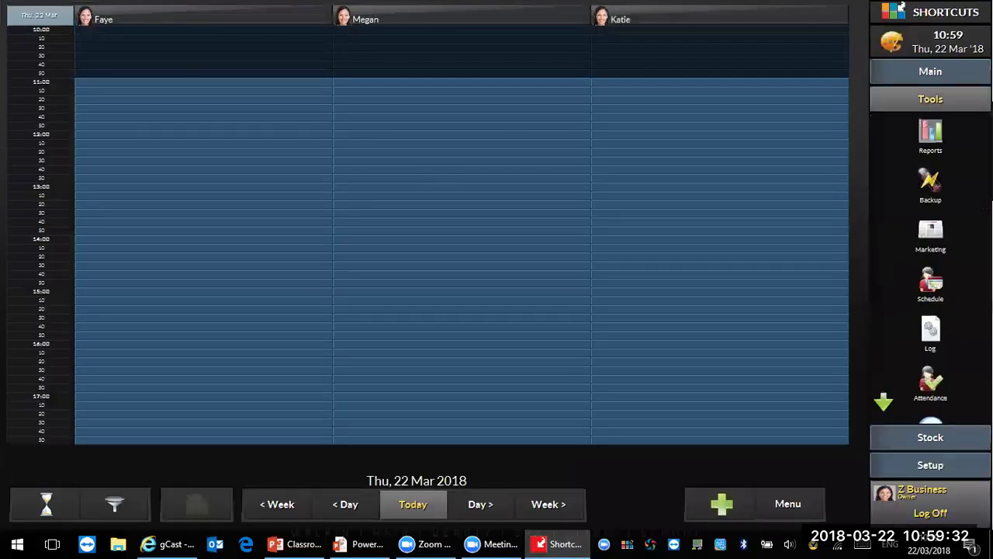
{"action": "left_click", "coordinate": [927, 246]}
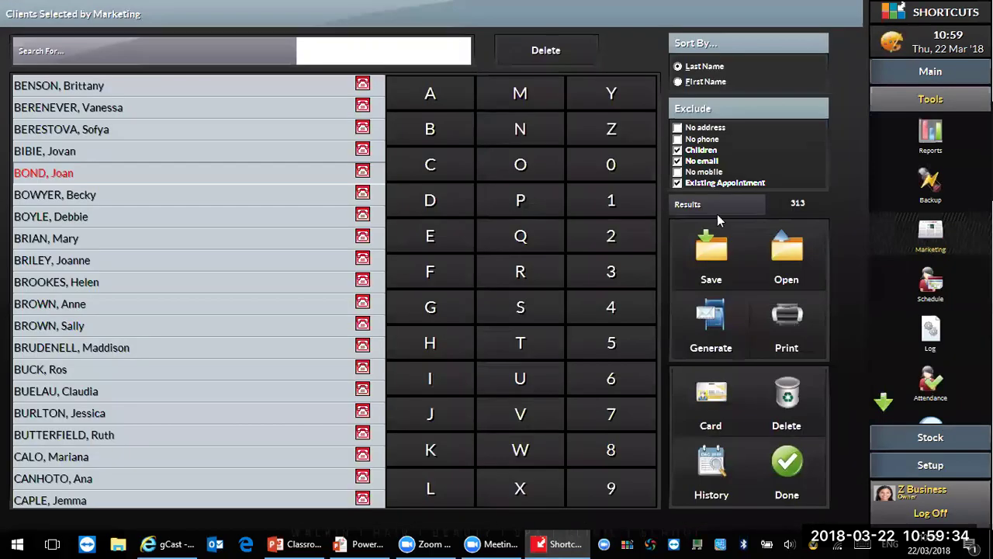
{"action": "left_click", "coordinate": [726, 315]}
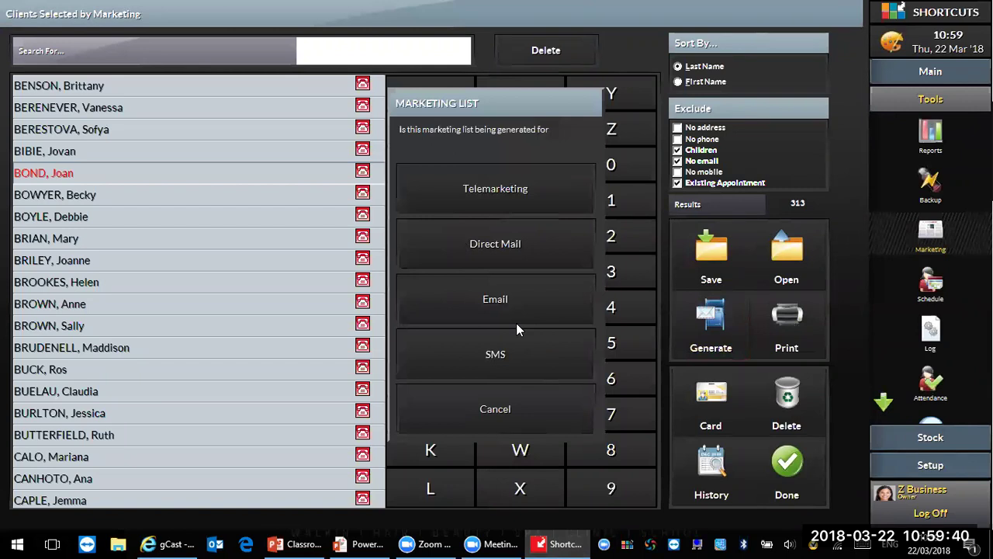
{"action": "left_click", "coordinate": [492, 357]}
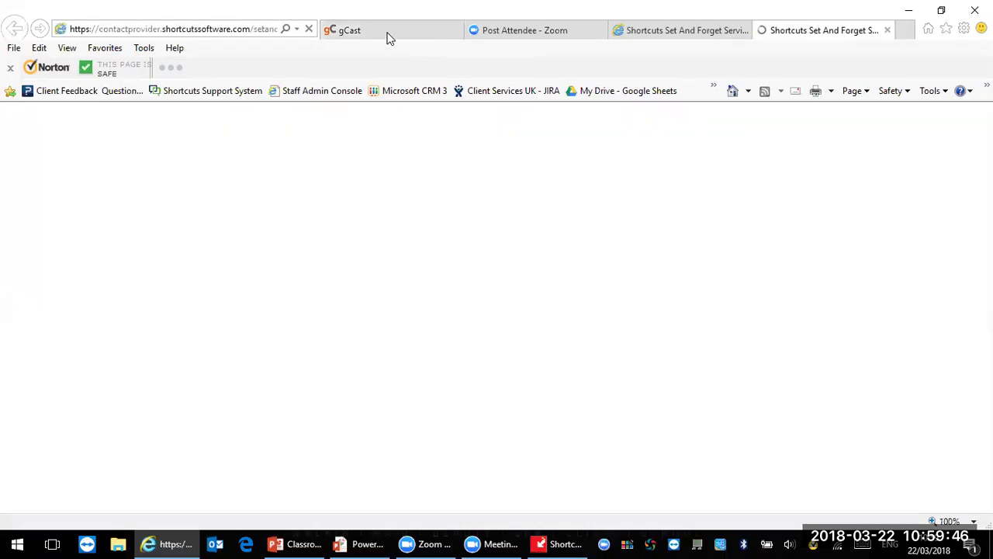
{"action": "left_click", "coordinate": [388, 31]}
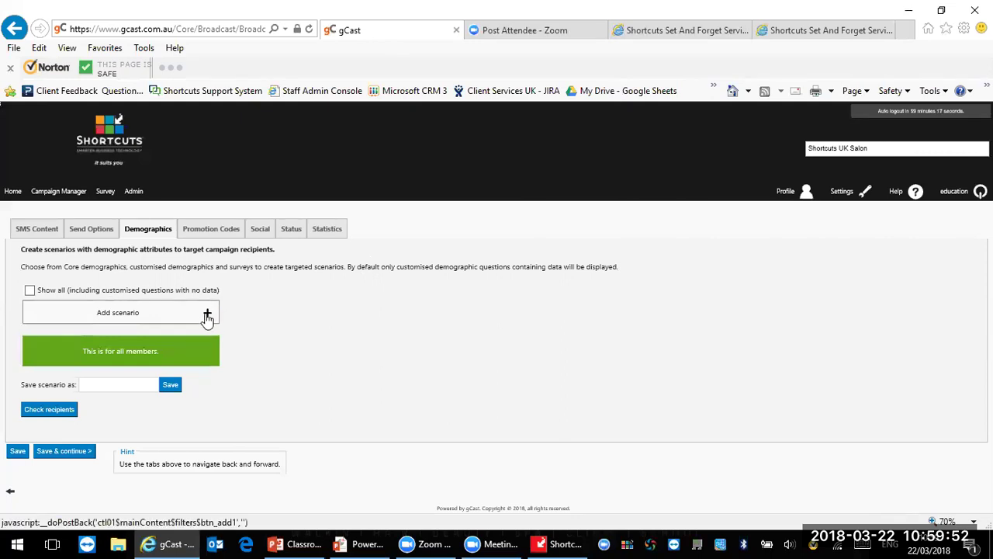
Step: Add a Preferred Demographics scenario: Bulk Marketing Campaign Tag is 8
{"action": "left_click", "coordinate": [208, 315]}
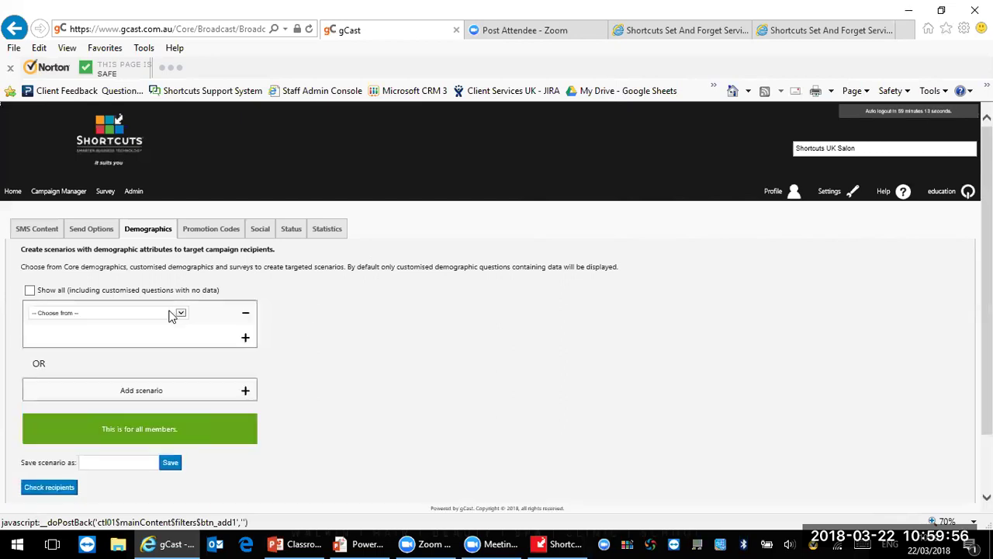
{"action": "left_click", "coordinate": [174, 312]}
{"action": "left_click", "coordinate": [166, 319]}
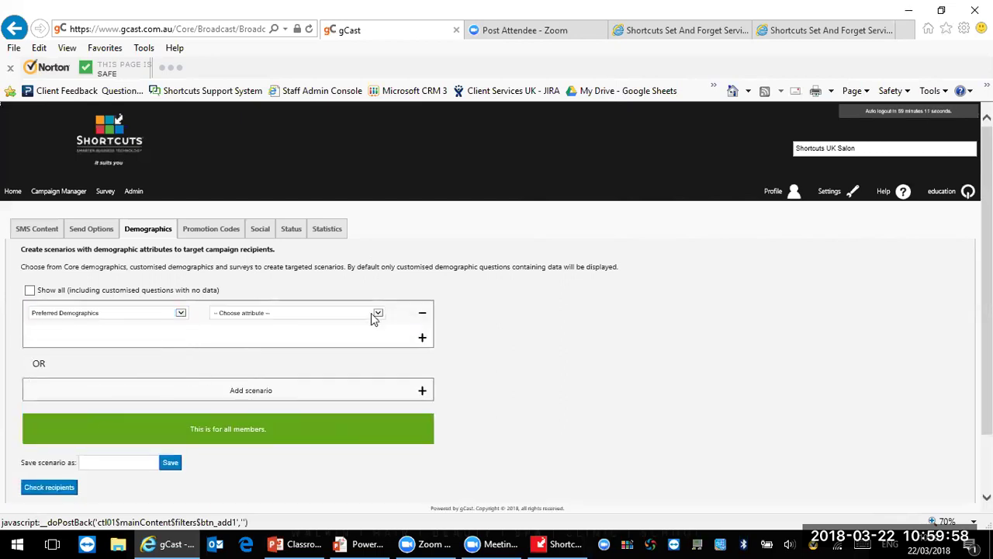
{"action": "left_click", "coordinate": [353, 313]}
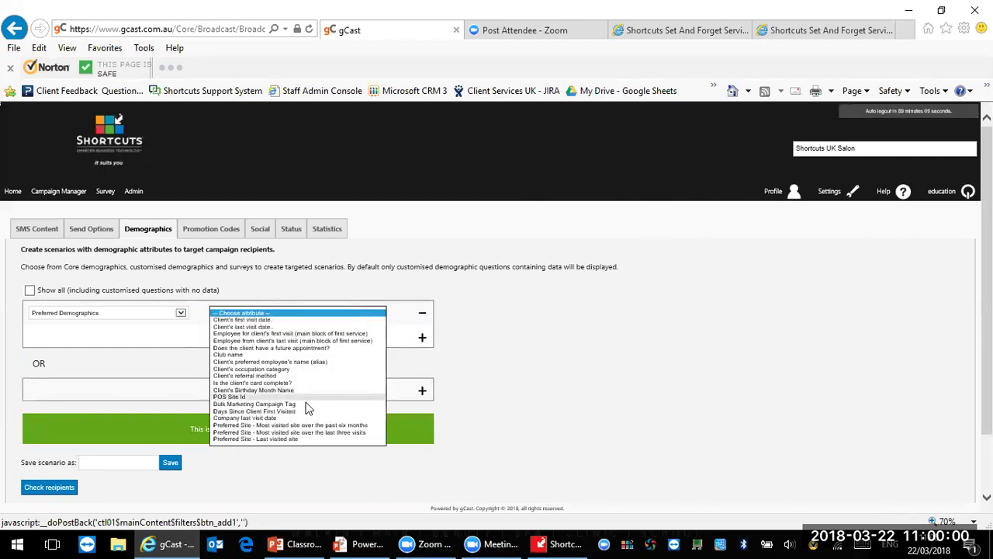
{"action": "left_click", "coordinate": [306, 405]}
{"action": "left_click", "coordinate": [423, 314]}
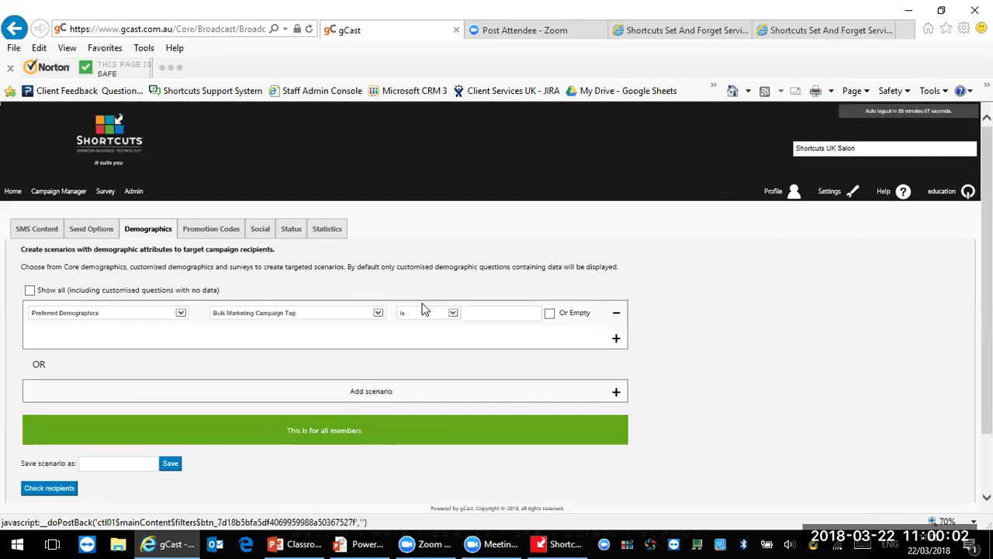
{"action": "left_click", "coordinate": [490, 309]}
{"action": "type", "text": "8"}
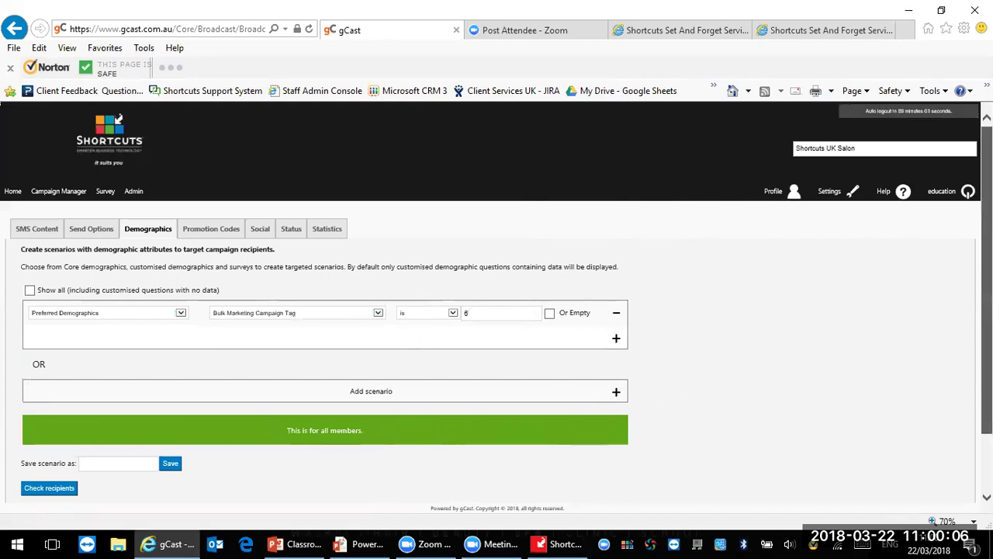
{"action": "scroll", "coordinate": [715, 411], "scroll_direction": "down", "scroll_amount": 1}
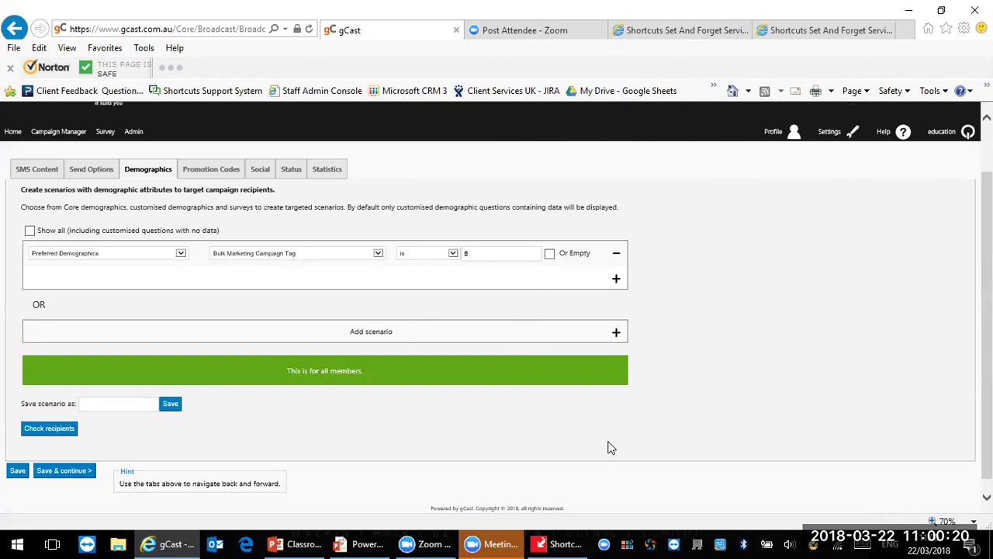
Step: Check the Promotion Codes, Social and Status tabs, enter a test phone number, and return to gCast Home
{"action": "left_click", "coordinate": [210, 167]}
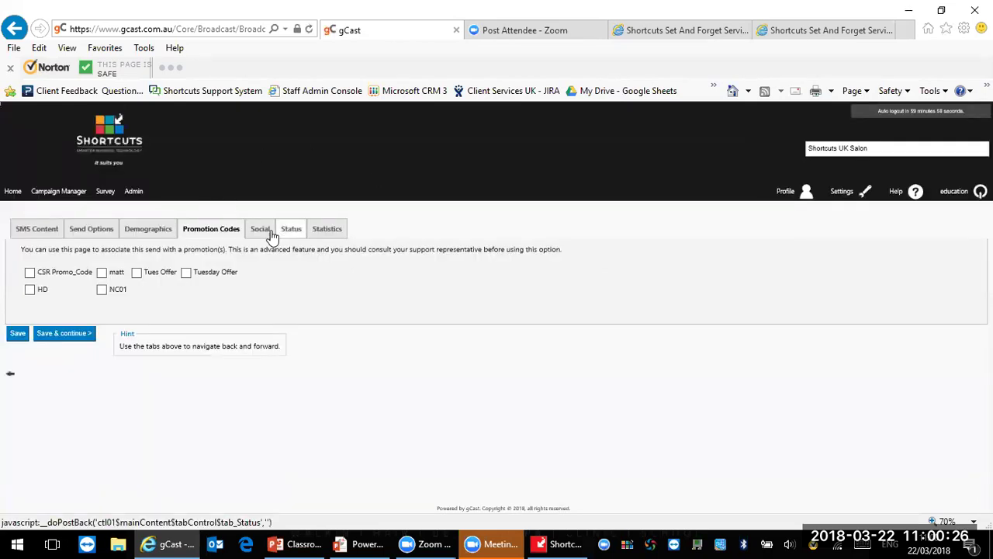
{"action": "left_click", "coordinate": [267, 231]}
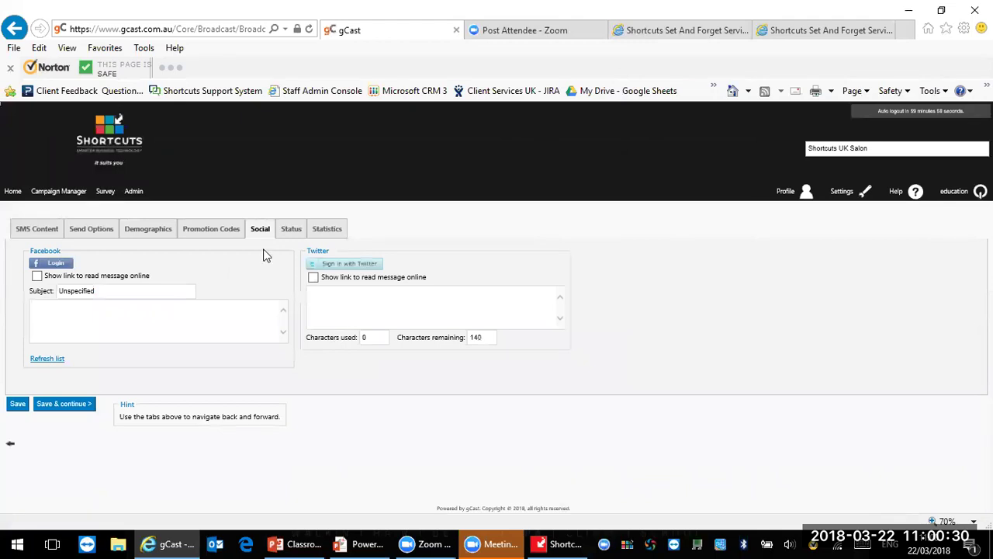
{"action": "left_click", "coordinate": [292, 233]}
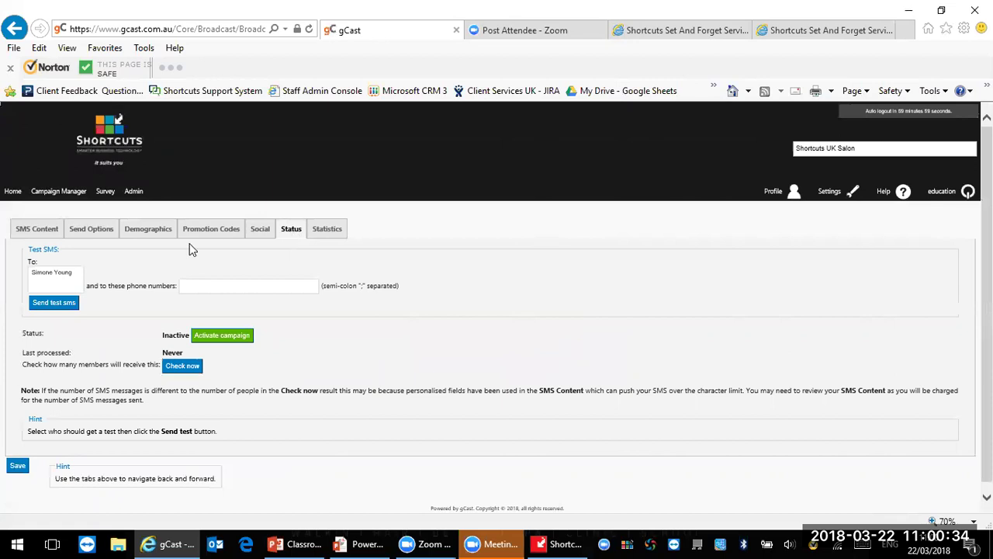
{"action": "left_click", "coordinate": [217, 287]}
{"action": "type", "text": "077777"}
{"action": "left_click", "coordinate": [52, 195]}
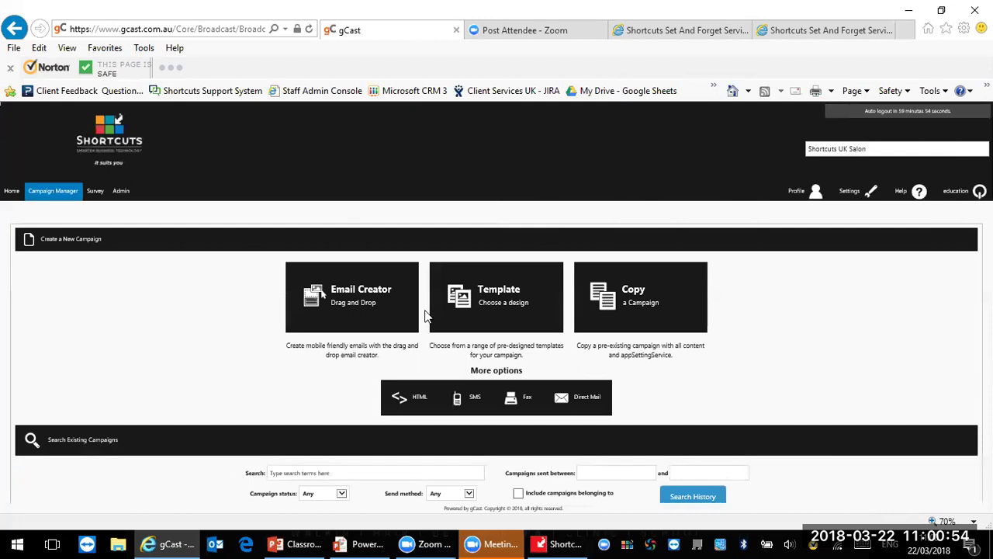
{"action": "left_click", "coordinate": [11, 194]}
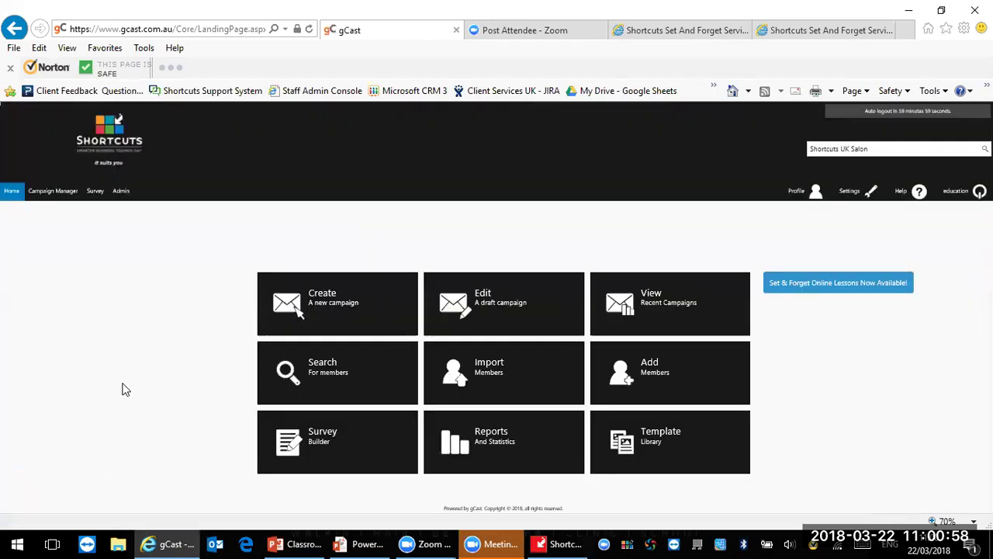